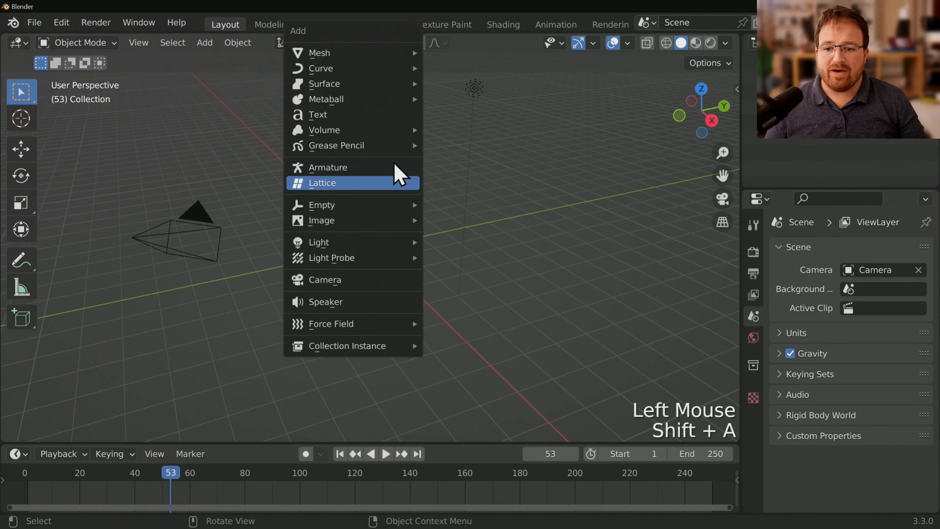
Step: Add a Sapling Tree Gen tree to the scene and show its creation settings
mouse_move(391, 73)
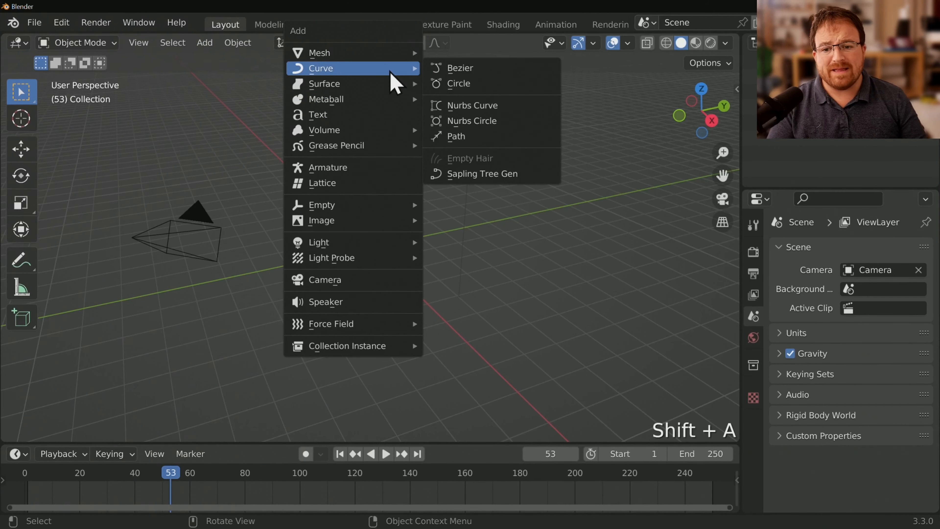
left_click(509, 185)
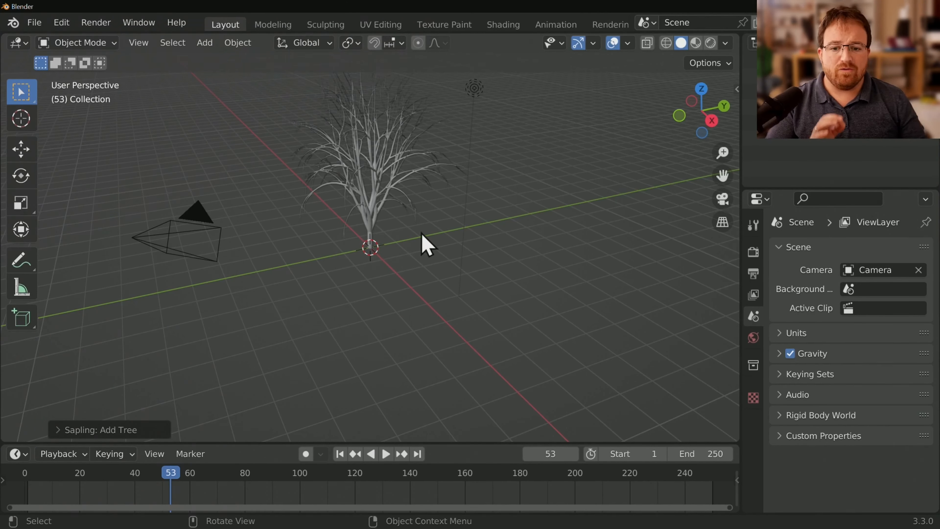
left_click(62, 429)
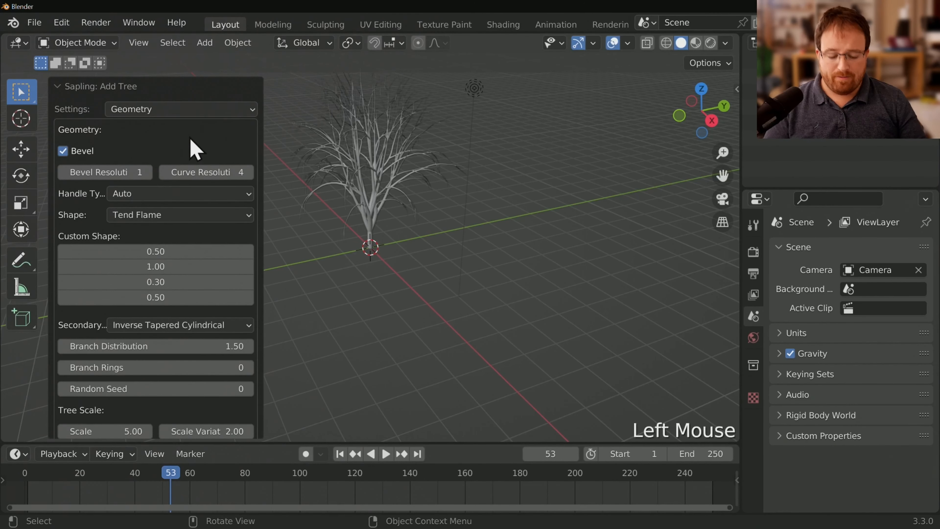
key("F9")
key("F9")
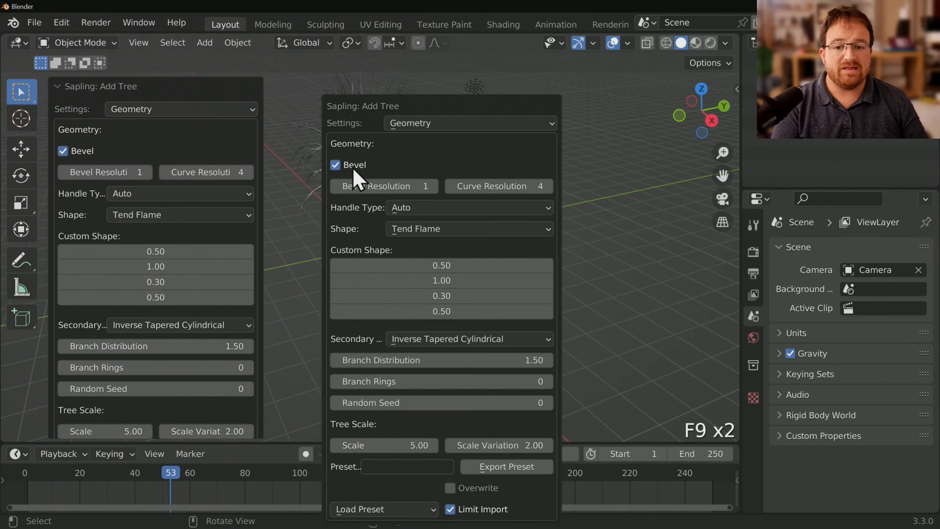
key("F9")
key("F9")
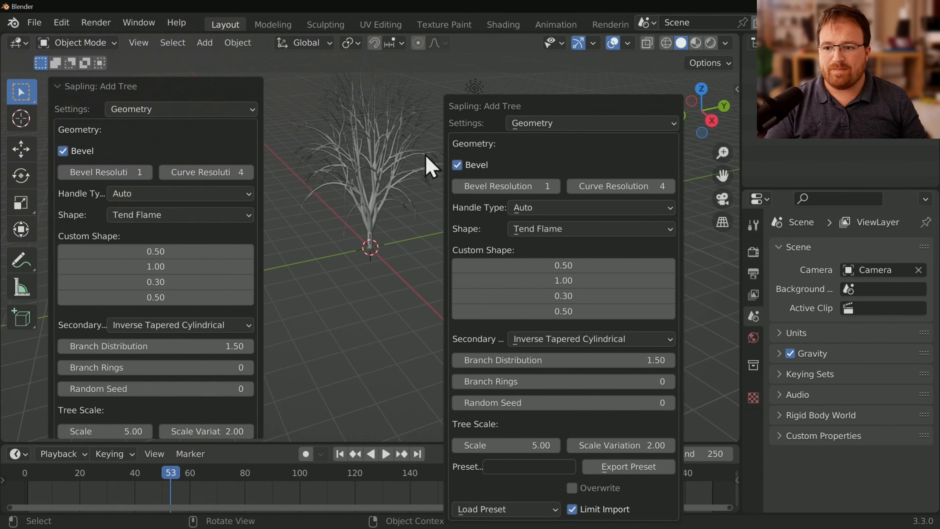
Step: Load the white_birch preset for the new tree
left_click(164, 109)
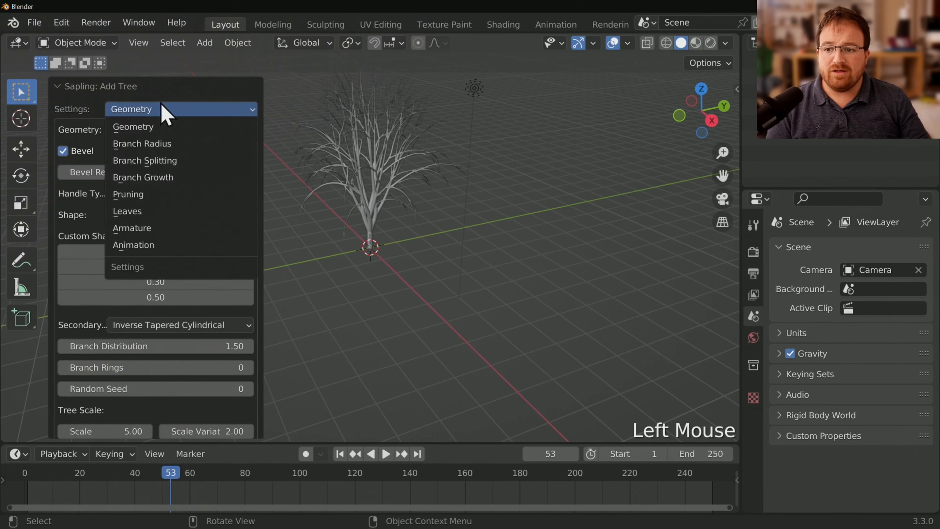
left_click(165, 111)
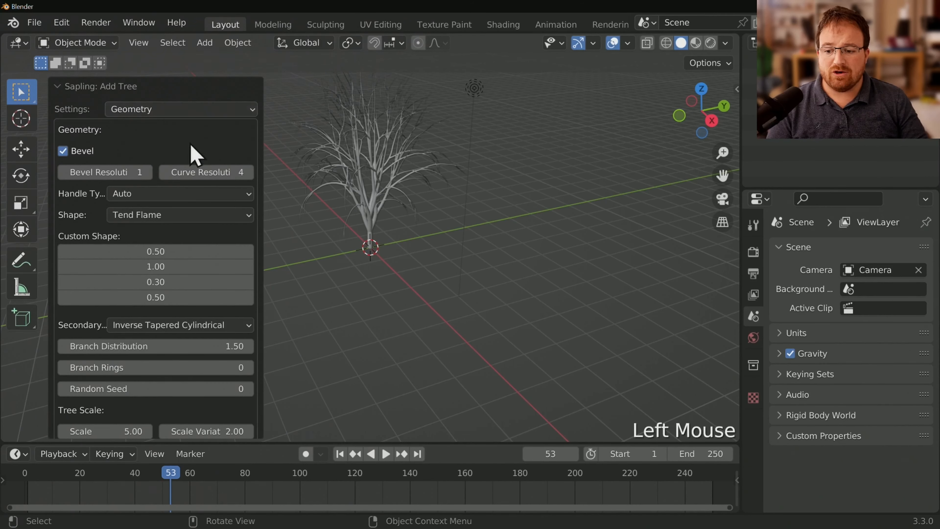
scroll(174, 342, "down", 5)
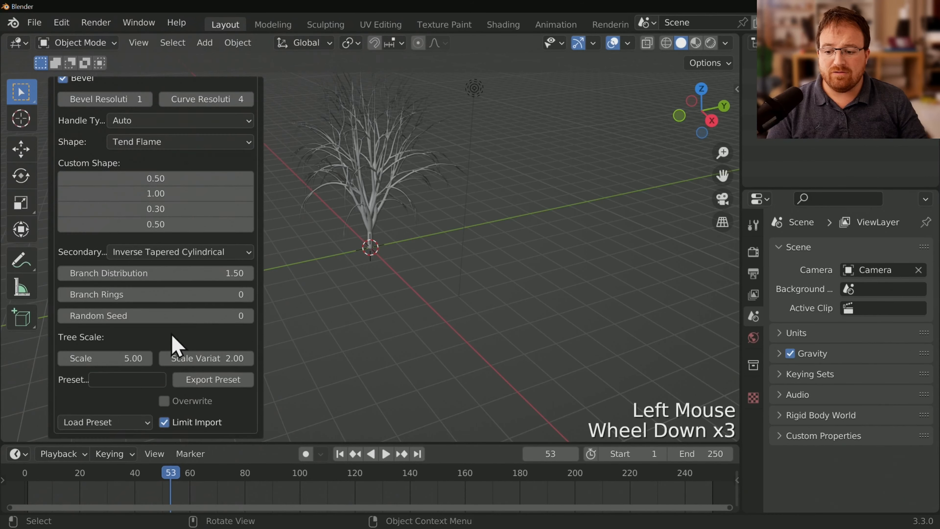
left_click(127, 422)
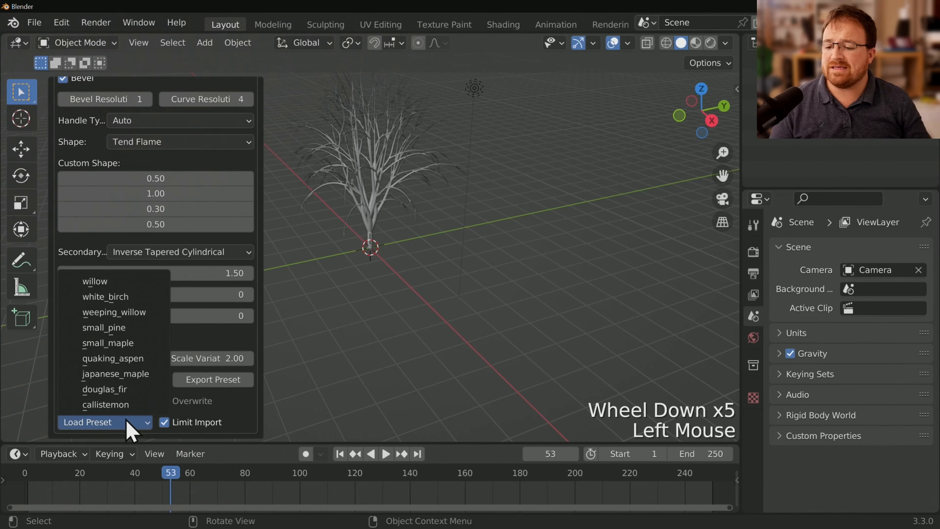
left_click(128, 297)
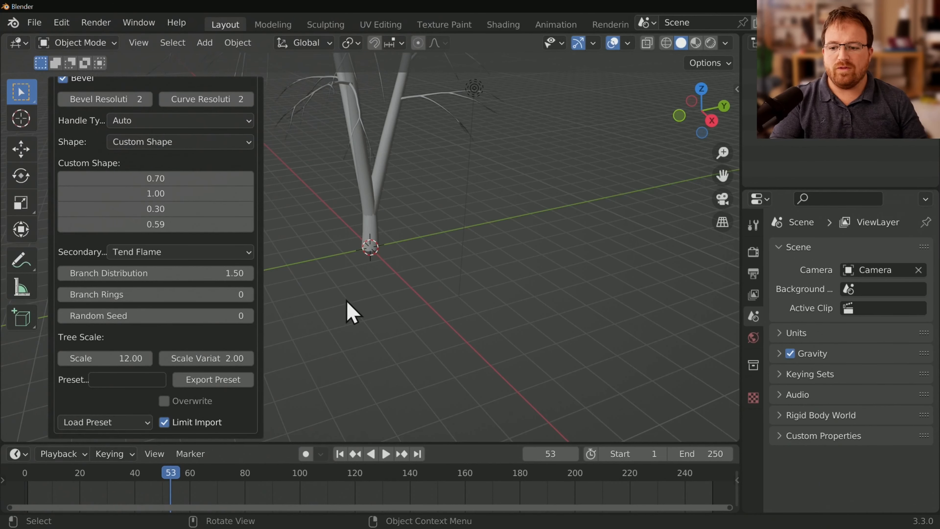
Step: Set the tree's Scale to 8 and bring the whole tree into view
left_click(117, 358)
type("8")
key("Return")
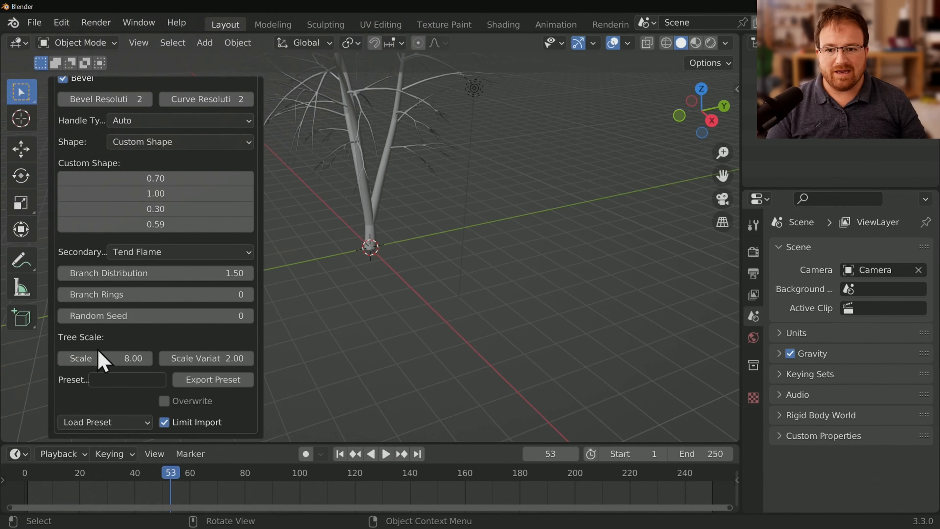
scroll(539, 290, "down", 2, "shift")
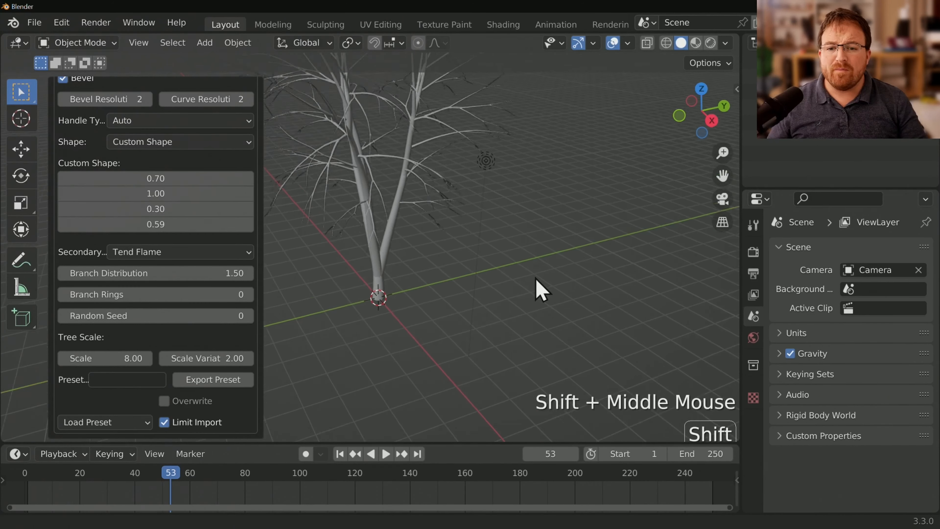
middle_click_drag(527, 322, 482, 257)
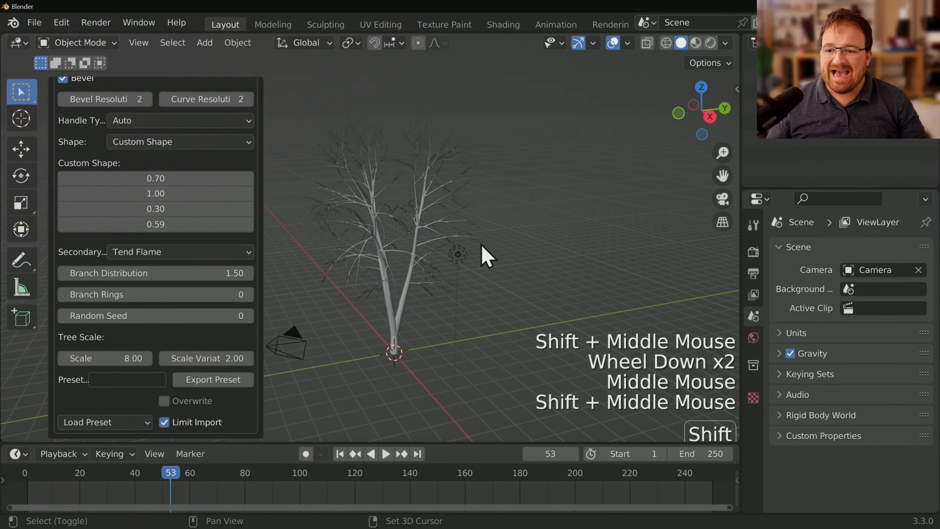
Step: Enable Show Leaves in the tree's Leaves settings
scroll(188, 214, "up", 4)
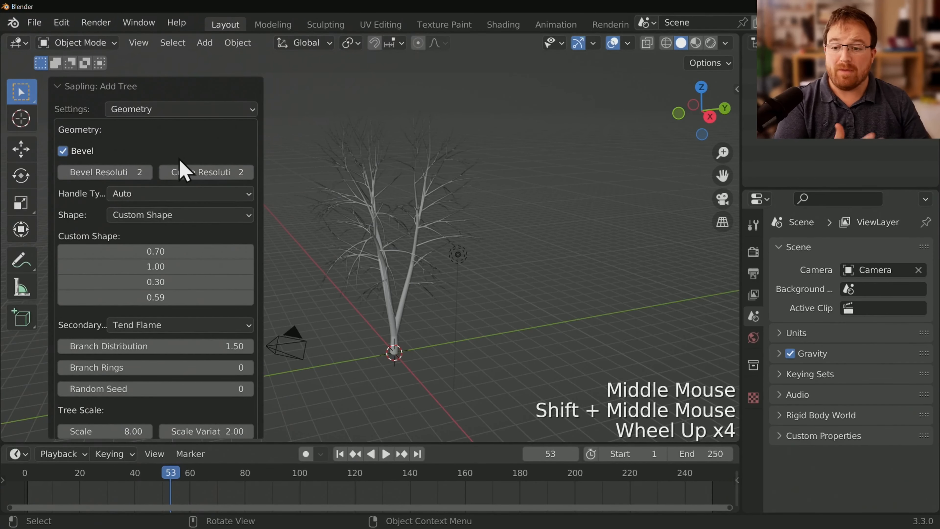
left_click(230, 111)
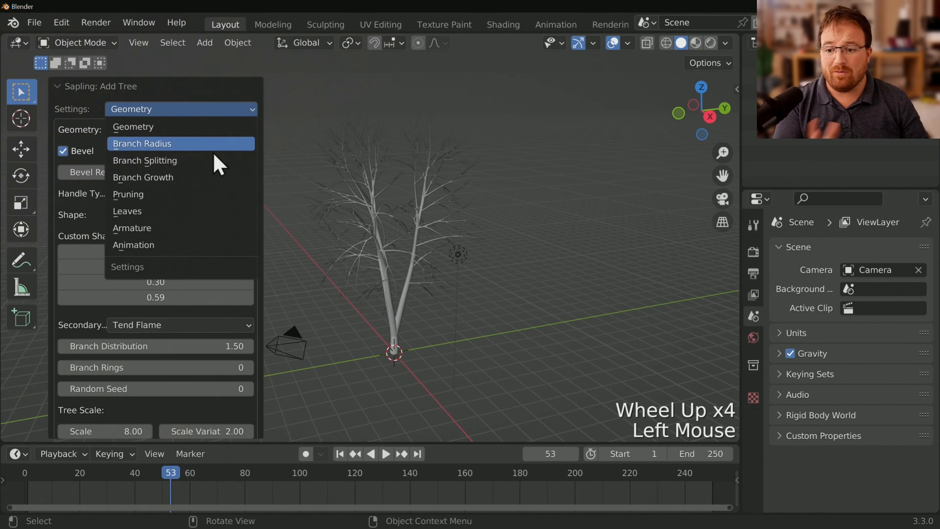
left_click(187, 212)
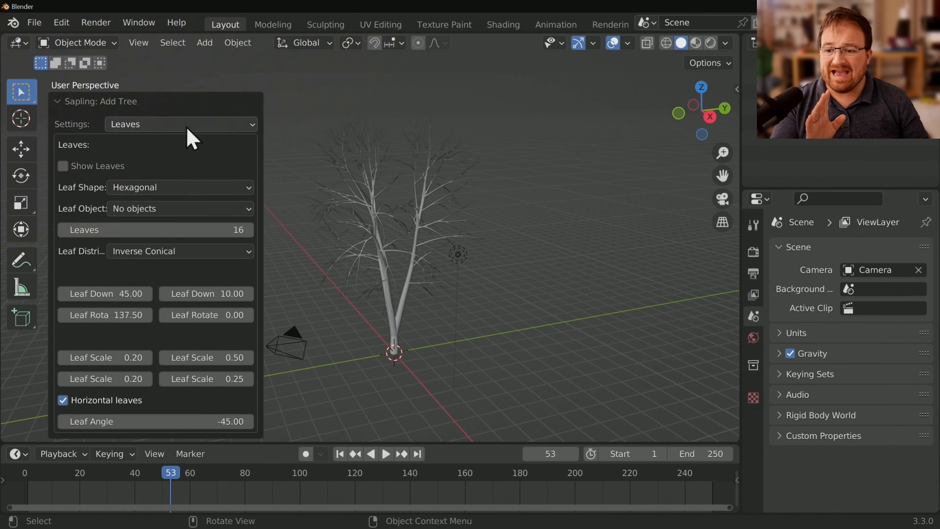
left_click(93, 171)
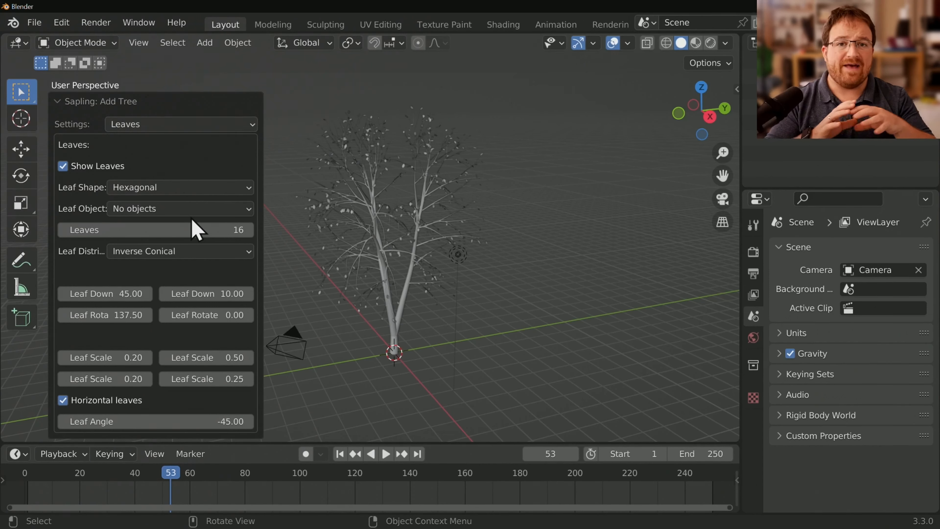
Step: In the Branch Splitting settings, compare the tree at Levels 1 and 2, and set Levels to 3
left_click(190, 125)
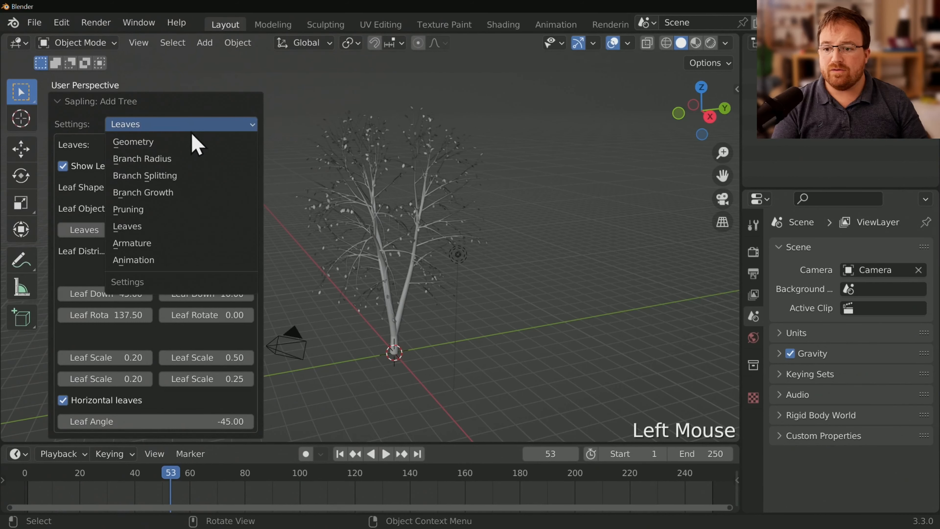
left_click(204, 178)
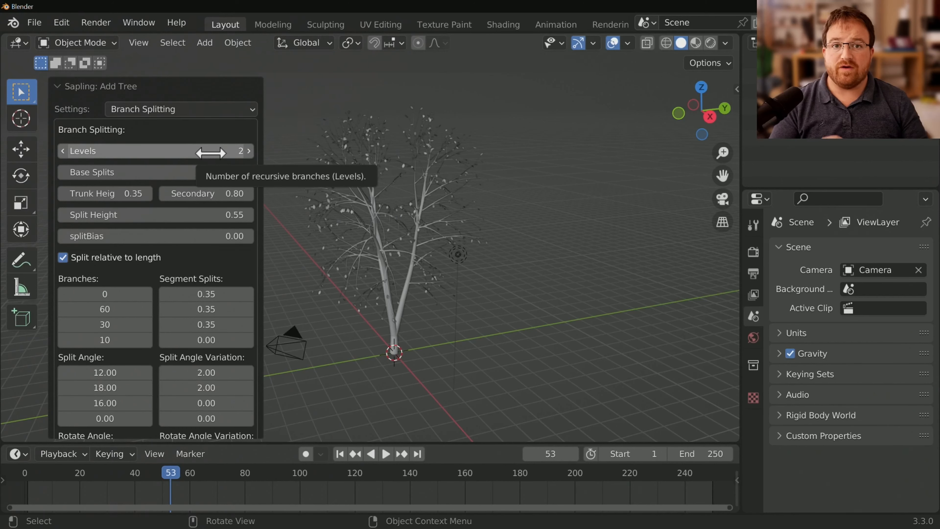
left_click(62, 150)
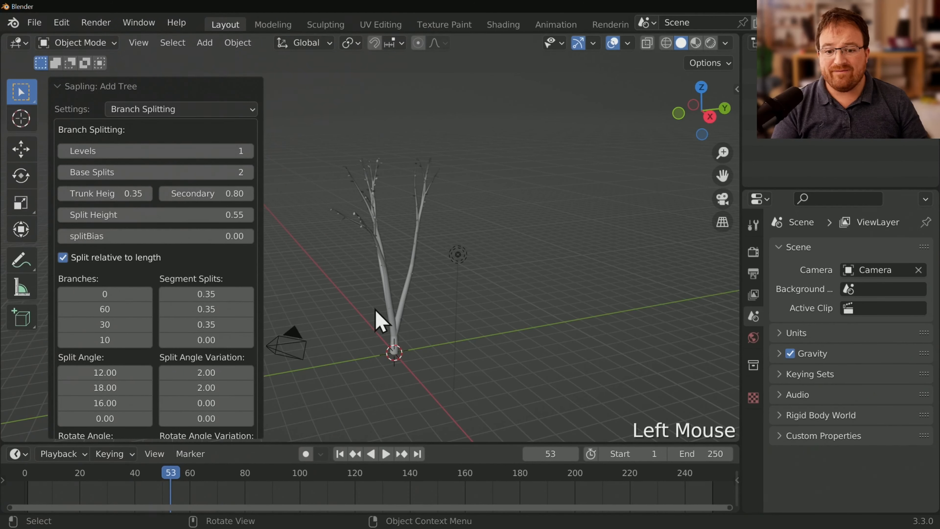
scroll(384, 203, "up", 4)
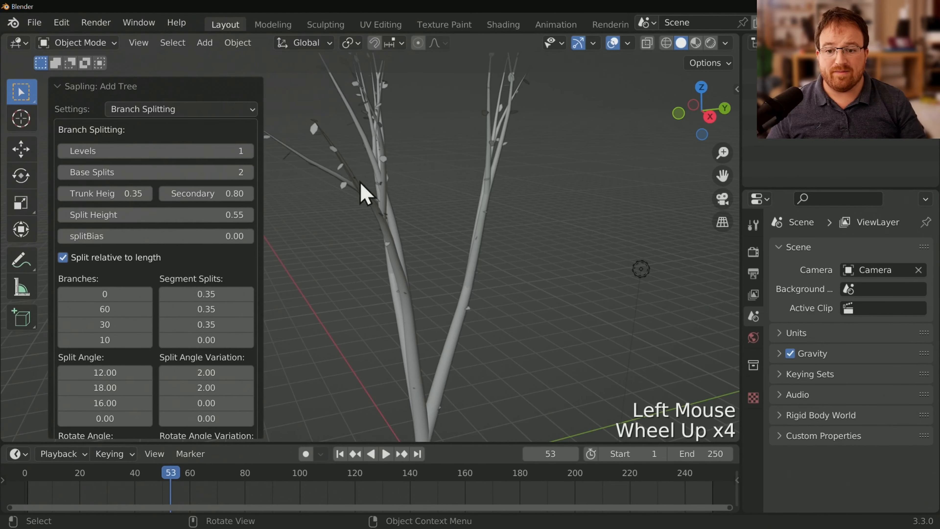
left_click(248, 151)
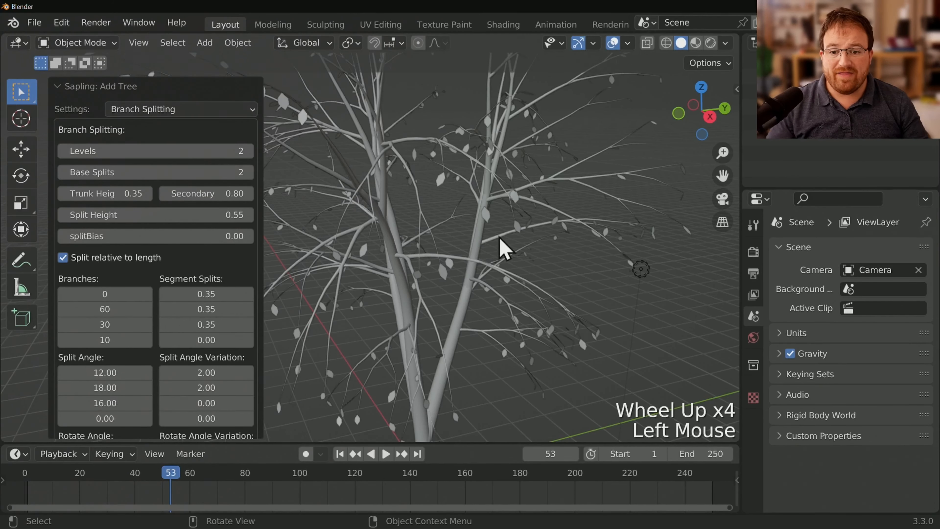
scroll(353, 210, "down", 2)
left_click(250, 155)
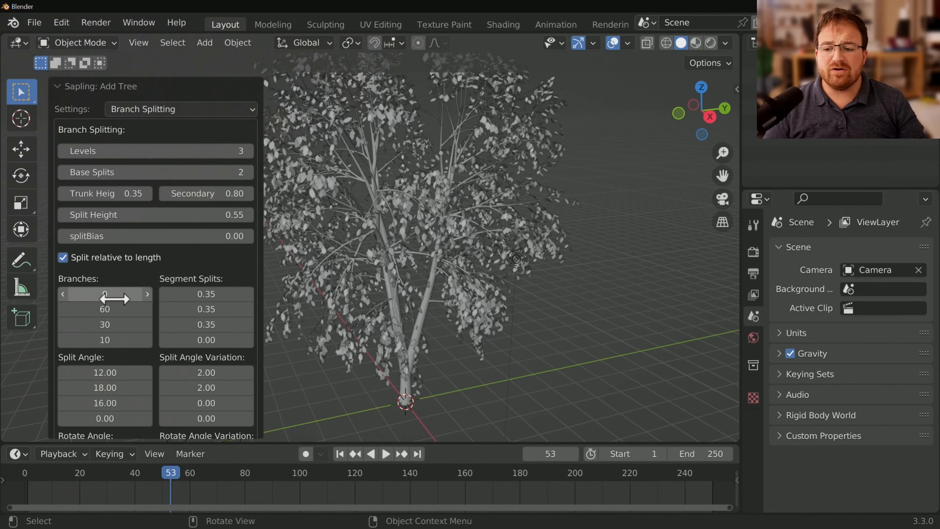
Step: Set the second Branches value of the tree to 40
scroll(135, 339, "down", 2)
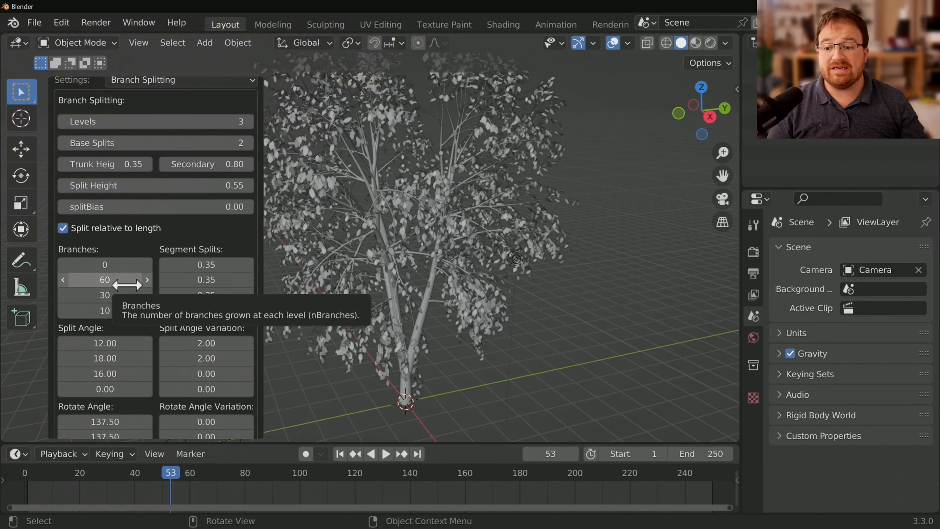
left_click(147, 281)
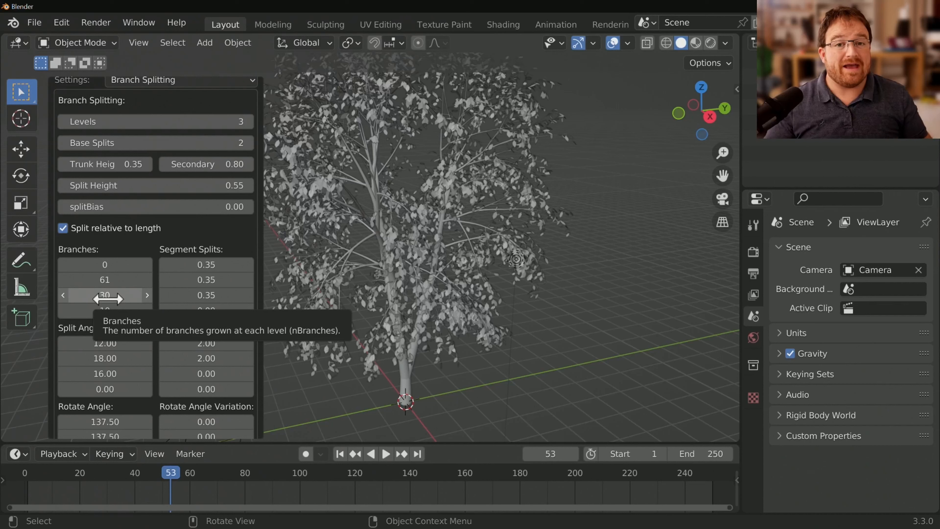
left_click(111, 280)
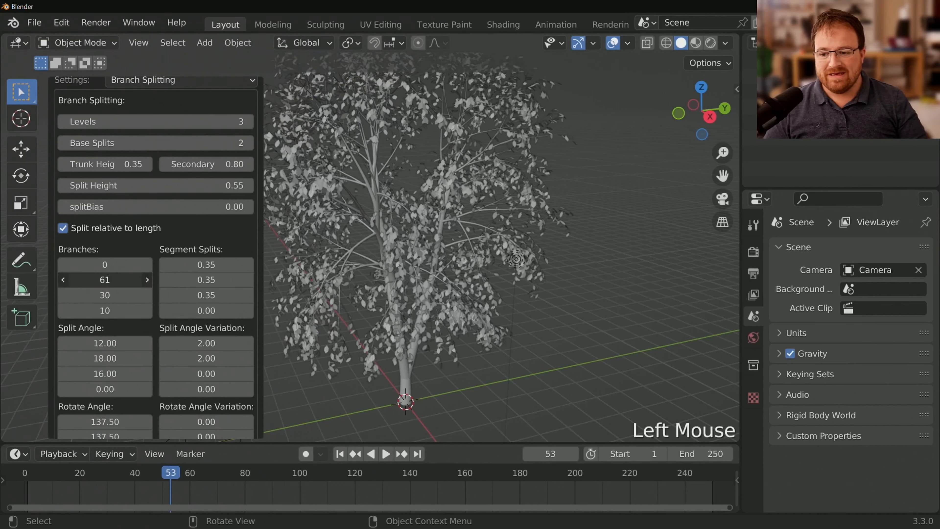
type("40")
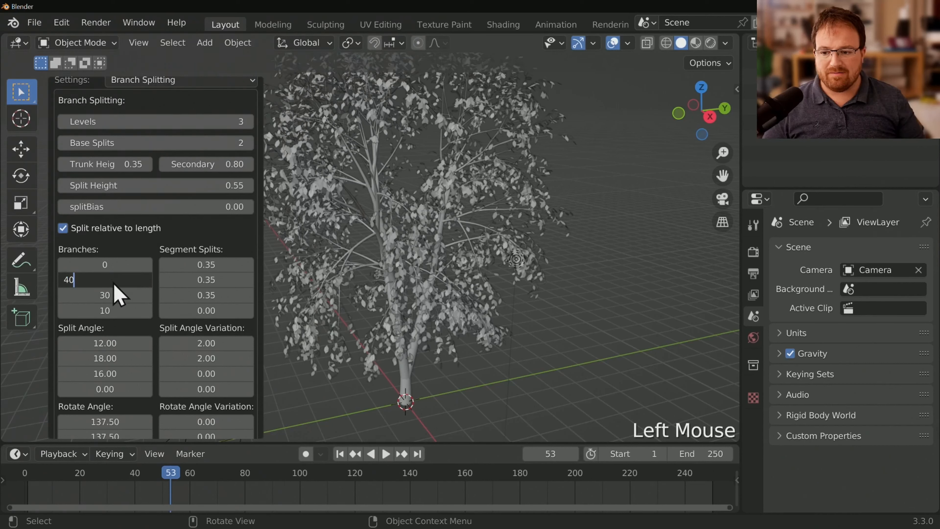
key("Return")
Step: Try 50 for the third Branches value, set it to 60, and check the whole tree
left_click(114, 295)
type("50")
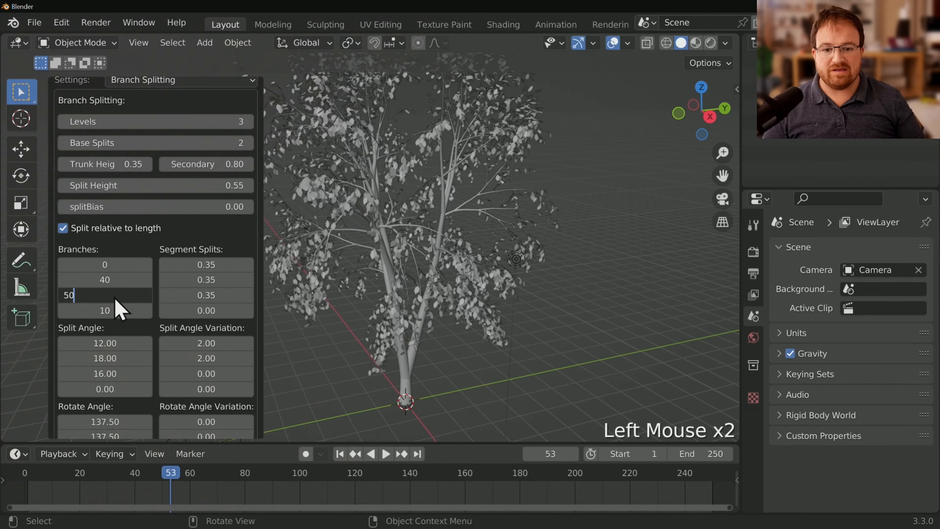
key("Return")
middle_click_drag(522, 240, 434, 269)
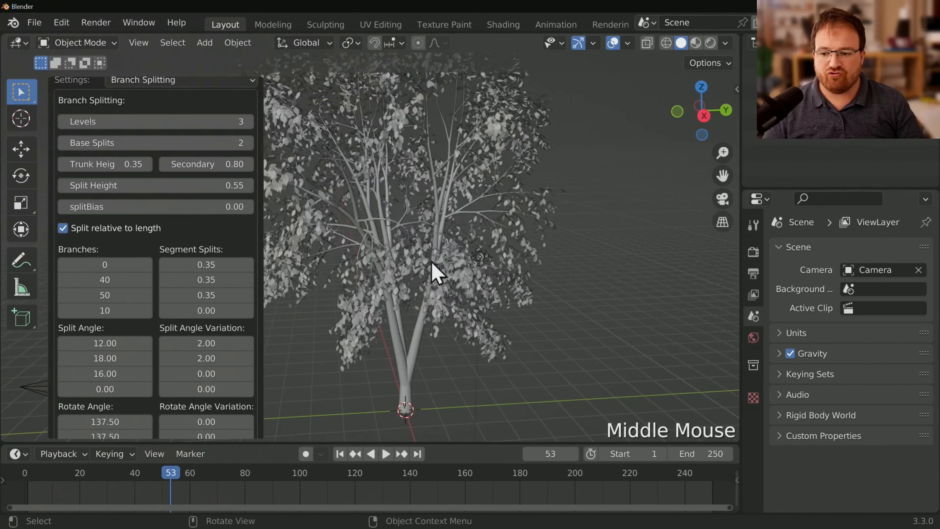
left_click(116, 295)
type("60")
key("Return")
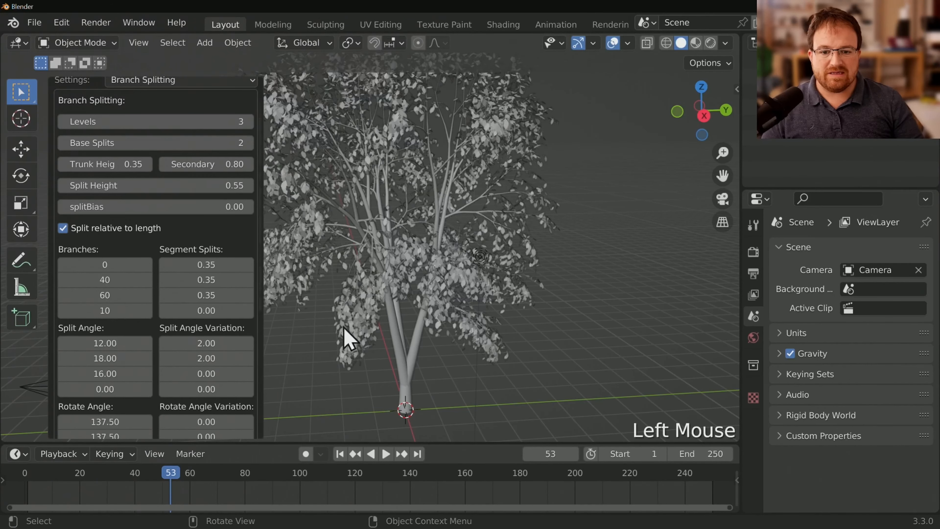
middle_click_drag(579, 264, 552, 260)
scroll(557, 272, "down", 3)
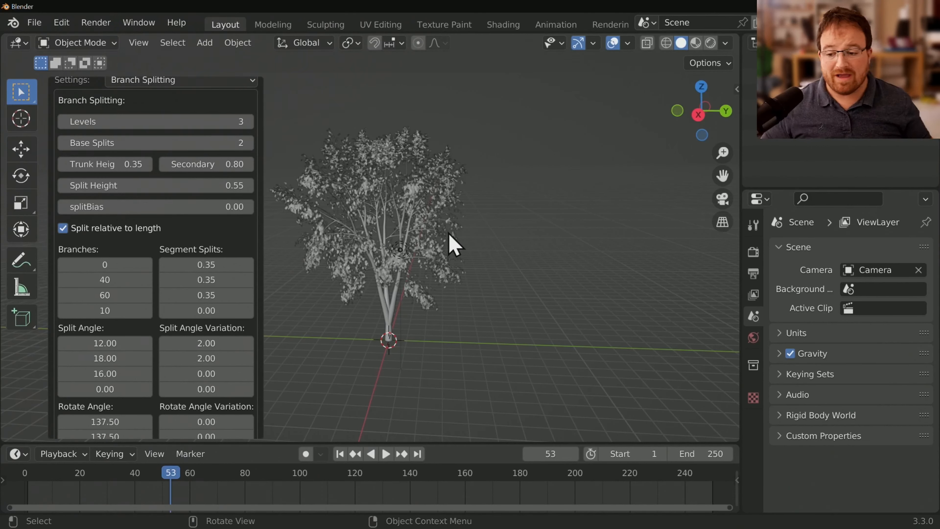
Step: Enable Use Armature and Make Mesh in the tree's Armature settings
scroll(156, 200, "up", 2)
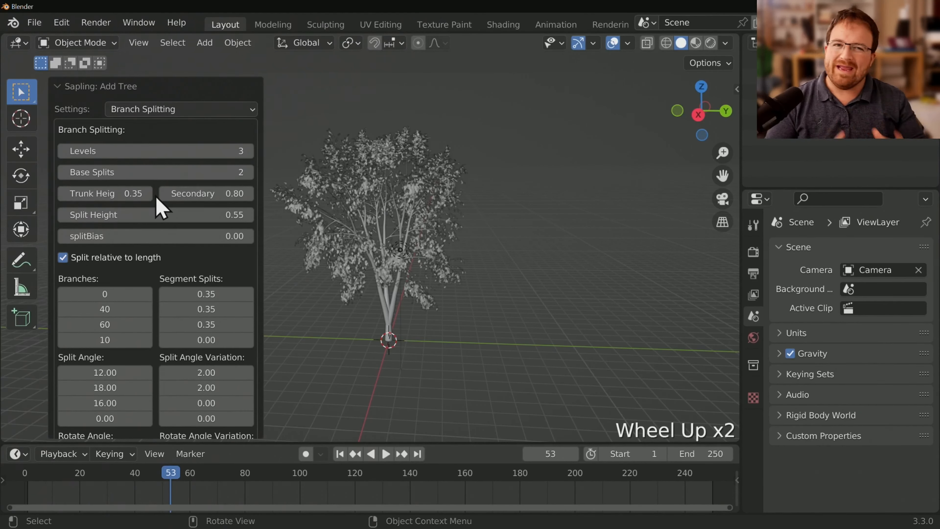
left_click(200, 111)
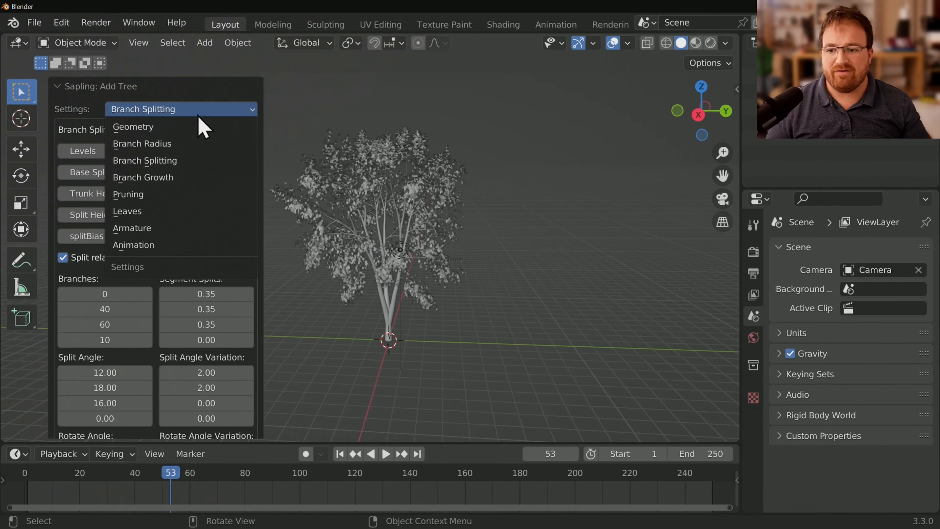
left_click(172, 243)
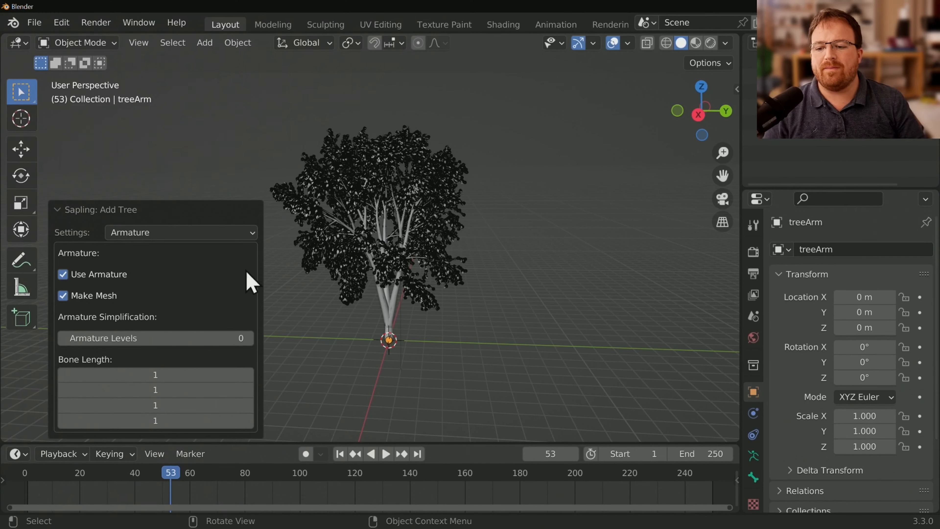
Step: In the tree's Animation settings, enable Armature Animation, Leaf Animation and Fast Preview, and set the wind gust strength to 3.00
left_click(208, 236)
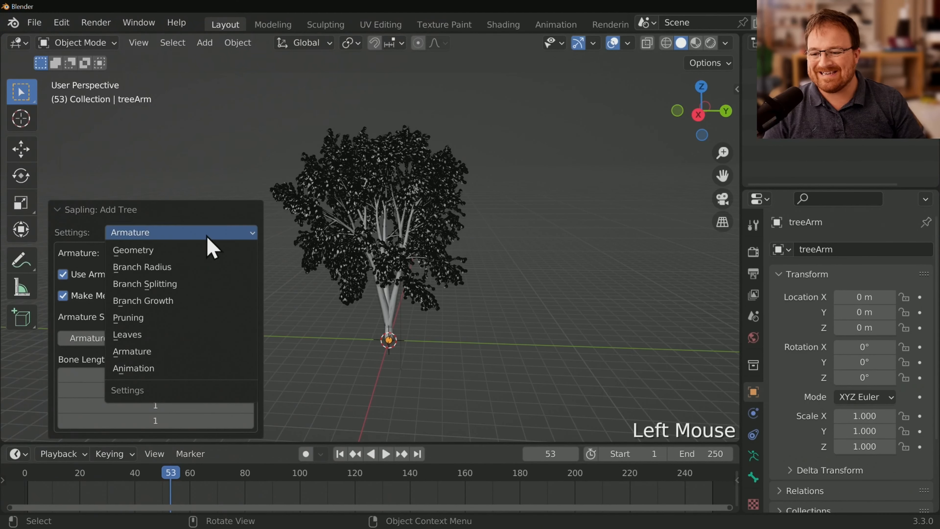
left_click(195, 369)
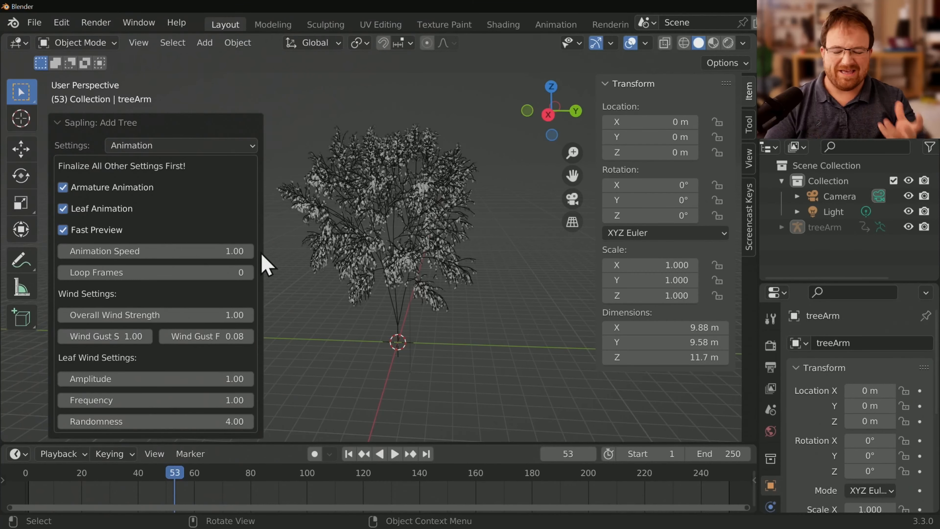
left_click(150, 337)
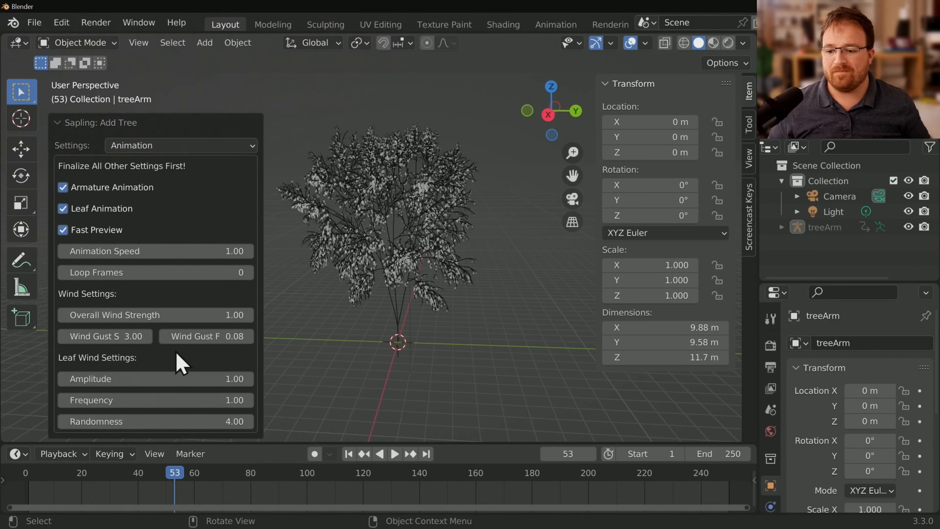
Step: Play the tree's wind animation from the first frame, stop it, and return to frame 1
left_click(348, 454)
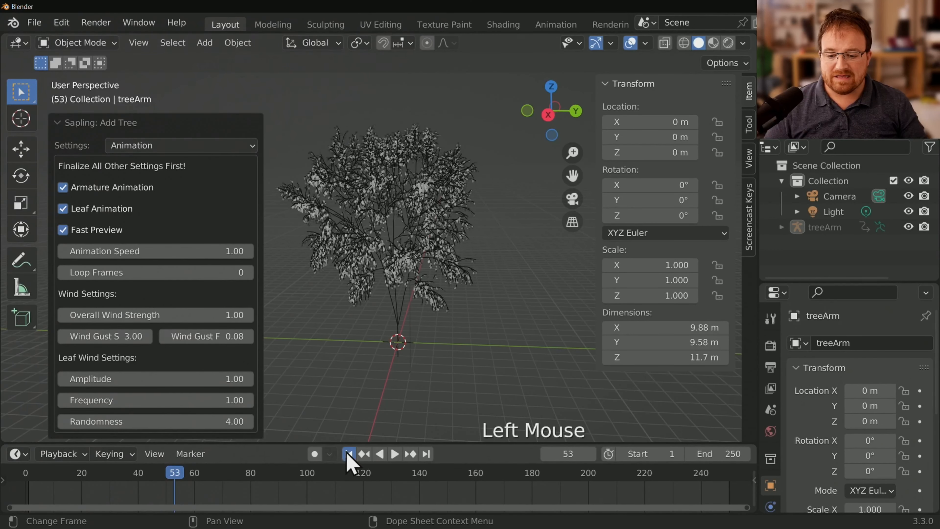
left_click(394, 454)
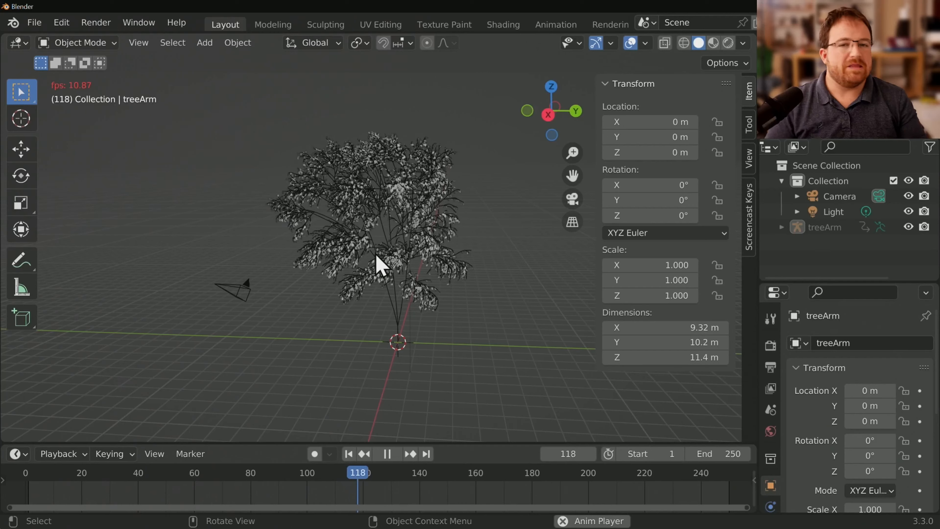
left_click(386, 454)
left_click(347, 454)
Step: Add a mesh plane as ground beneath the tree and scale it by 20
key("shift+a")
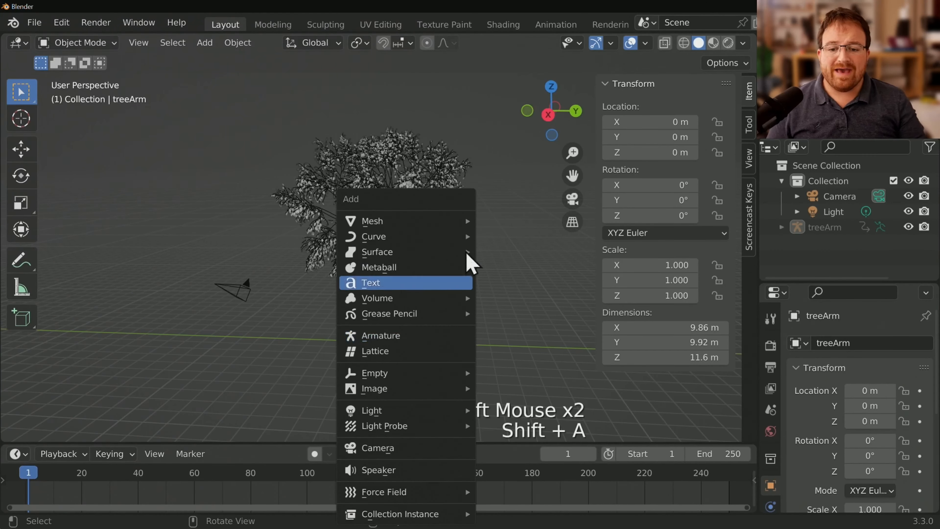
mouse_move(449, 222)
left_click(556, 224)
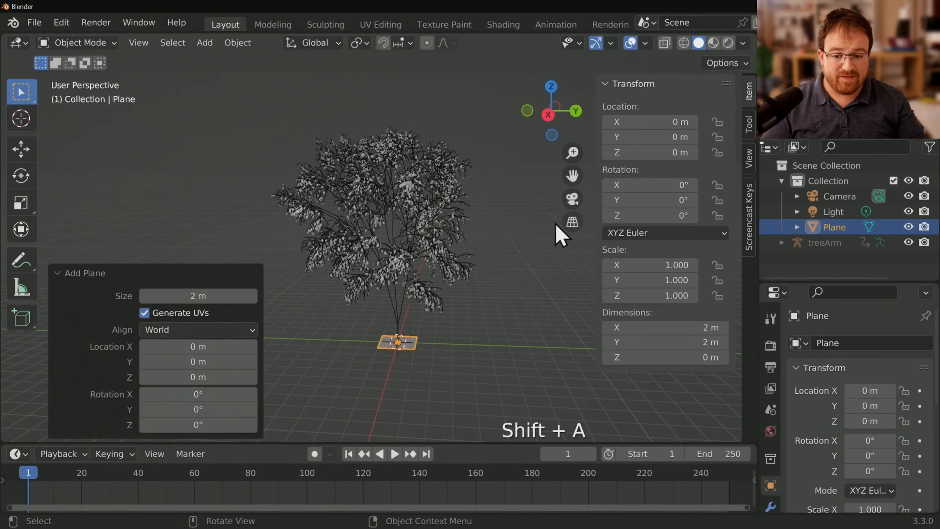
type("s")
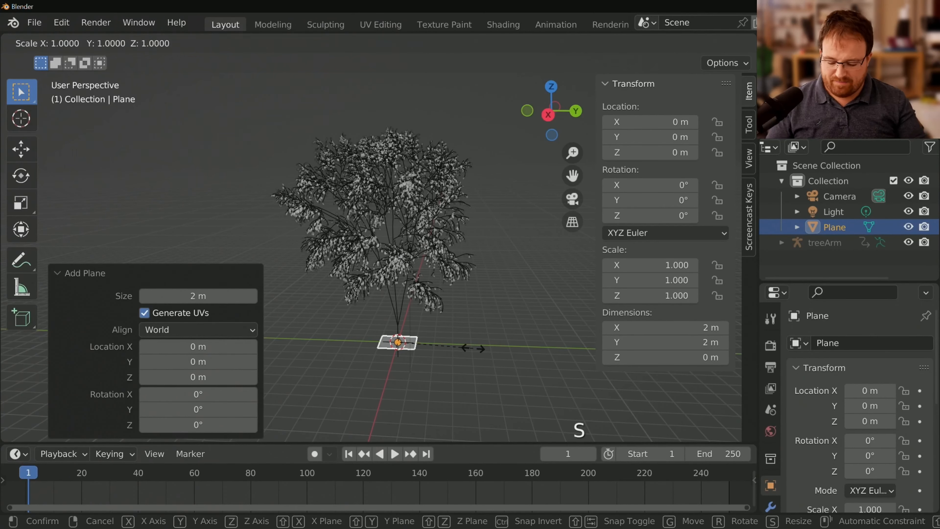
type("10")
key("BackSpace")
key("BackSpace")
type("20")
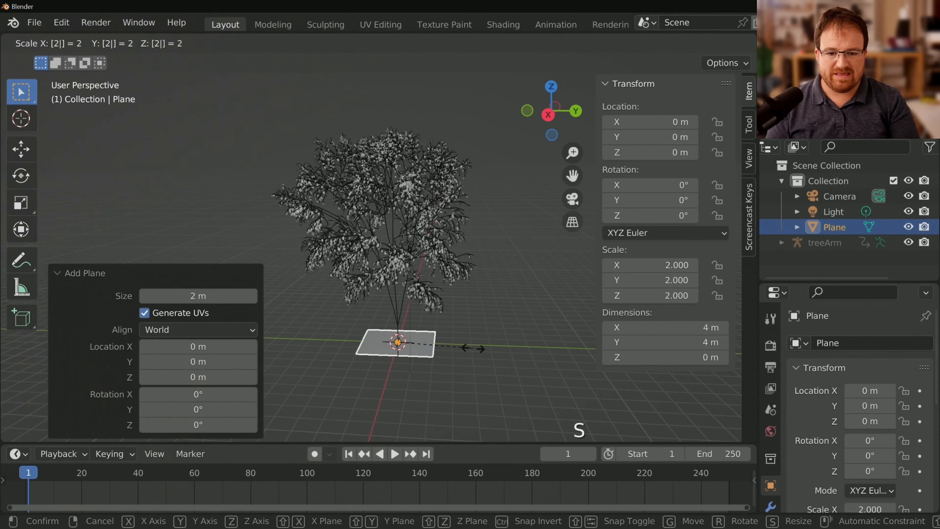
key("Return")
scroll(475, 351, "down", 4)
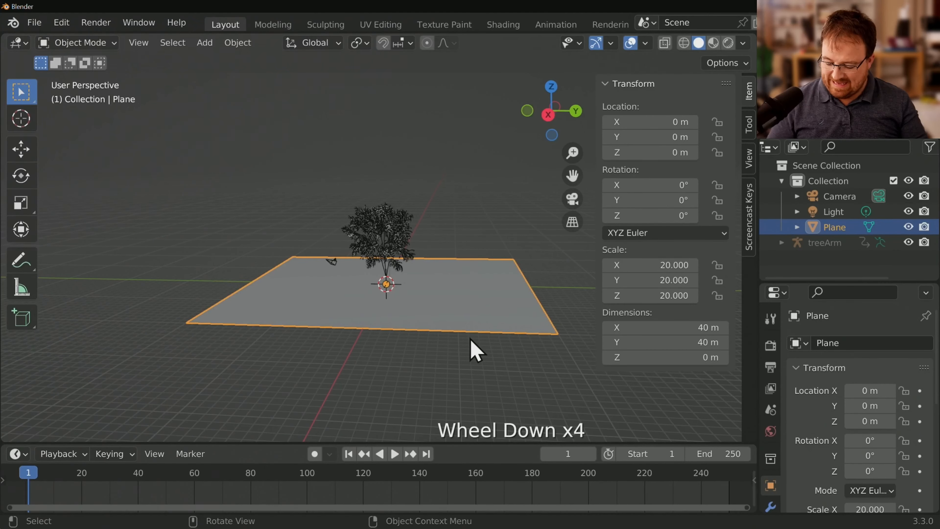
Step: Give the ground plane a level 5 subdivision and apply its scale
key("ctrl")
key("ctrl+5")
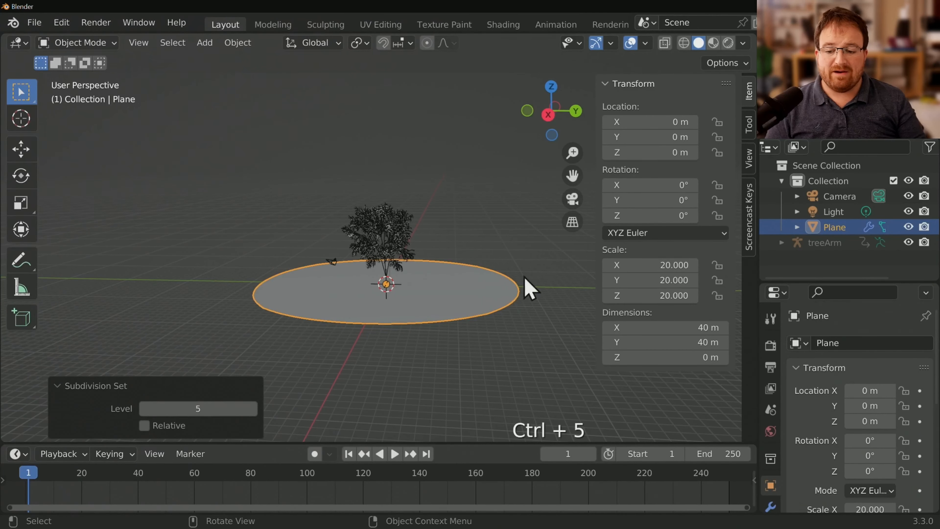
key("ctrl+a")
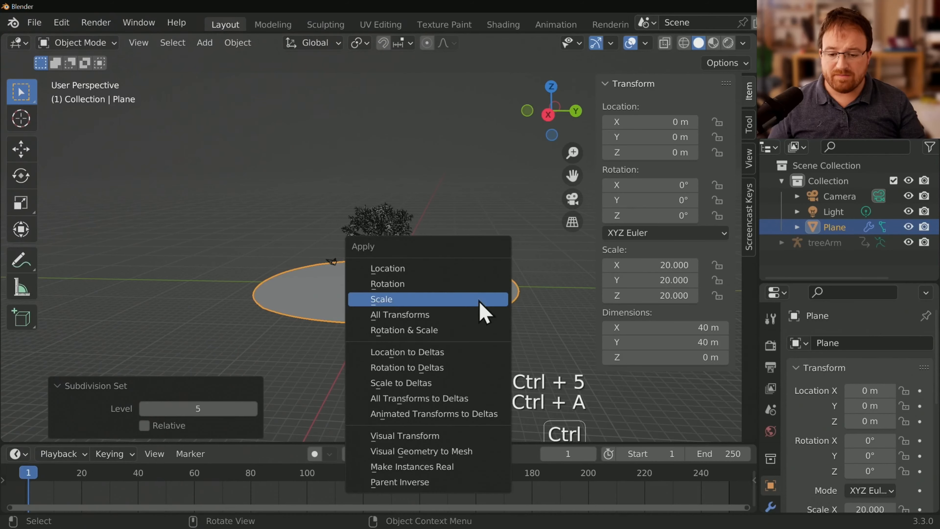
left_click(428, 299)
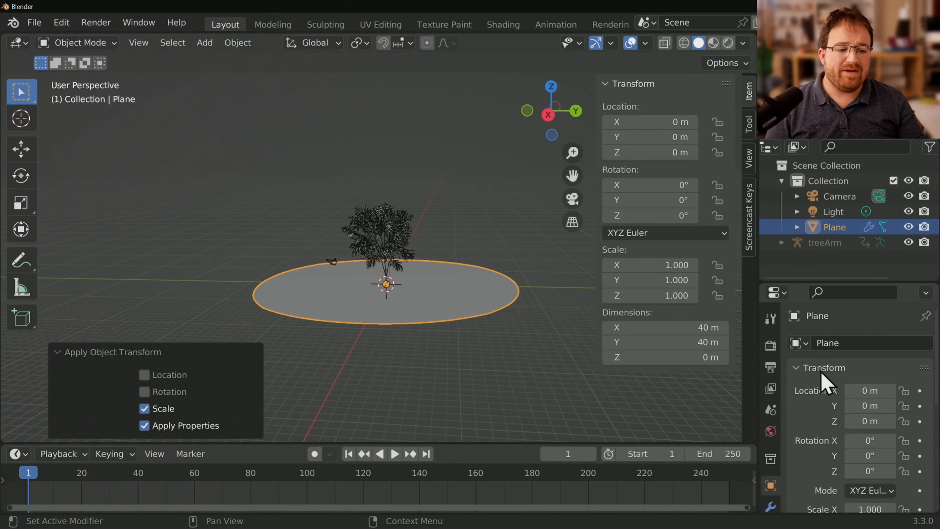
Step: Enable Collision physics on the ground plane
scroll(824, 385, "down", 4)
scroll(772, 411, "down", 5)
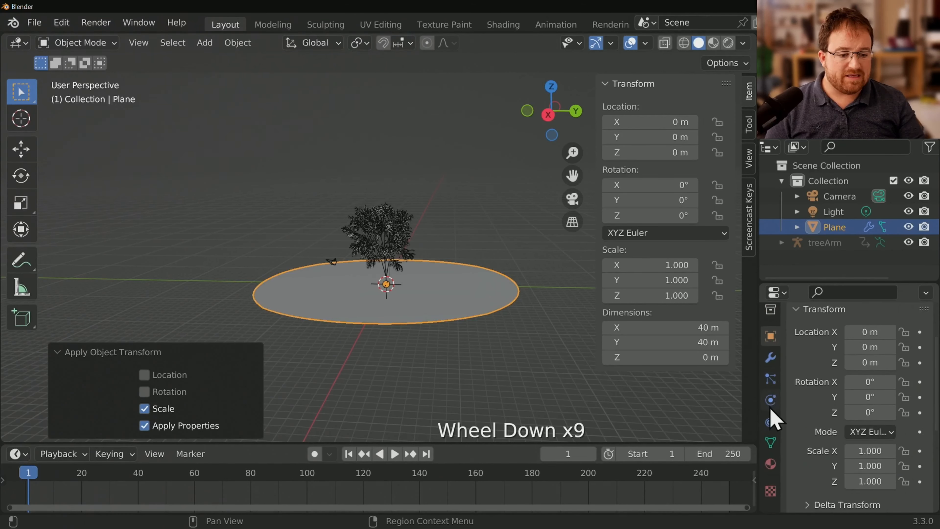
left_click(771, 405)
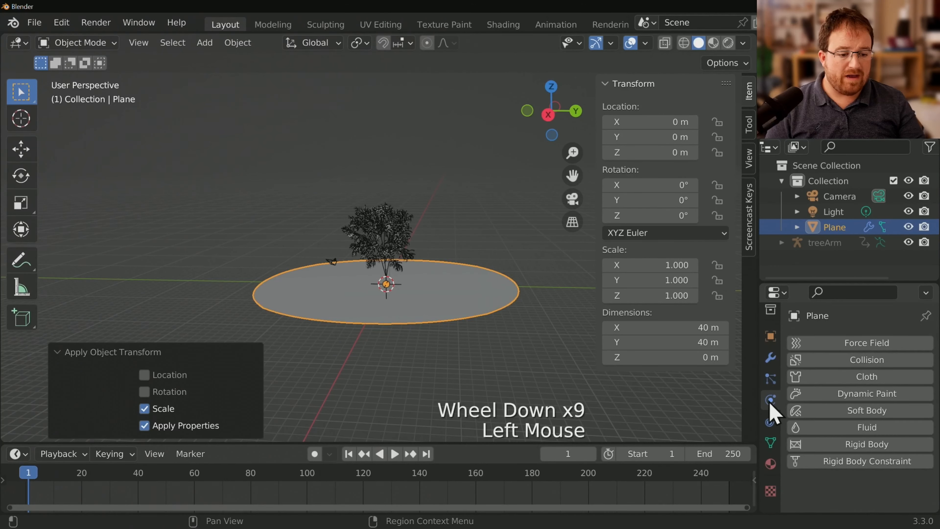
left_click(850, 362)
left_click(851, 360)
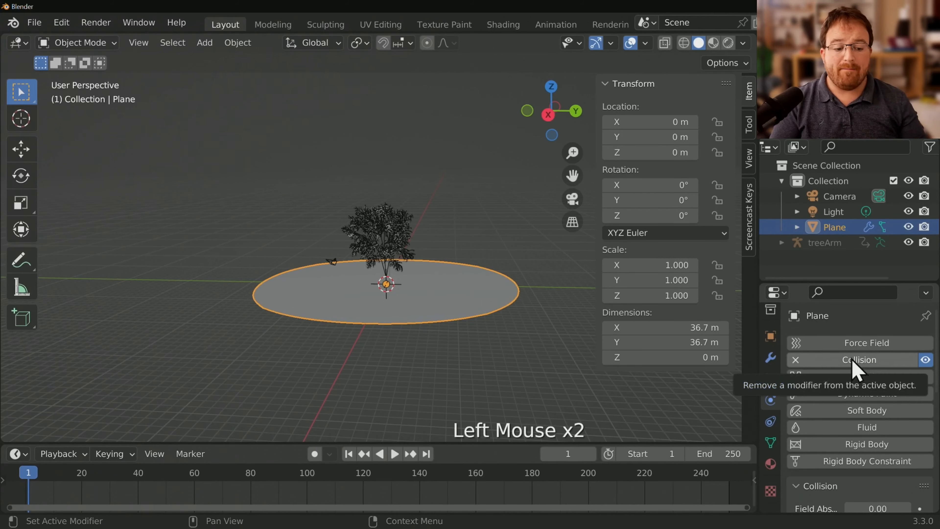
Step: Set the plane's particle collision Stickiness to 10 and Damping to 1
scroll(850, 361, "down", 11)
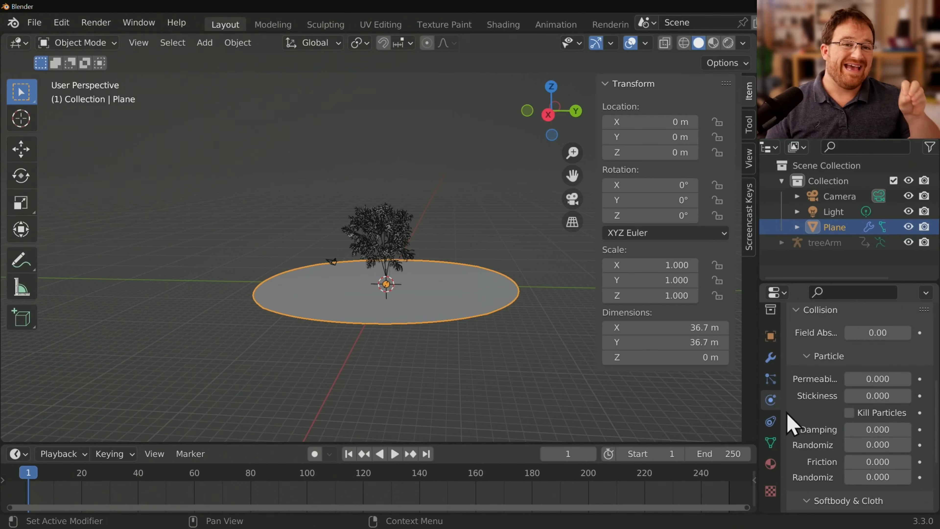
left_click(855, 396)
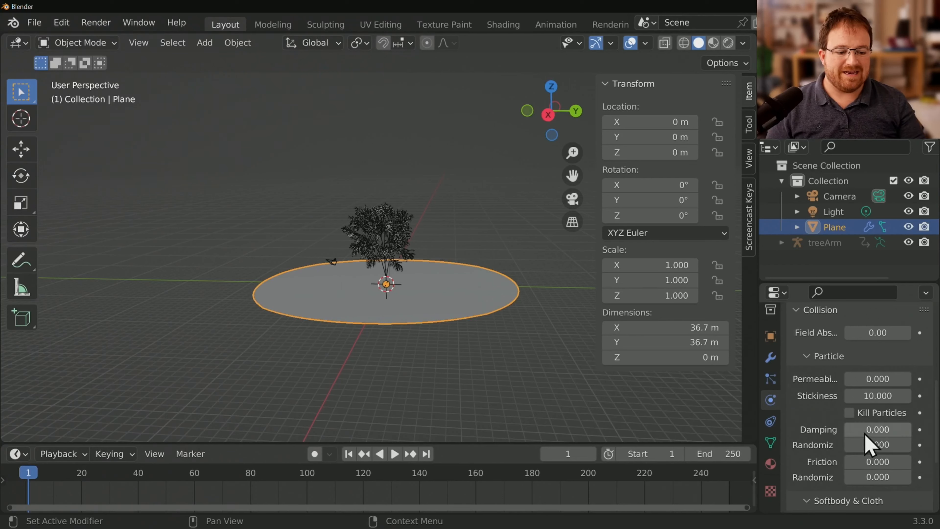
left_click_drag(862, 431, 913, 431)
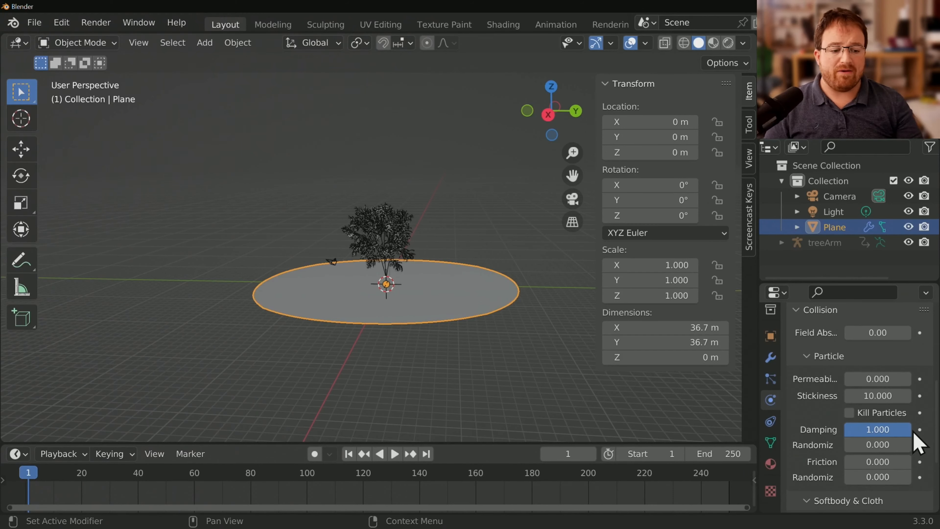
left_click(888, 395)
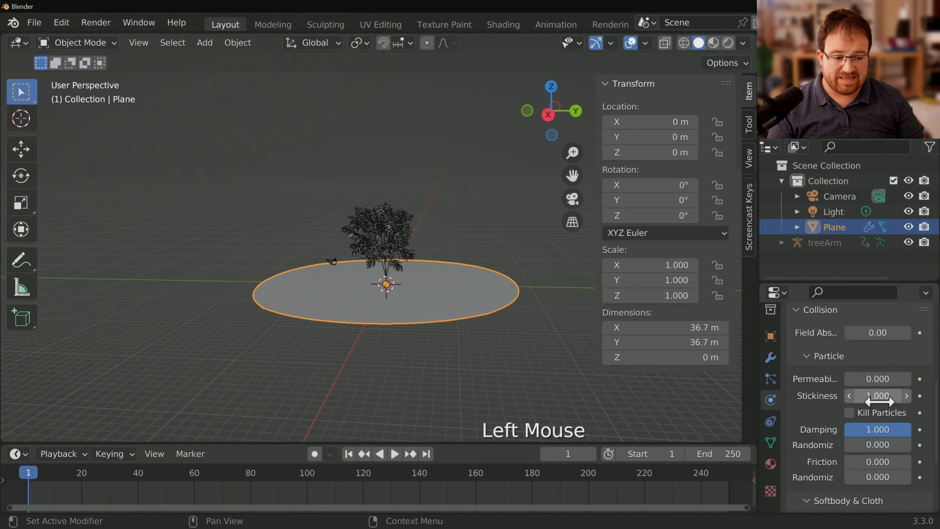
left_click(880, 400)
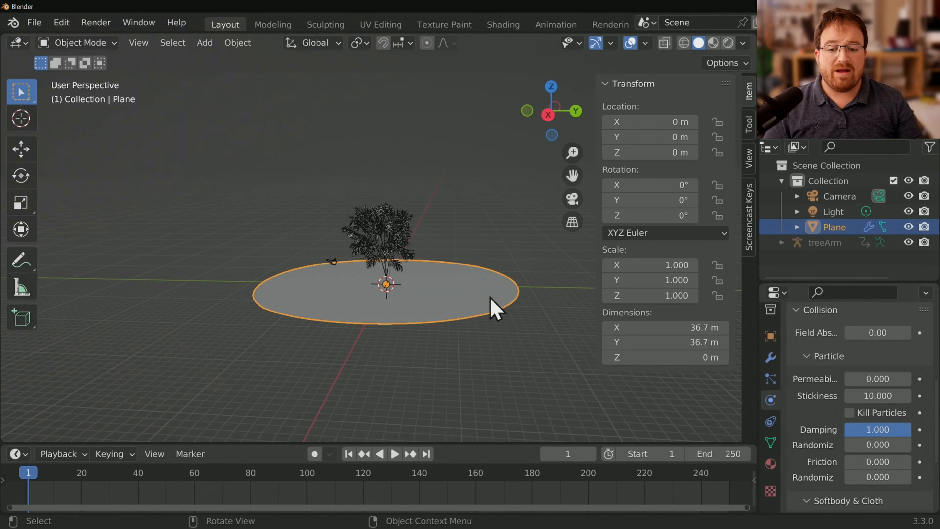
Step: Add a Displace modifier to the ground plane and create a new texture for it
left_click(769, 356)
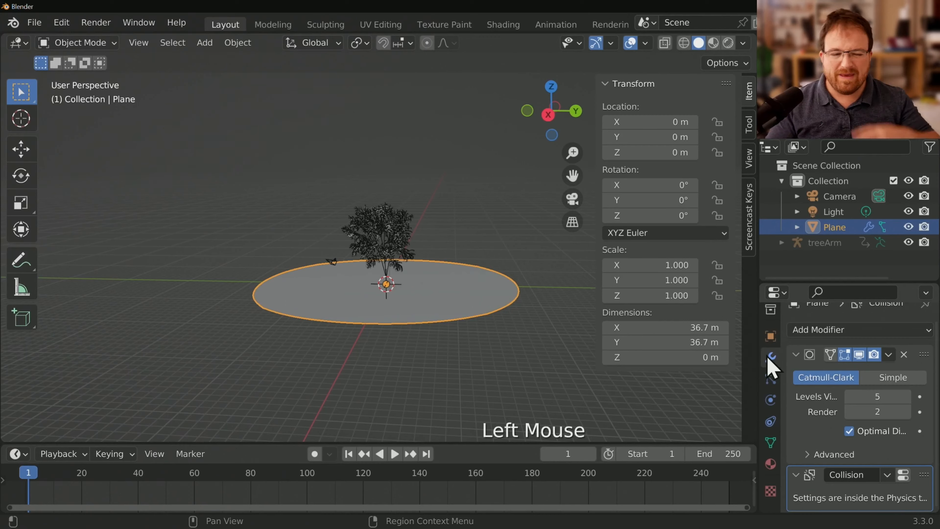
left_click(834, 329)
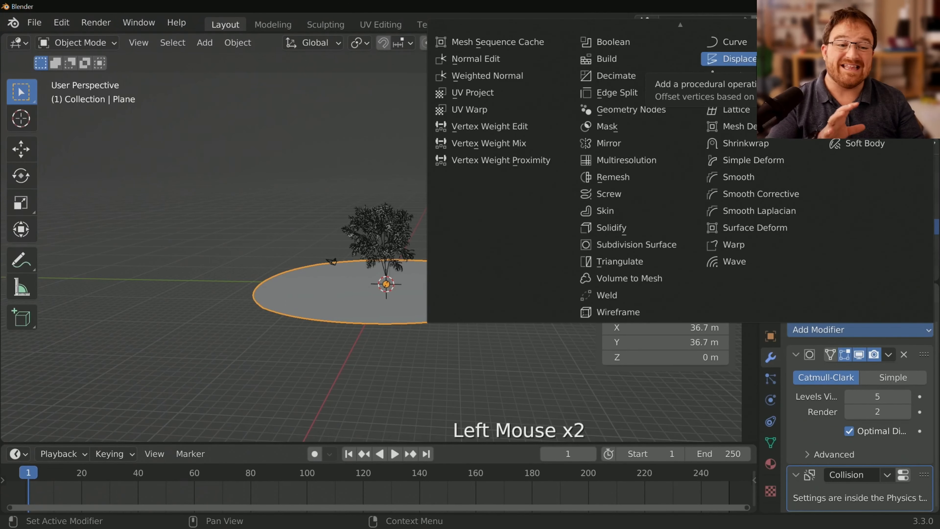
left_click(734, 58)
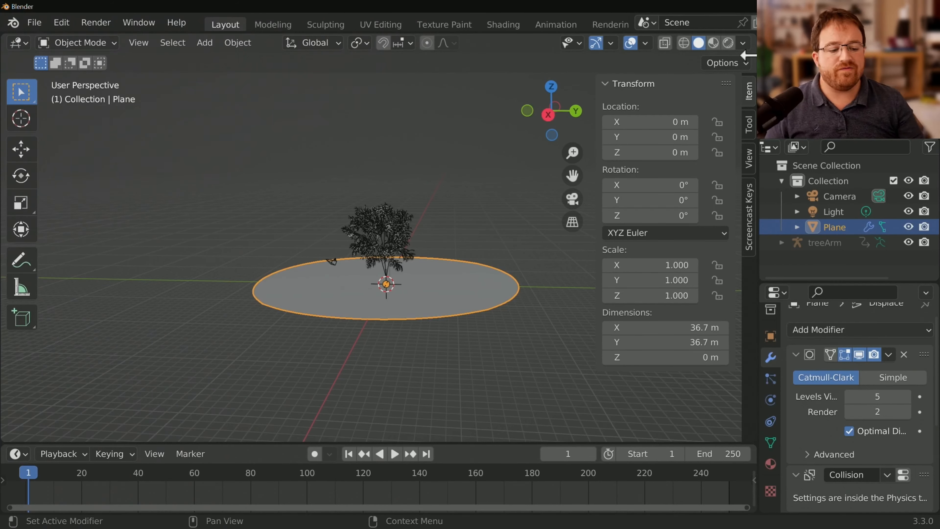
scroll(860, 420, "down", 9)
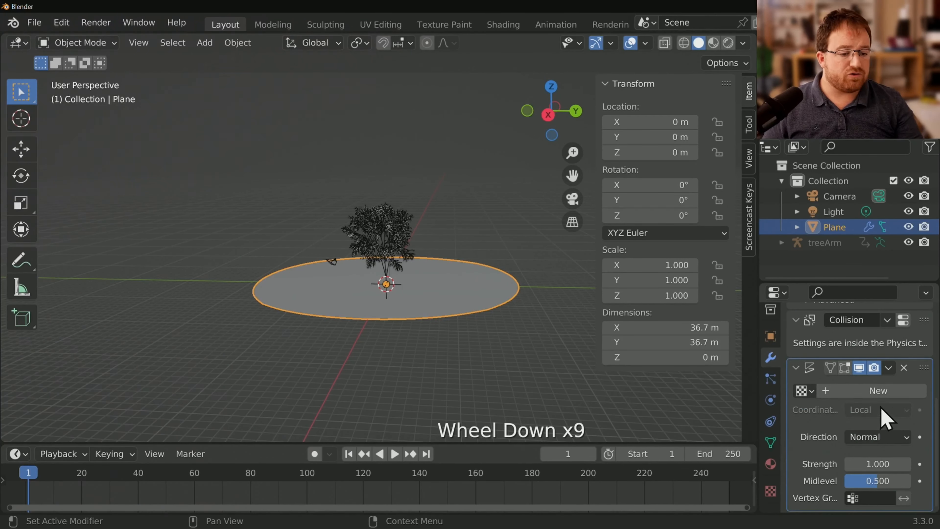
left_click(878, 391)
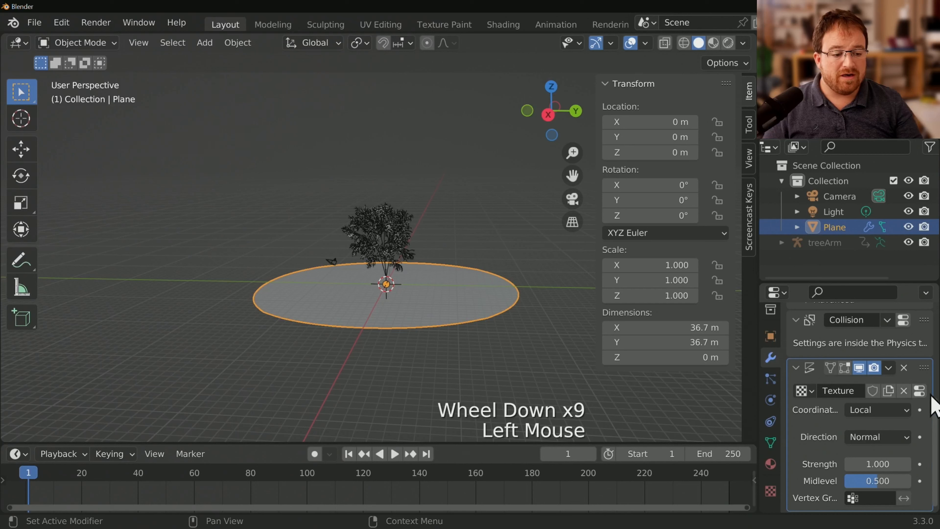
Step: Change the type of the displacement texture to Voronoi
left_click(919, 390)
scroll(871, 404, "up", 5)
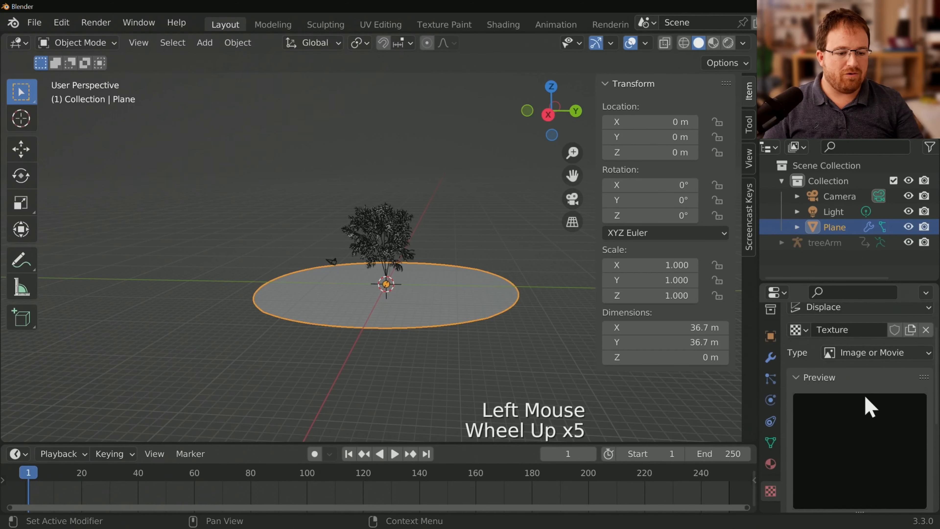
scroll(869, 406, "up", 1)
left_click(902, 382)
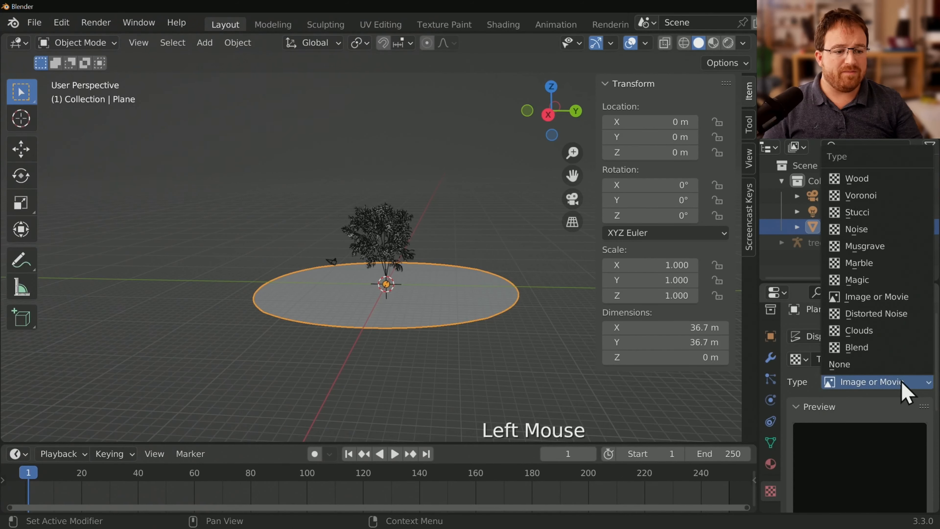
left_click(895, 195)
Step: Shade the displaced ground plane smooth
scroll(424, 384, "up", 3)
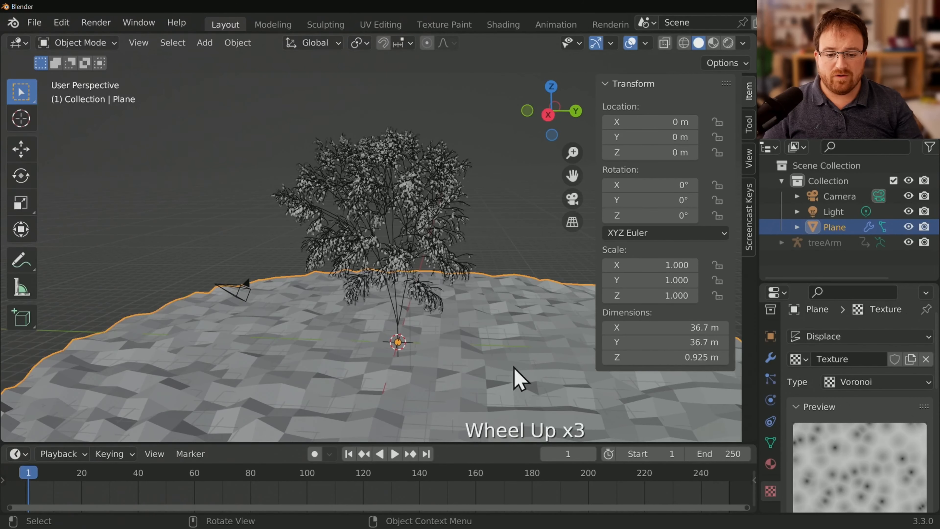
scroll(487, 384, "down", 2)
scroll(533, 384, "up", 1)
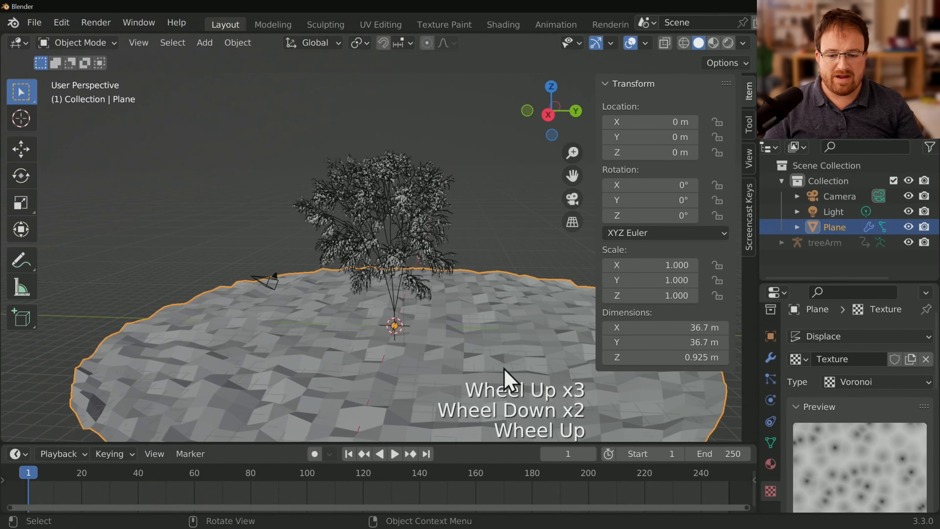
right_click(386, 325)
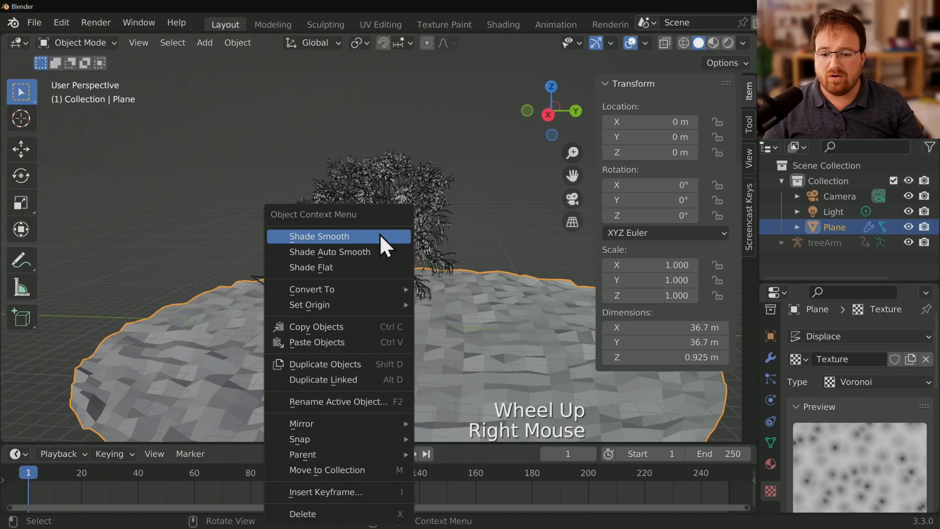
left_click(381, 237)
scroll(504, 361, "down", 1)
scroll(503, 361, "up", 1)
Step: Apply the Subdivision modifier on the ground plane and enter Edit Mode
scroll(876, 417, "up", 3)
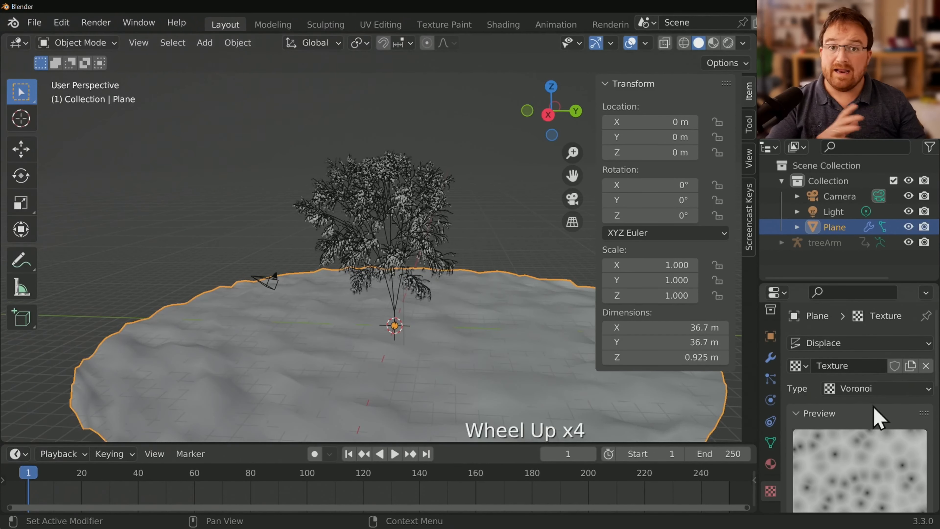
left_click(771, 358)
scroll(816, 398, "up", 2)
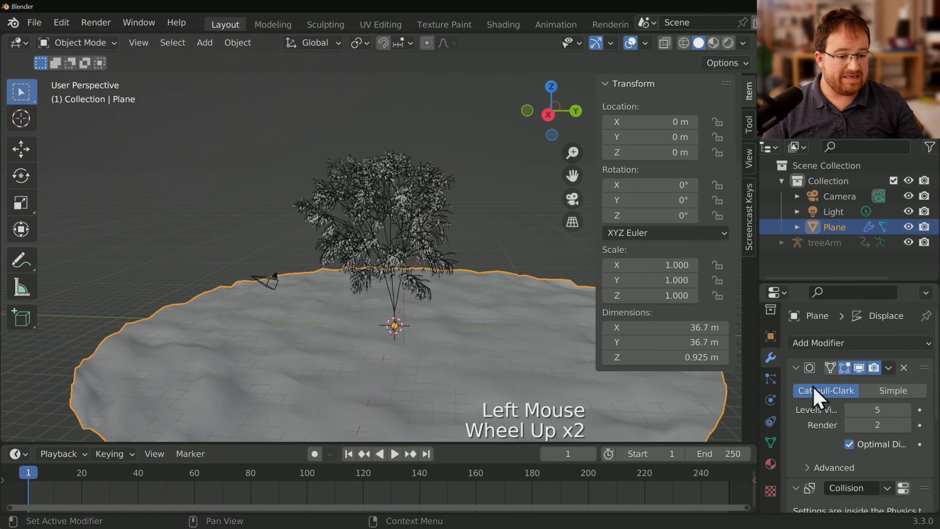
left_click(888, 368)
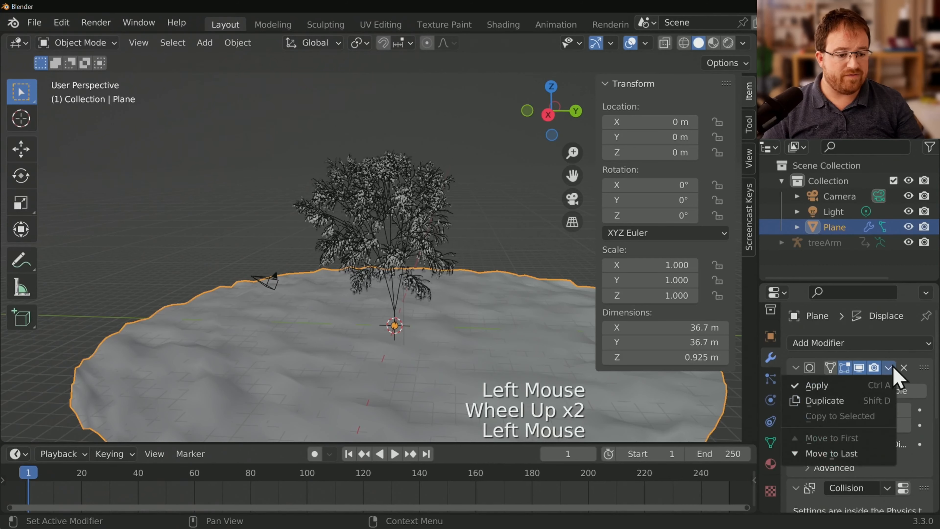
left_click(855, 385)
key("Tab")
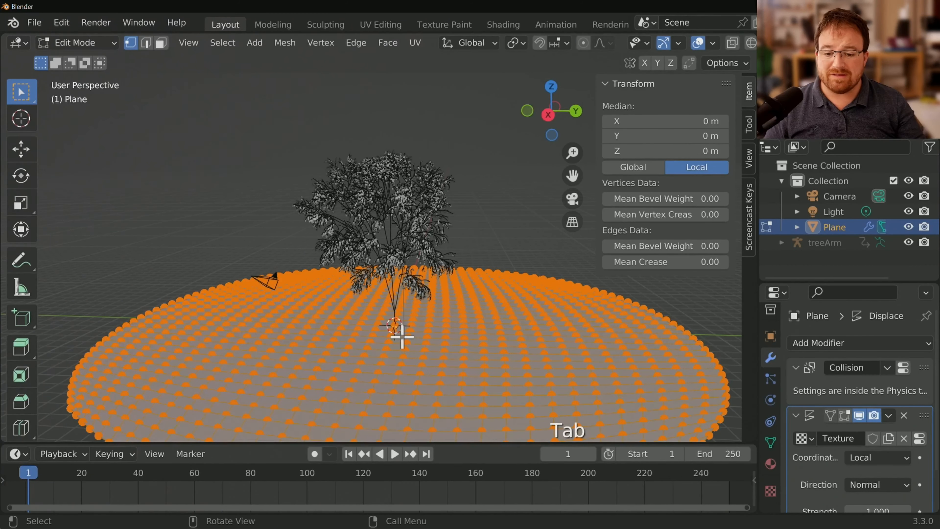
Step: Raise the ground plane's centre vertex about 0.51 m along Z with smooth proportional editing, size about 1.77 m, then return to Object Mode
scroll(407, 356, "up", 2)
left_click(402, 363)
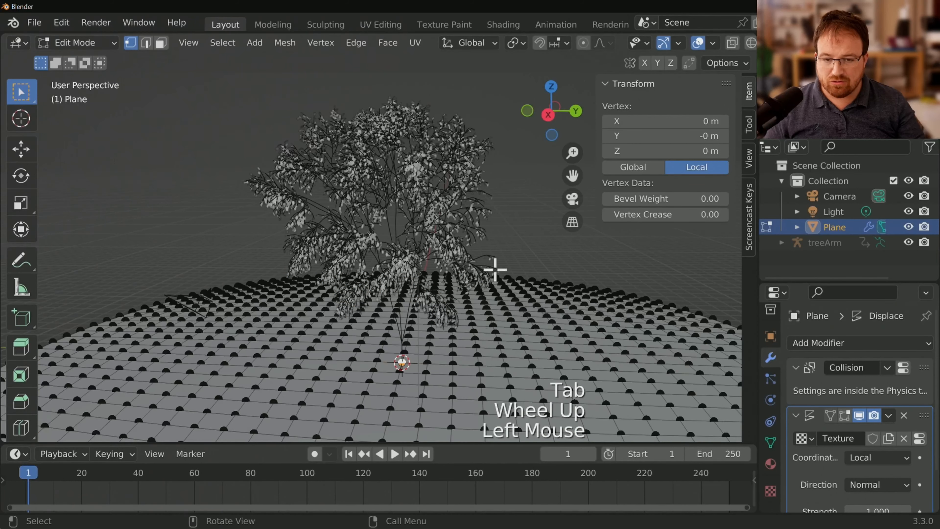
left_click(584, 44)
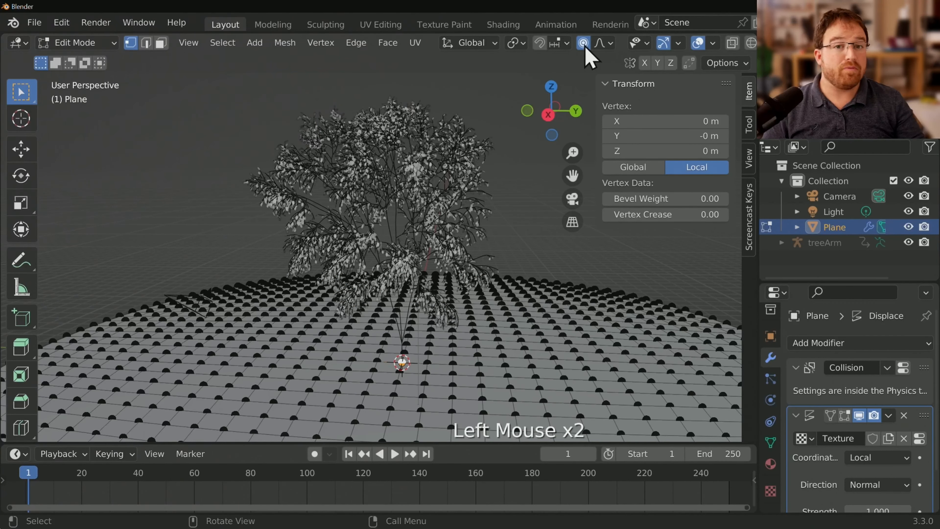
key("g")
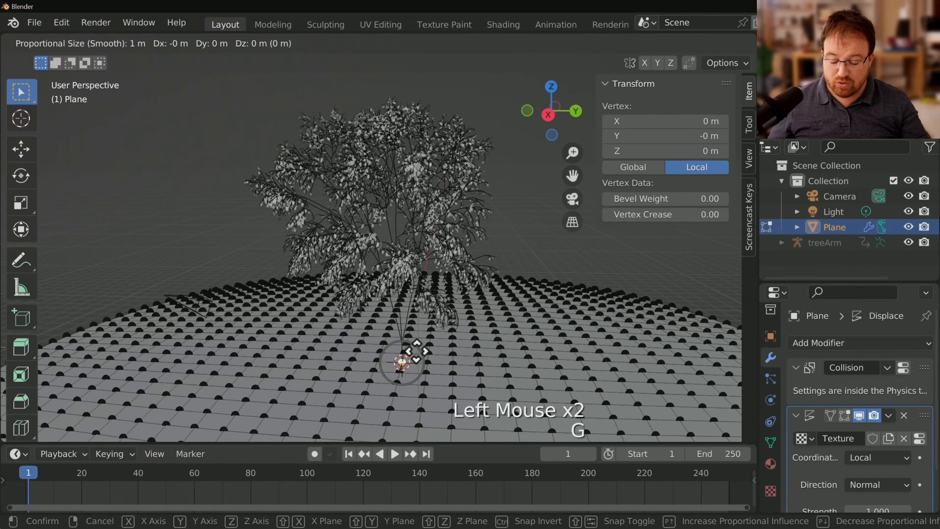
key("z")
scroll(421, 343, "down", 4)
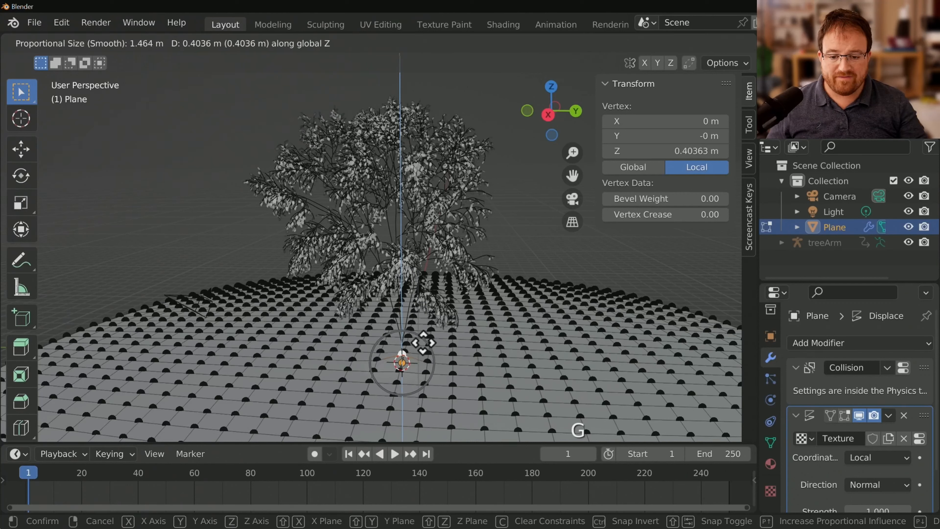
scroll(423, 342, "down", 6)
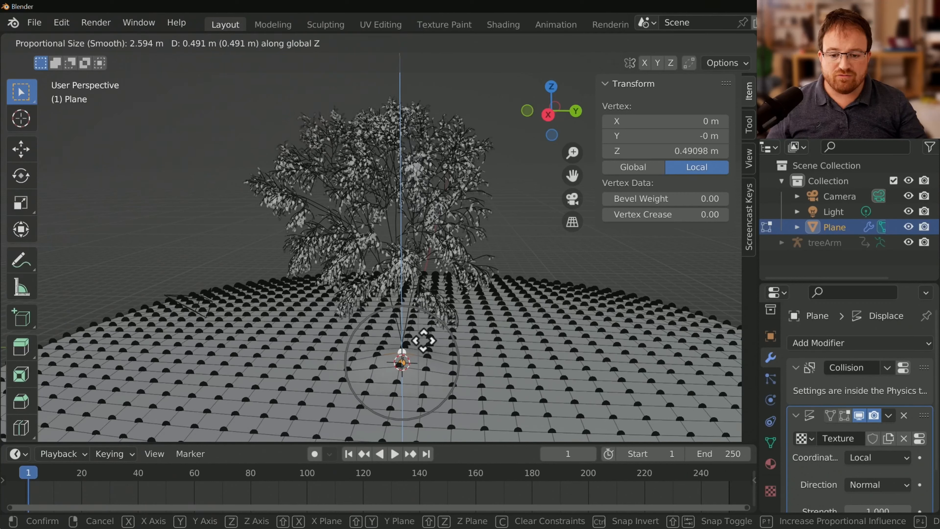
scroll(424, 340, "up", 4)
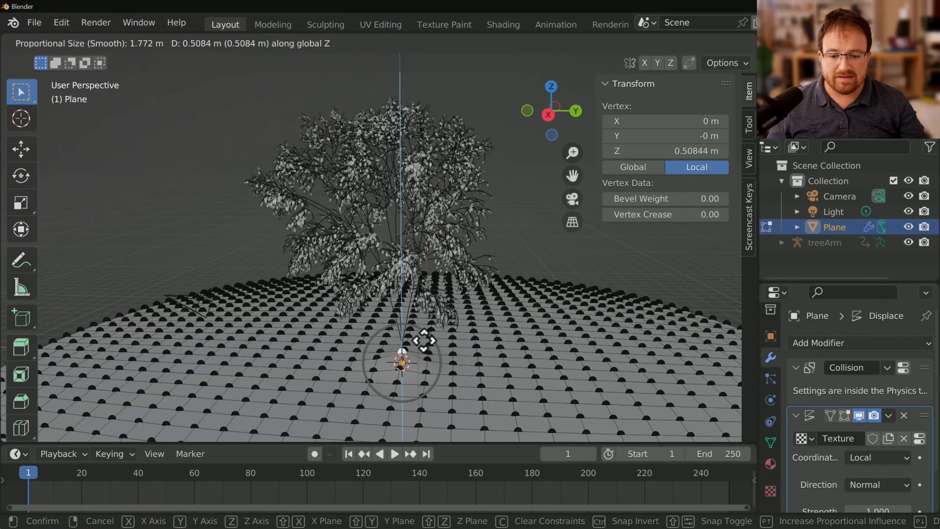
left_click(424, 340)
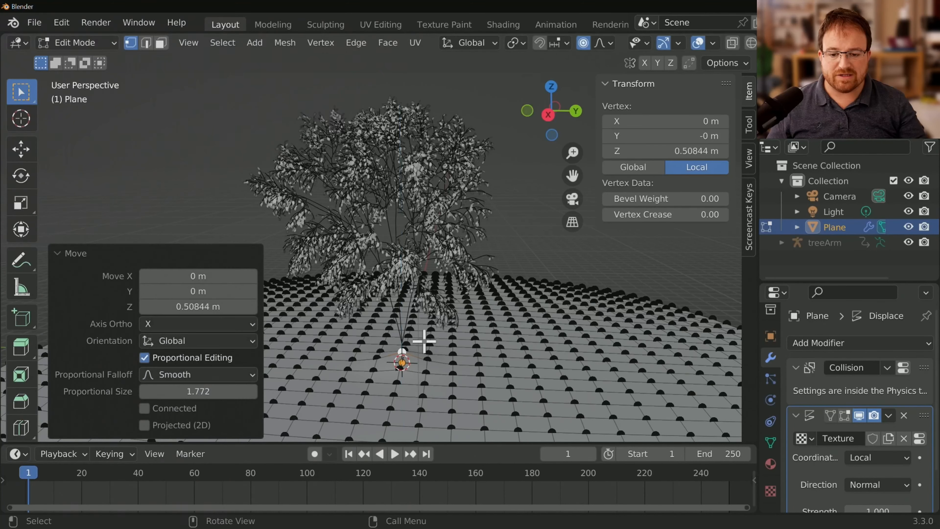
left_click(582, 42)
key("Tab")
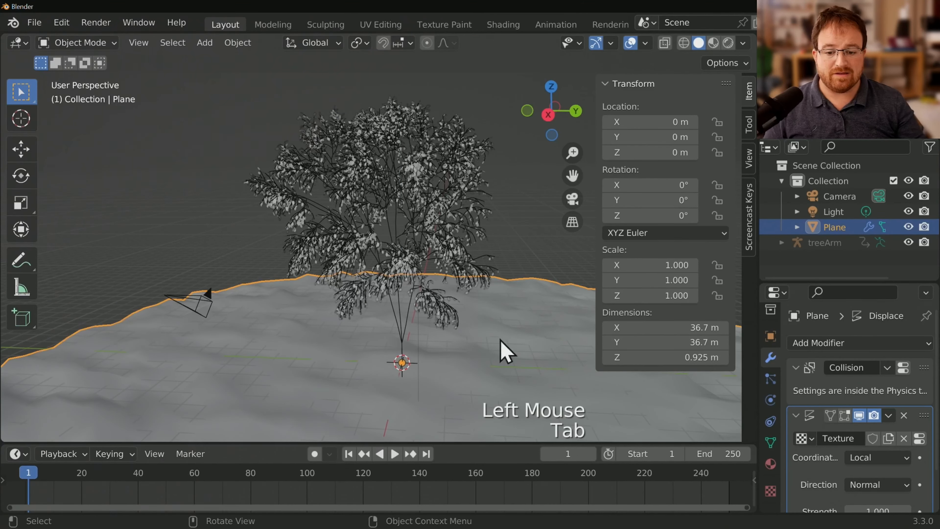
Step: Set the size of the ground's Voronoi displacement texture to 0.89
scroll(468, 340, "down", 3)
scroll(470, 344, "up", 3)
middle_click_drag(480, 372, 458, 217, "shift")
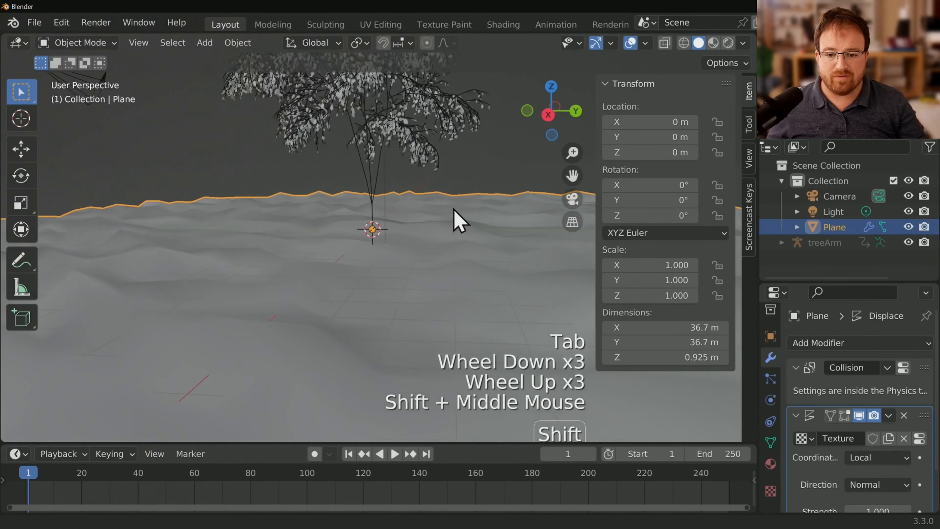
scroll(866, 462, "down", 4)
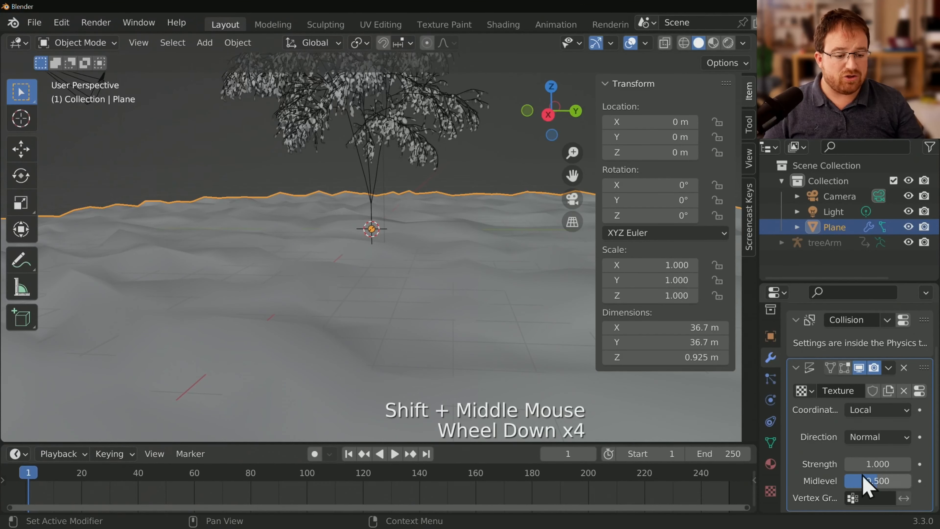
left_click(919, 391)
scroll(876, 417, "down", 5)
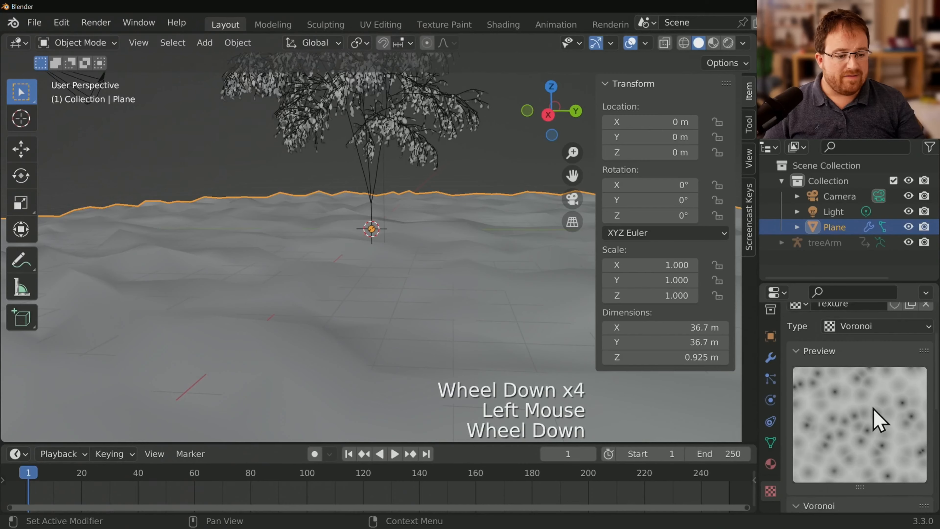
scroll(879, 424, "down", 2)
mouse_move(874, 387)
left_mouse_down()
mouse_move(925, 388)
mouse_move(862, 388)
mouse_move(903, 388)
mouse_move(877, 388)
left_mouse_up()
scroll(299, 283, "down", 2)
scroll(299, 283, "down", 1)
Step: Enter Edit Mode on the tree's leaves mesh, deselect everything and switch to face selection
middle_click_drag(504, 252, 478, 245, "shift")
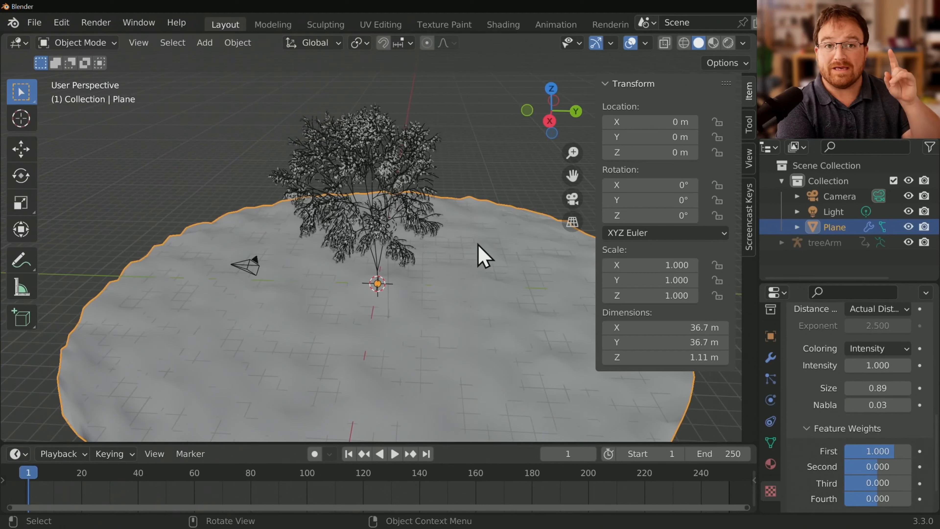
left_click(389, 181)
scroll(445, 206, "up", 5)
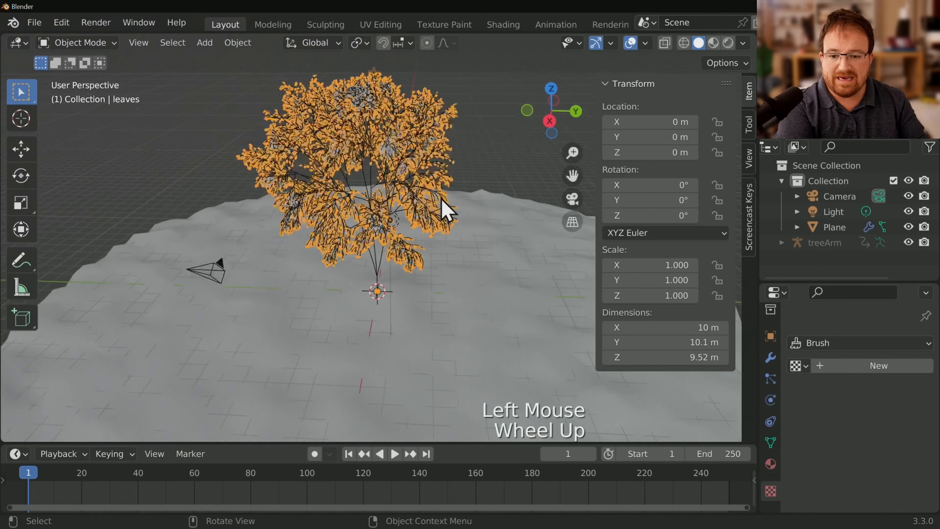
scroll(425, 204, "down", 1)
scroll(421, 198, "down", 1)
scroll(420, 204, "up", 1)
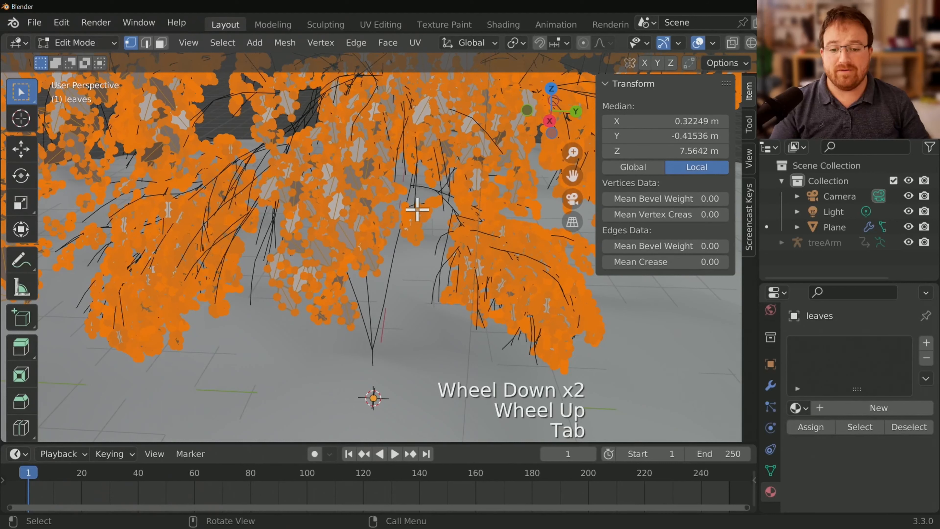
key("a")
key("a")
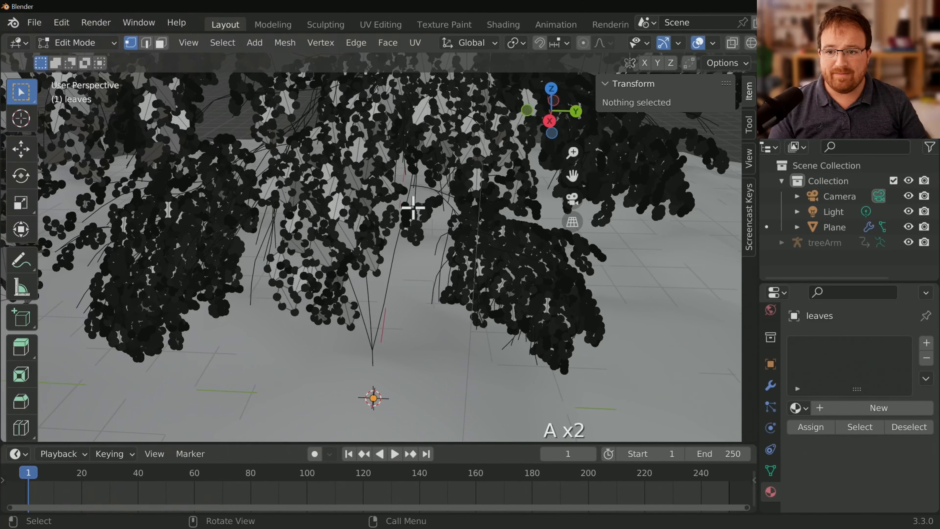
left_click(160, 43)
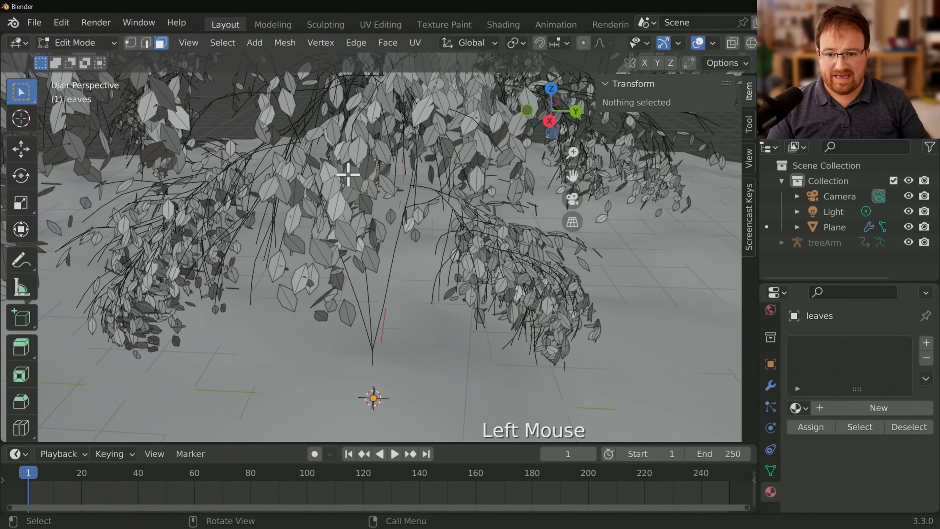
Step: Select one whole leaf with Select Linked, duplicate it in place and separate the copy into its own object
key("l")
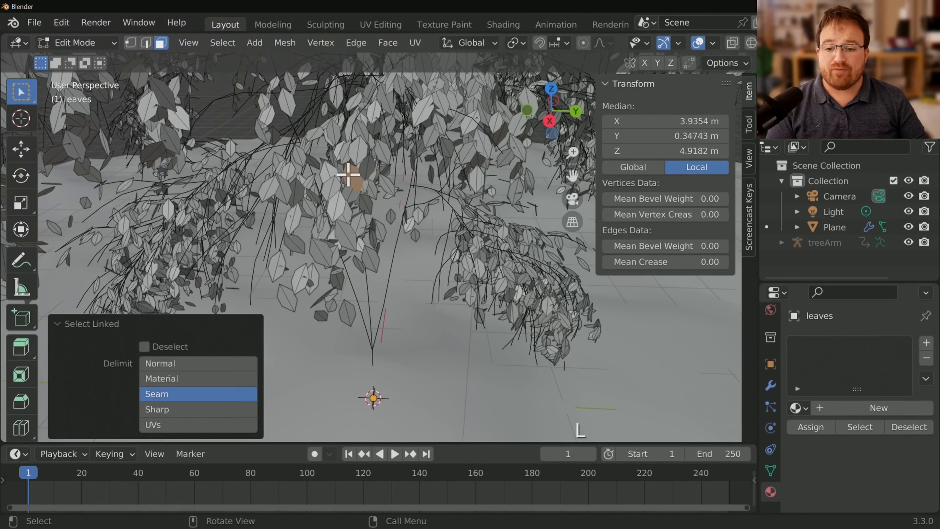
key("shift+d")
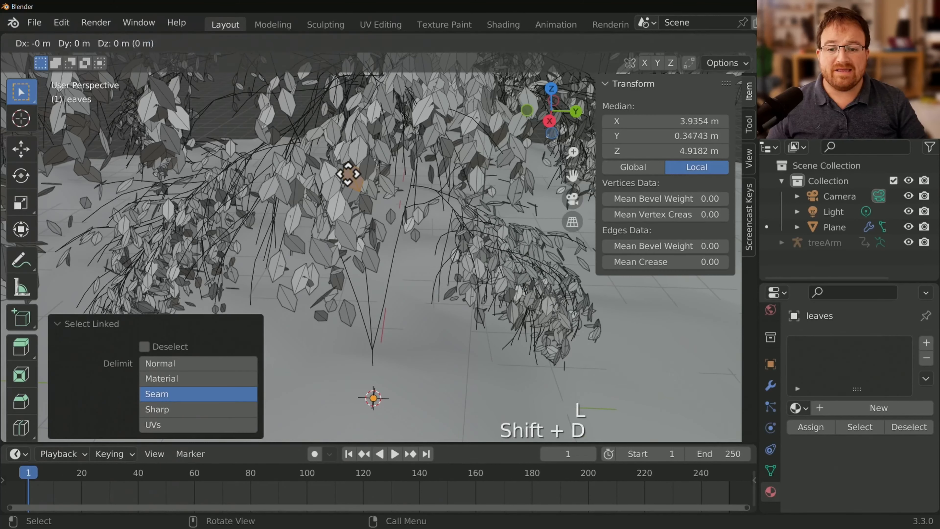
right_click(353, 183)
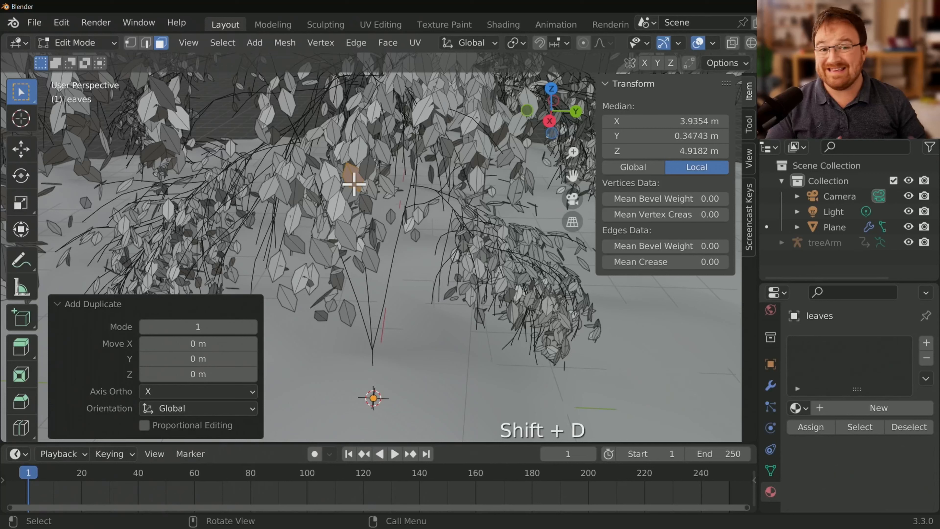
key("p")
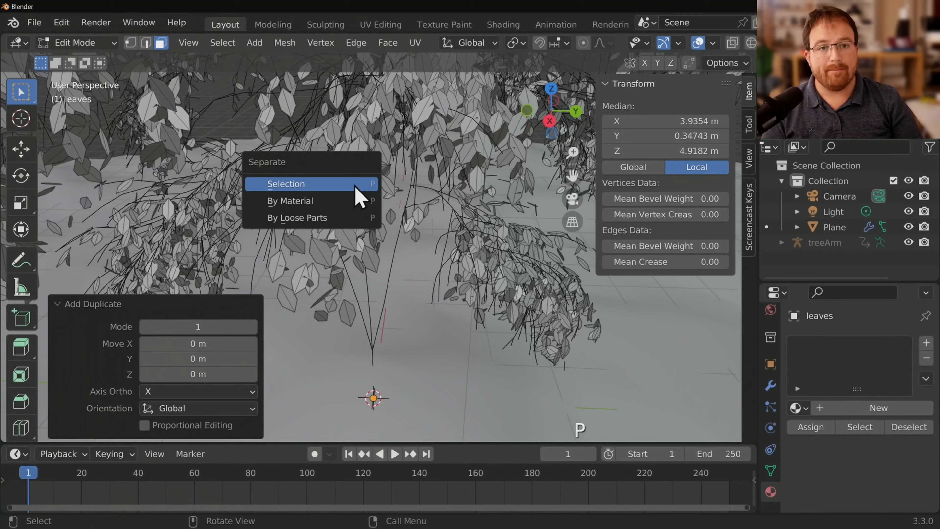
left_click(355, 187)
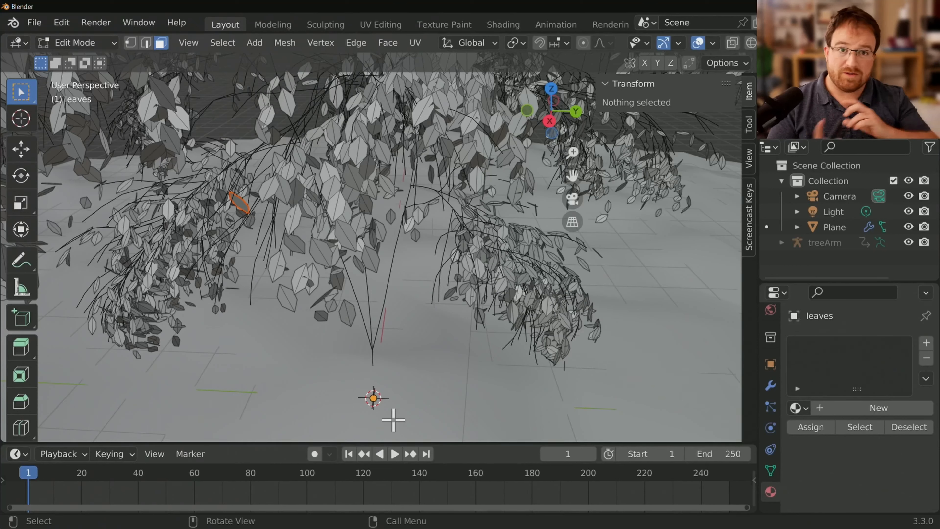
Step: Leave Edit Mode on the leaves and try to pick the separated leaf among the foliage
key("alt")
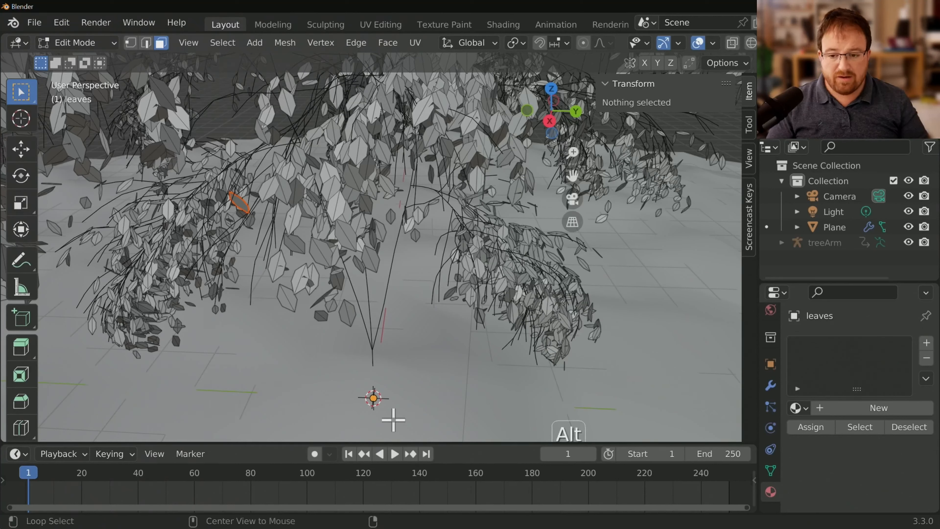
key("alt+g")
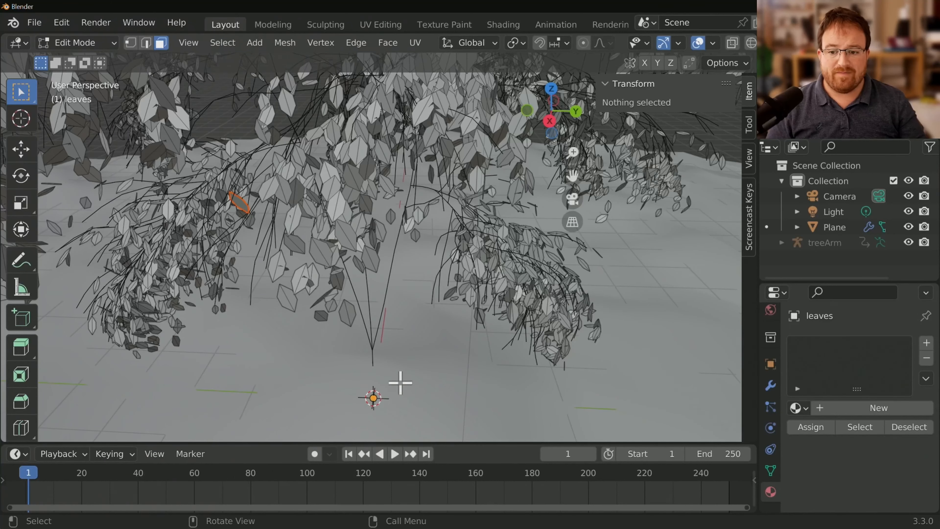
left_click(243, 204)
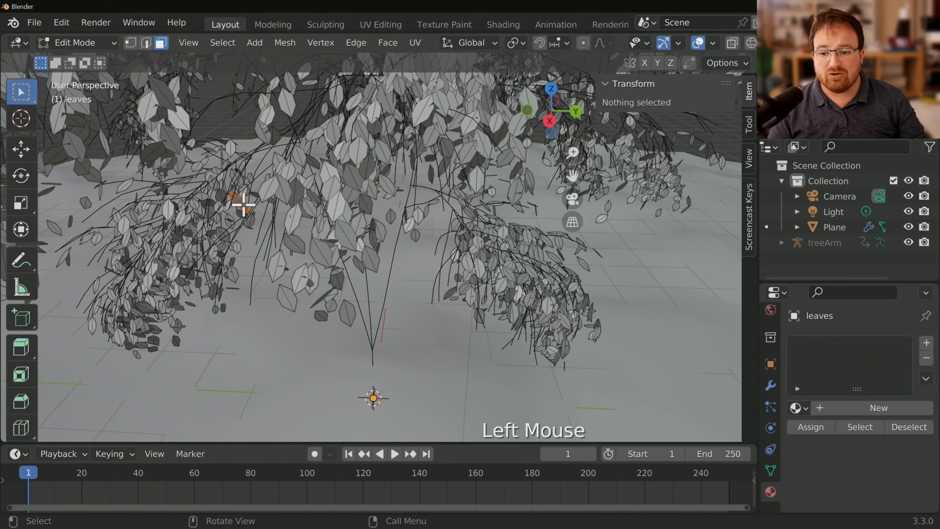
left_click(243, 204)
key("Tab")
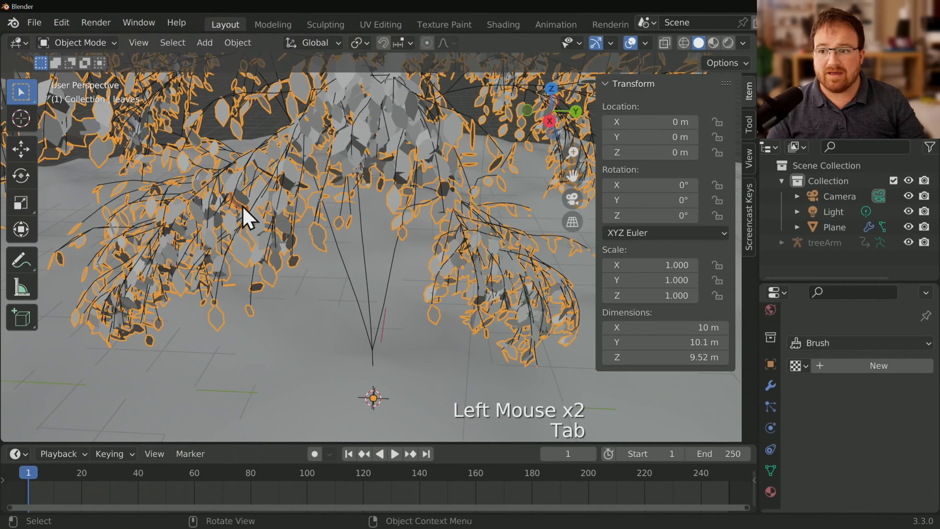
left_click(242, 210)
left_click(245, 210)
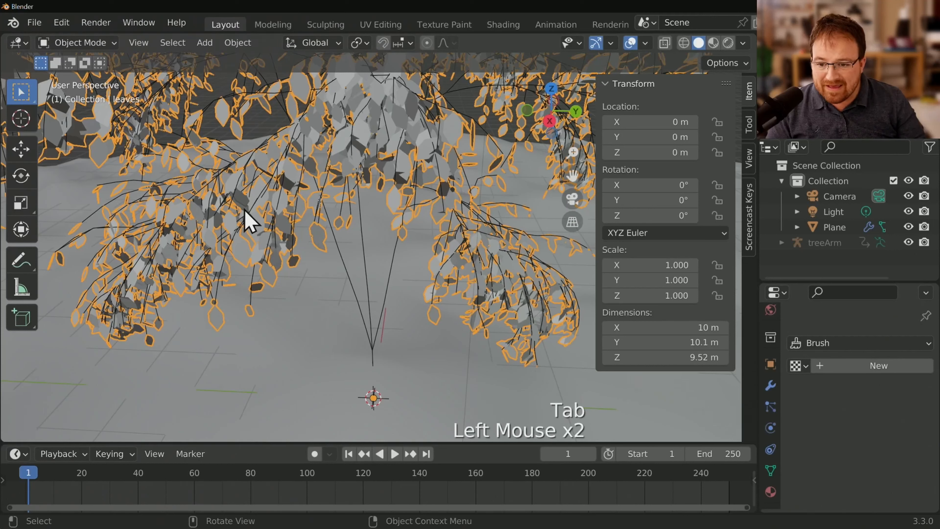
left_click(247, 211)
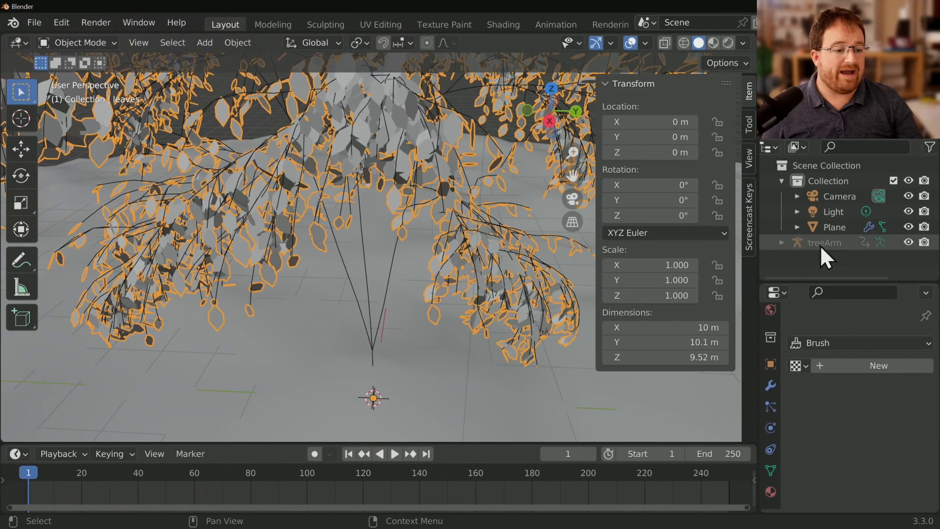
Step: Select the separated leaf object, leaves.001, in the treeArm hierarchy under the tree curve and rename it Leaf
left_click(781, 242)
scroll(845, 231, "down", 2)
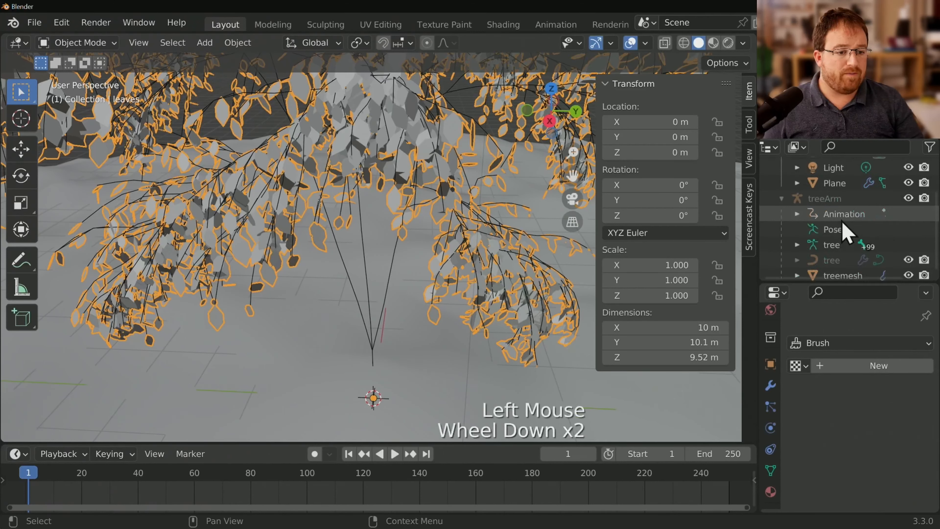
scroll(844, 236, "down", 3)
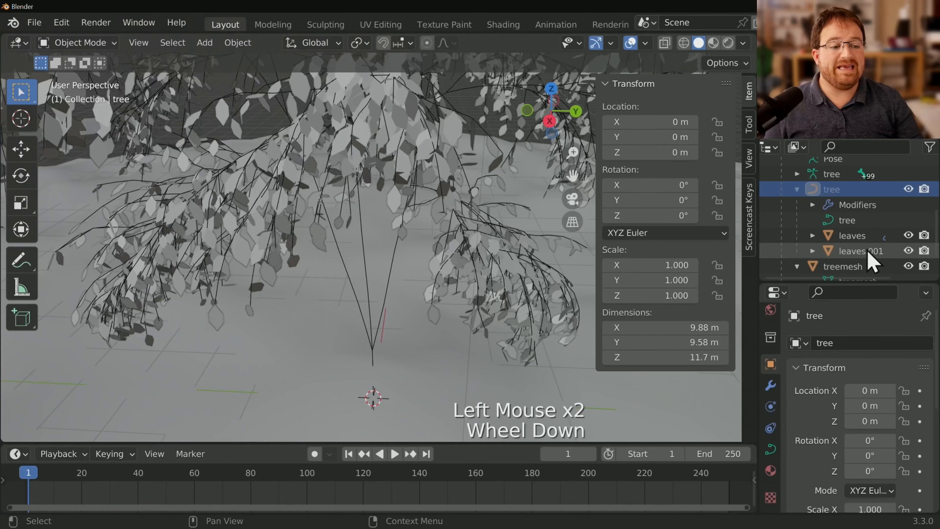
left_click(867, 253)
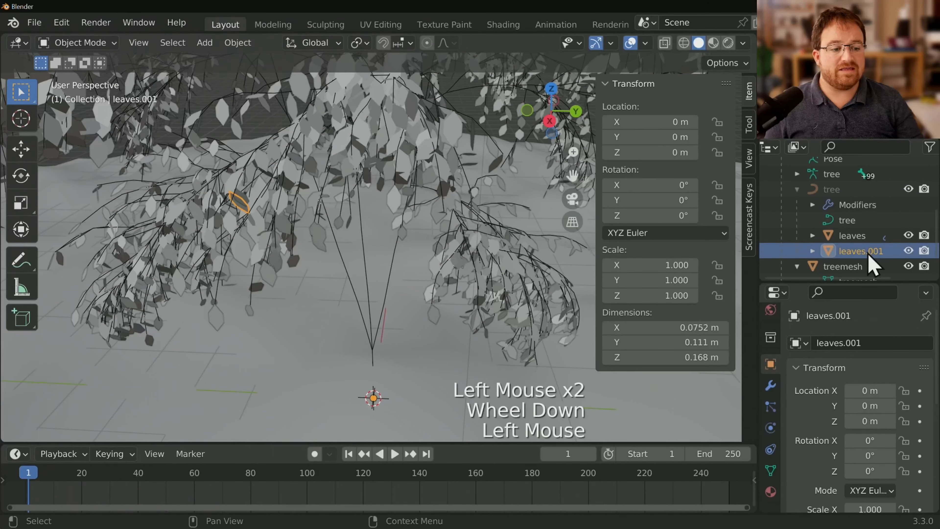
double_click(868, 252)
type("L")
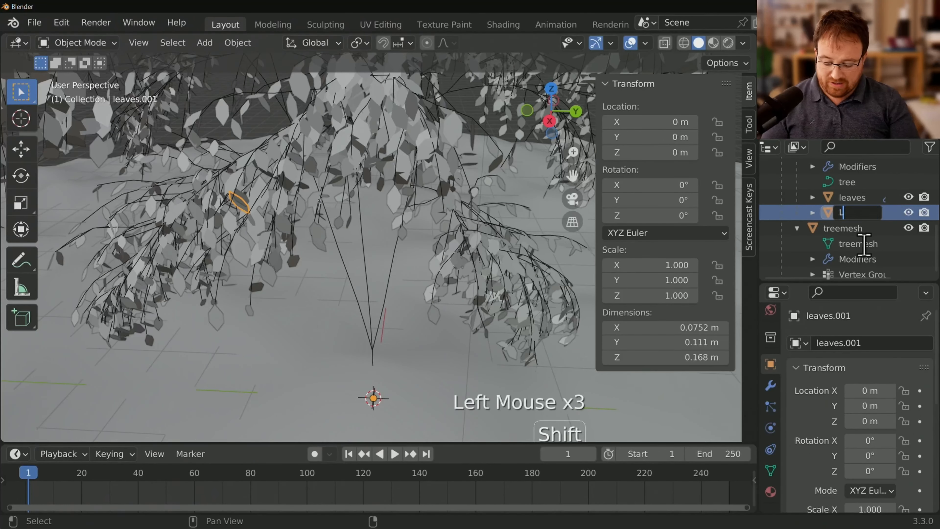
type("eaf")
key("Return")
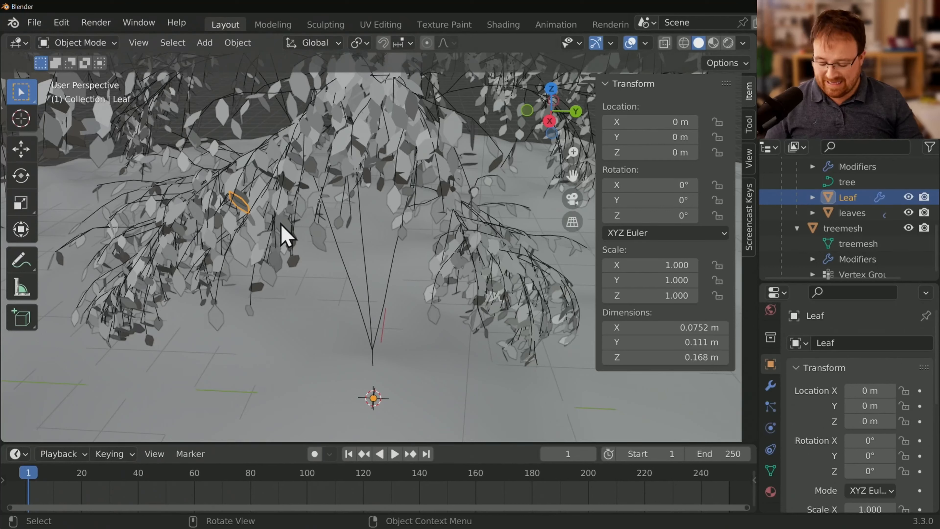
Step: Clear the parent of the Leaf object without keeping the parent's transformation
key("alt+p")
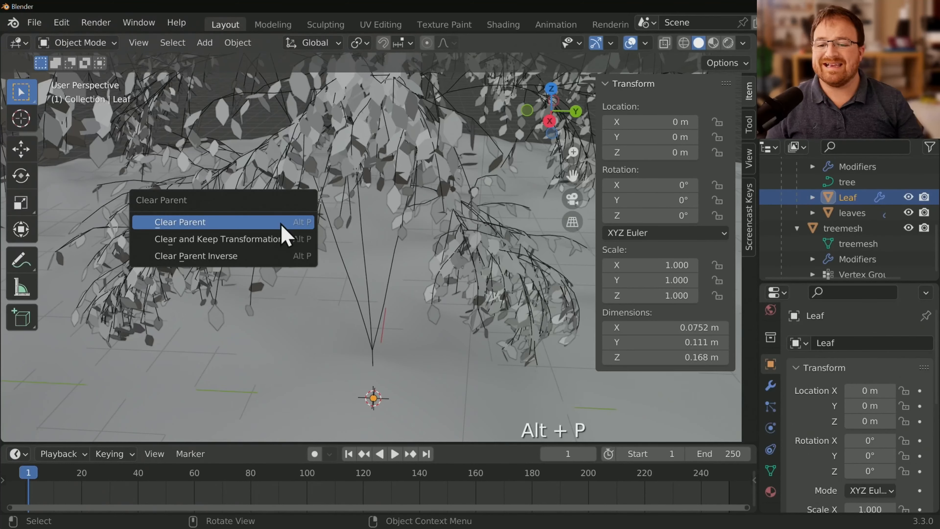
left_click(281, 225)
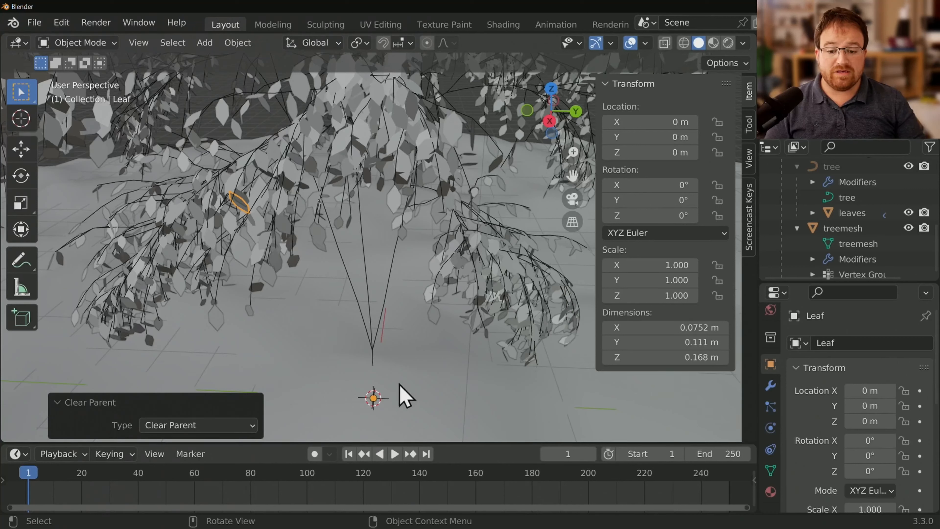
right_click(394, 336)
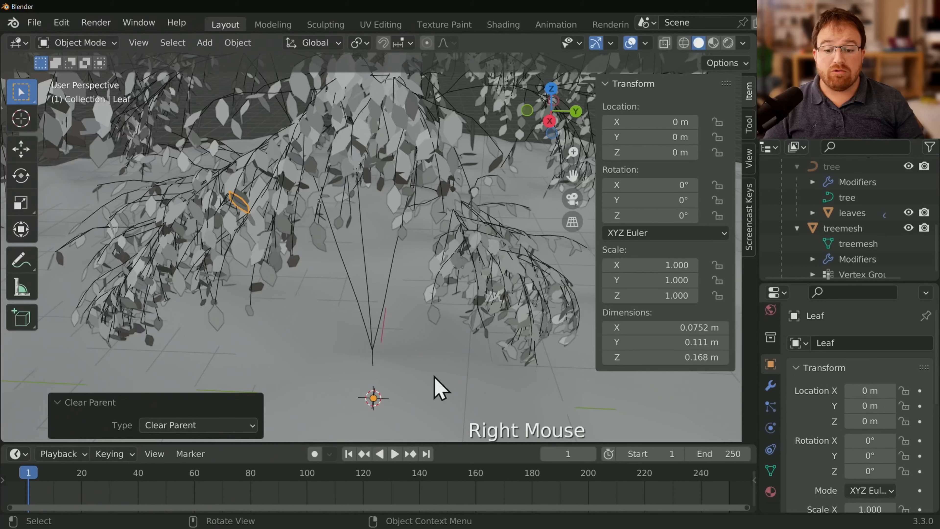
Step: Set the origin of the Leaf object to its geometry
right_click(346, 322)
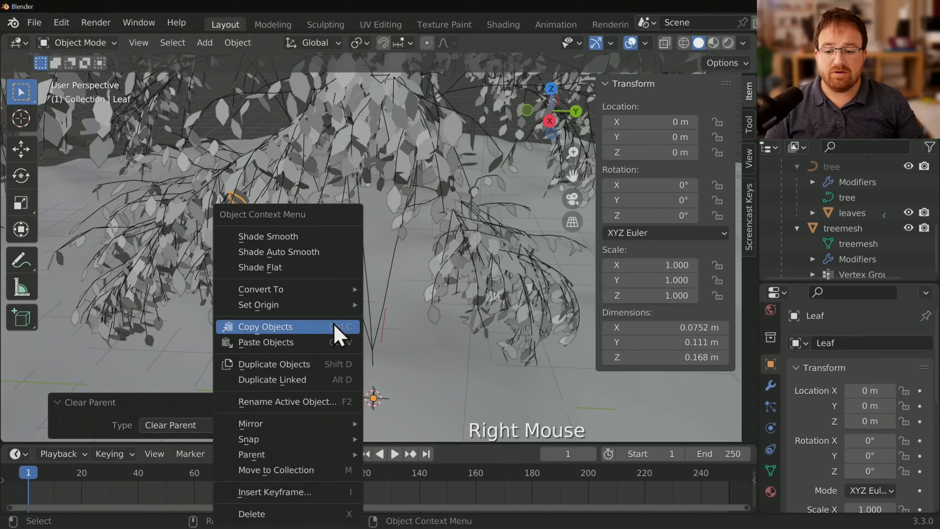
mouse_move(310, 306)
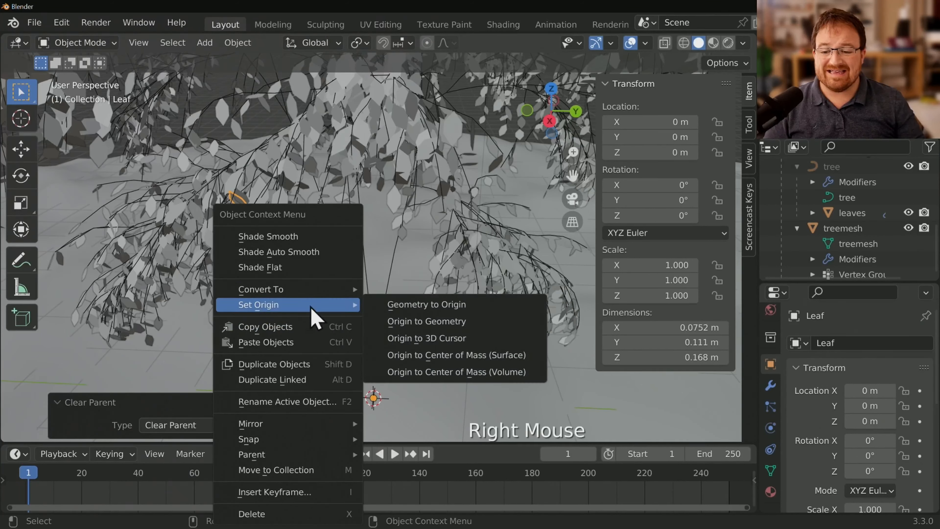
left_click(471, 322)
middle_click_drag(352, 230, 352, 266)
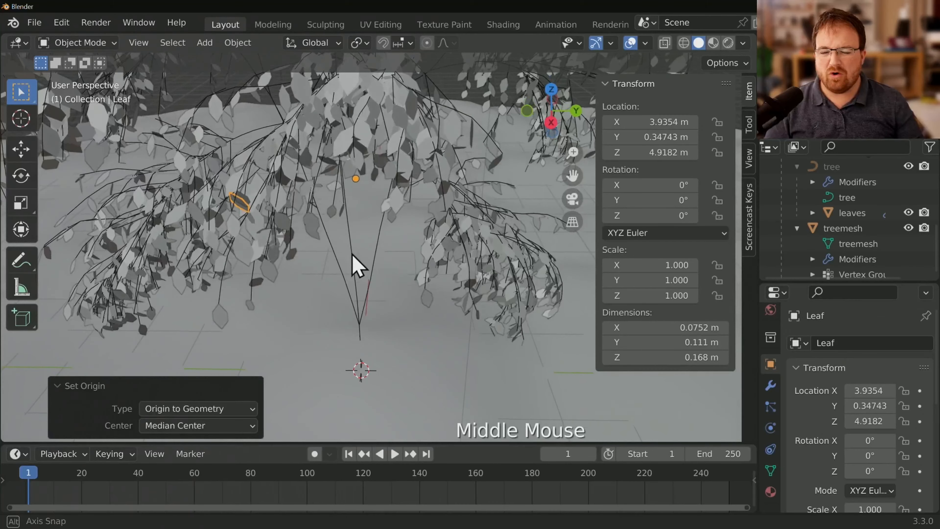
Step: Check the leaf in Edit Mode, remove its windSway armature modifier and clear the Leaf object's location
key("Tab")
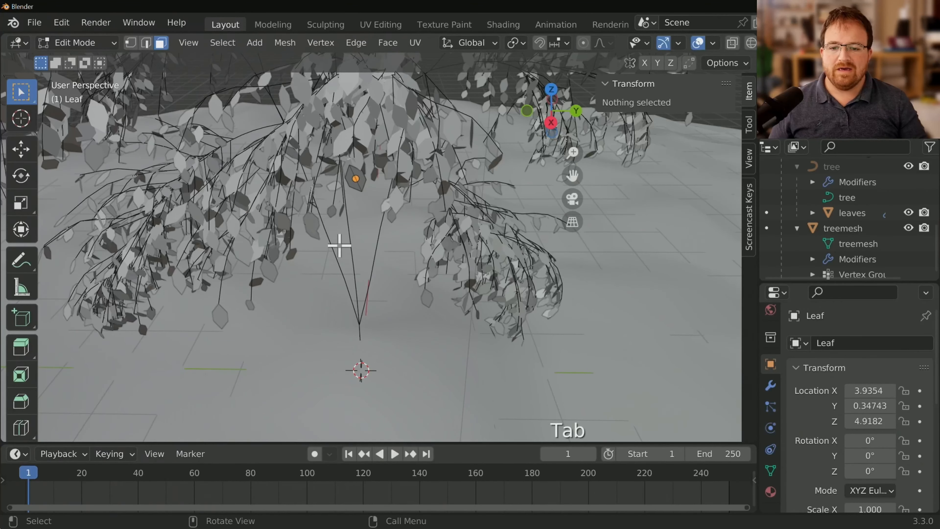
key("Tab")
key("Tab")
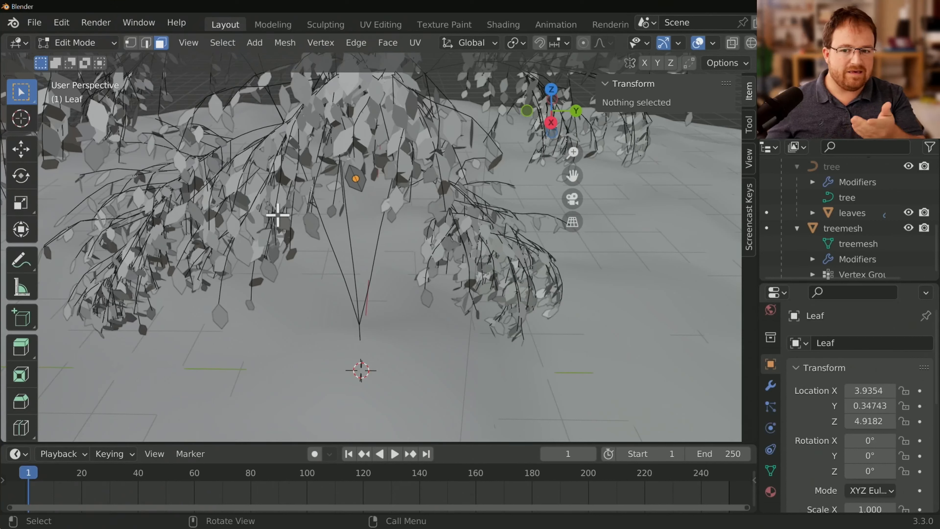
key("Tab")
left_click(769, 387)
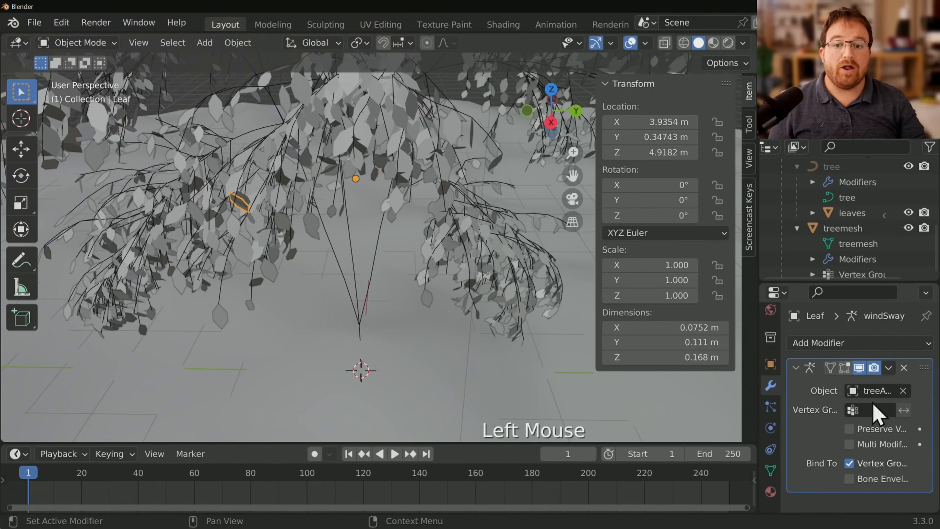
left_click(903, 367)
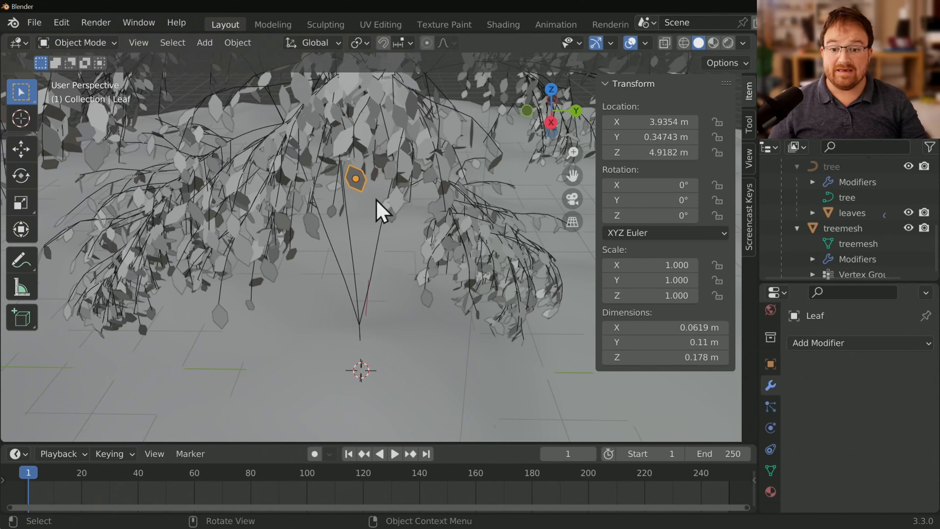
key("alt+g")
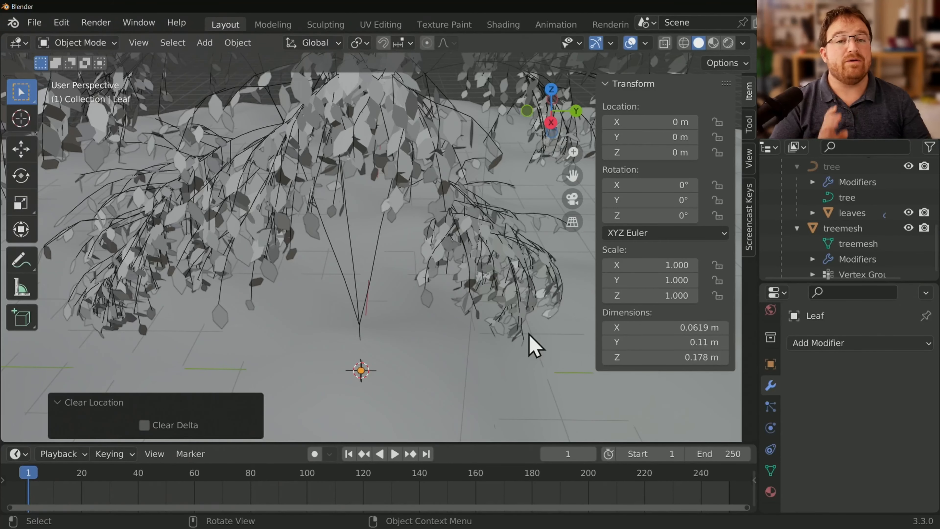
Step: Add a Particle System modifier to the treemesh object and open its particle settings
scroll(366, 226, "down", 4)
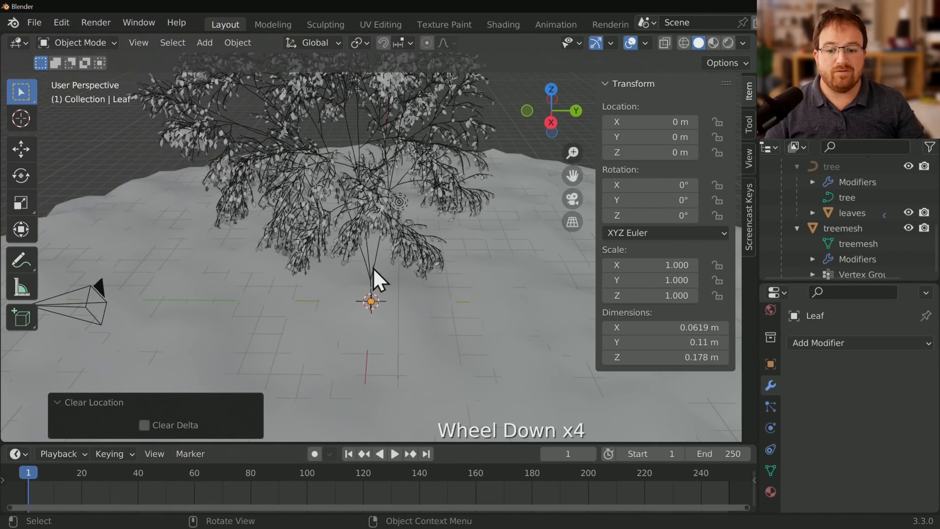
left_click(374, 268)
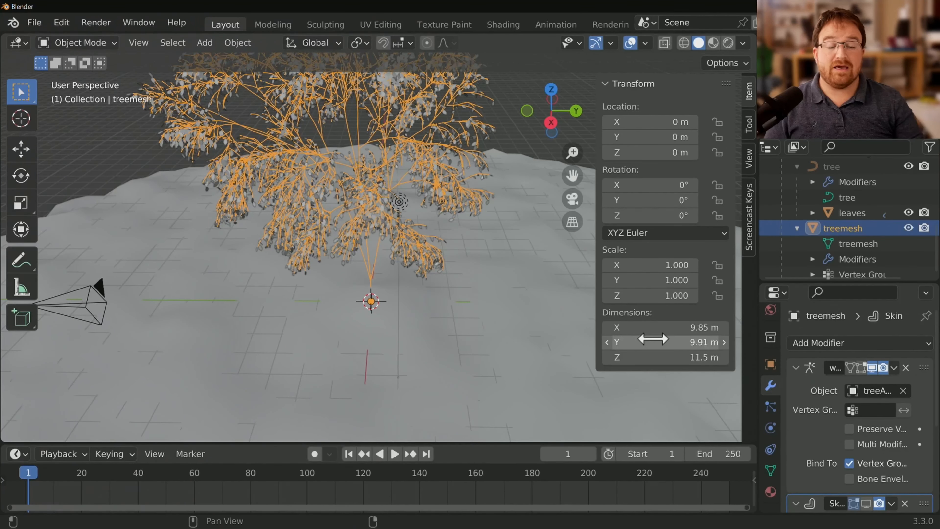
left_click(838, 345)
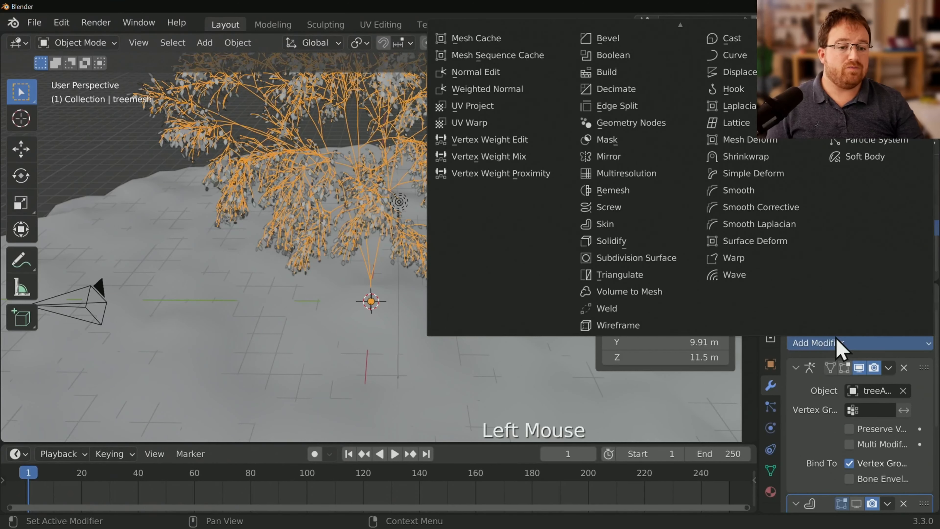
left_click(892, 142)
scroll(844, 396, "down", 7)
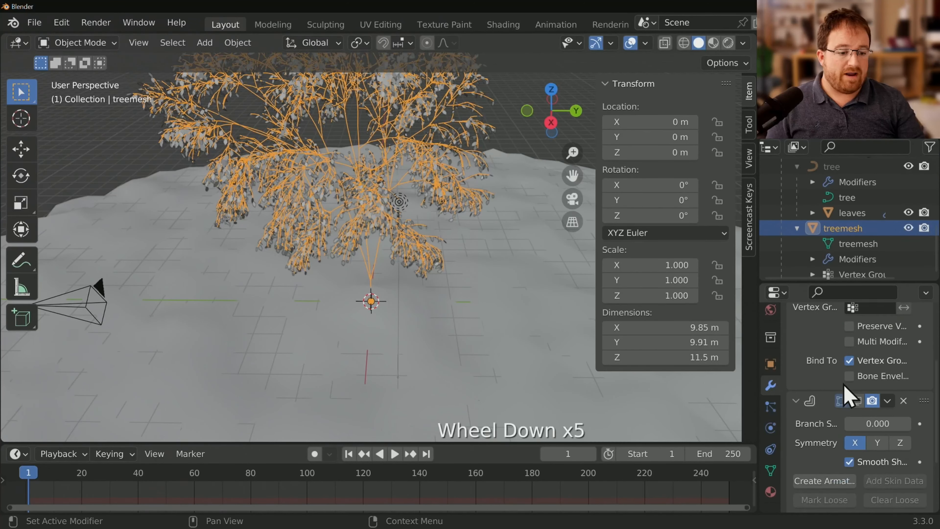
scroll(839, 411, "down", 4)
left_click(903, 475)
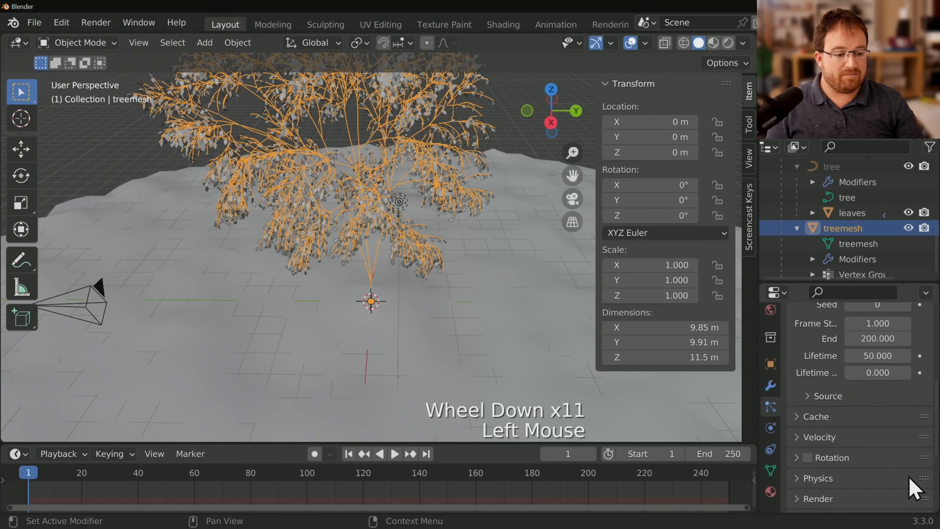
Step: Enlarge the Properties editor showing the particle settings and hide the 3D viewport's sidebar
scroll(854, 404, "up", 4)
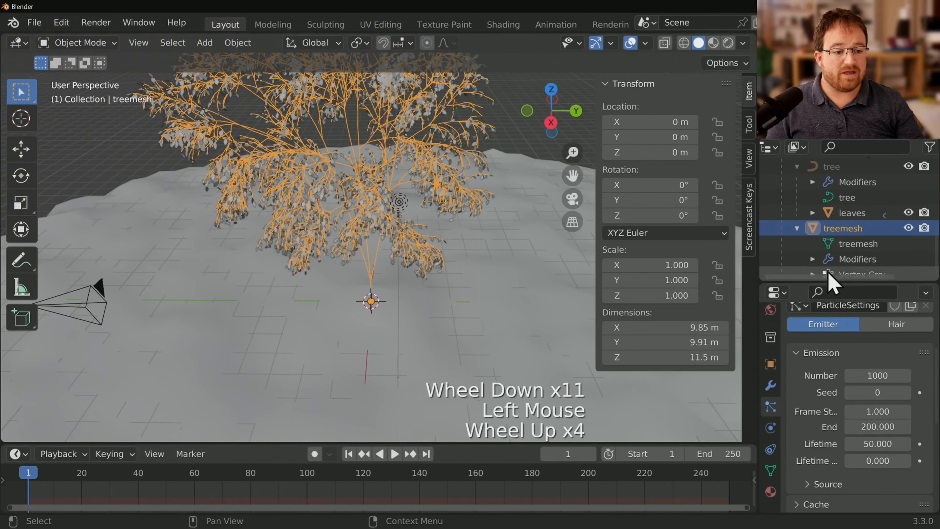
left_click_drag(831, 280, 818, 163)
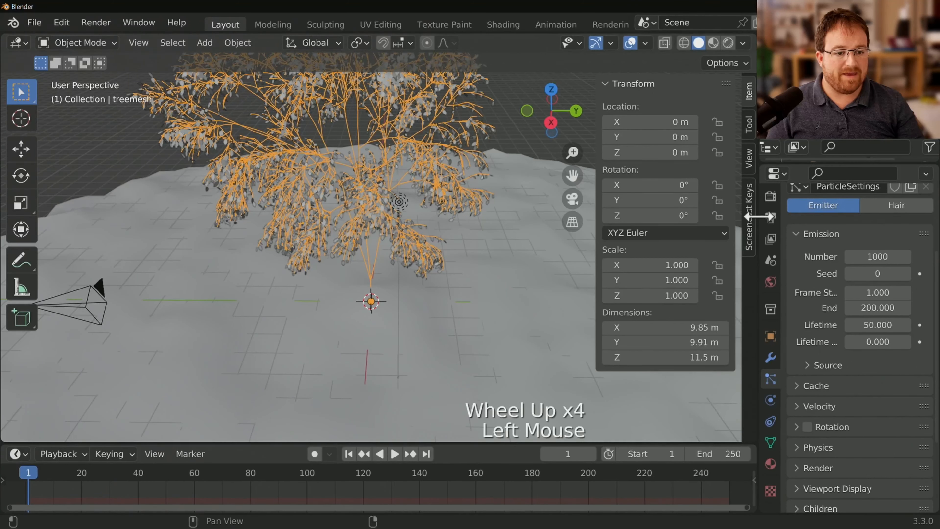
left_click_drag(754, 218, 700, 211)
key("n")
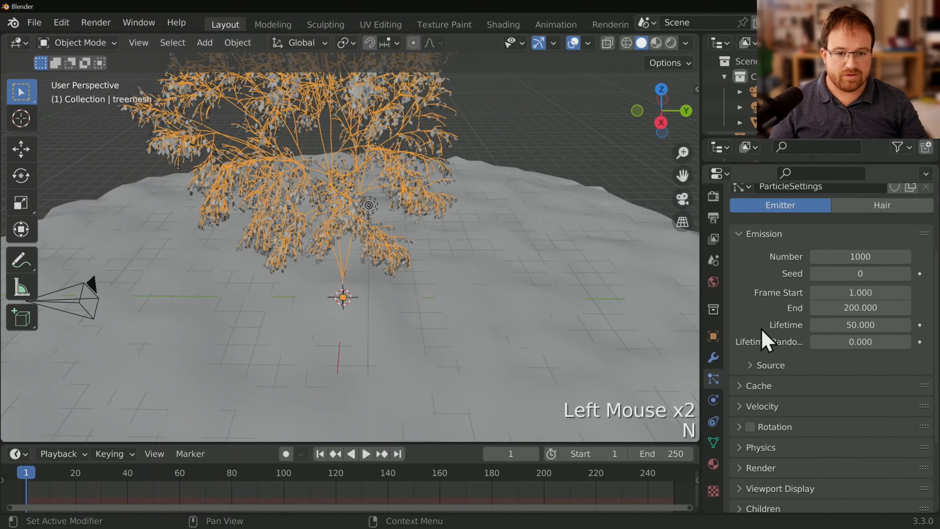
scroll(825, 314, "up", 4)
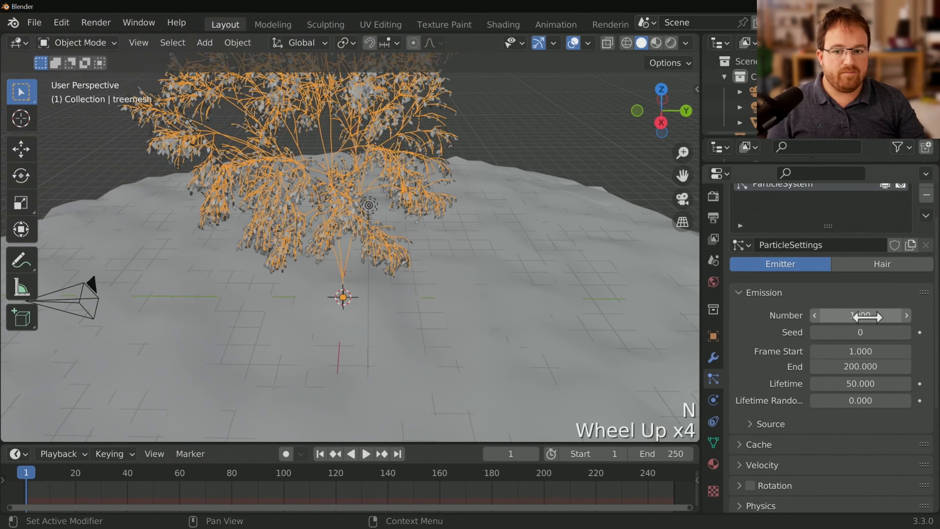
scroll(462, 269, "down", 2)
scroll(465, 269, "up", 1)
Step: Play the animation from frame 1 and inspect the tree and ground from above and below for emitted particles
middle_click_drag(466, 268, 489, 245)
scroll(489, 246, "down", 2)
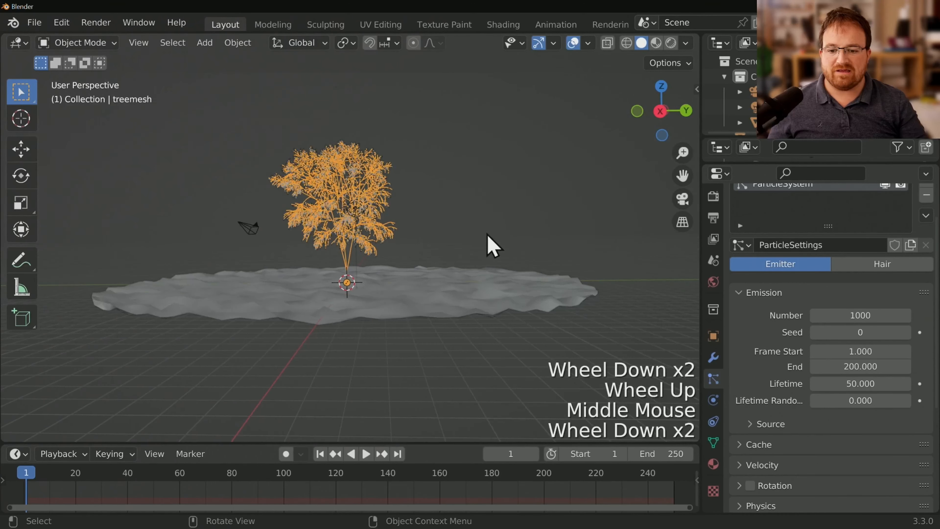
key("space")
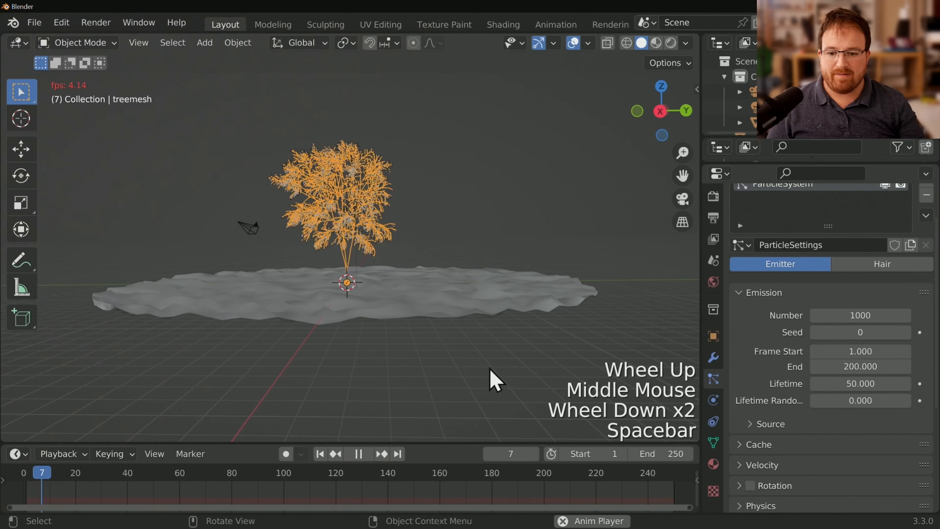
middle_click_drag(510, 358, 516, 315)
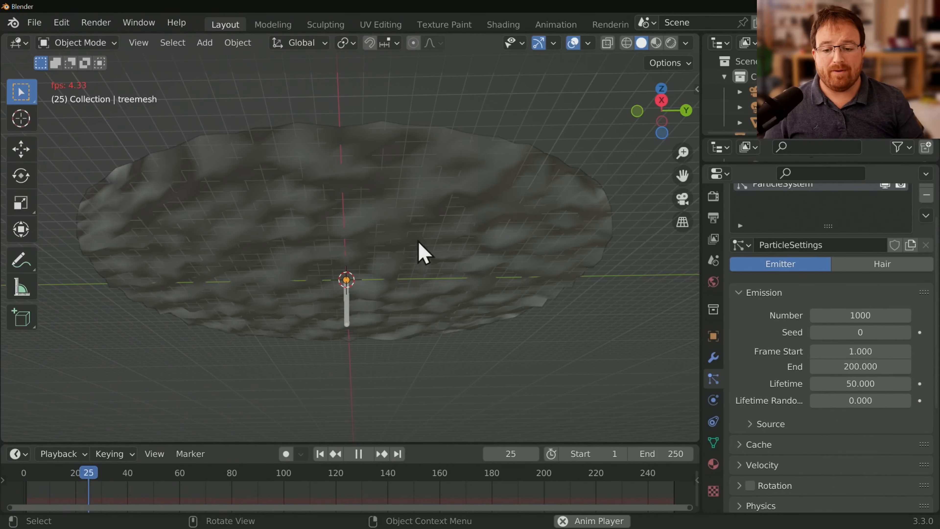
middle_click_drag(484, 294, 512, 269)
key("space")
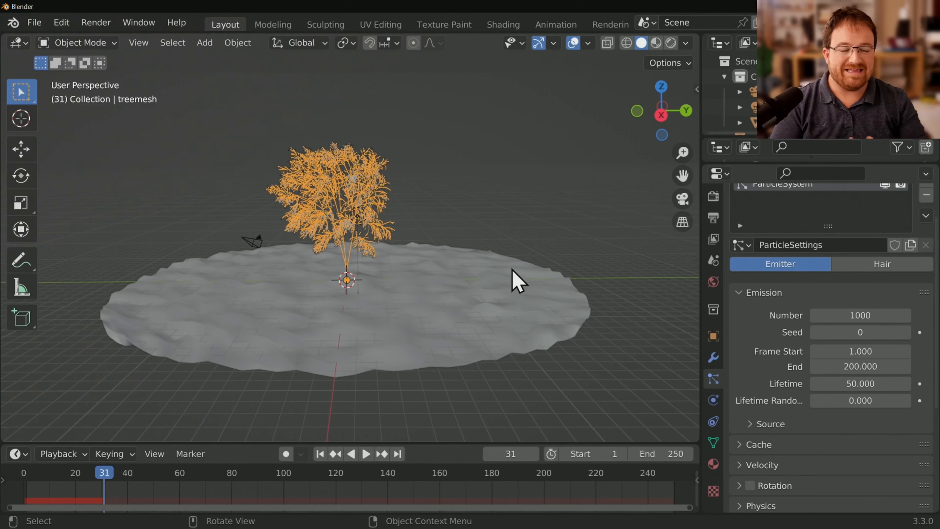
Step: Set the emission number of the treemesh particle system to 1500
left_click(867, 315)
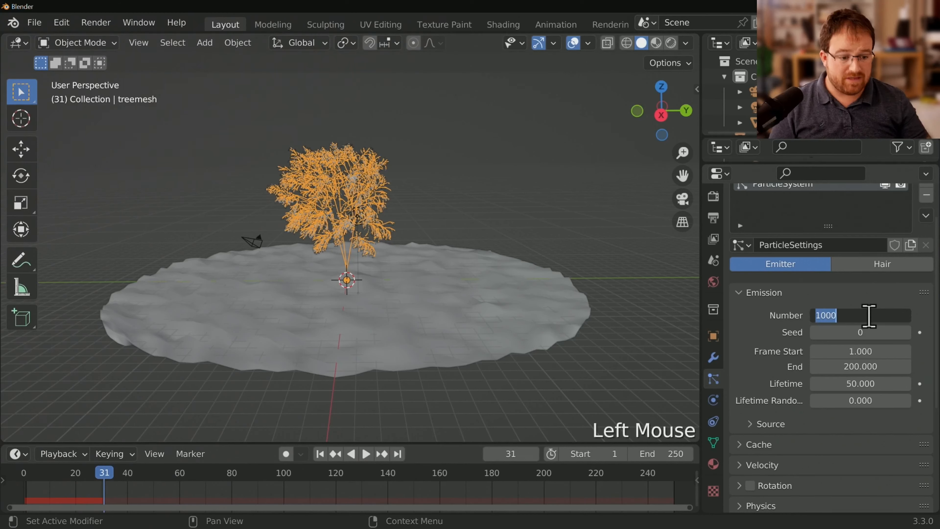
type("150")
key("Return")
left_click(867, 315)
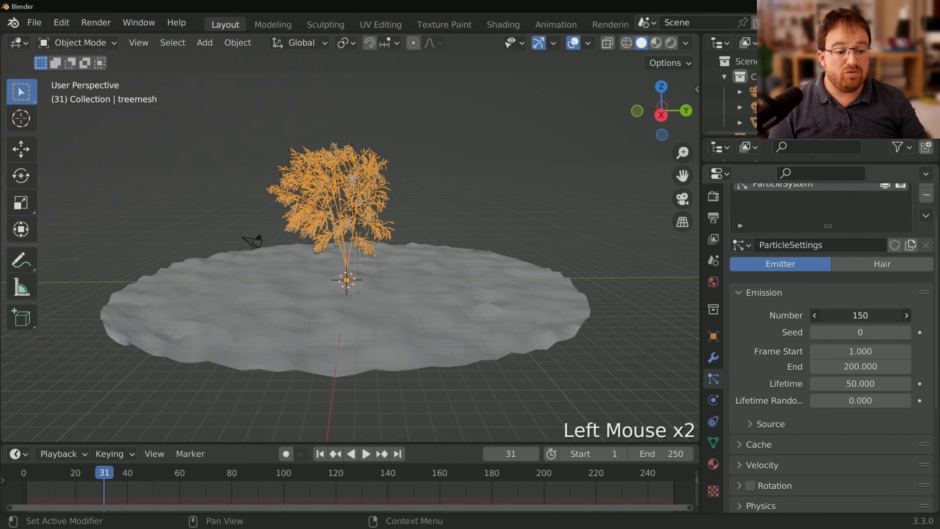
type("150")
key("Return")
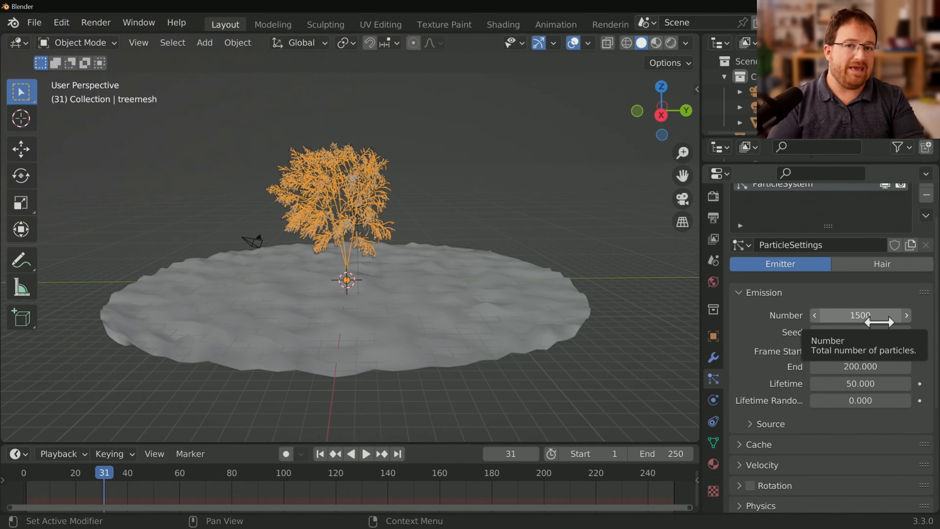
Step: Set the particle lifetime to 250 frames in the emission settings
scroll(878, 321, "down", 3)
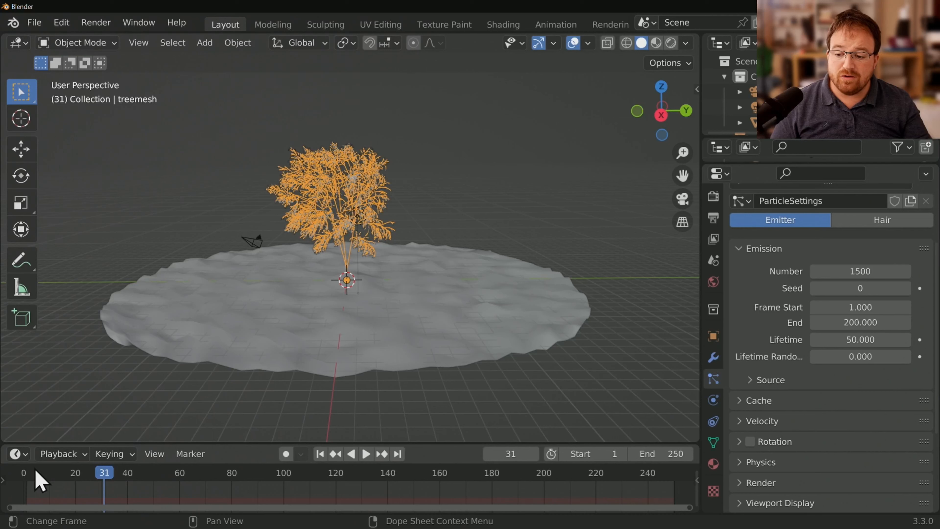
left_click(868, 336)
type("250")
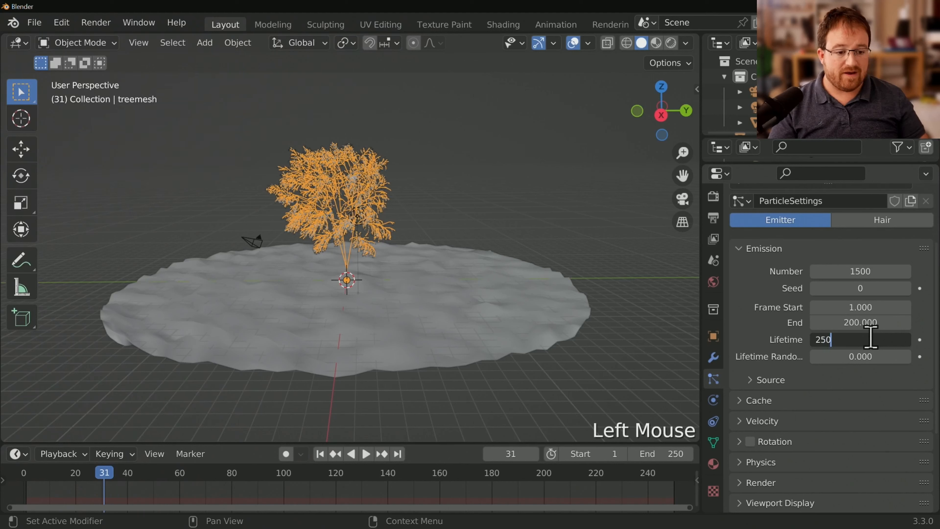
key("Return")
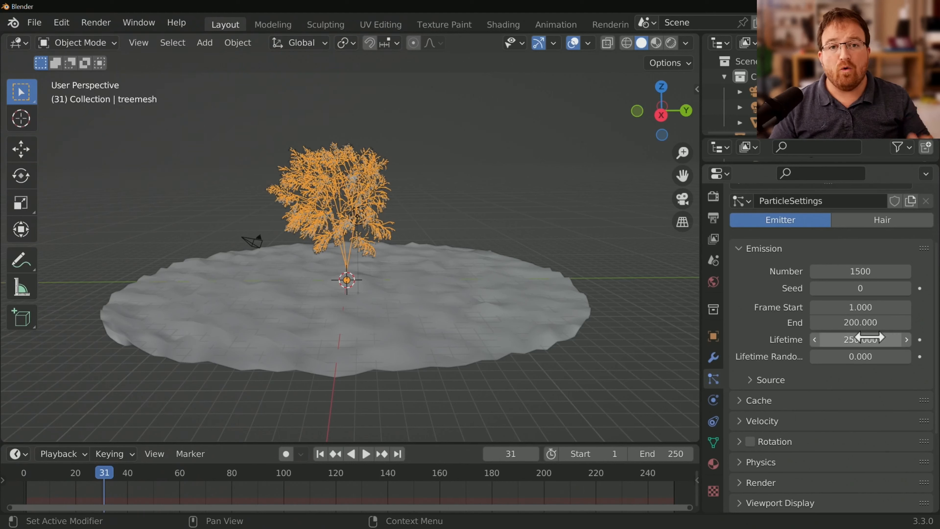
Step: Change the particle emission source from faces to Vertices
scroll(816, 367, "down", 4)
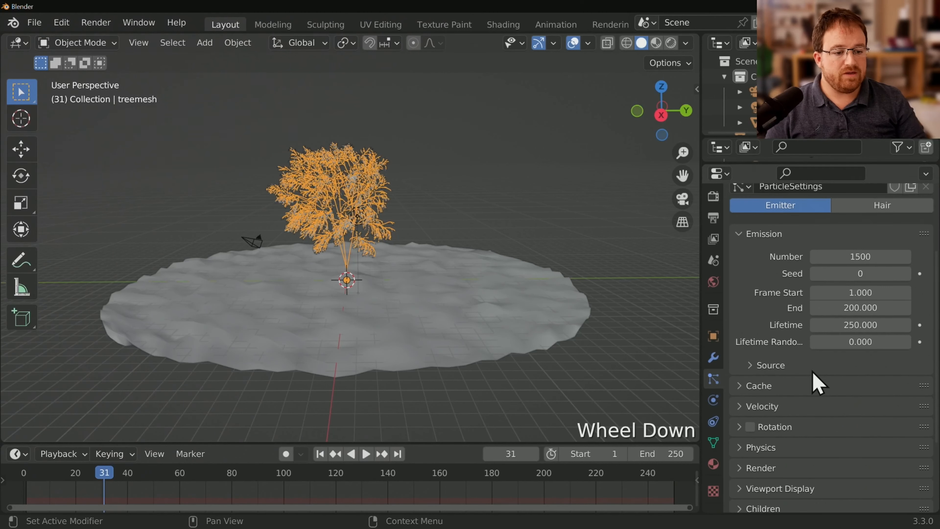
scroll(815, 364, "down", 3)
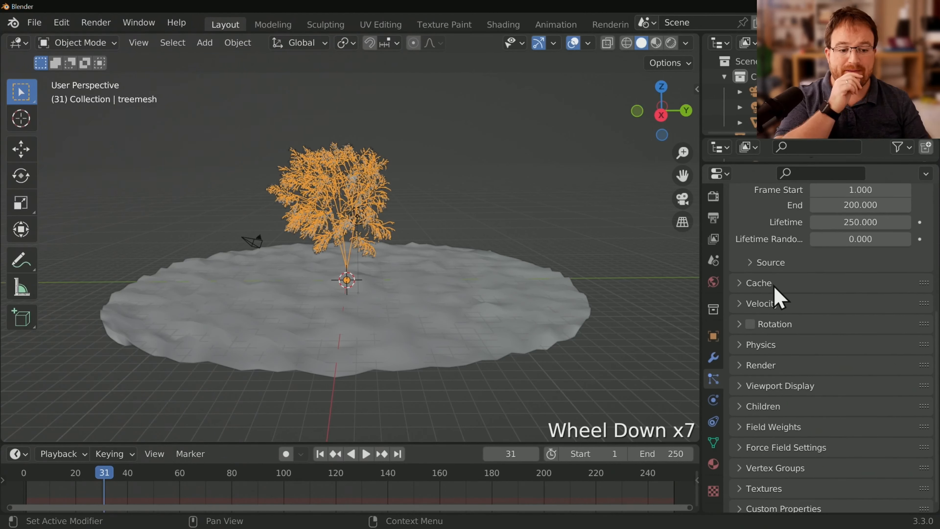
left_click(755, 262)
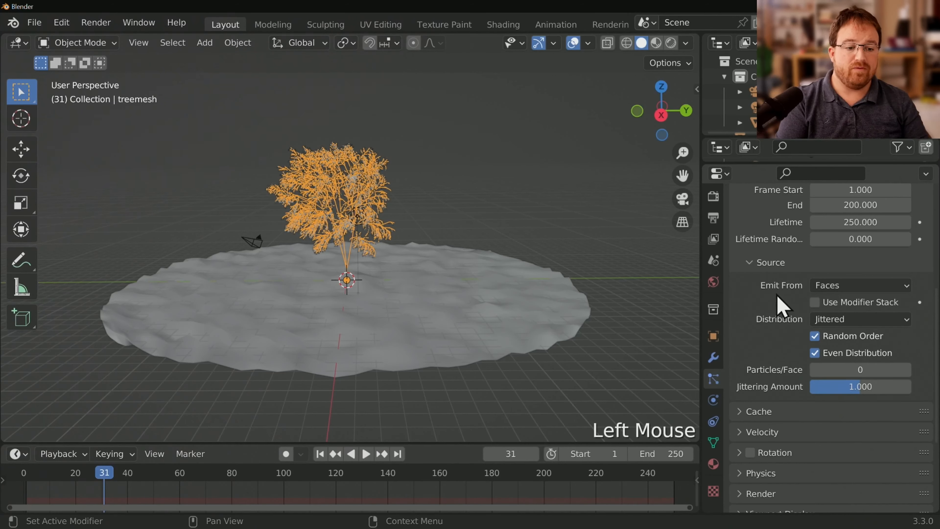
left_click(840, 287)
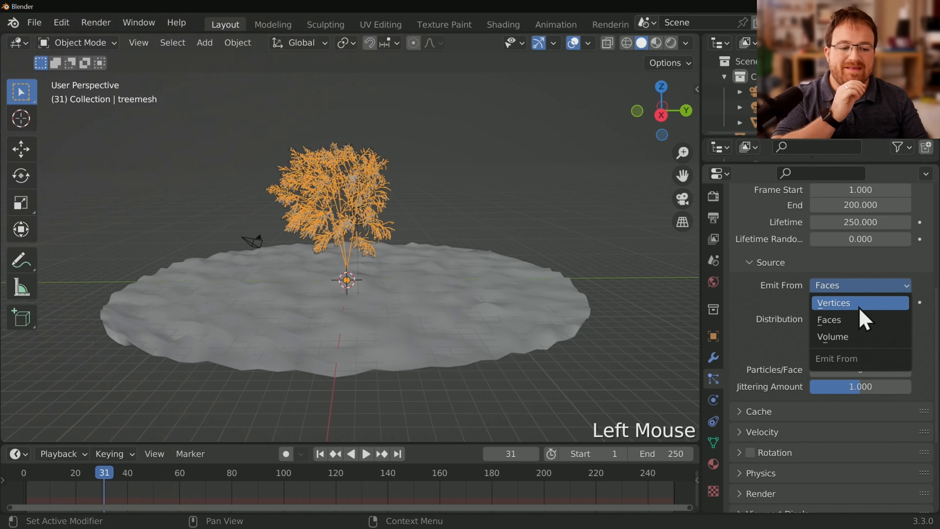
left_click(859, 307)
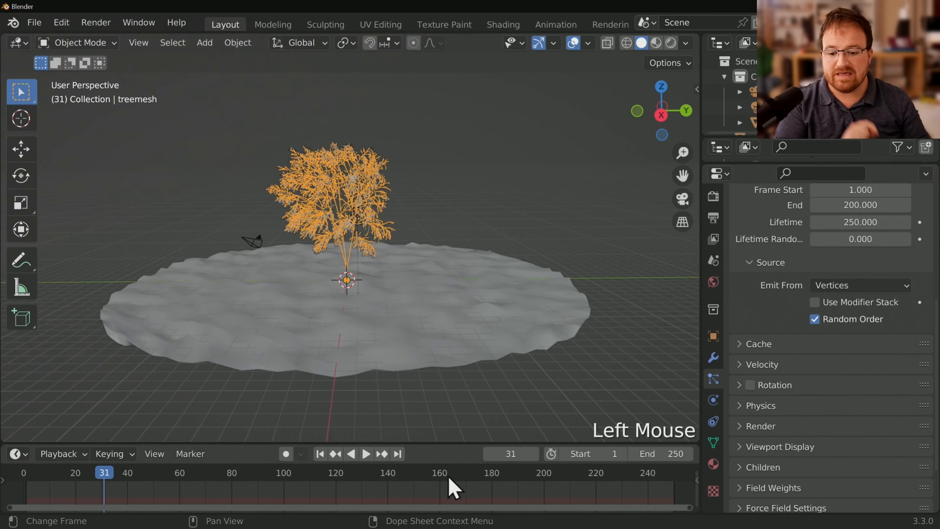
Step: Rewind the animation to frame 1, play it to watch the particles fall onto the ground, and stop playback
left_click(320, 454)
left_click(320, 454)
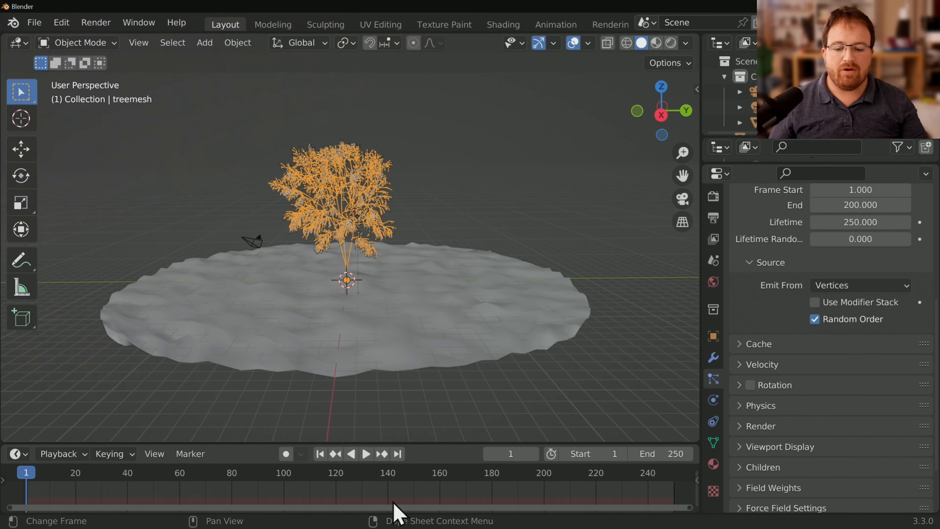
left_click(366, 453)
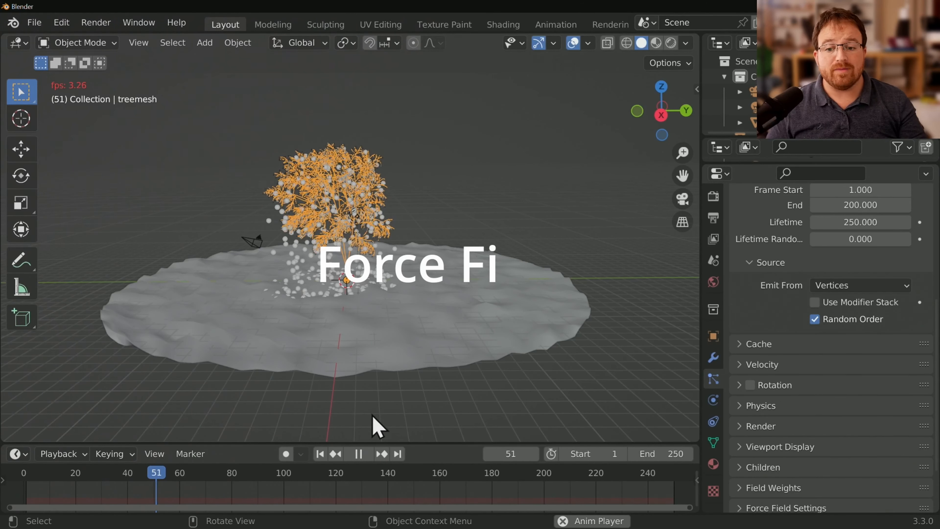
left_click(358, 454)
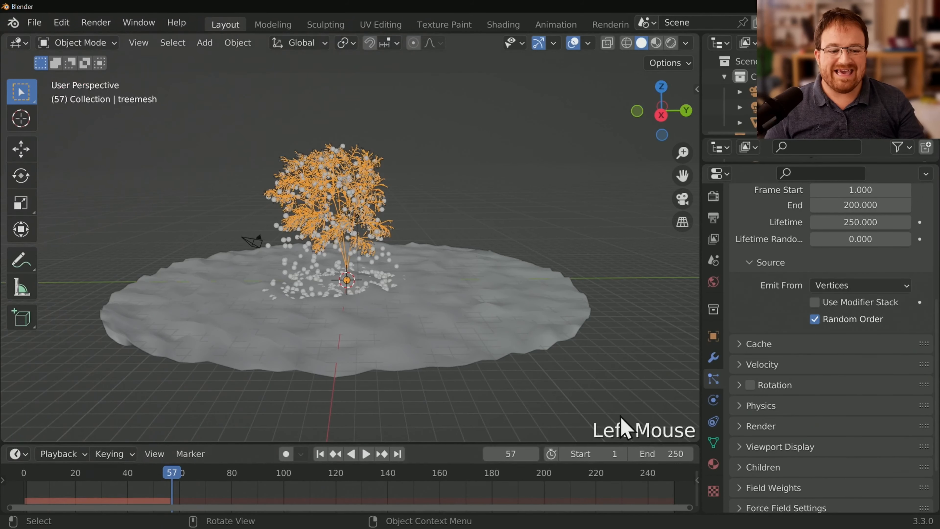
Step: Set the Normal emission velocity of the treemesh particle system to 0 m/s
scroll(781, 302, "down", 3)
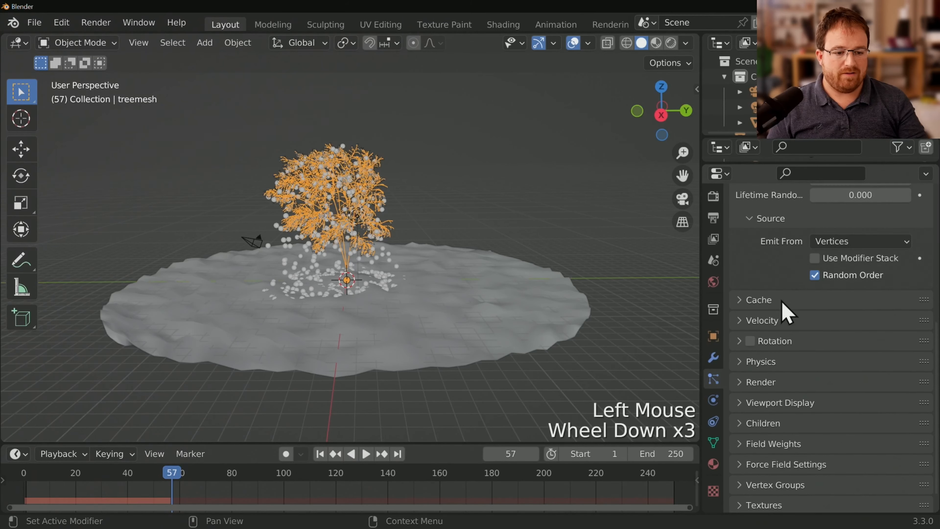
scroll(773, 296, "down", 2)
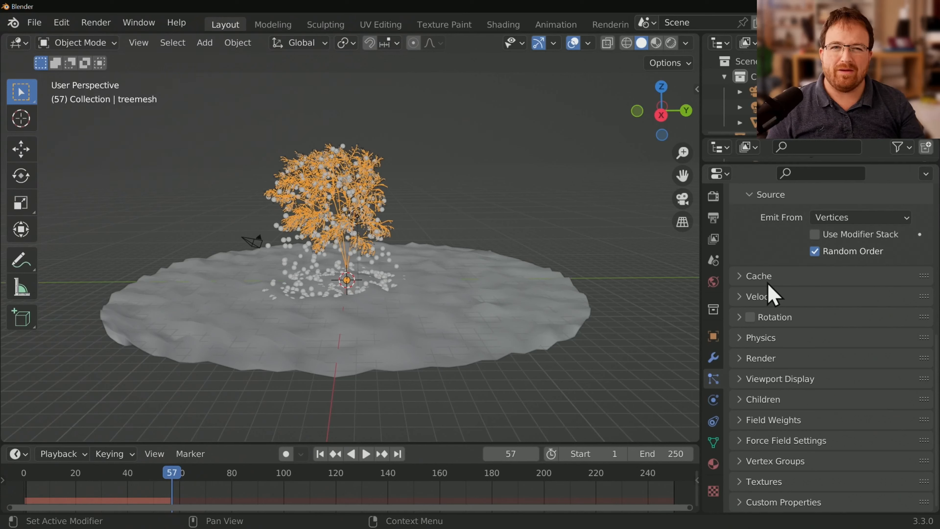
scroll(751, 300, "down", 2)
left_click(744, 295)
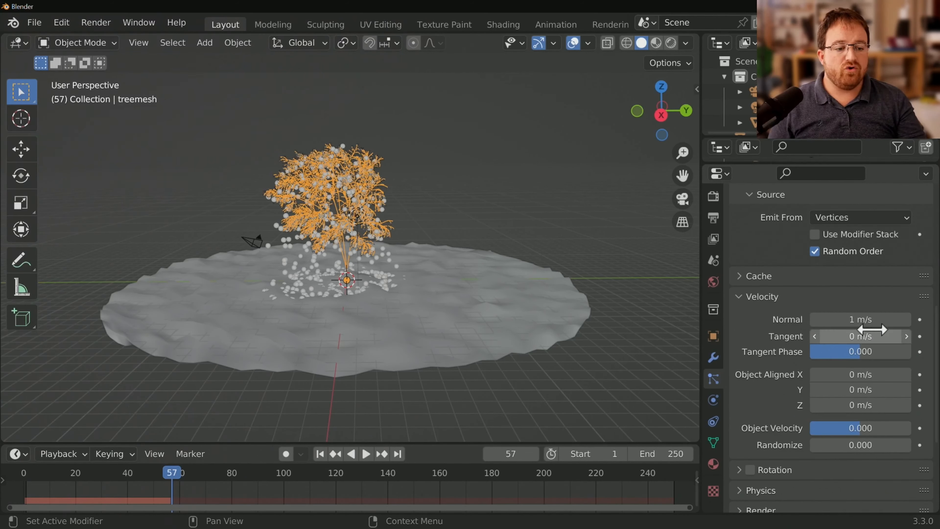
left_click(867, 320)
type("0")
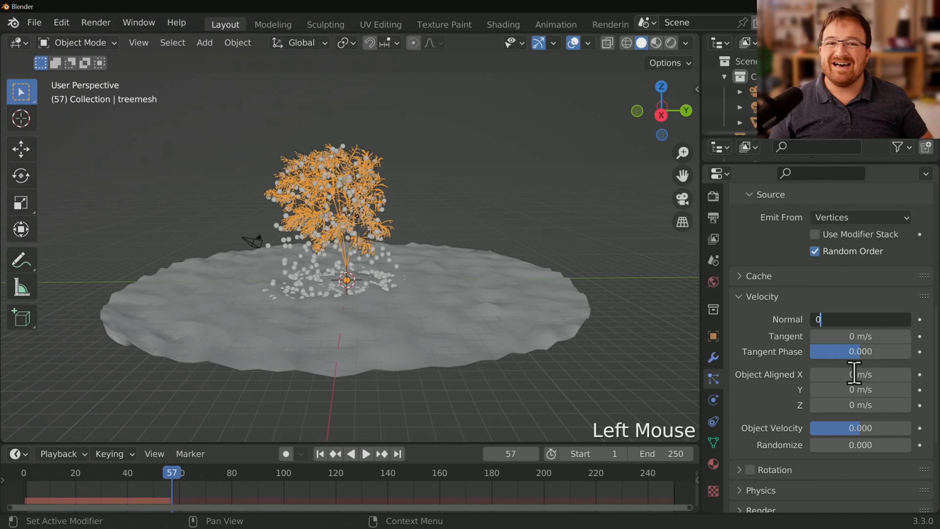
key("Return")
Step: Set the particles' Object Aligned Y velocity to 5 m/s and play the animation from frame 1
scroll(873, 311, "down", 1)
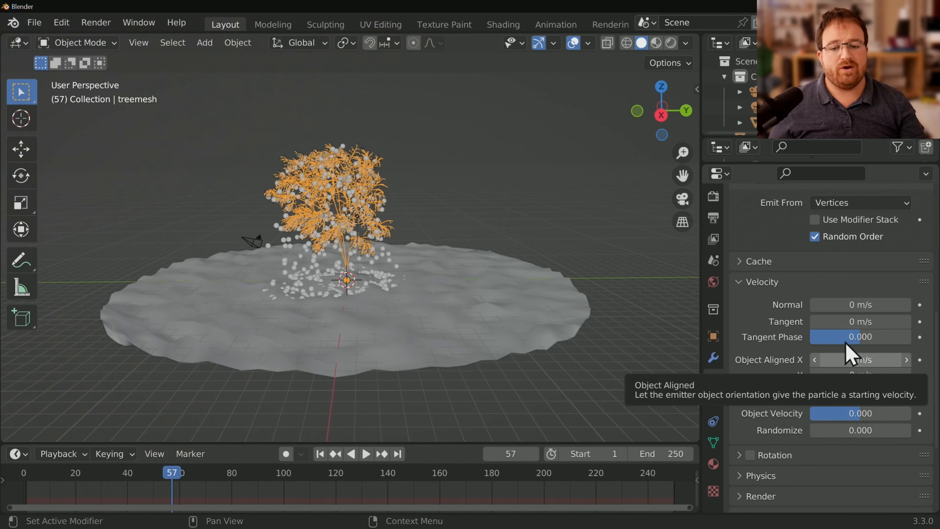
middle_click_drag(442, 301, 537, 348)
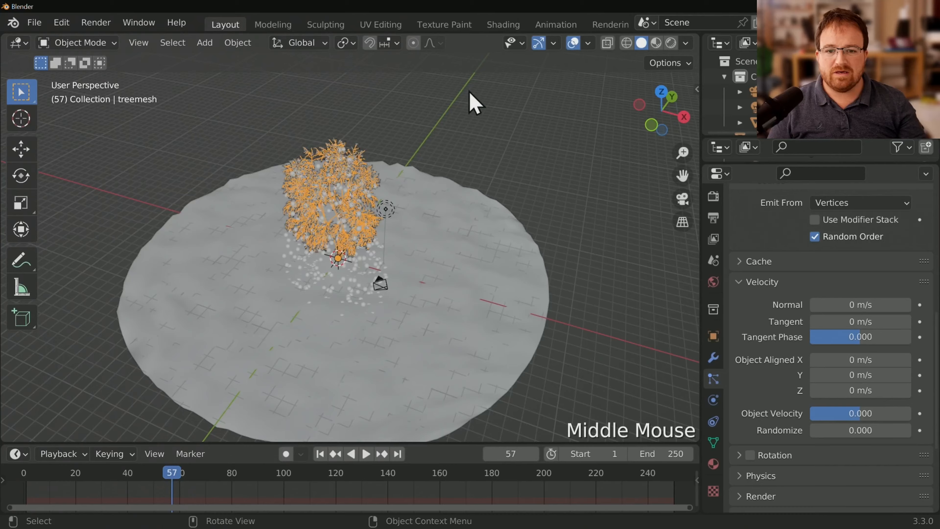
middle_click_drag(514, 130, 409, 205)
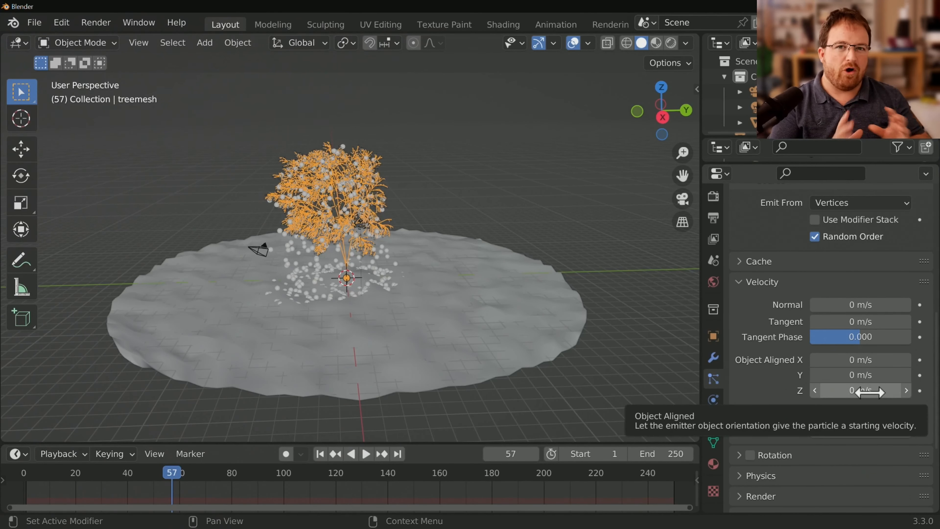
left_click(870, 375)
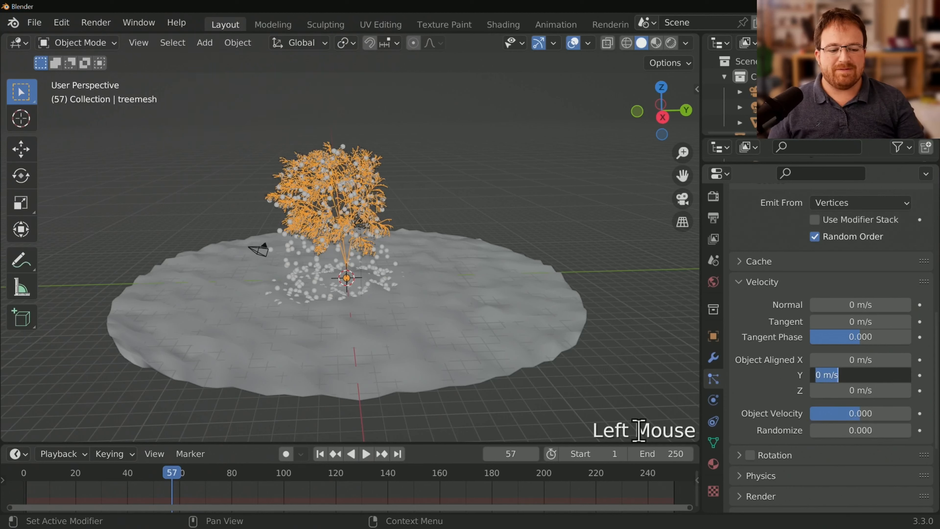
type("5")
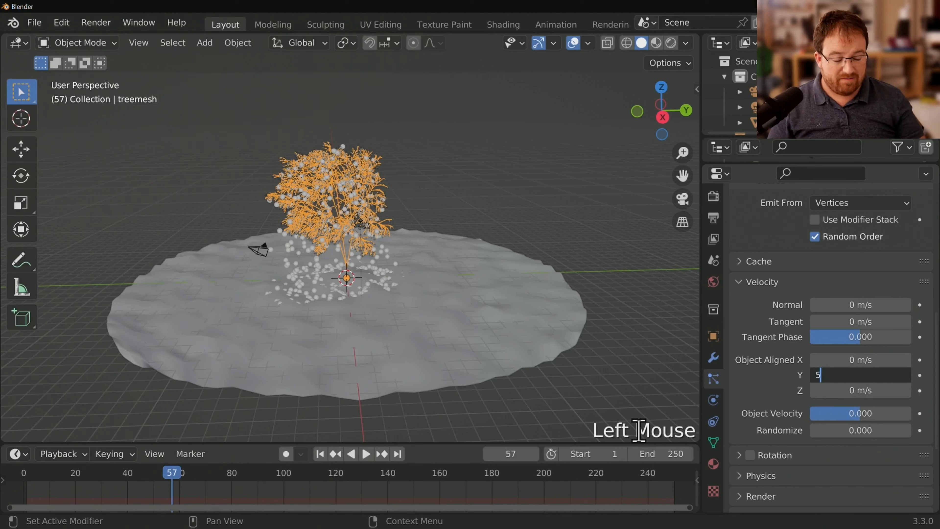
key("Return")
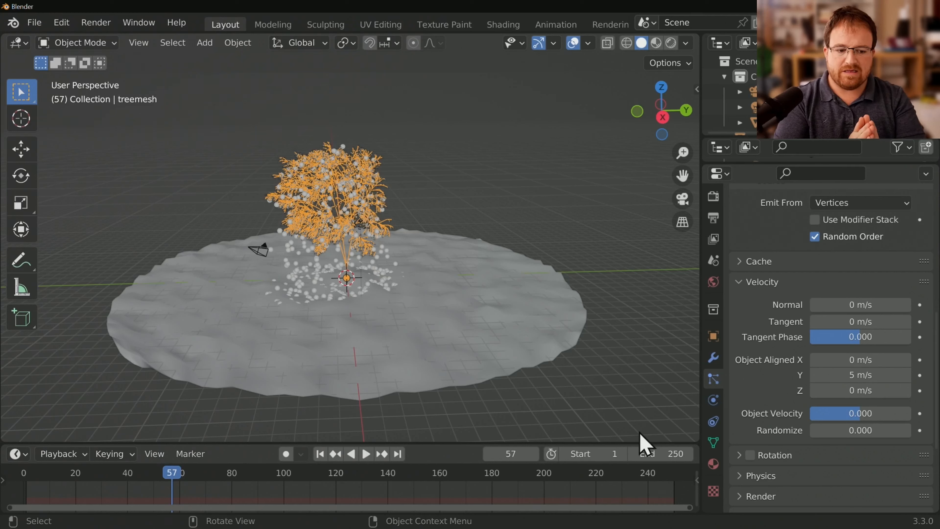
left_click(320, 454)
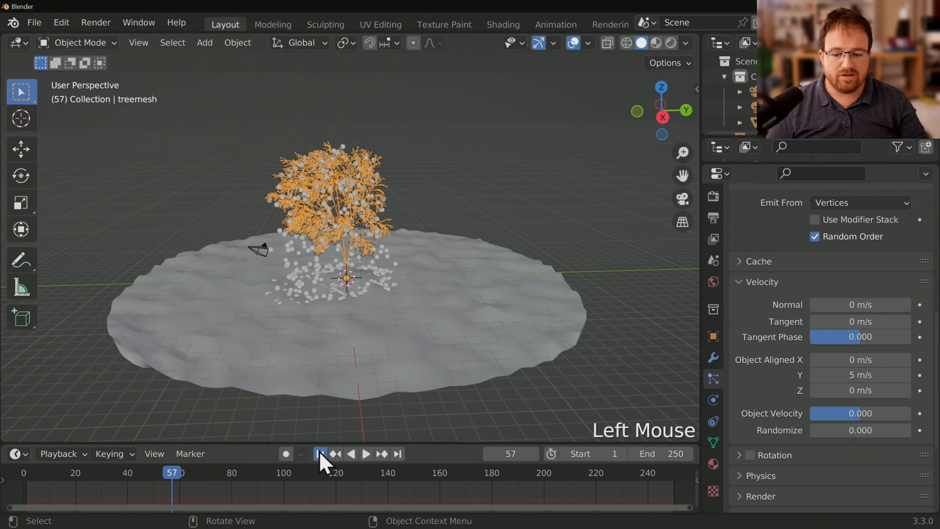
left_click(366, 454)
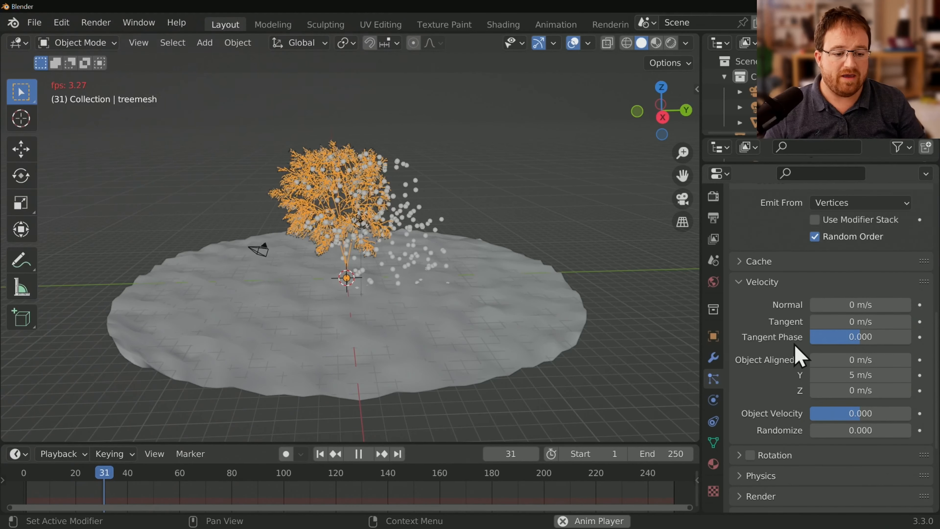
Step: Enable particle Rotation and set its orientation Randomize value to 0.4
scroll(771, 423, "down", 2)
scroll(778, 396, "down", 3)
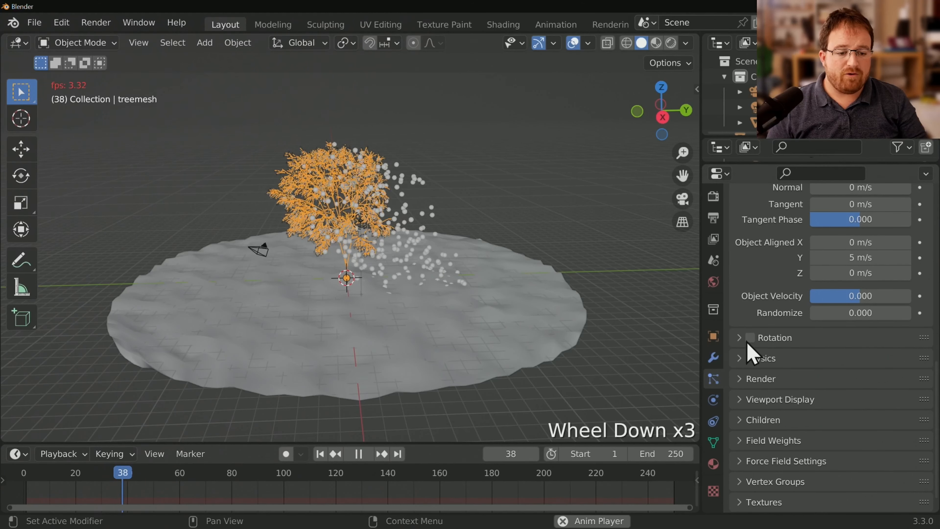
left_click(749, 338)
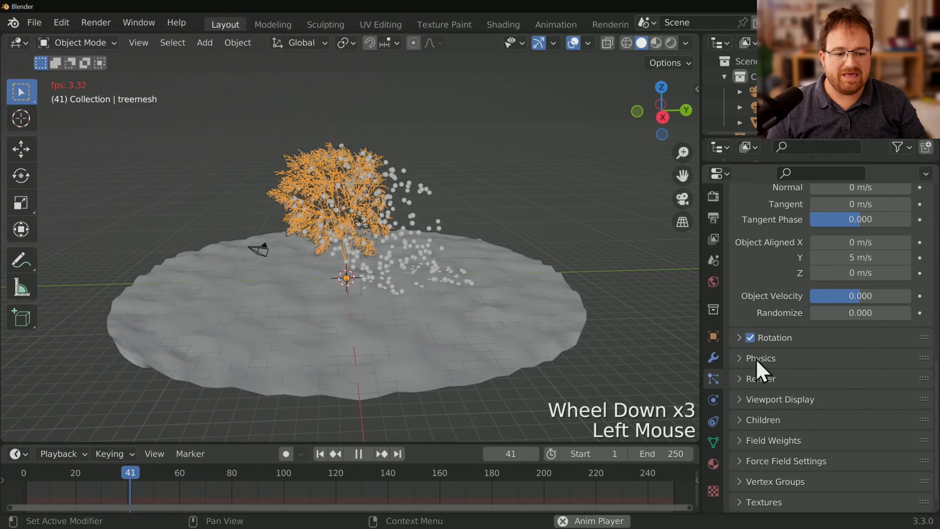
left_click(738, 337)
scroll(843, 414, "down", 1)
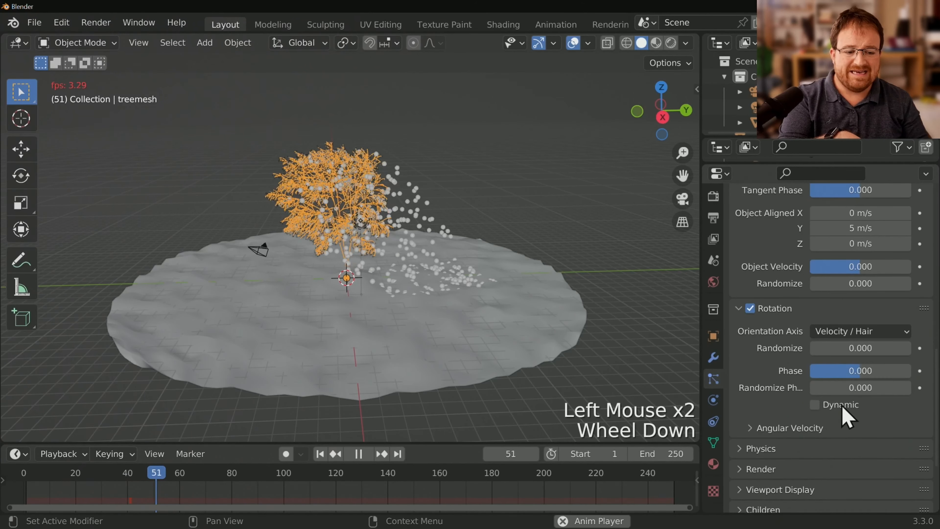
left_click(857, 348)
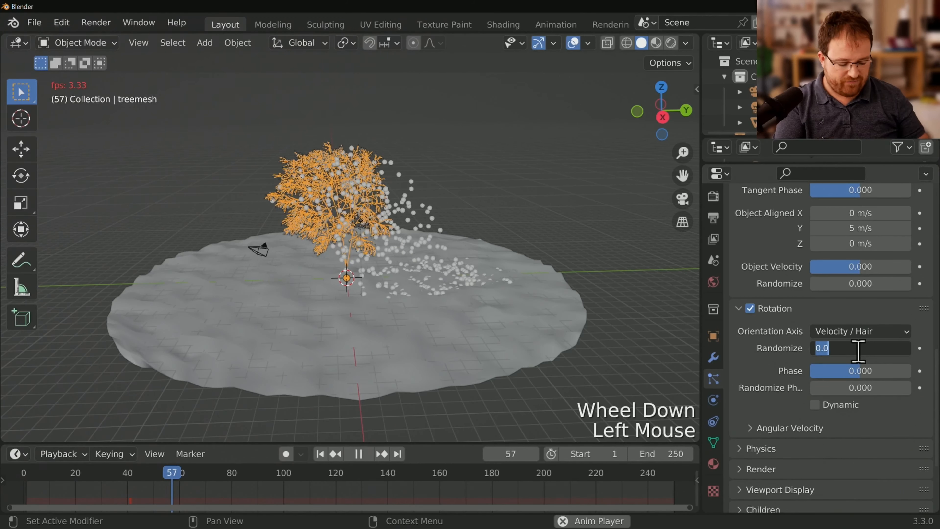
type("0.4")
key("Return")
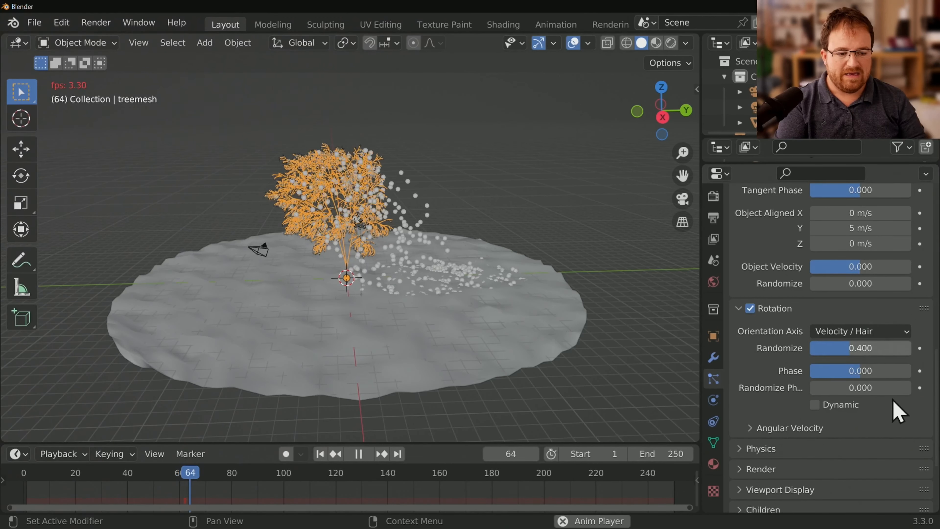
left_click(740, 308)
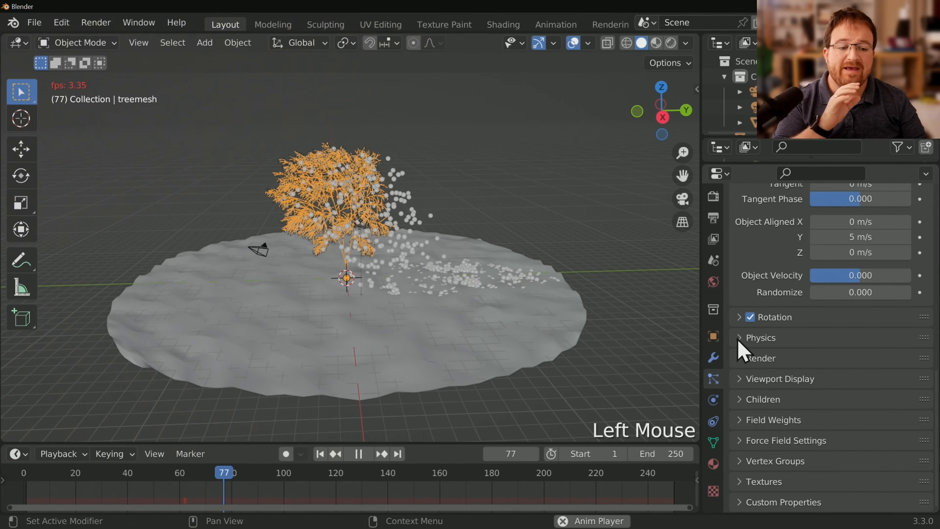
Step: Set the particle mass to 10 g in the physics settings
left_click(738, 339)
scroll(836, 377, "down", 1)
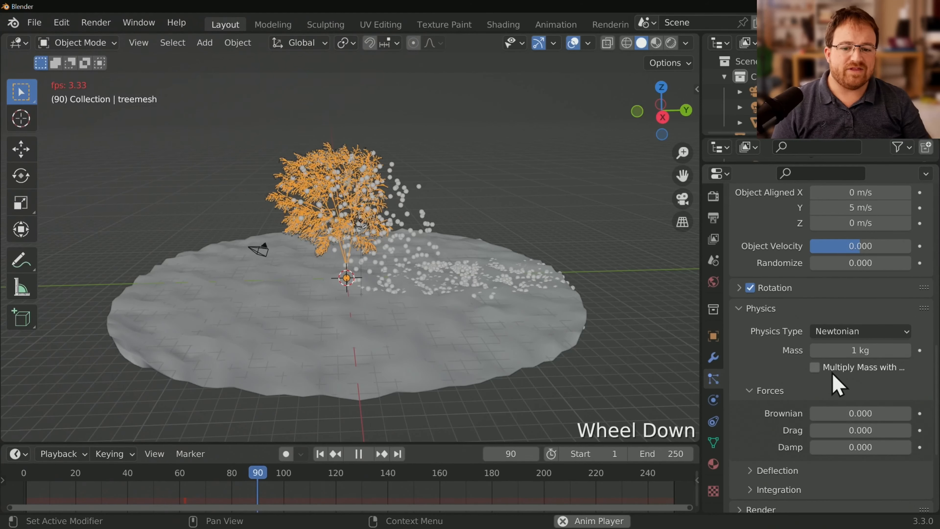
left_click(873, 350)
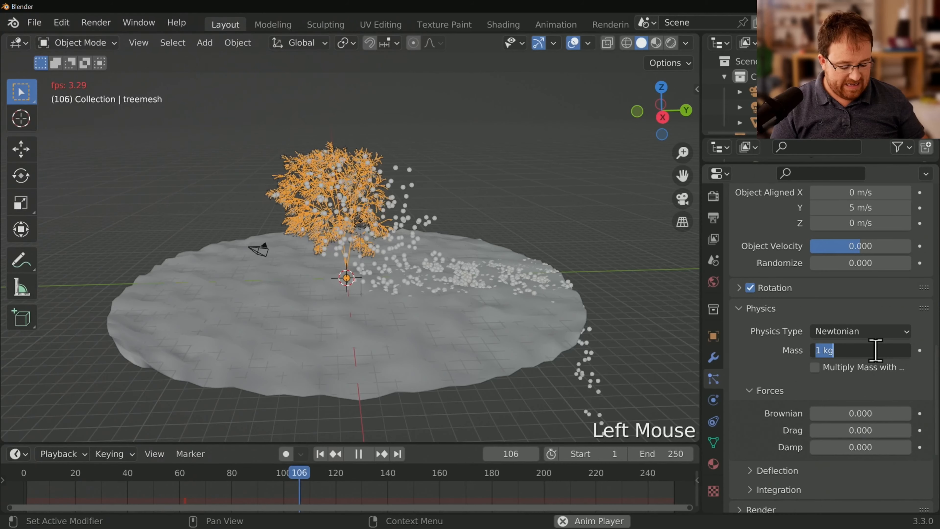
type("10g")
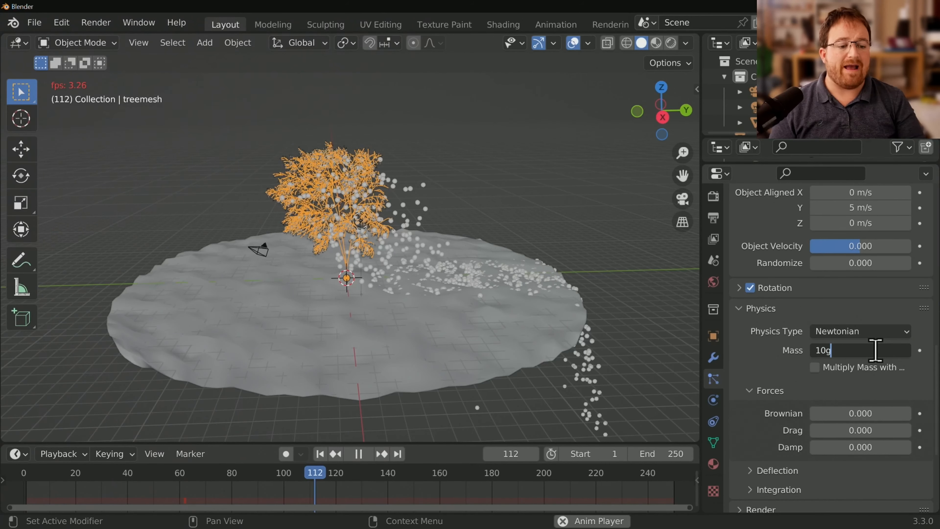
key("Return")
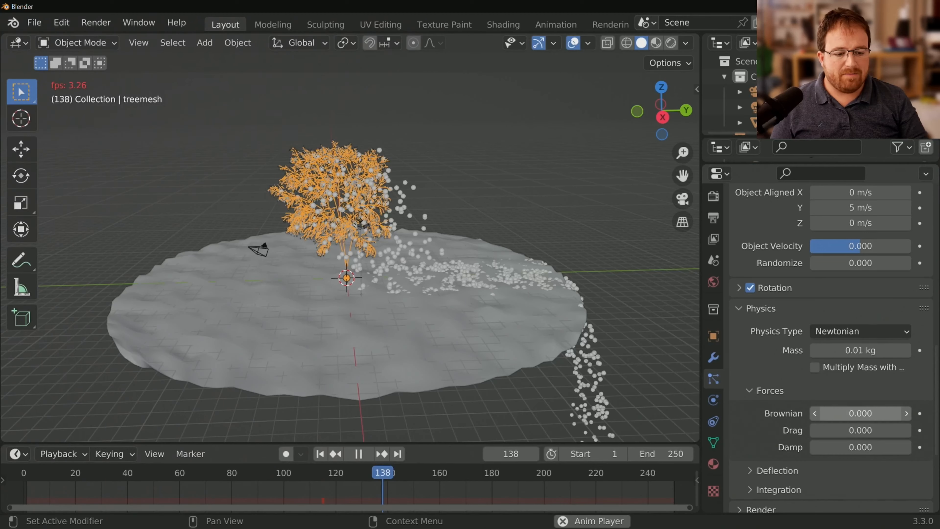
Step: Set the Brownian force on the particles to 0.2, stop playback and rewind the animation to frame 1
left_click(860, 413)
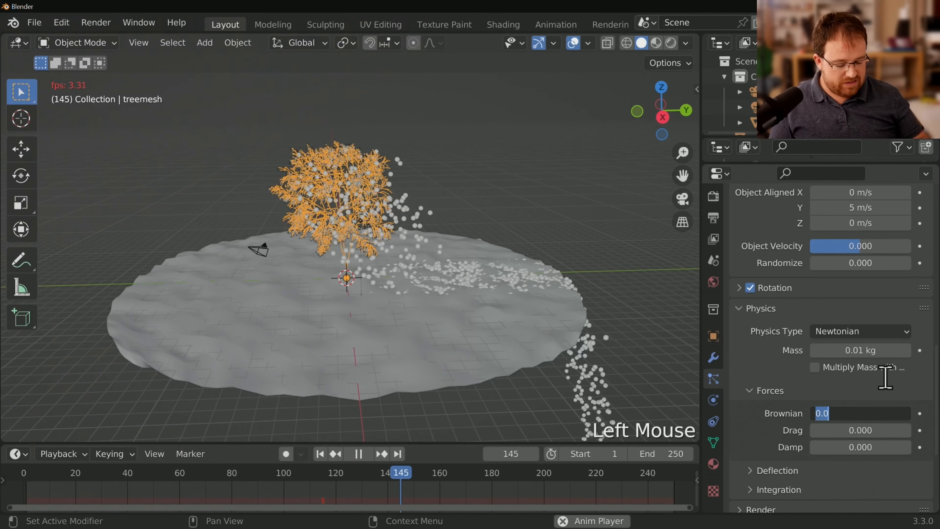
type(".2")
key("Return")
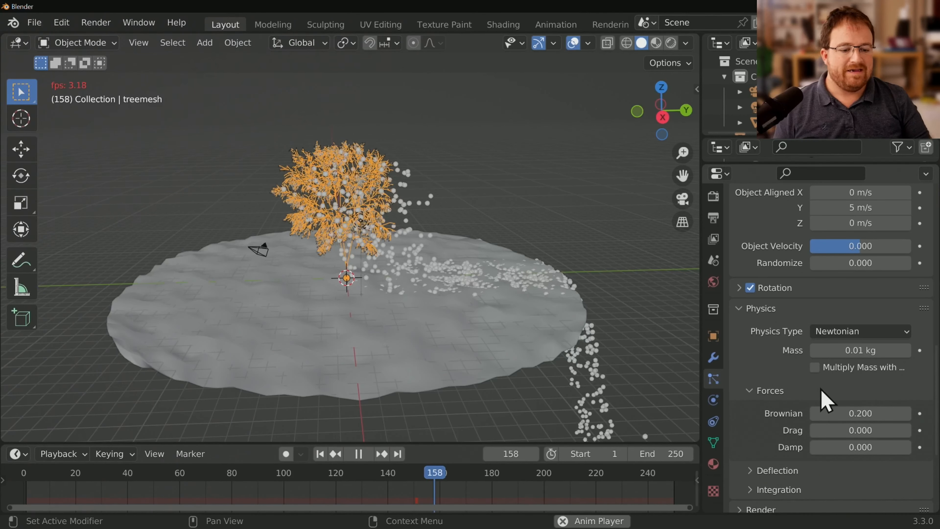
scroll(825, 399, "down", 2)
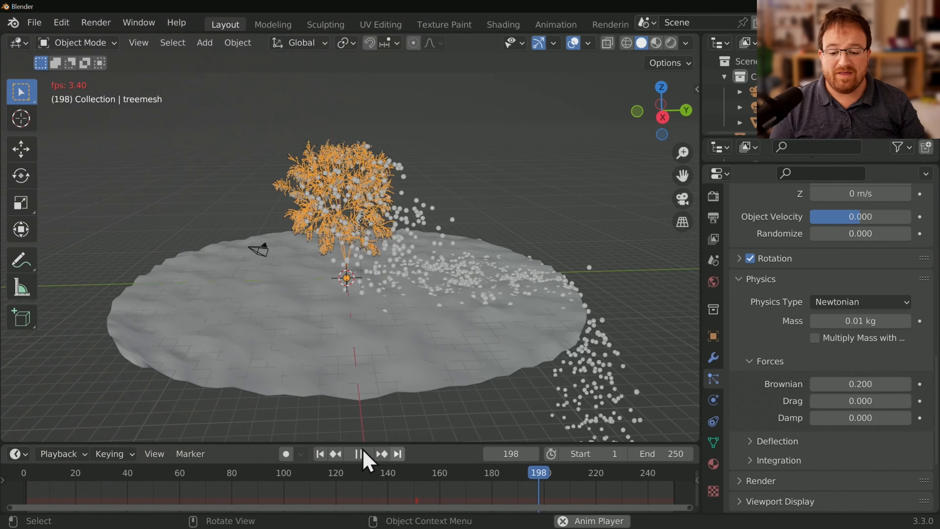
left_click(358, 454)
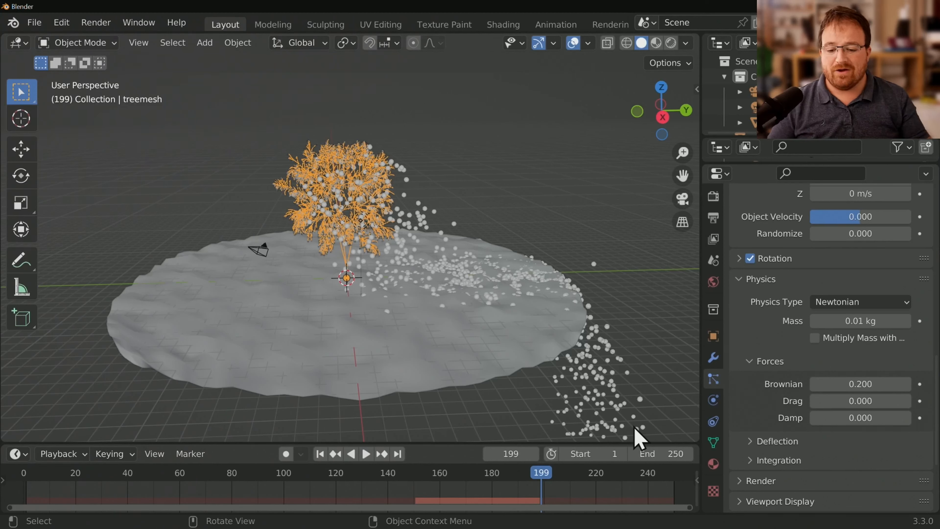
left_click(320, 453)
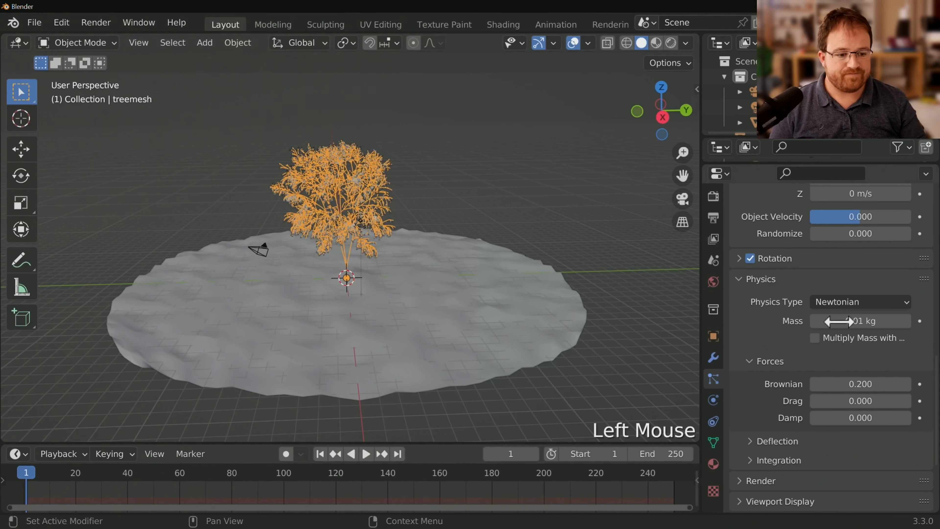
Step: Render the particles as Object, with Leaf as the instance object
left_click(733, 281)
scroll(822, 335, "down", 4)
left_click(741, 360)
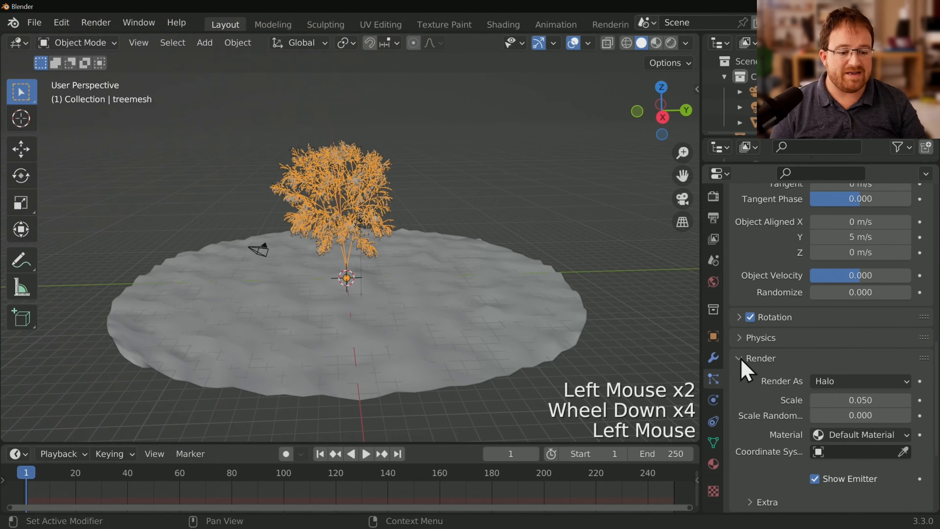
scroll(814, 355, "down", 4)
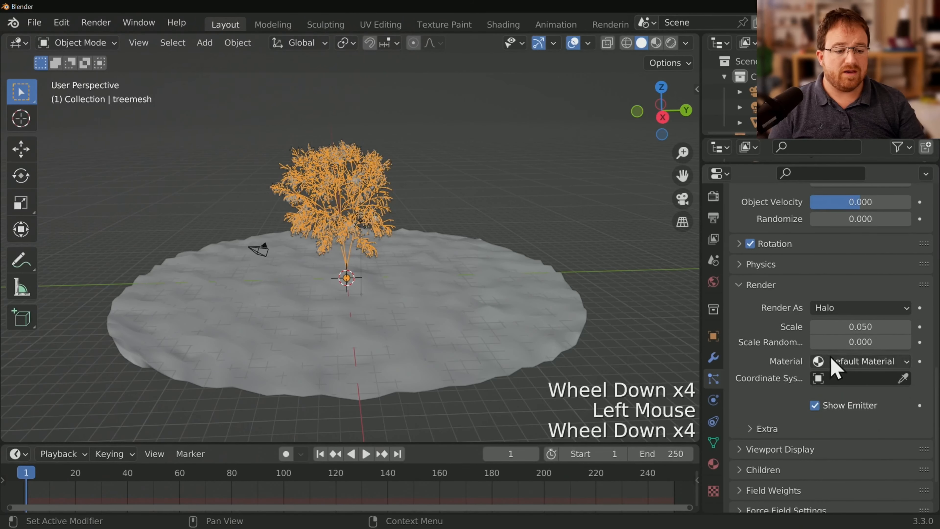
left_click(854, 307)
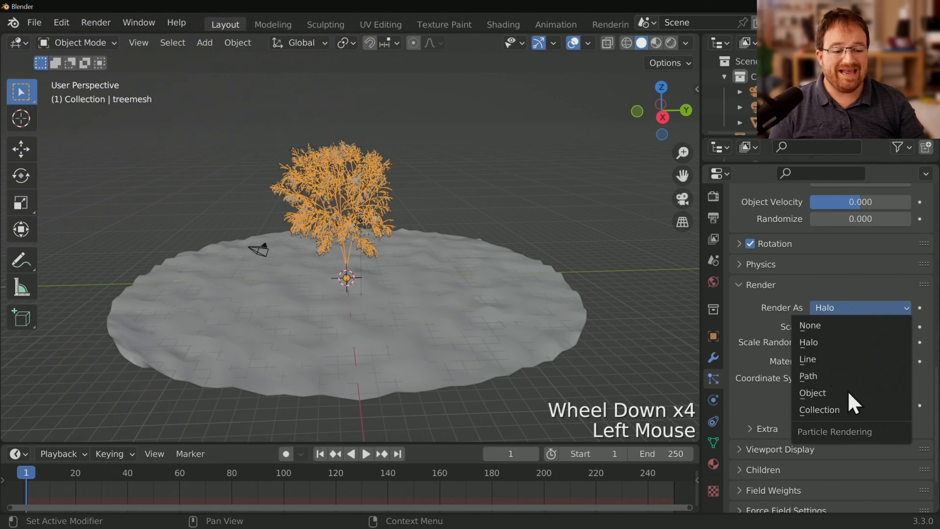
left_click(850, 401)
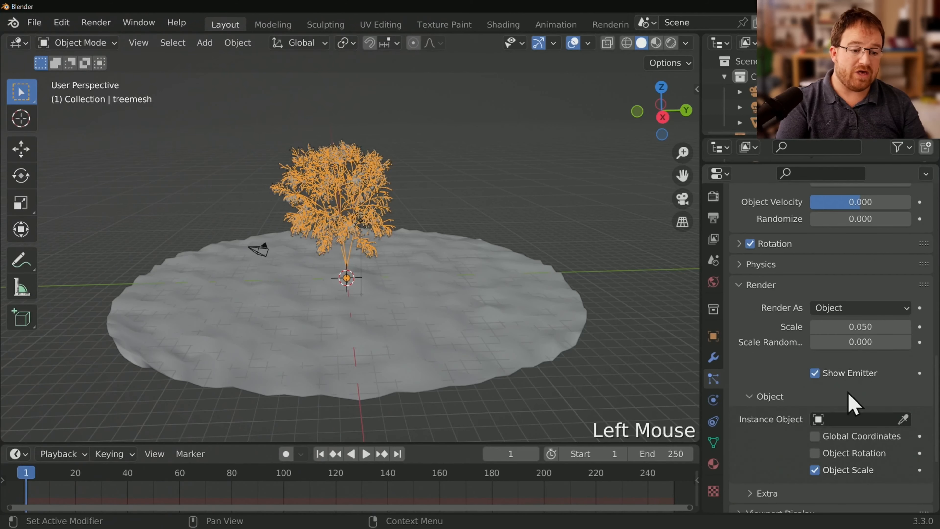
left_click(853, 418)
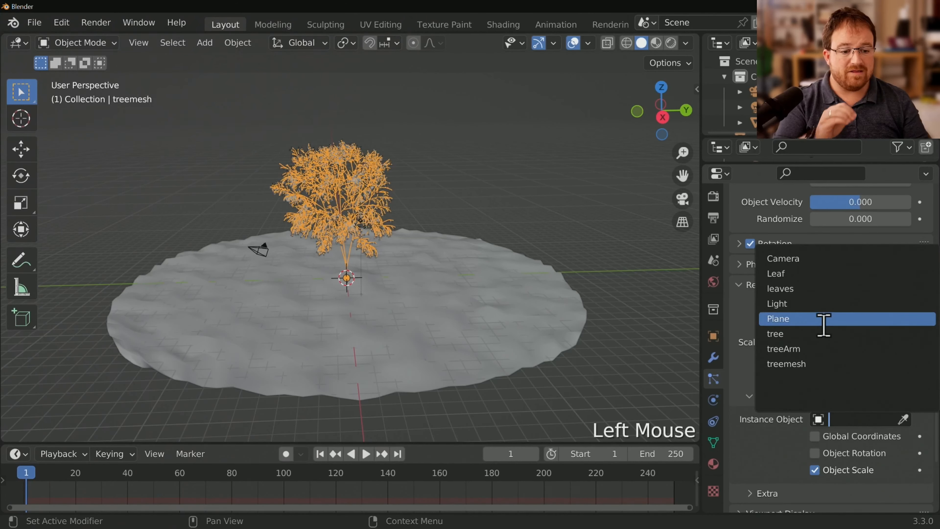
left_click(829, 274)
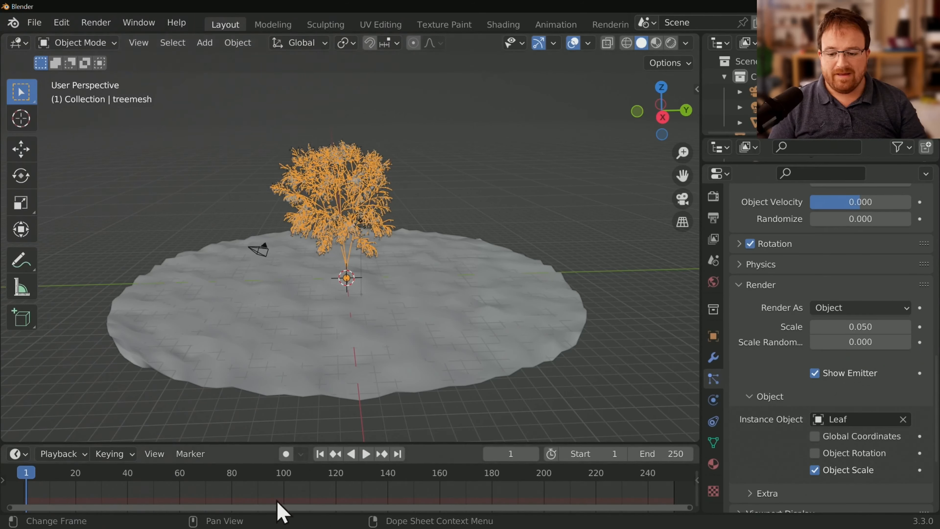
Step: Play the animation to check the leaf particles leaving the branches up close, and stop it at frame 37
left_click(366, 453)
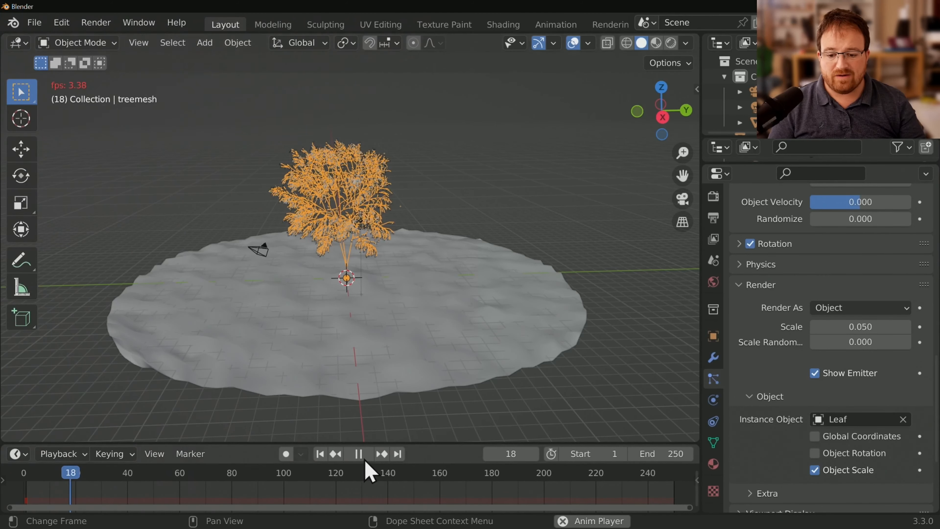
left_click(486, 202)
scroll(485, 201, "up", 2)
scroll(488, 201, "up", 3)
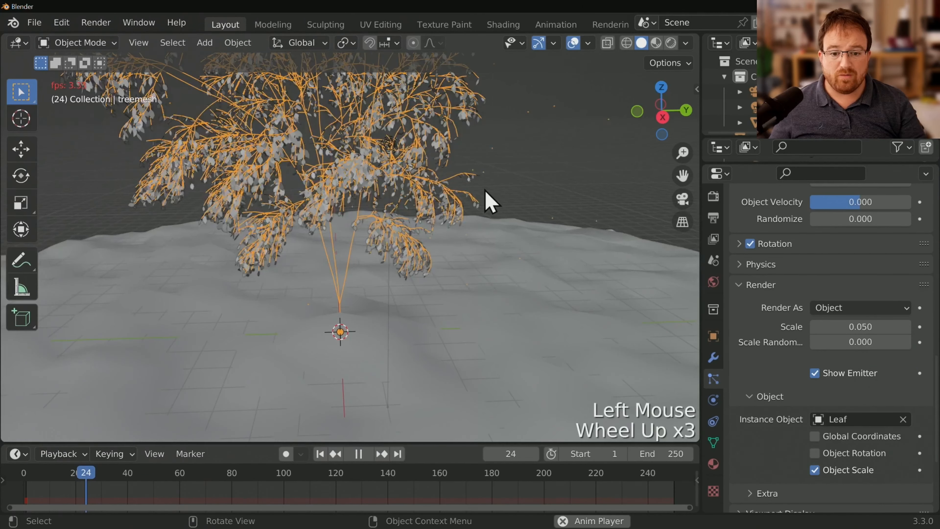
middle_click_drag(436, 235, 381, 242, "shift")
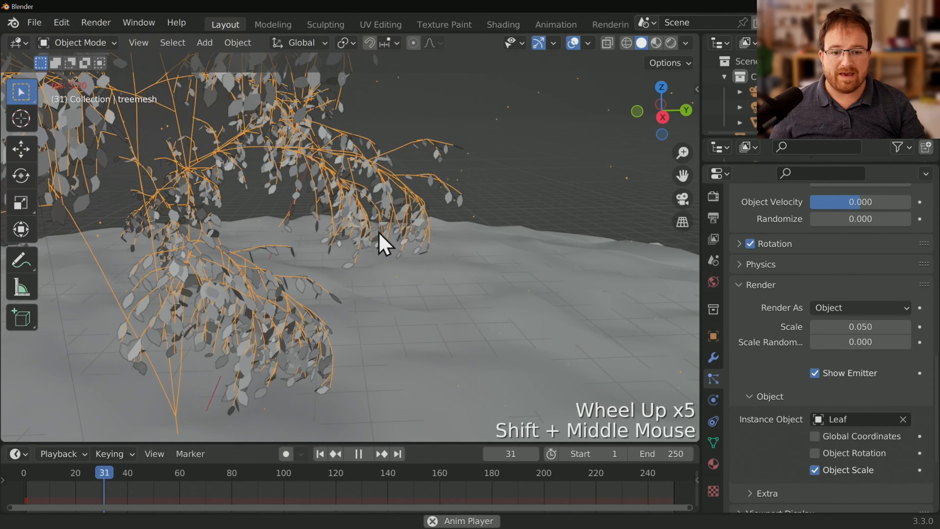
left_click(358, 454)
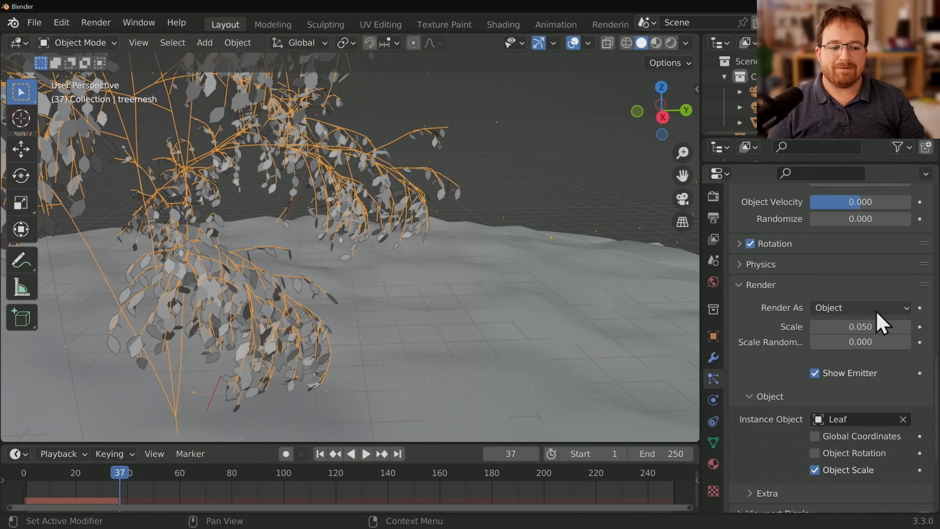
Step: Set the particle render scale to 1 and its scale randomness to 0.2
left_click(869, 327)
type("1")
key("Return")
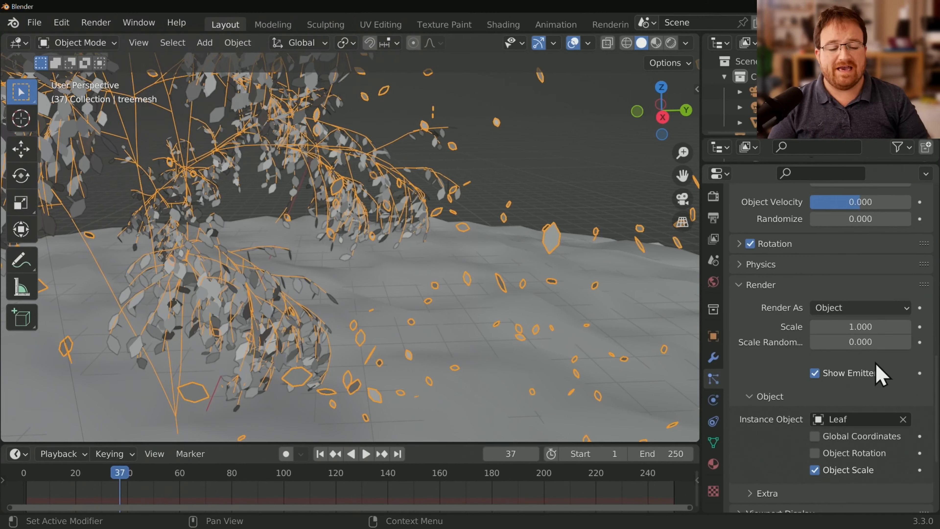
left_click(854, 342)
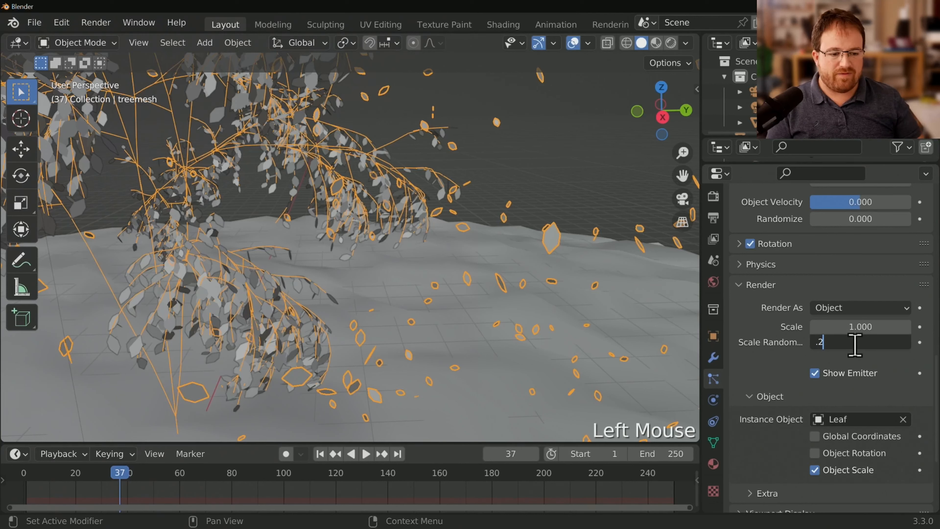
type(".2")
key("Return")
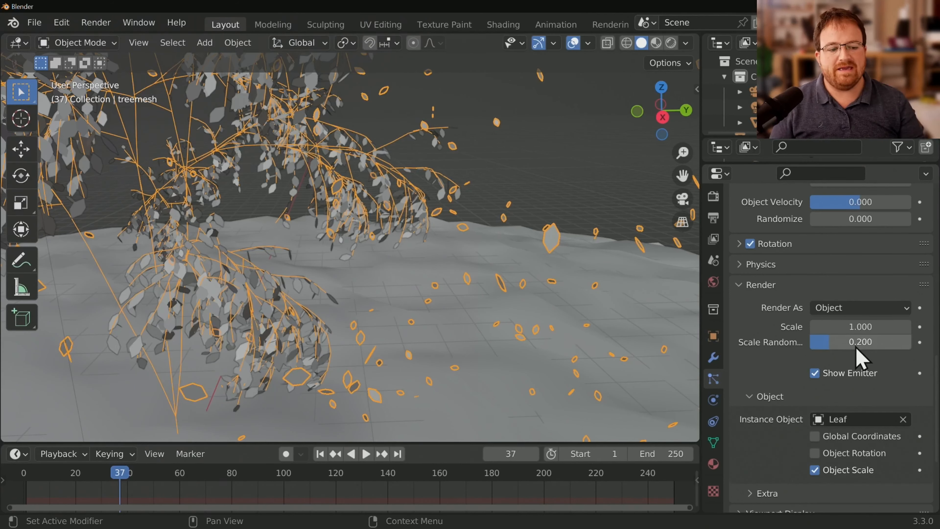
Step: Try a particle scale randomness of 1.000, and return it to 0.2
left_click_drag(835, 345, 910, 342)
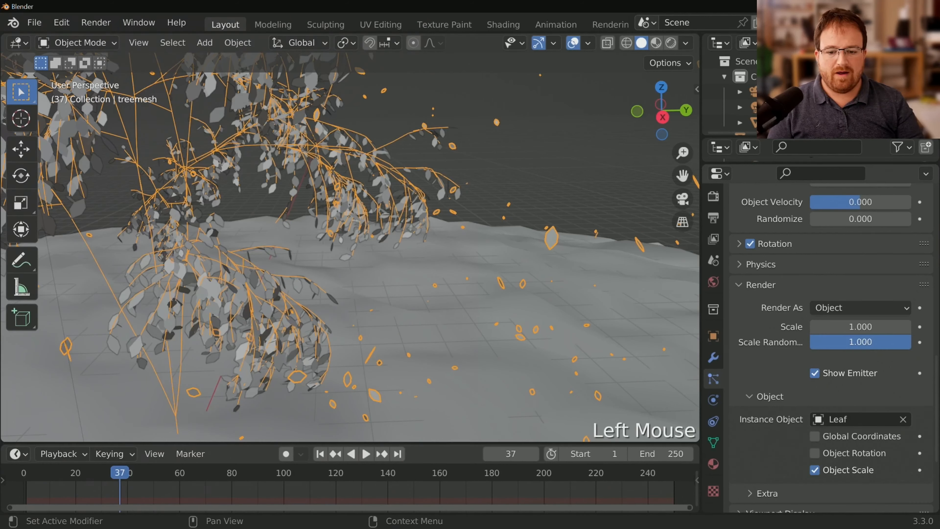
left_click_drag(912, 346, 827, 348)
key("KP_Decimal")
key("KP_2")
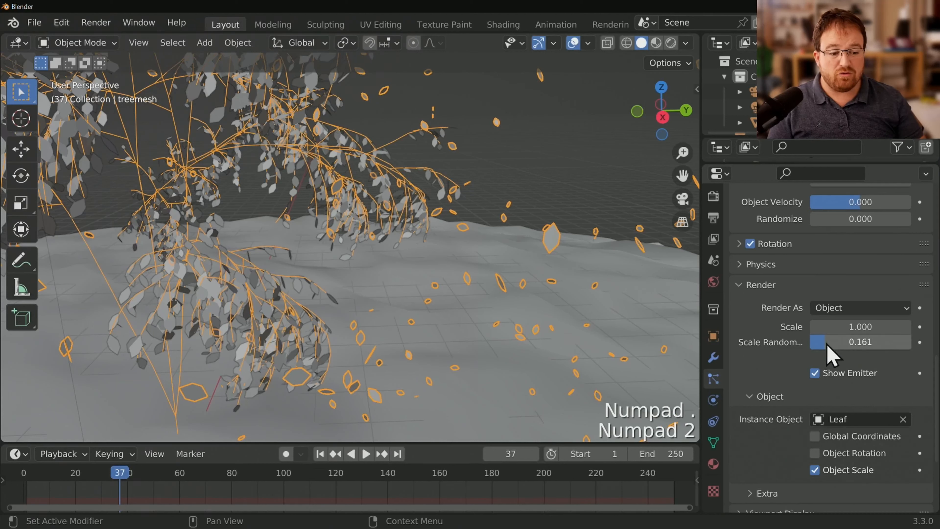
left_click(826, 344)
type(".2")
key("Return")
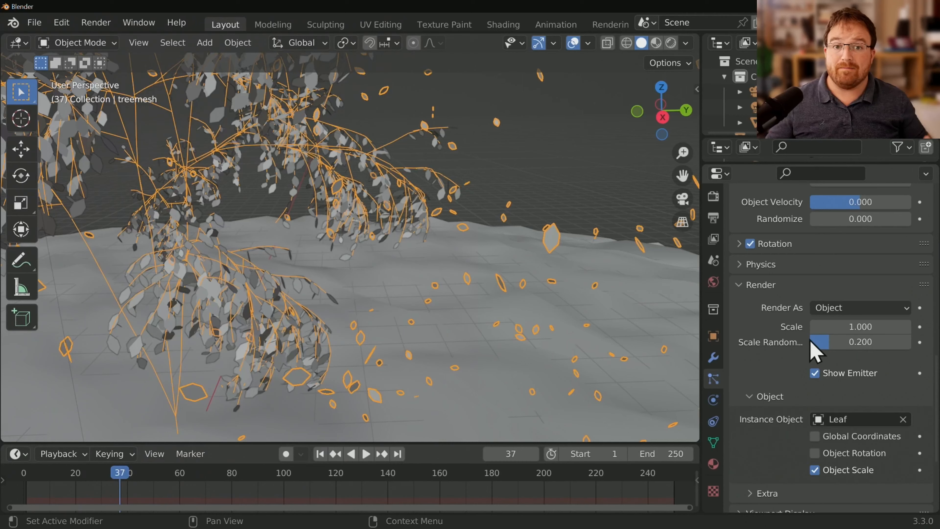
Step: Examine the particle render and velocity settings and the size and spread of the leaves around the tree
scroll(547, 326, "down", 2)
scroll(792, 370, "down", 5)
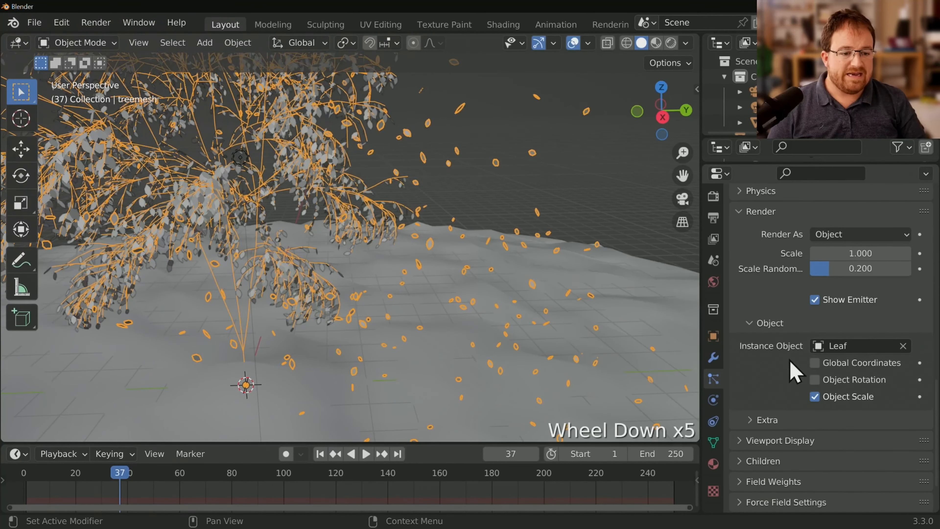
scroll(827, 398, "up", 7)
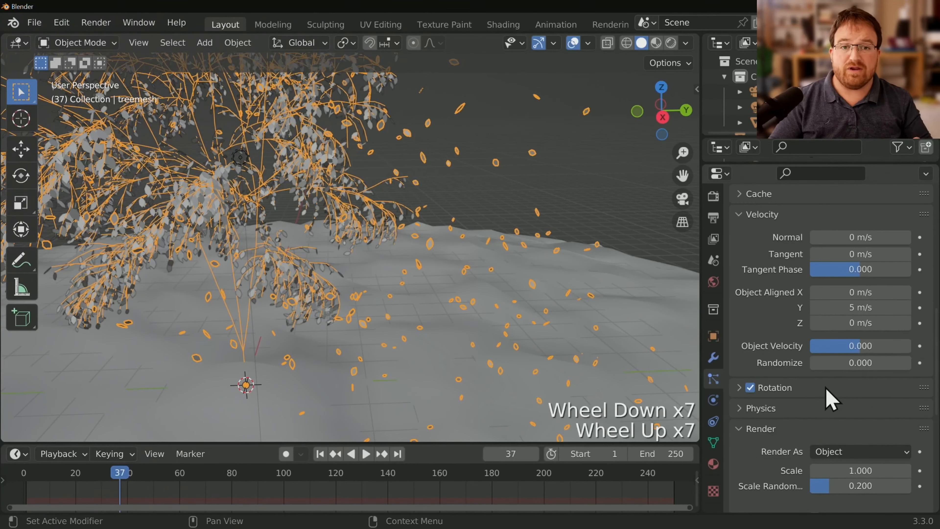
scroll(470, 329, "down", 3)
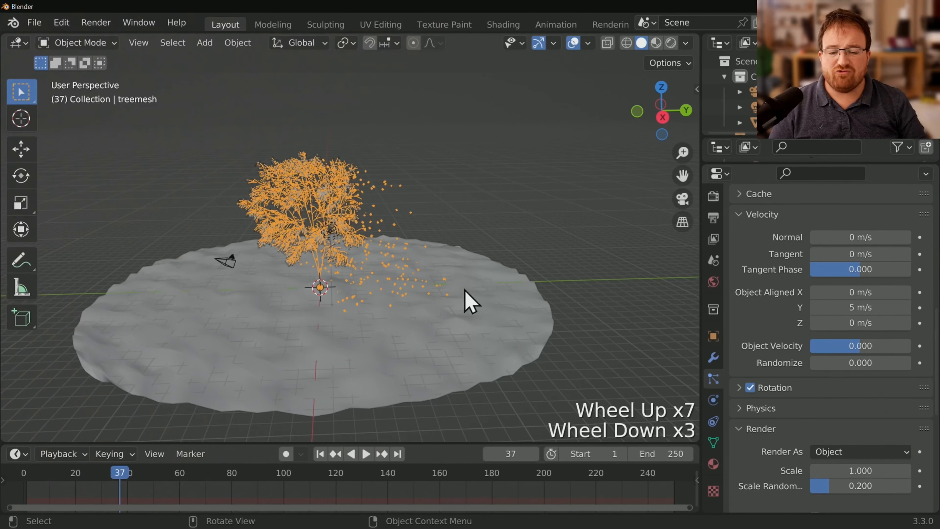
scroll(432, 293, "up", 3)
scroll(430, 291, "up", 1)
scroll(422, 292, "down", 2)
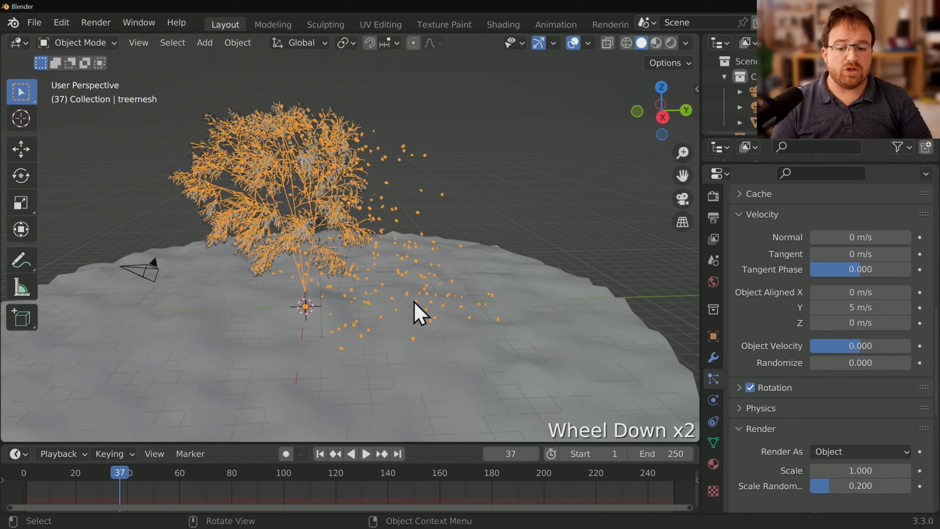
mouse_move(416, 313)
middle_mouse_down()
mouse_move(480, 252)
mouse_move(403, 289)
mouse_move(413, 298)
middle_mouse_up()
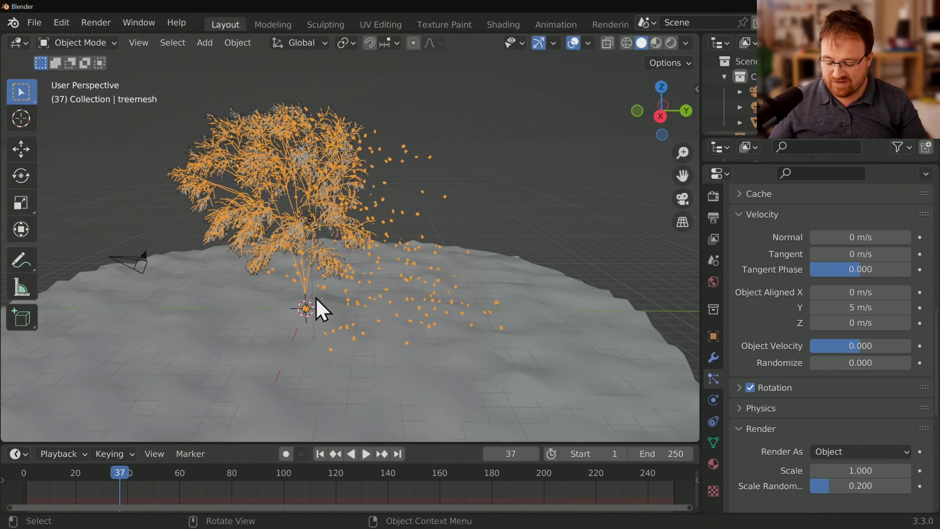
Step: Add a Turbulence force field and a Wind force field at the world origin
key("shift+a")
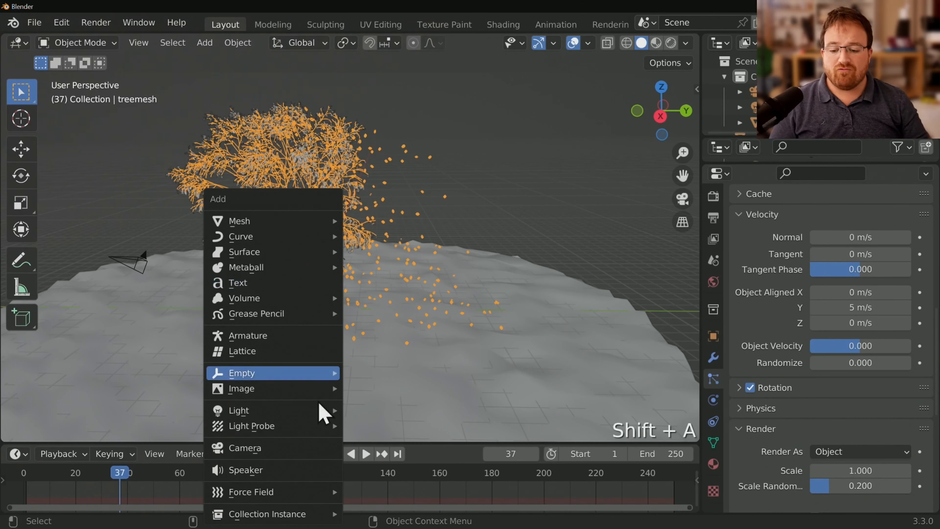
mouse_move(305, 492)
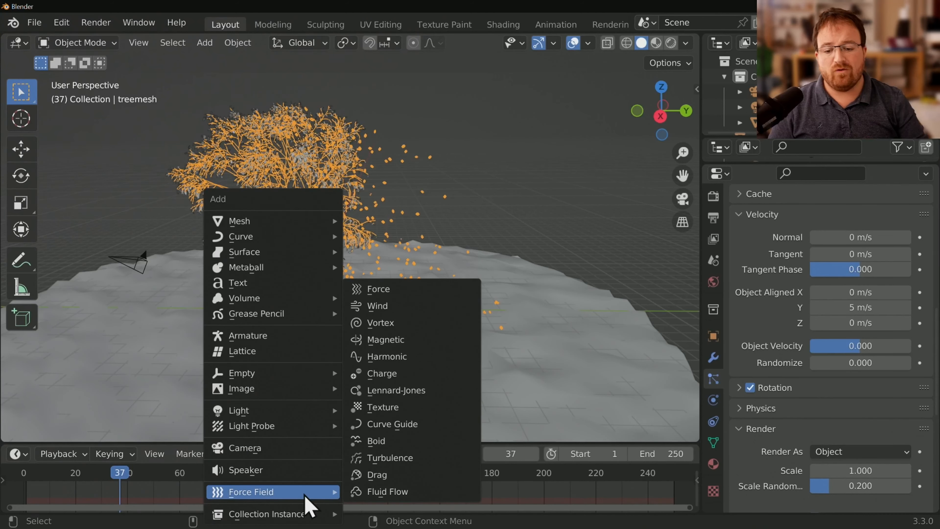
left_click(431, 458)
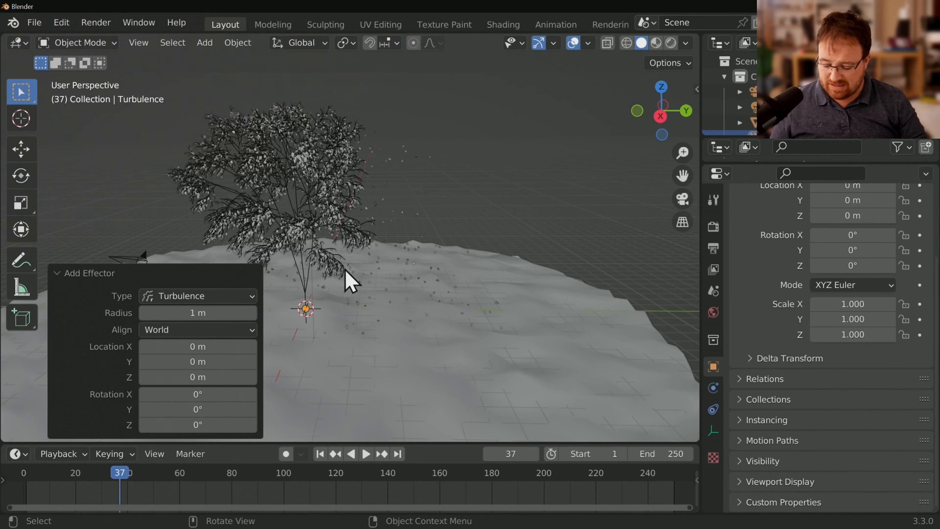
key("shift+a")
mouse_move(351, 325)
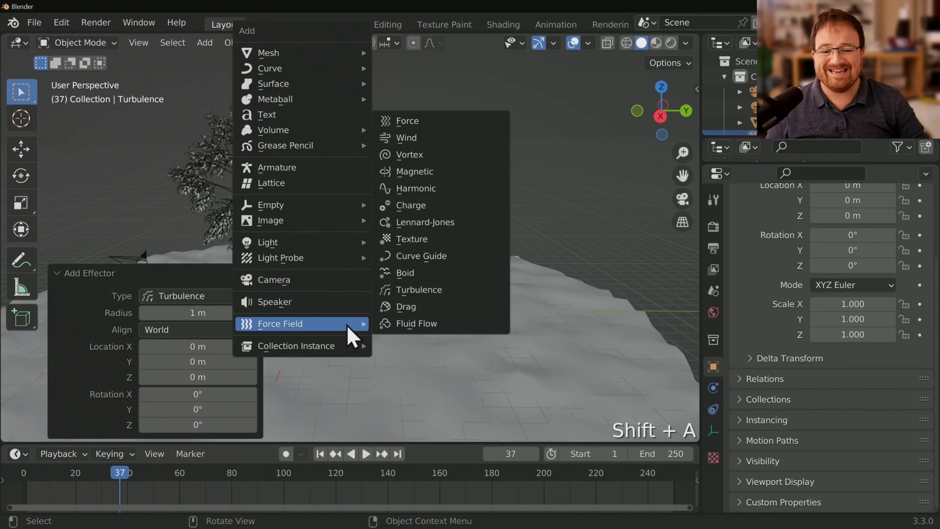
left_click(443, 138)
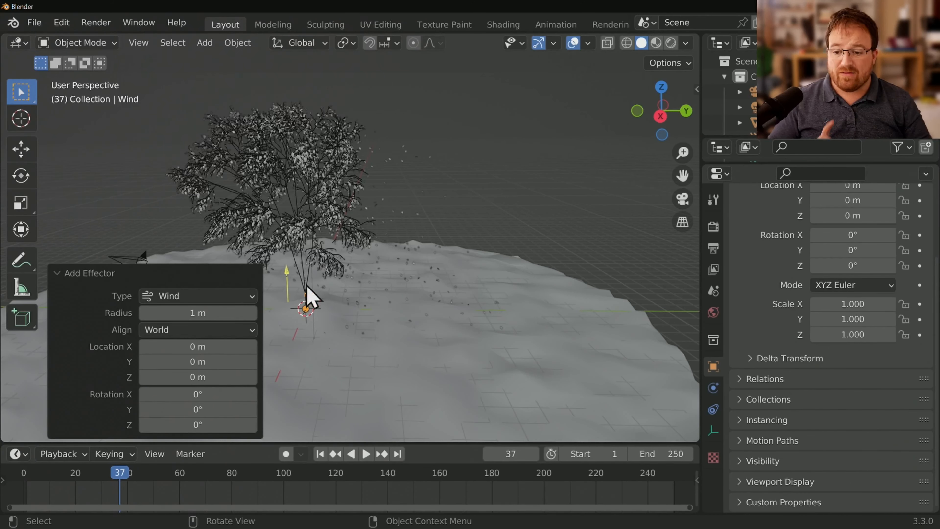
left_click(60, 274)
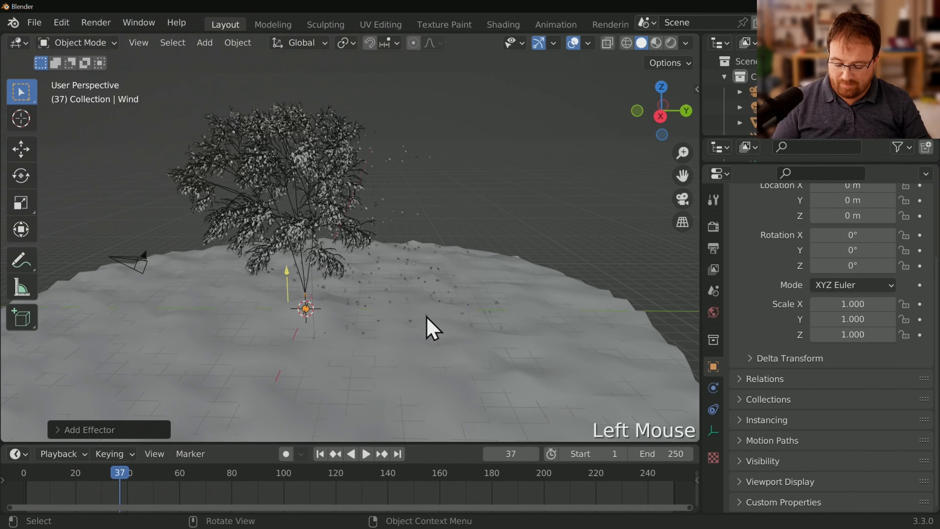
Step: From the right view, move the Wind field to about Y -11.3 m, Z 6.8 m, and rotate it about -99° on X towards the tree
key("KP_3")
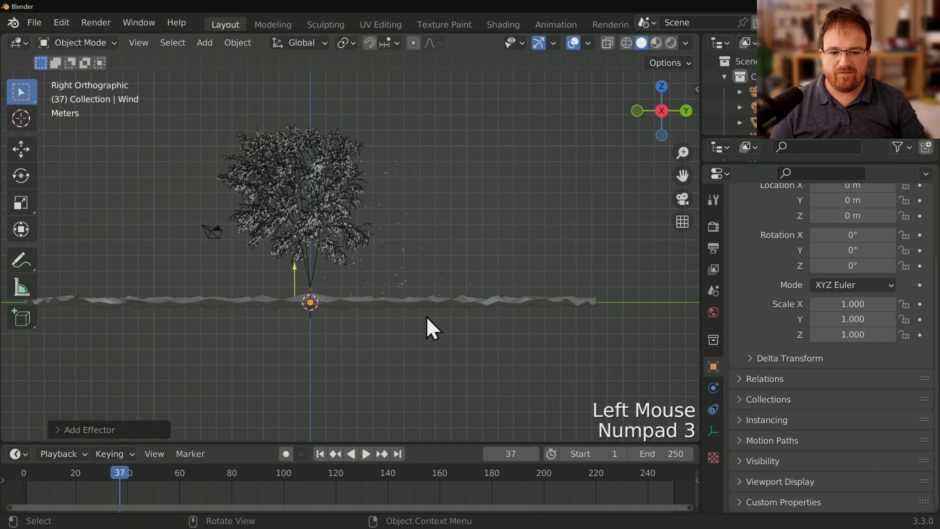
key("g")
left_click(256, 221)
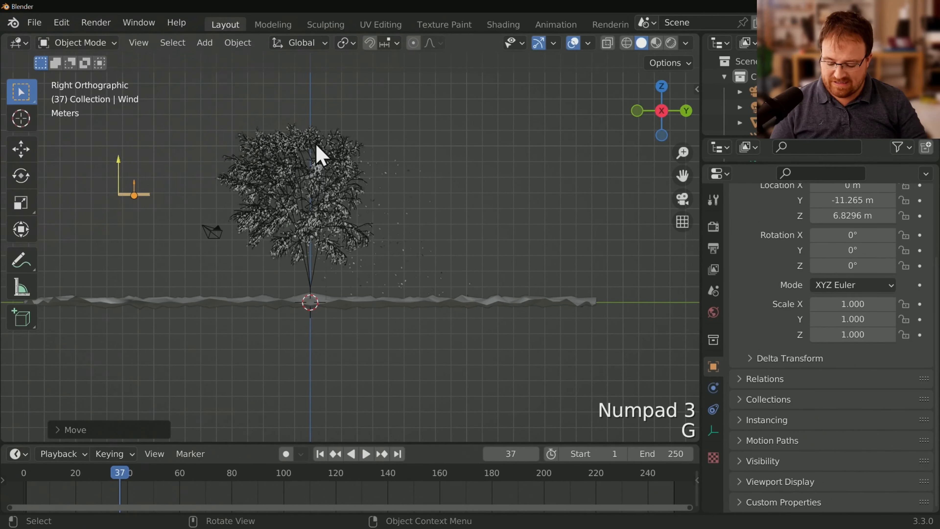
key("r")
left_click(184, 411)
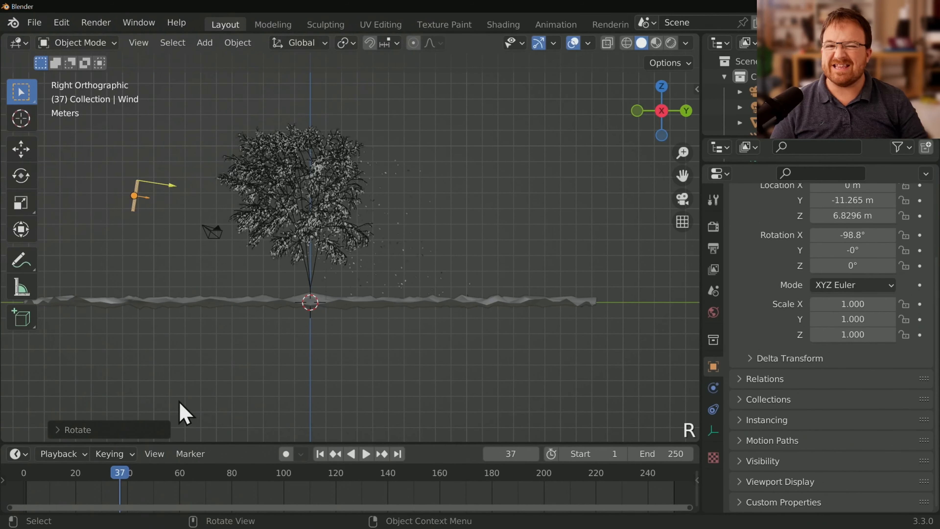
Step: Play the animation from the first frame to check how the force fields affect the leaves, stopping at frame 29
middle_click_drag(507, 191, 535, 222)
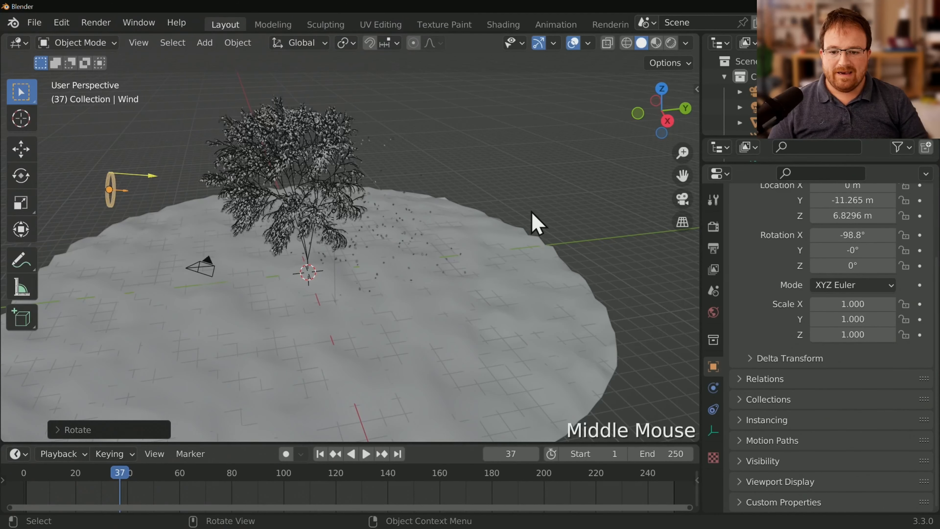
left_click(321, 453)
left_click(361, 456)
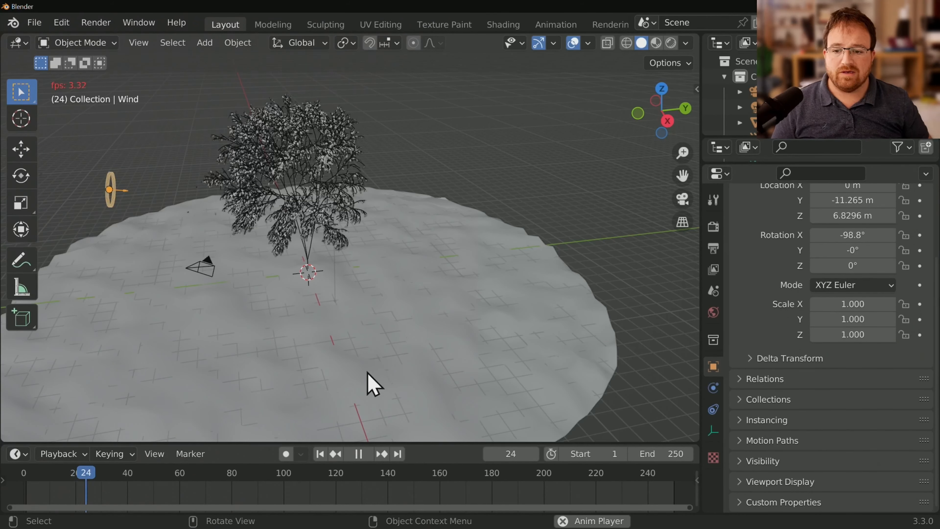
left_click(359, 454)
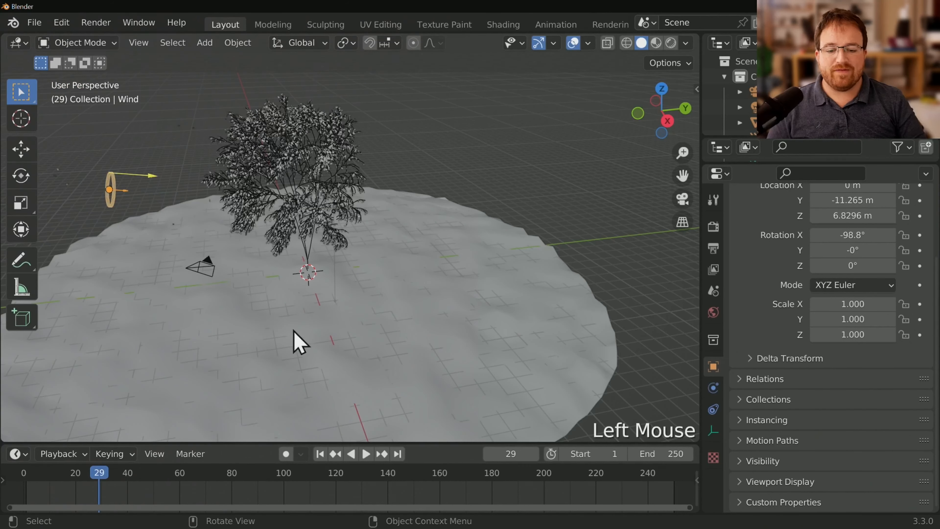
Step: Enlarge the scene object list, select the Wind force field and show its physics properties
left_click_drag(851, 163, 847, 373)
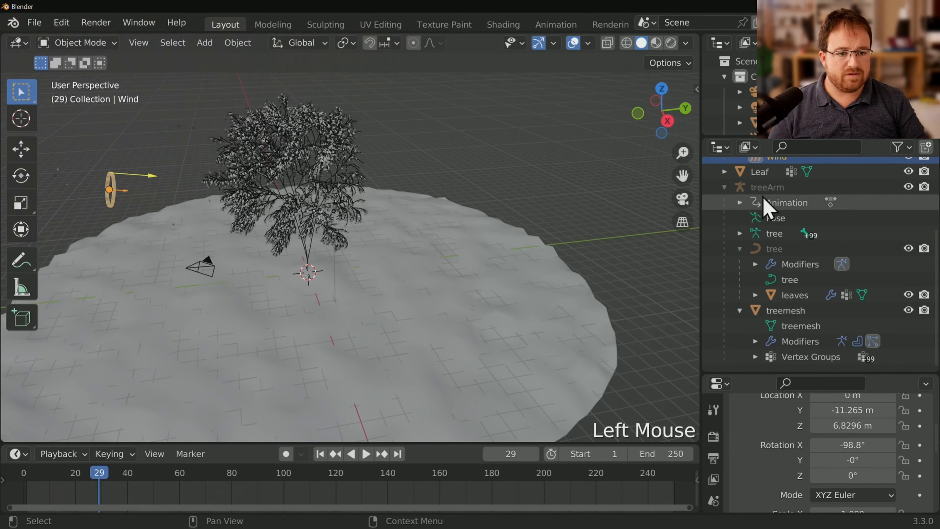
scroll(767, 222, "up", 4)
left_click(793, 229)
left_click(798, 244)
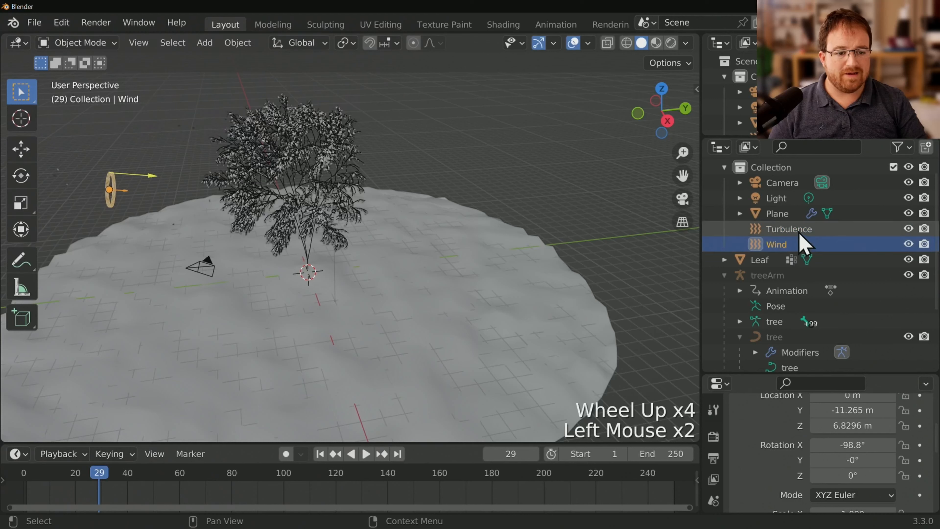
left_click(795, 230)
left_click(798, 244)
scroll(714, 470, "down", 5)
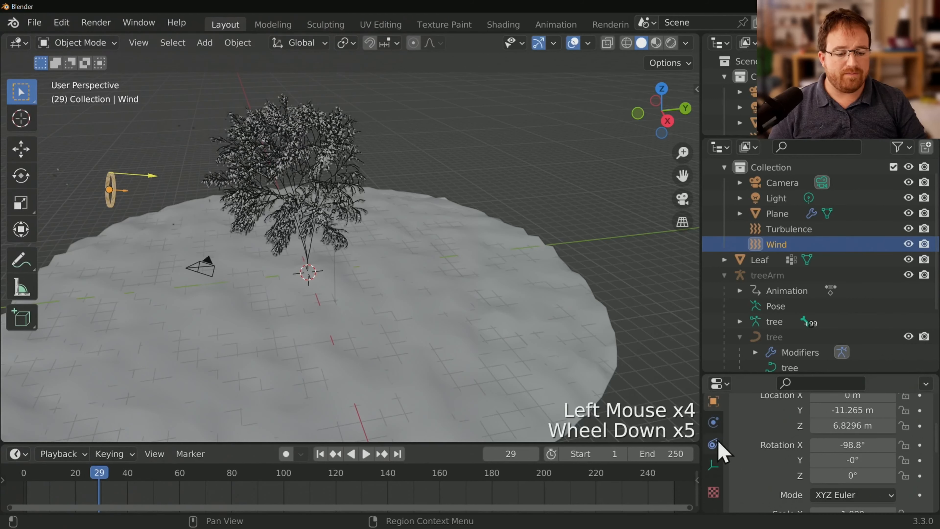
left_click(713, 423)
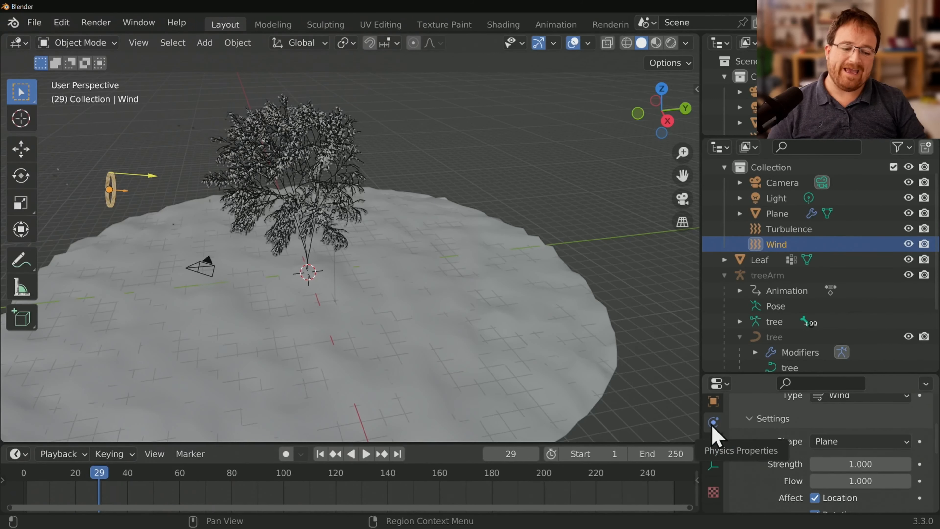
Step: Set both the strength and the flow of the Wind force field to 0.2
left_click_drag(798, 372, 804, 258)
scroll(777, 427, "down", 2)
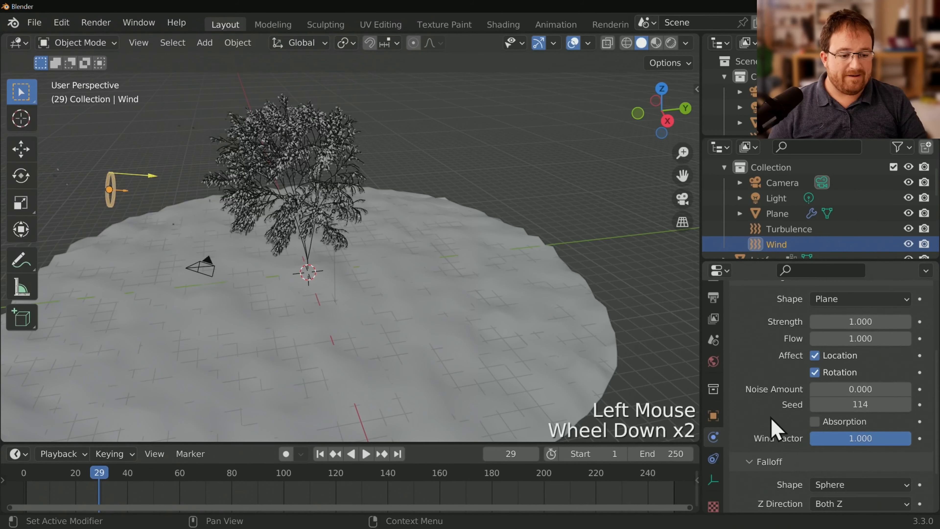
scroll(827, 398, "up", 2)
left_click(869, 350)
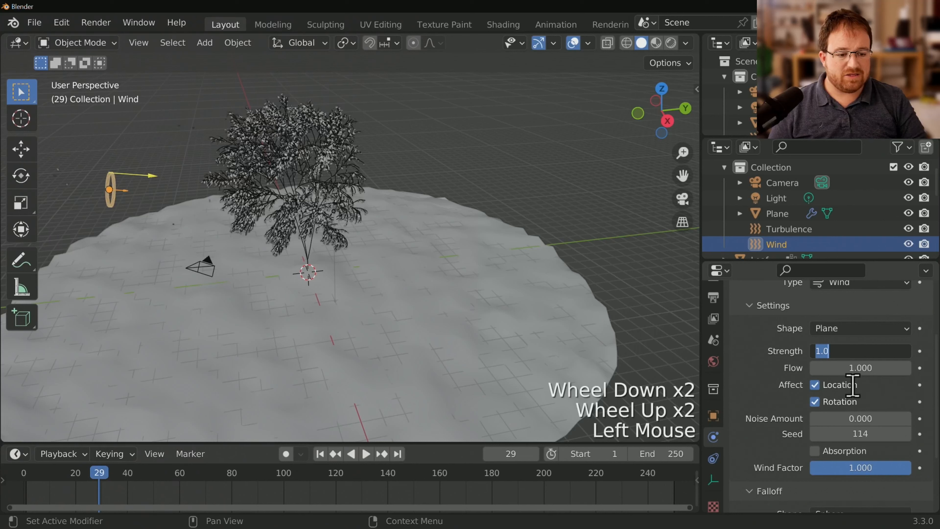
type(".2")
key("Return")
left_click(872, 366)
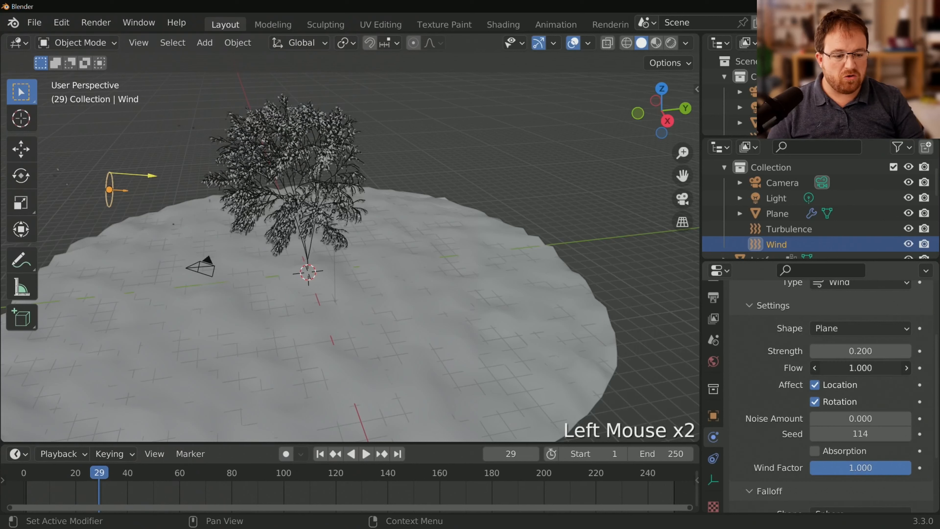
type(".2")
key("Return")
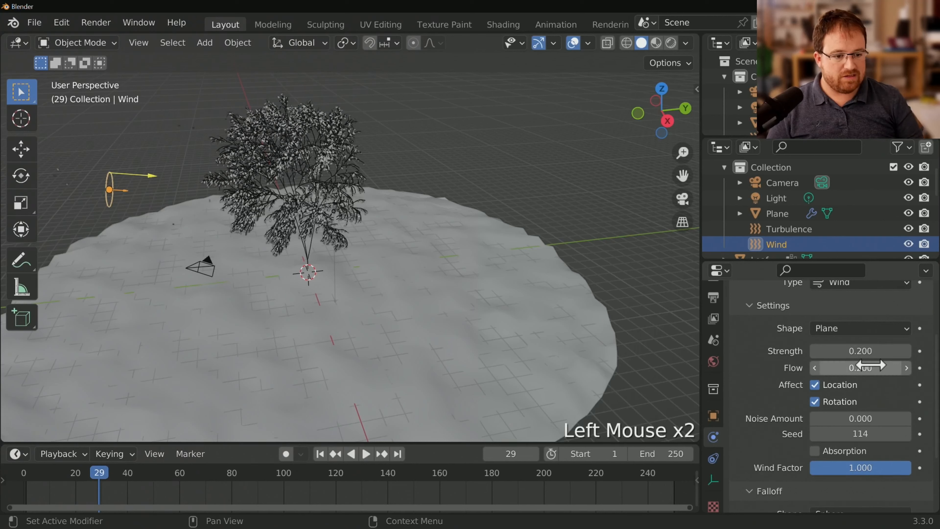
Step: Select the Turbulence field and play the animation from the first frame, examining the falling leaves up close from several angles
left_click(788, 229)
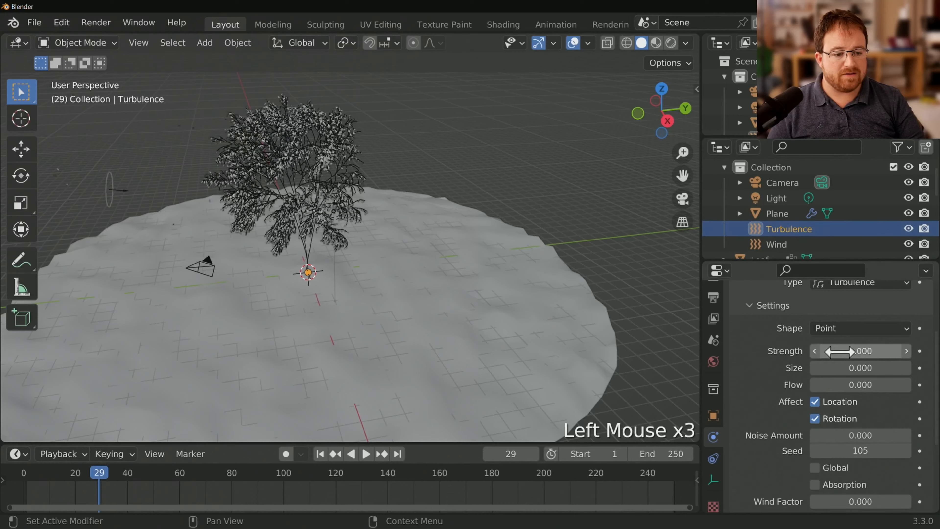
left_click(320, 453)
left_click(366, 454)
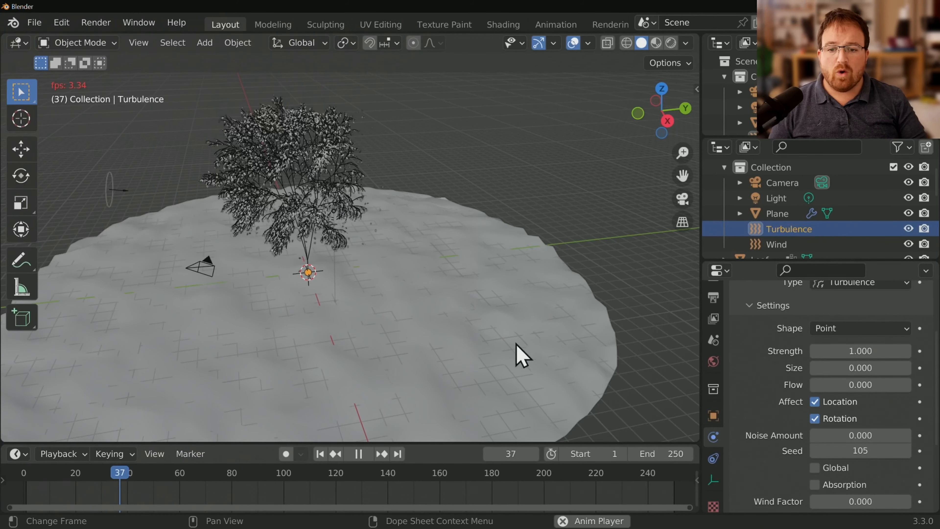
middle_click_drag(513, 329, 502, 303)
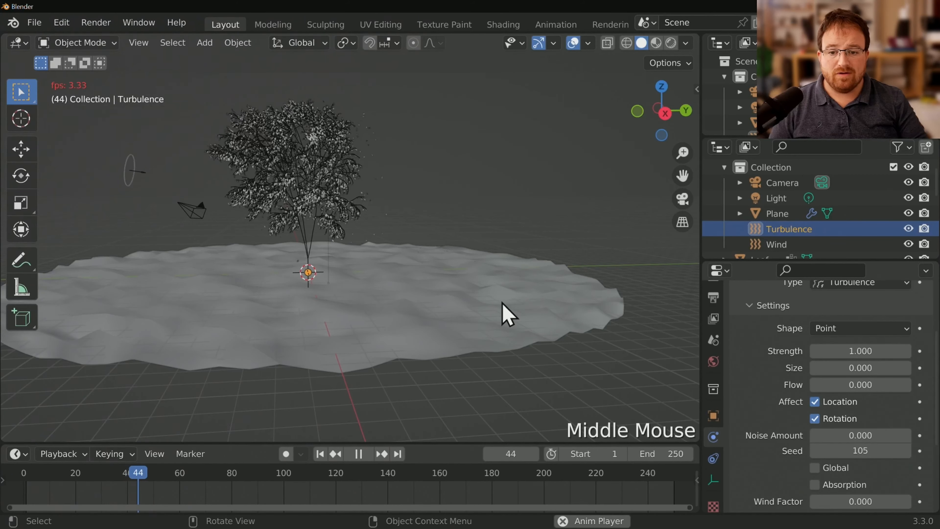
scroll(475, 150, "up", 2)
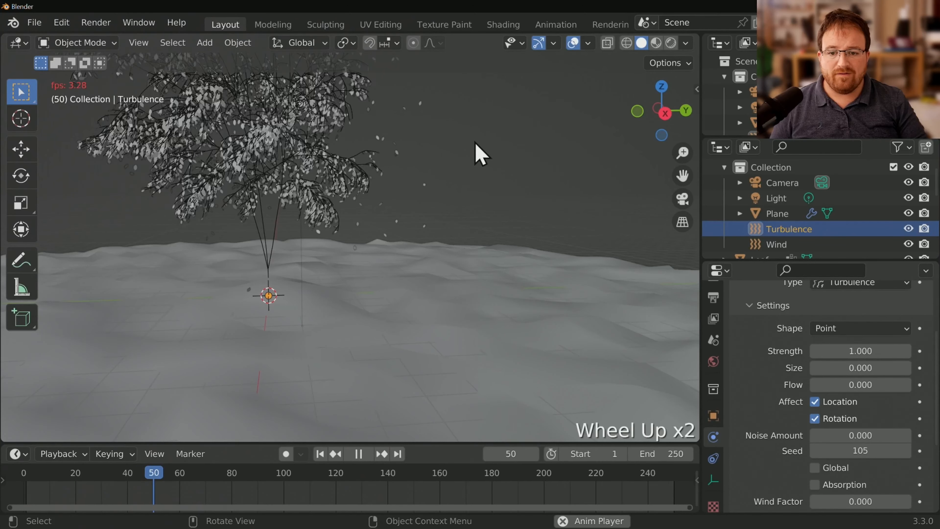
scroll(480, 148, "up", 1)
middle_click_drag(491, 223, 497, 298, "shift")
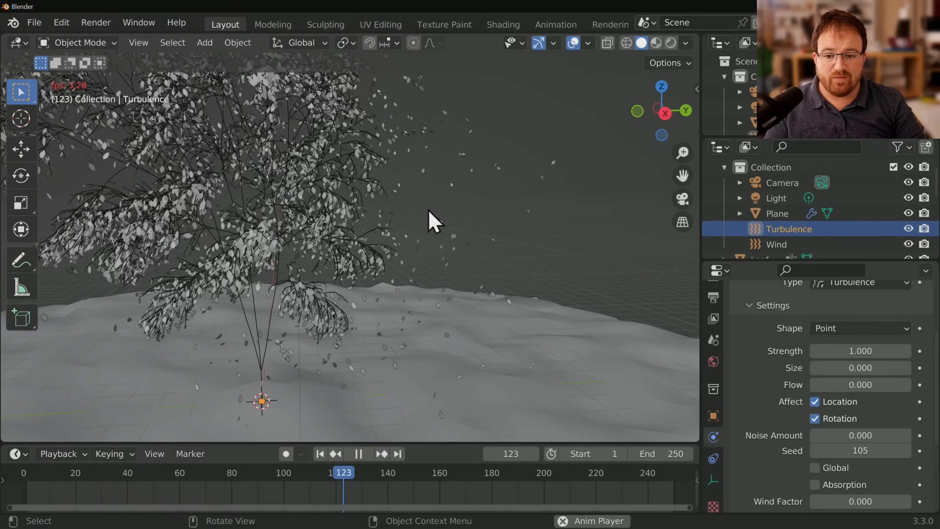
middle_click_drag(446, 233, 505, 363)
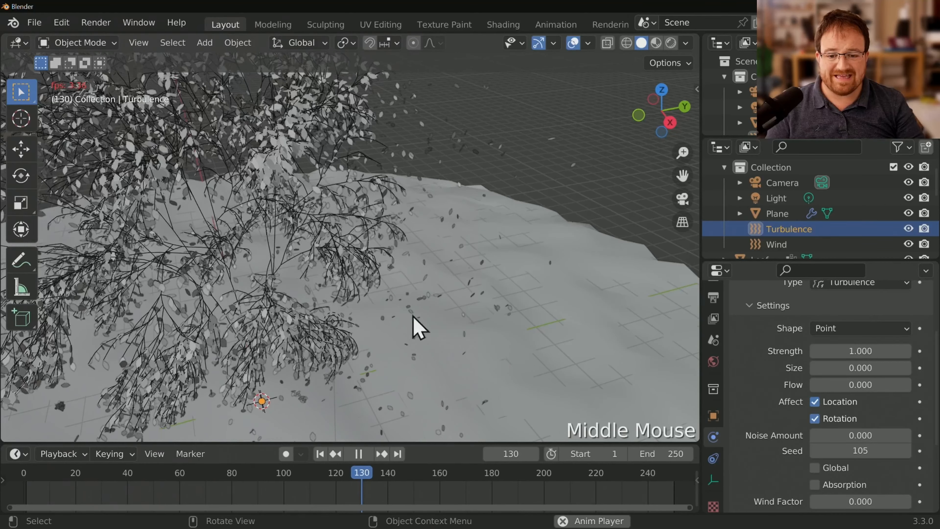
scroll(541, 373, "down", 2)
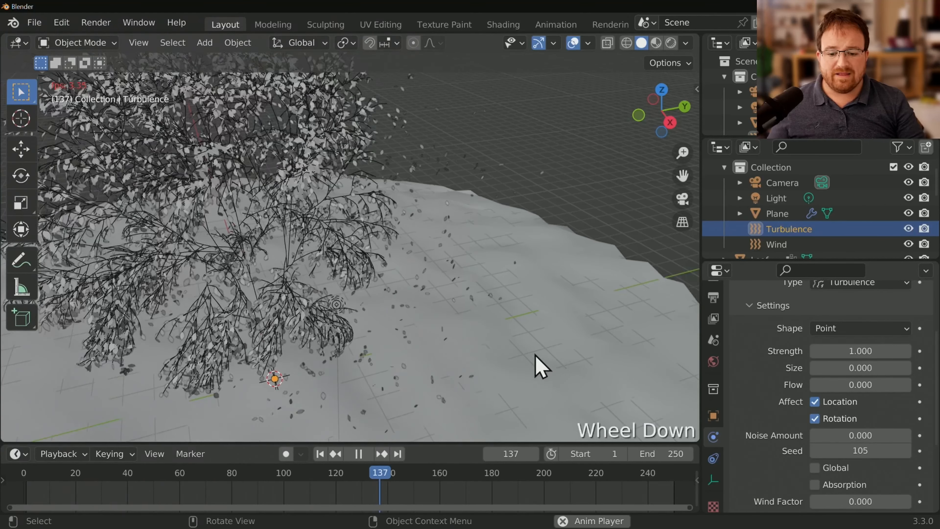
middle_click_drag(541, 348, 528, 329)
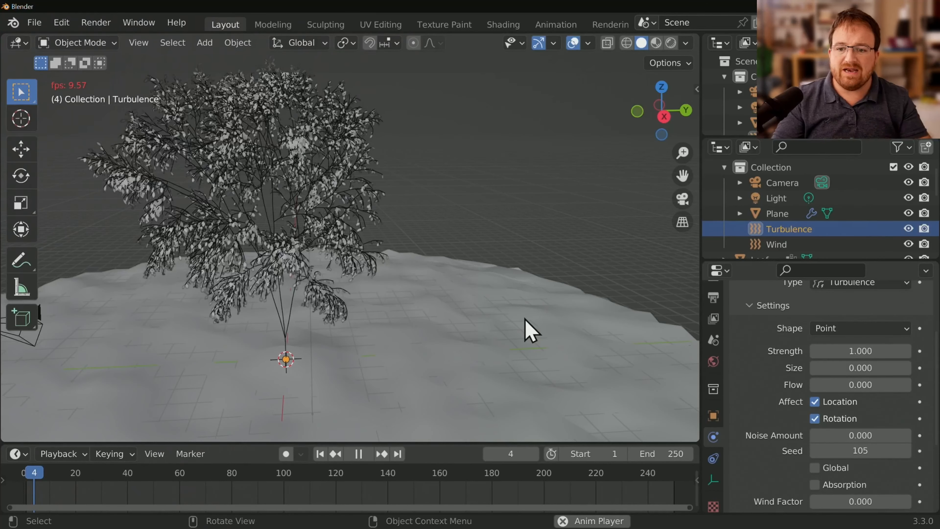
Step: Select the Wind force field beside the tree and set its strength to 0.5
scroll(484, 303, "down", 2)
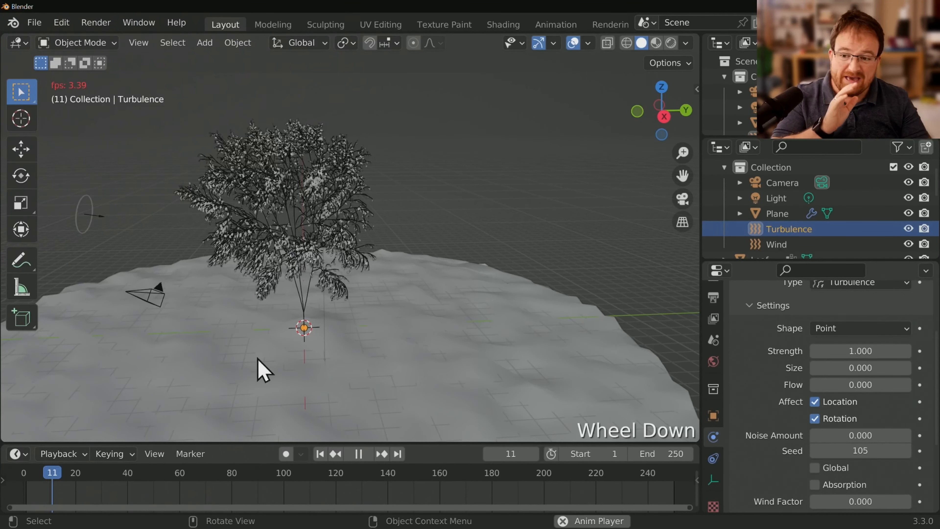
left_click(86, 204)
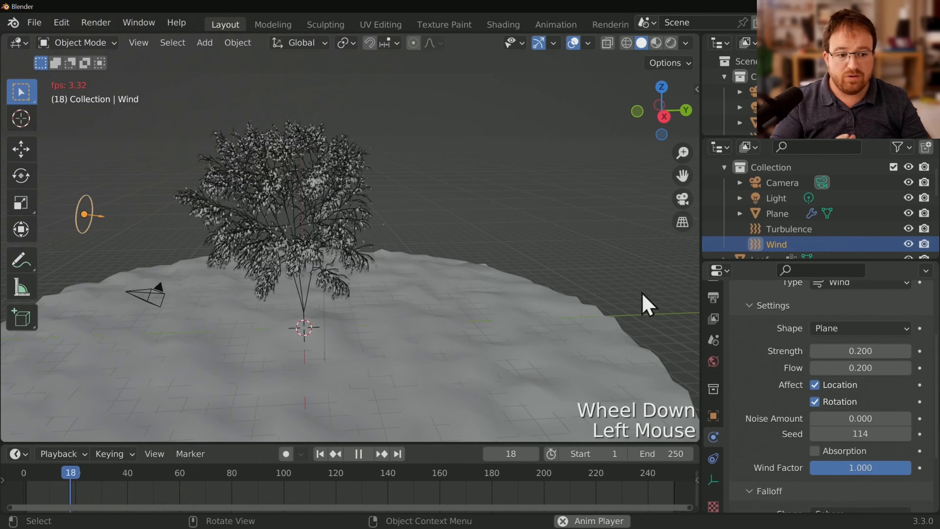
double_click(843, 349)
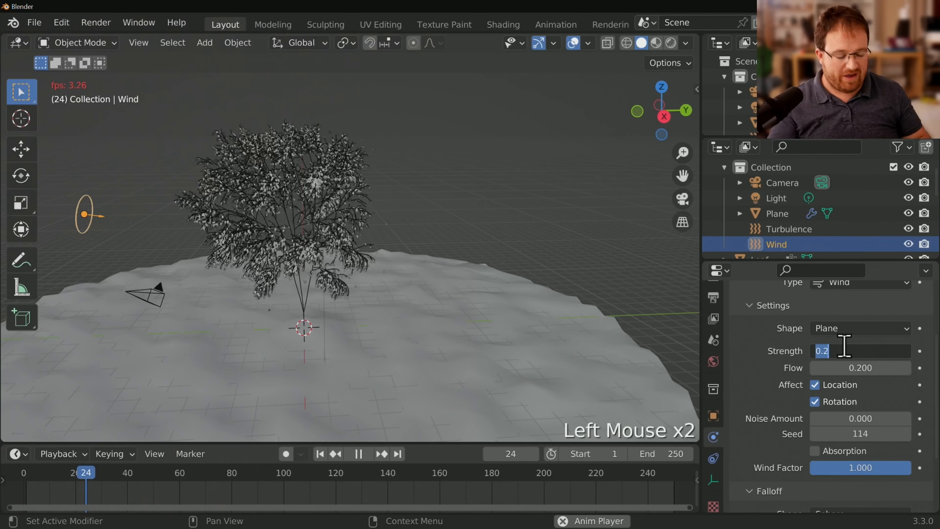
type("0.5")
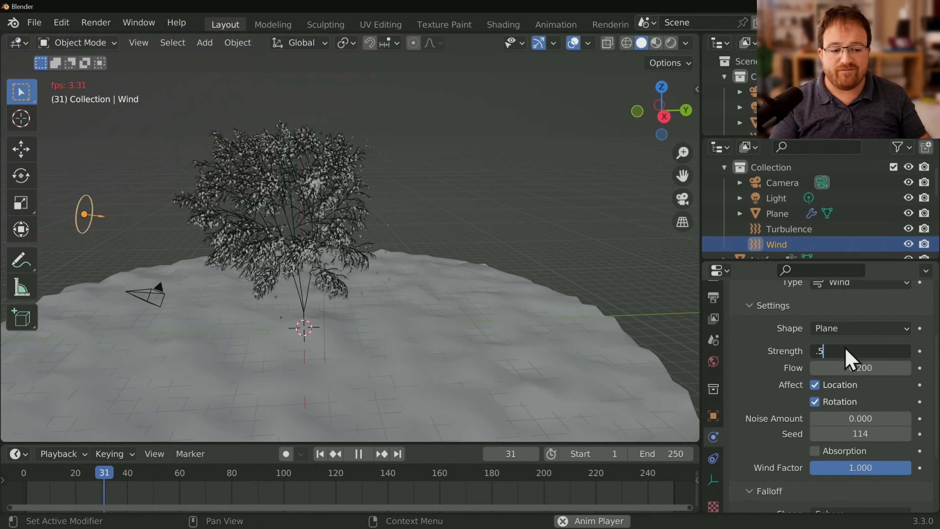
key("Return")
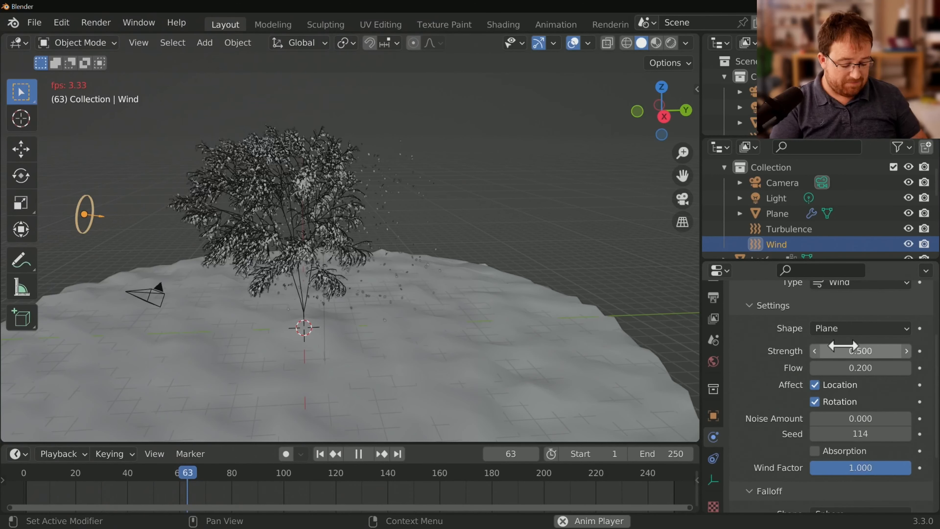
Step: Switch to the camera view and fly the camera backward until the whole tree and the blown leaves fit inside the frame
key("KP_0")
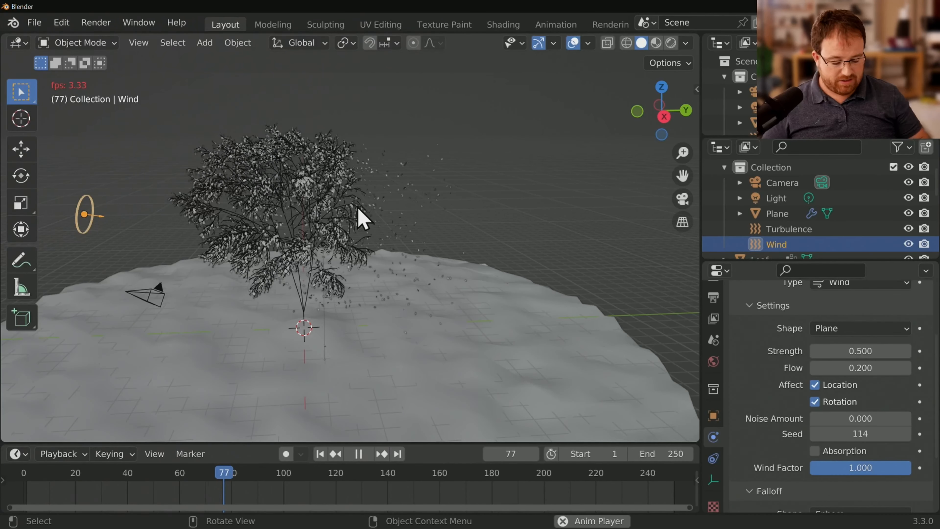
key("KP_0")
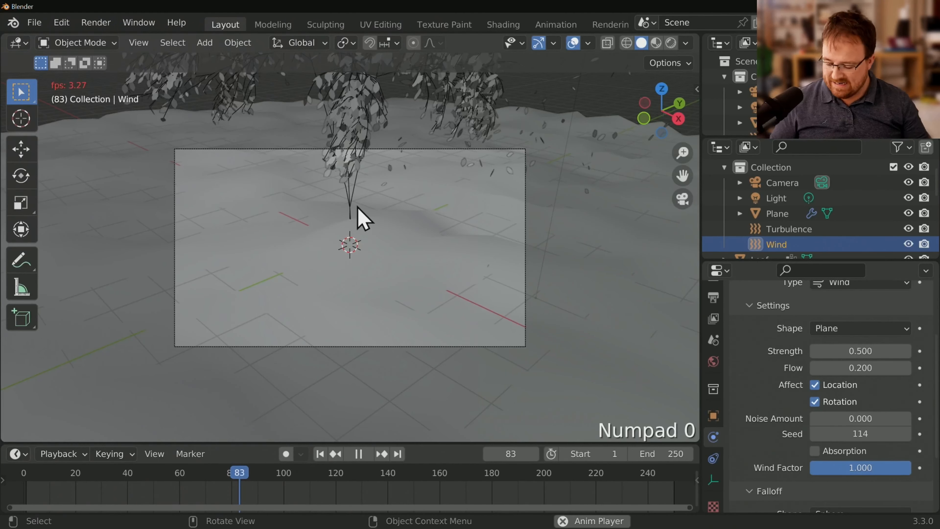
key("shift+grave")
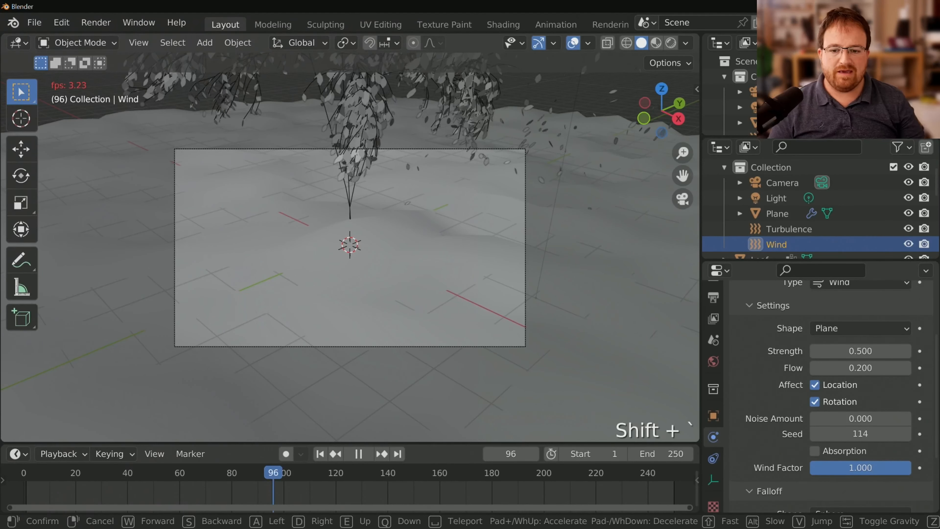
key("s")
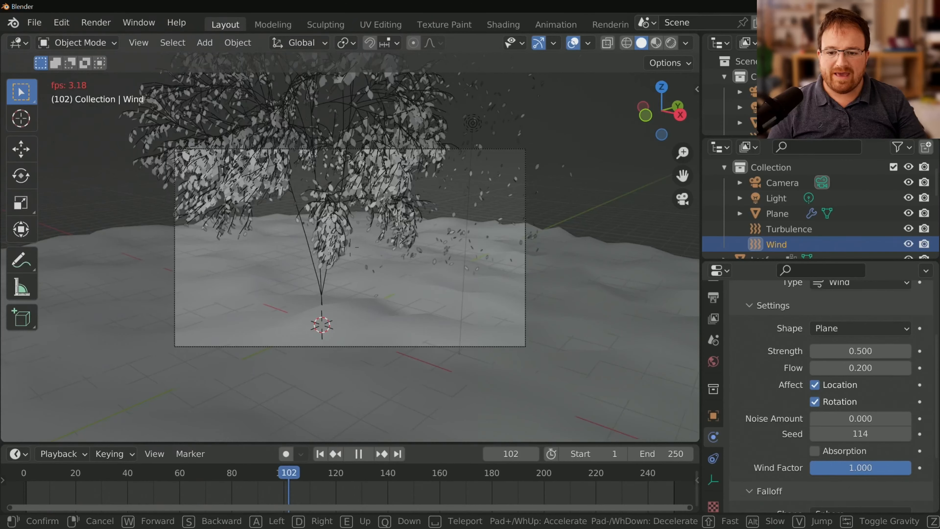
key("s")
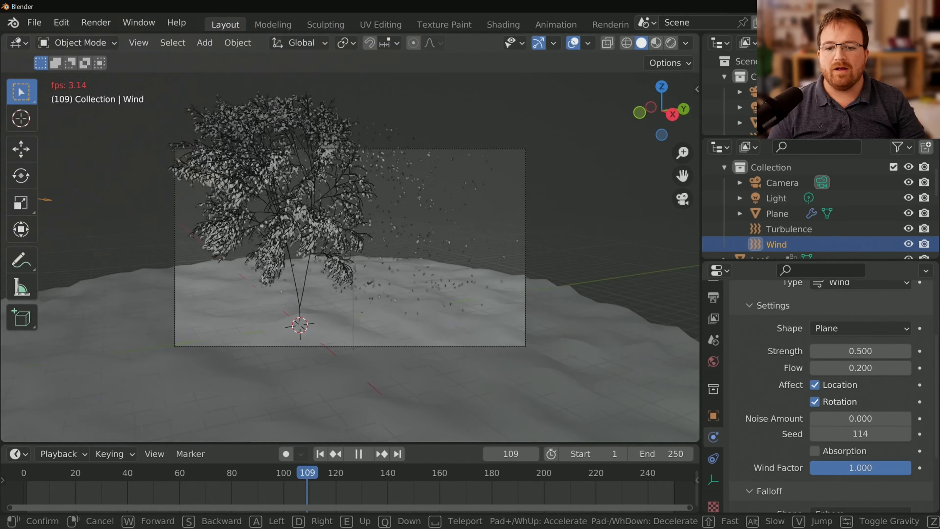
key("s")
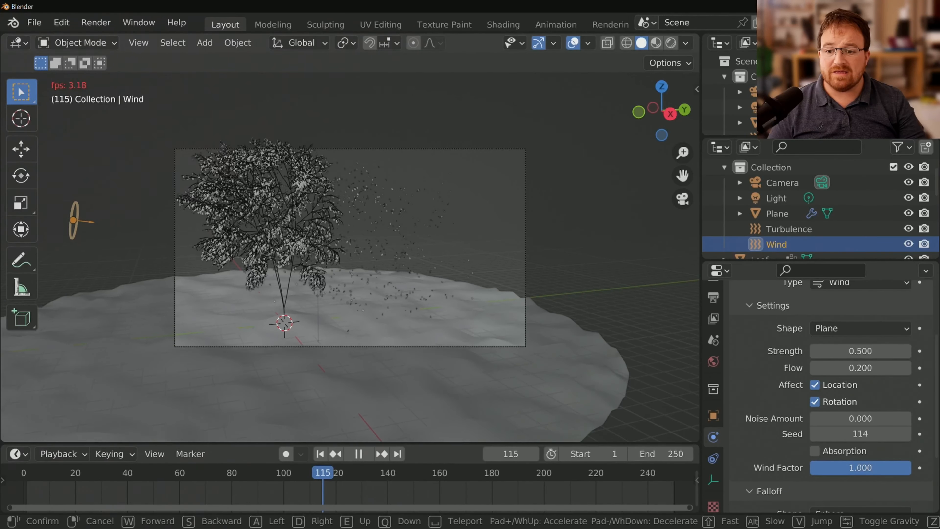
key("s")
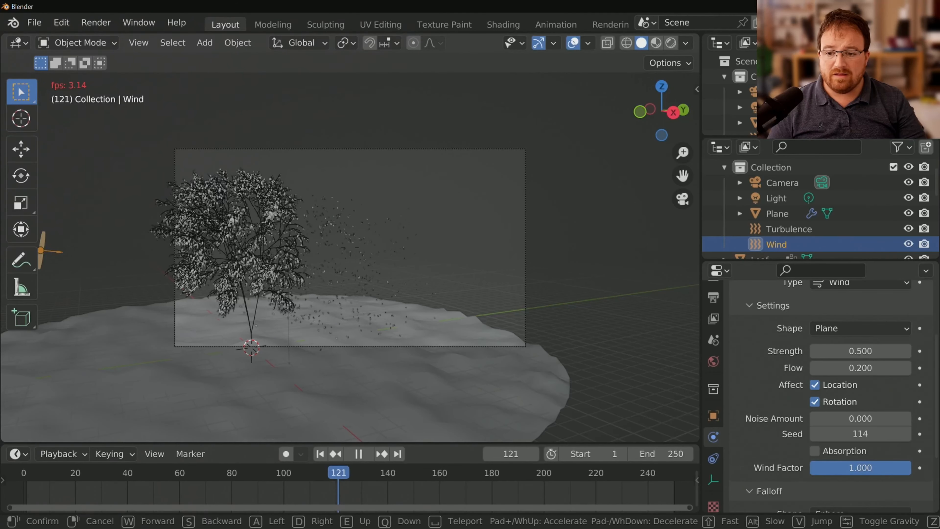
key("s")
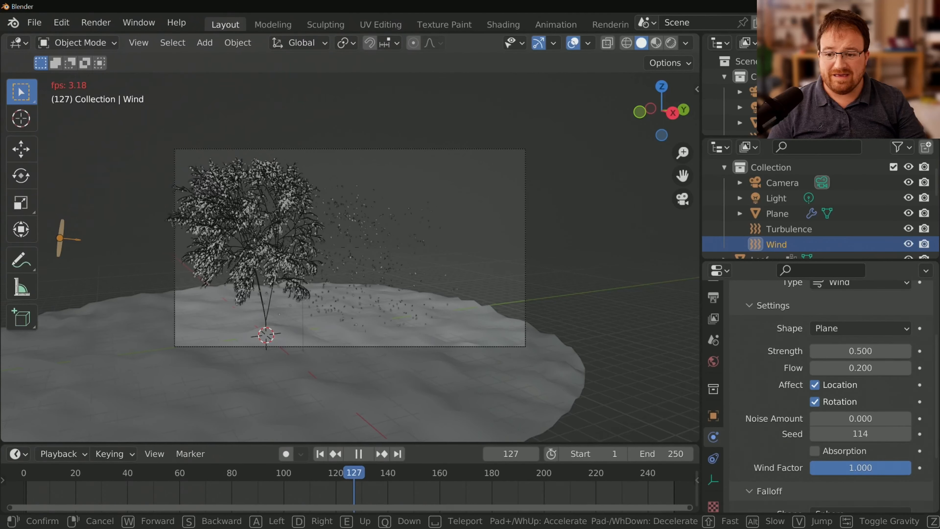
key("w")
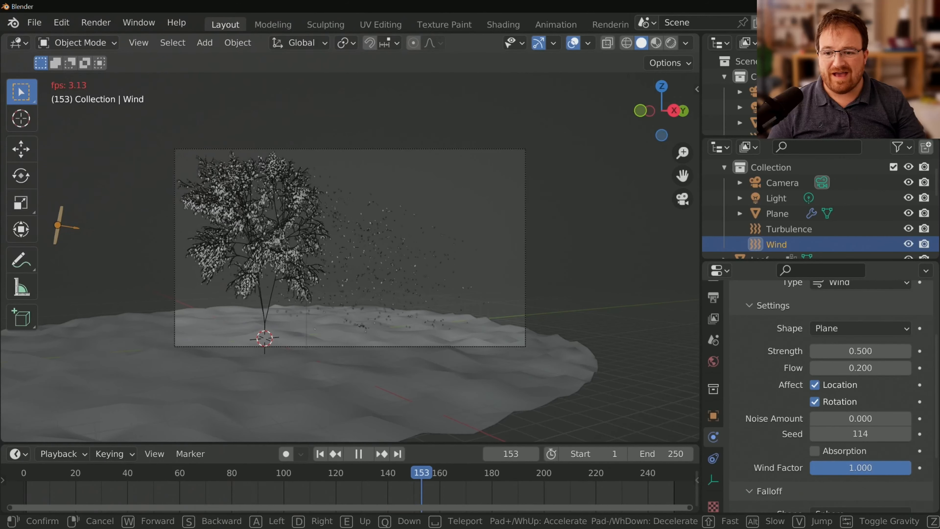
left_click(405, 239)
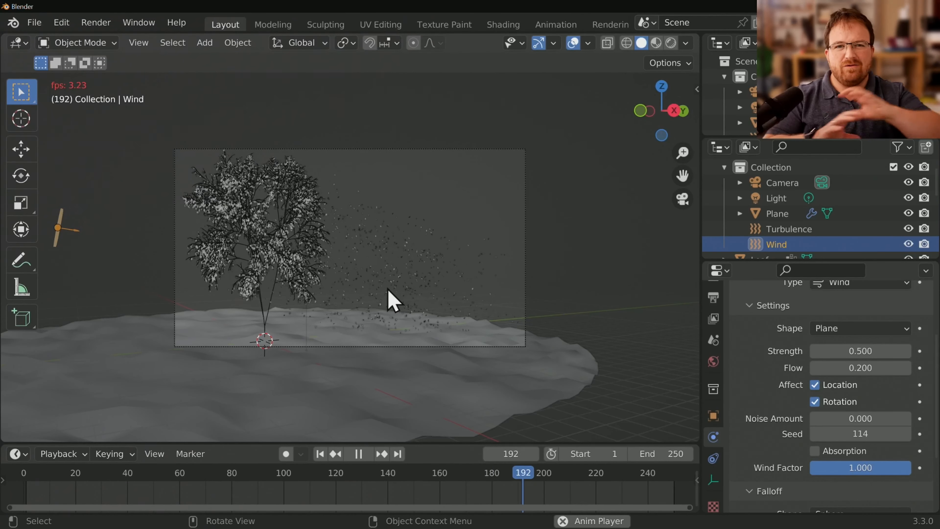
Step: Select the Turbulence force field and set its size to 0.2
left_click(759, 231)
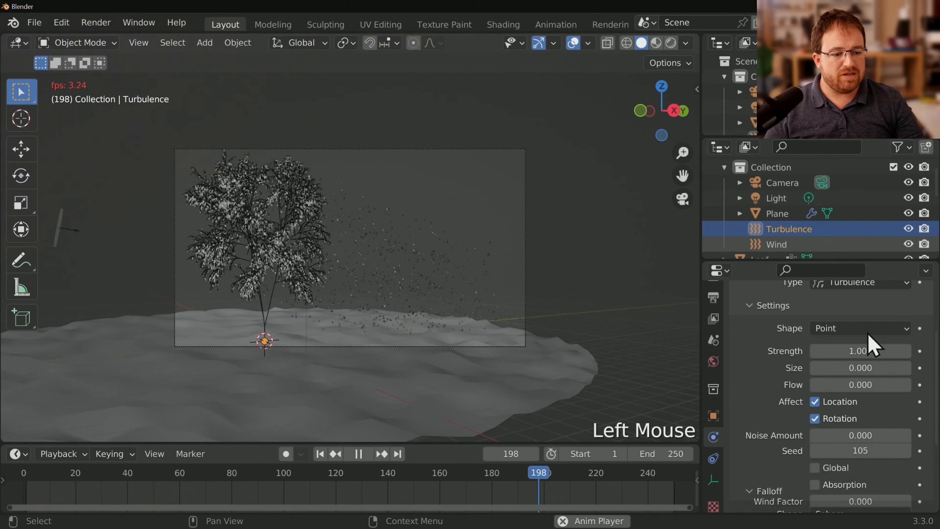
left_click(851, 369)
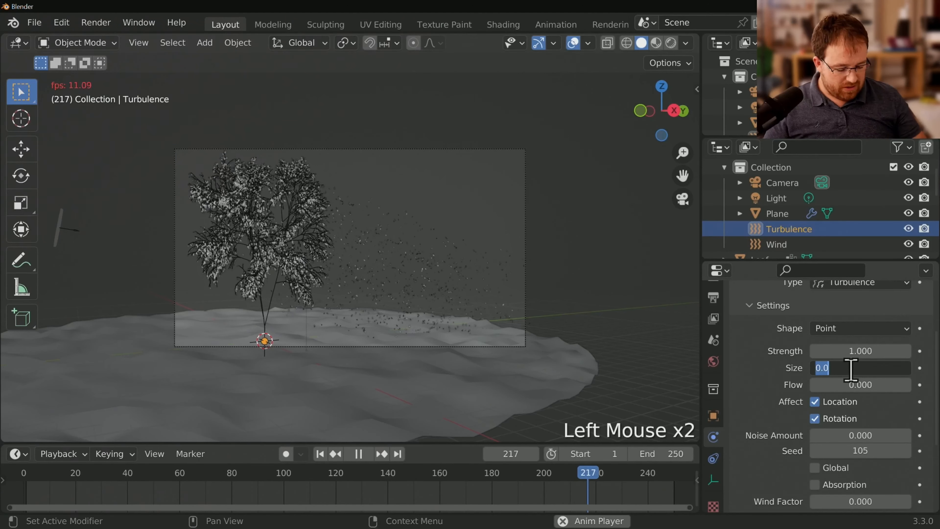
type(".2")
key("Return")
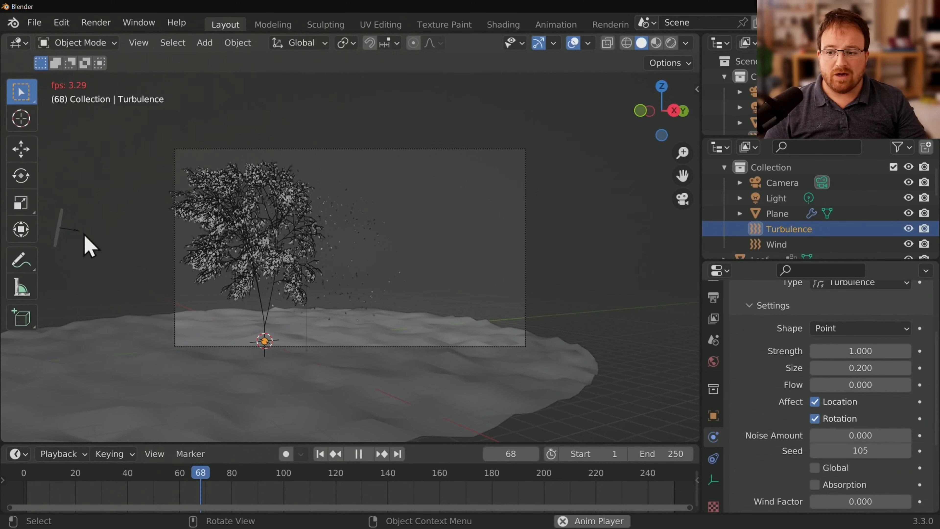
Step: From the right view, rotate the Wind field slightly and move it about 1.9 m along Y and 2.7 m up in Z
left_click(68, 232)
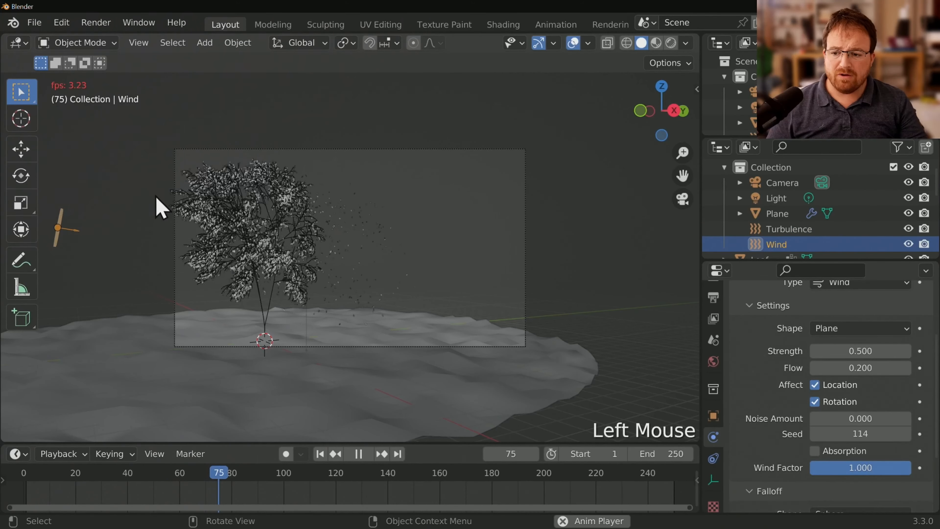
key("KP_3")
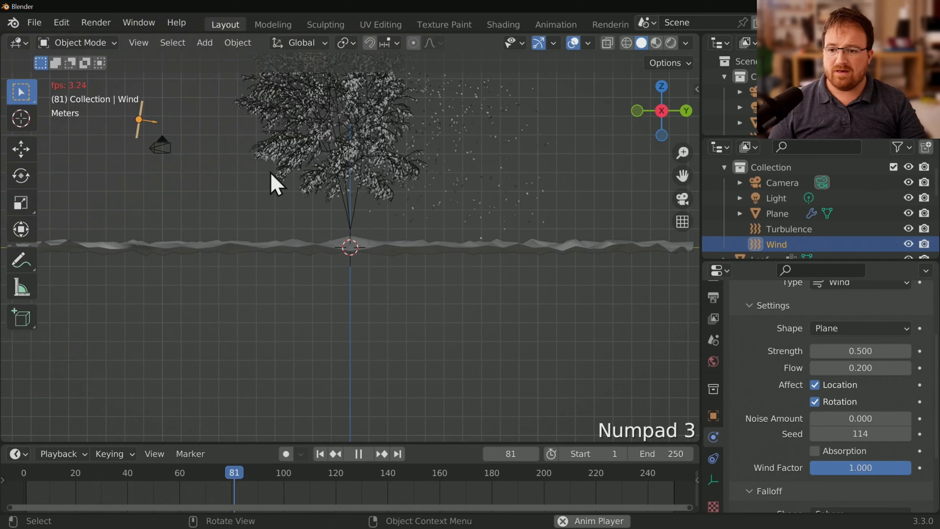
key("r")
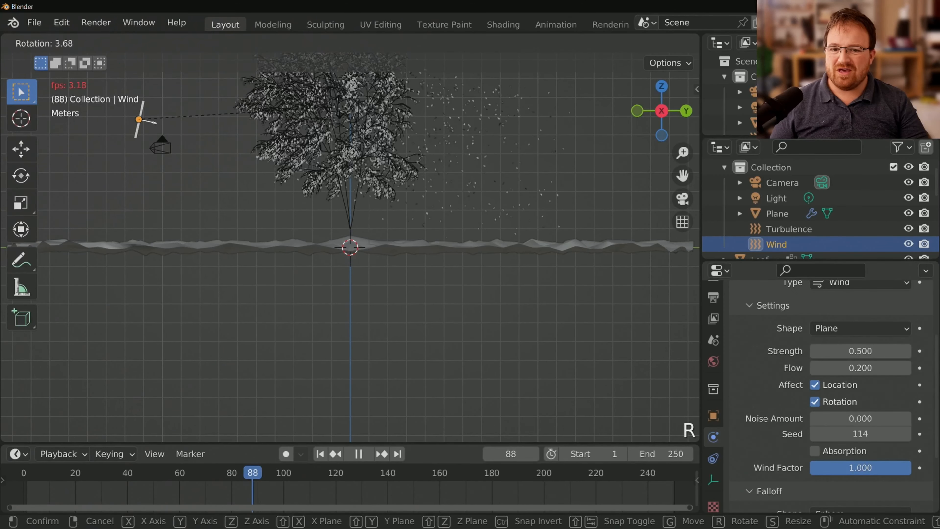
left_click(339, 107)
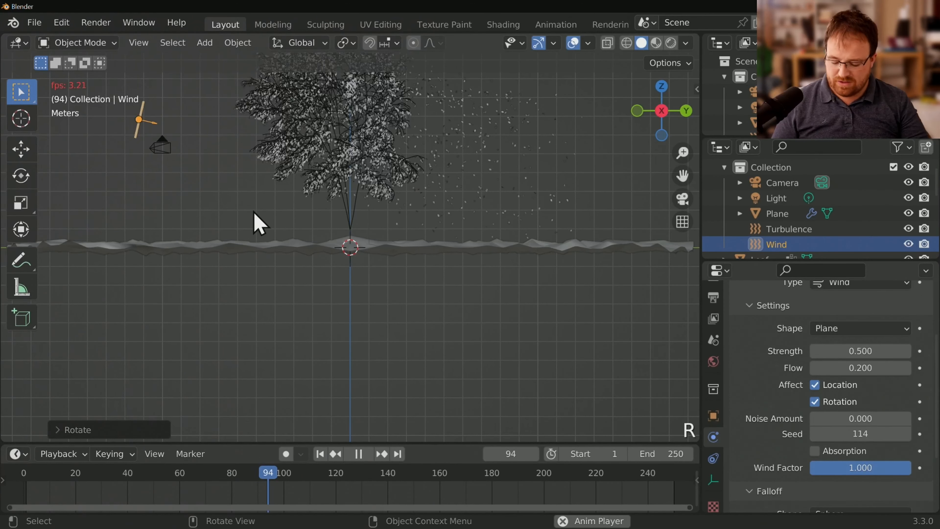
key("g")
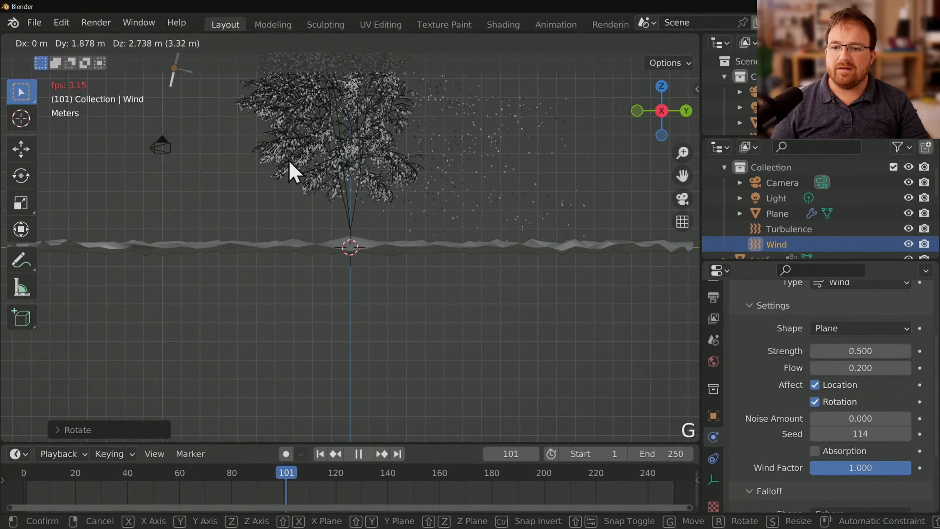
left_click(295, 171)
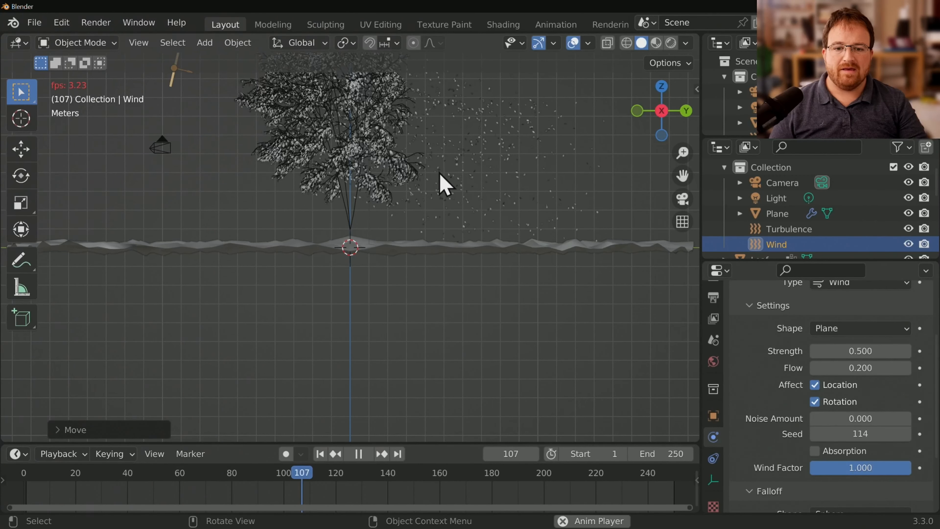
Step: Examine the whole scene in perspective during playback and review the Wind field's falloff settings
scroll(443, 184, "down", 2)
middle_click_drag(479, 239, 310, 168)
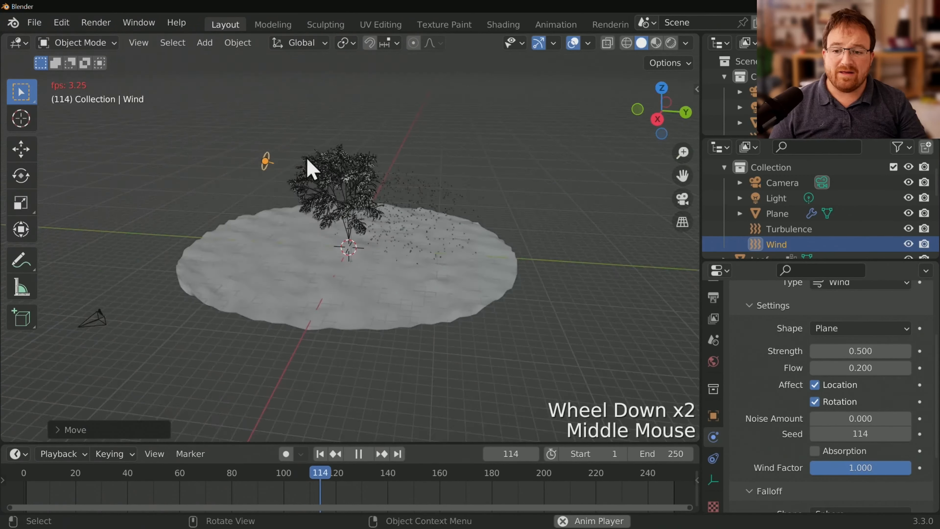
scroll(838, 420, "down", 2)
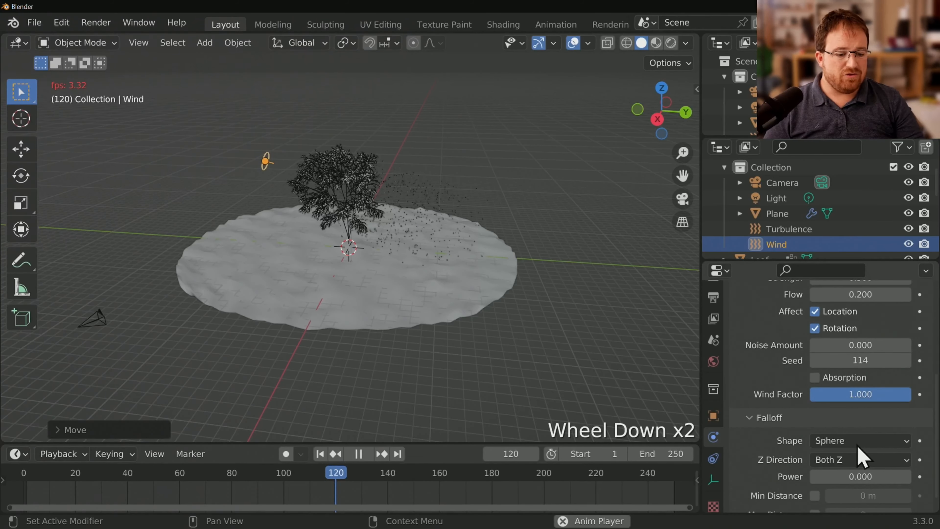
scroll(827, 444, "down", 1)
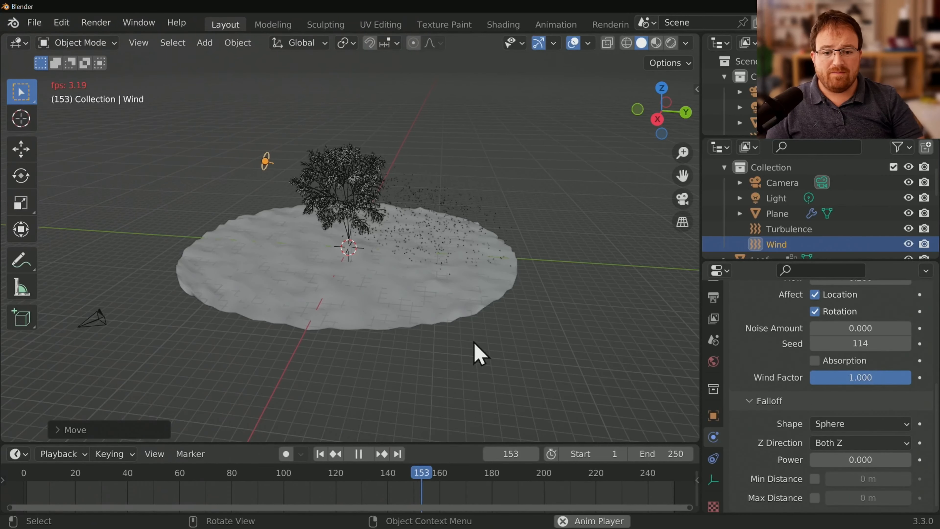
Step: Select the ground plane and create a new material for it
middle_click_drag(519, 318, 523, 321)
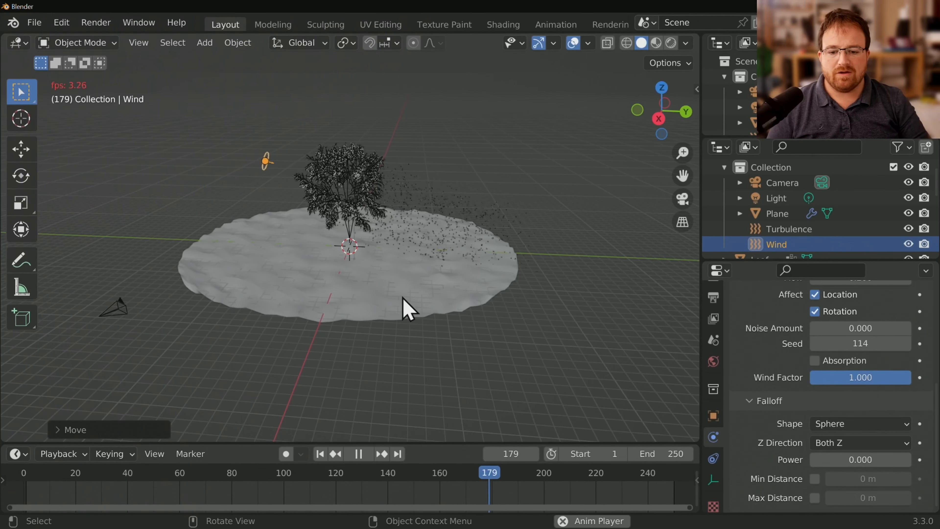
left_click(403, 306)
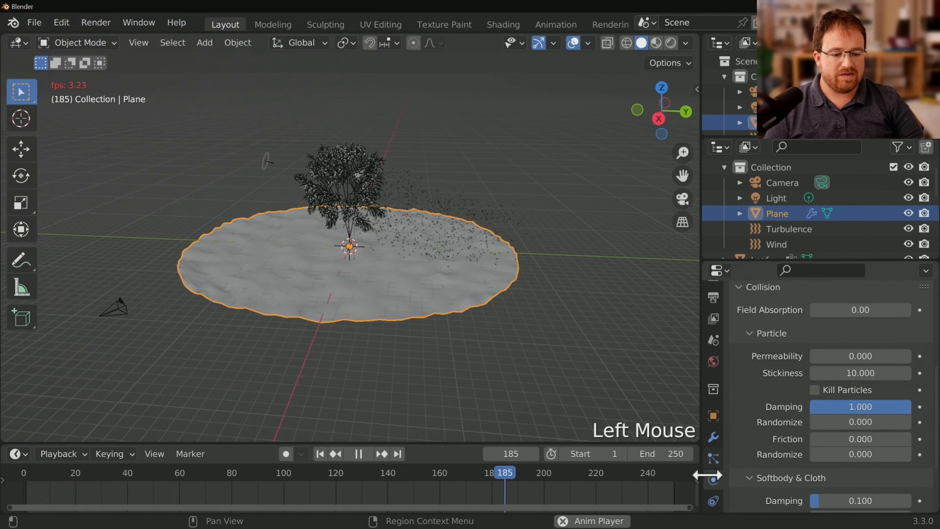
scroll(712, 481, "down", 4)
left_click(717, 467)
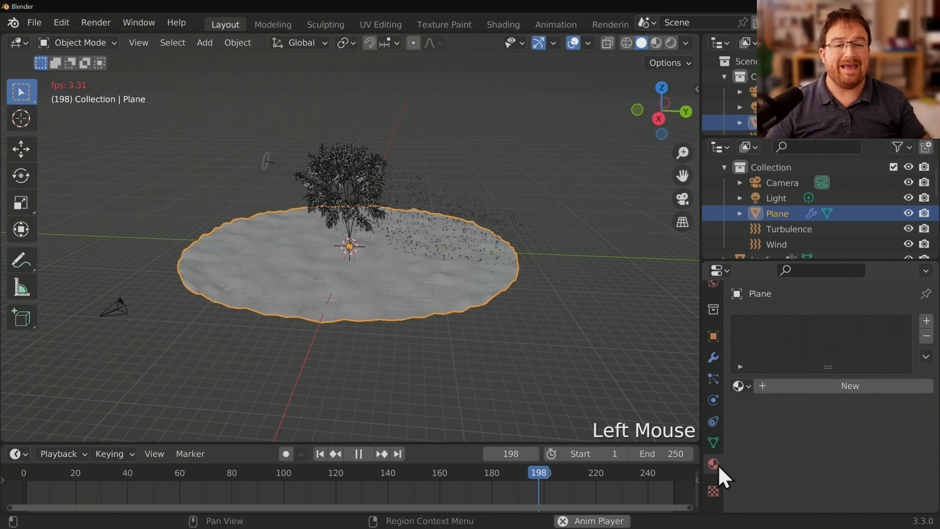
left_click(808, 382)
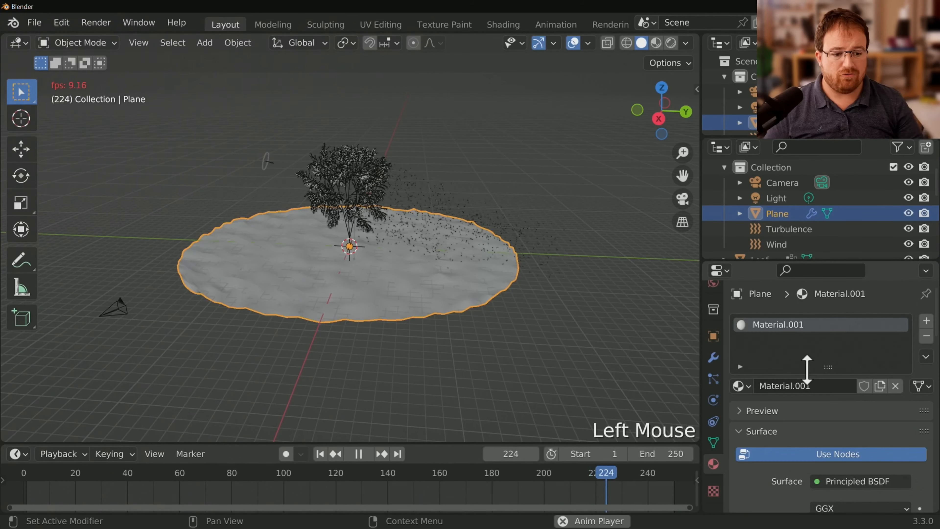
Step: Set the ground material's base color to a muted dark green, about H 0.294, S 0.729, V 0.114
scroll(851, 428, "down", 3)
scroll(848, 433, "up", 2)
scroll(855, 444, "down", 1)
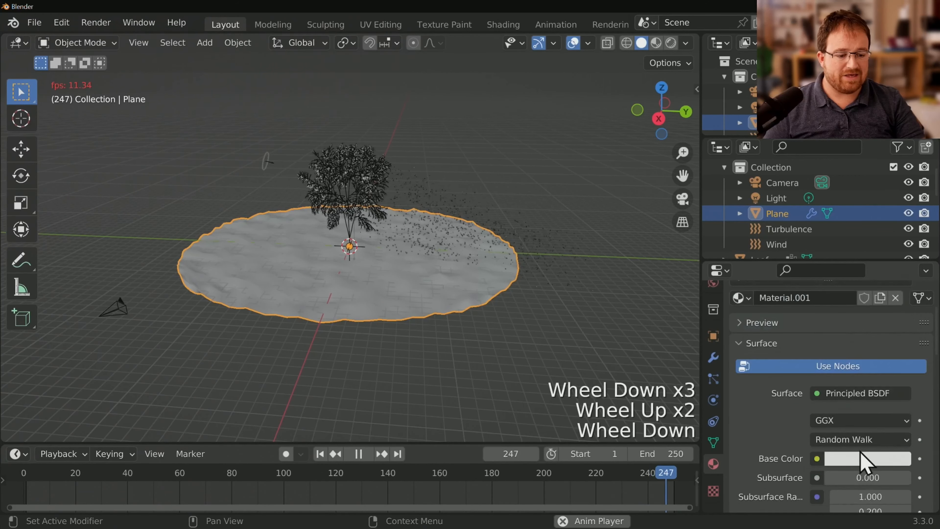
left_click(866, 459)
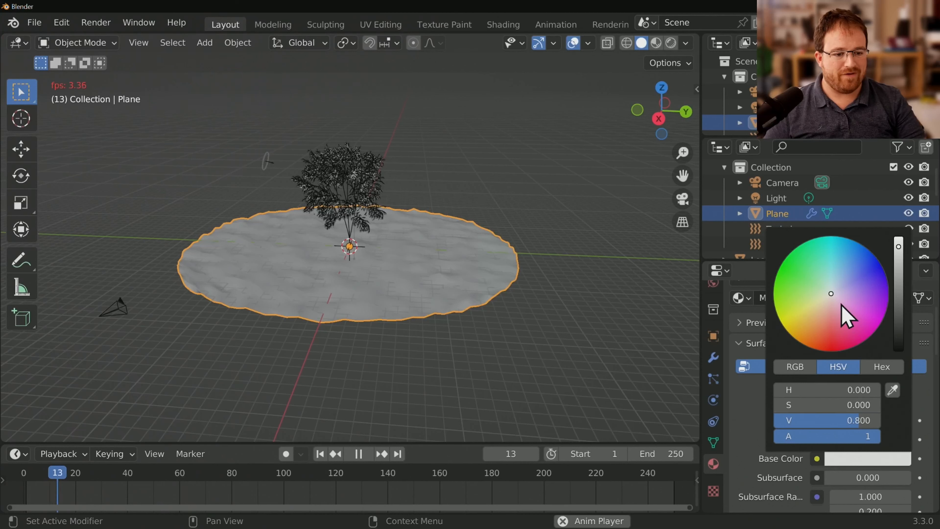
left_click(781, 262)
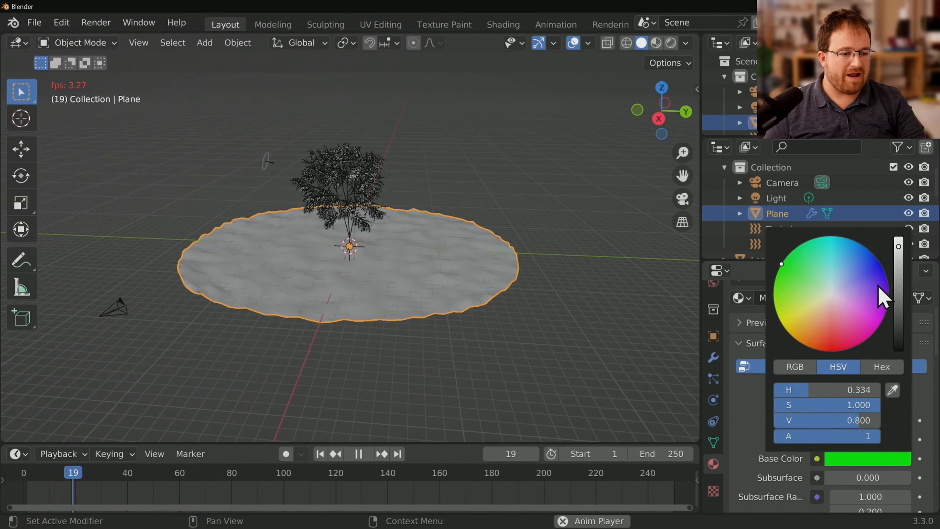
left_click(898, 292)
left_click(899, 298)
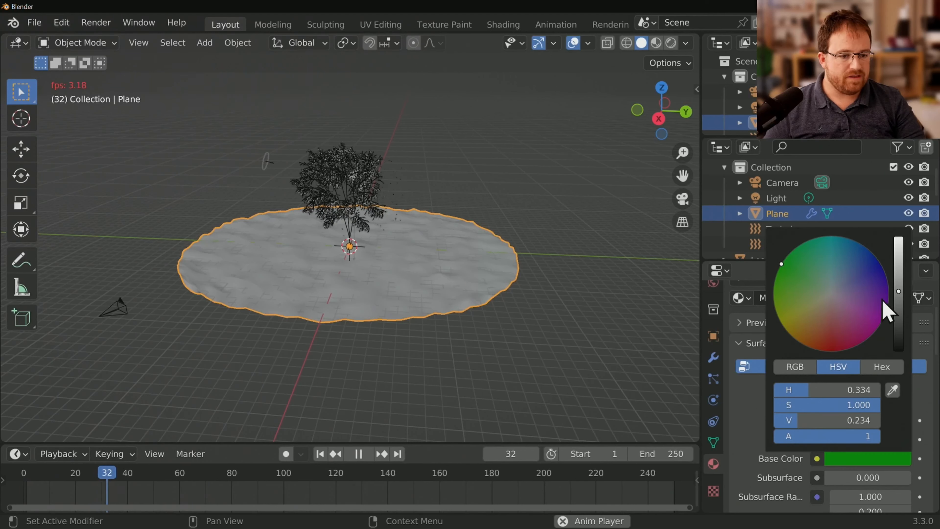
left_click(808, 286)
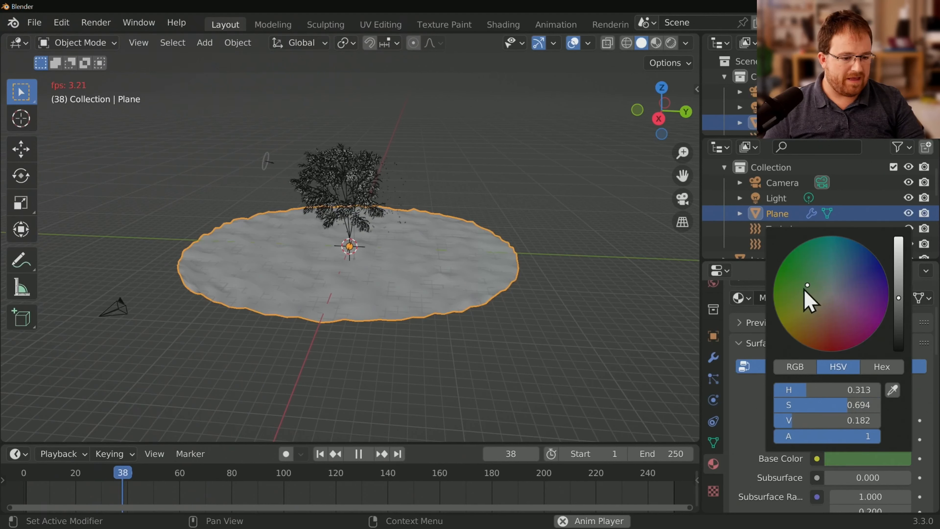
left_click(900, 317)
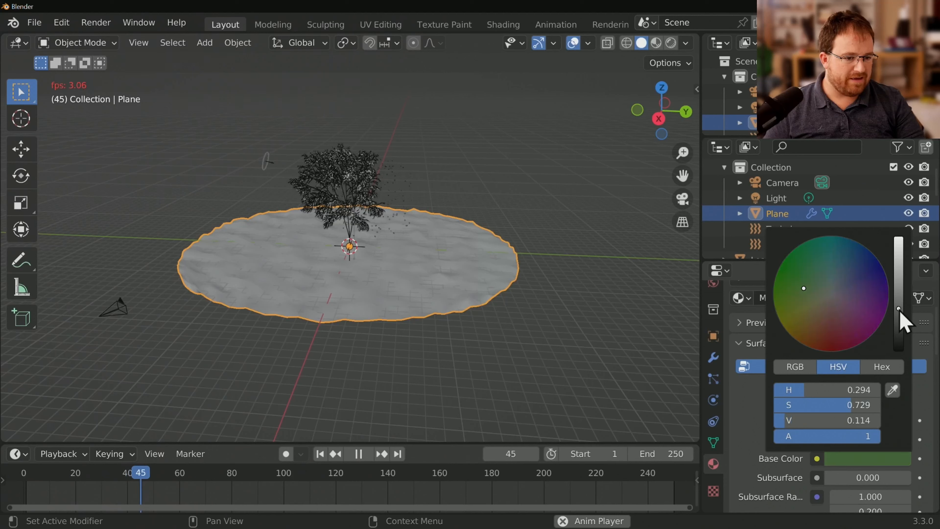
Step: Switch the viewport shading to Material Preview and get a closer look at the tree and green ground
left_click(656, 44)
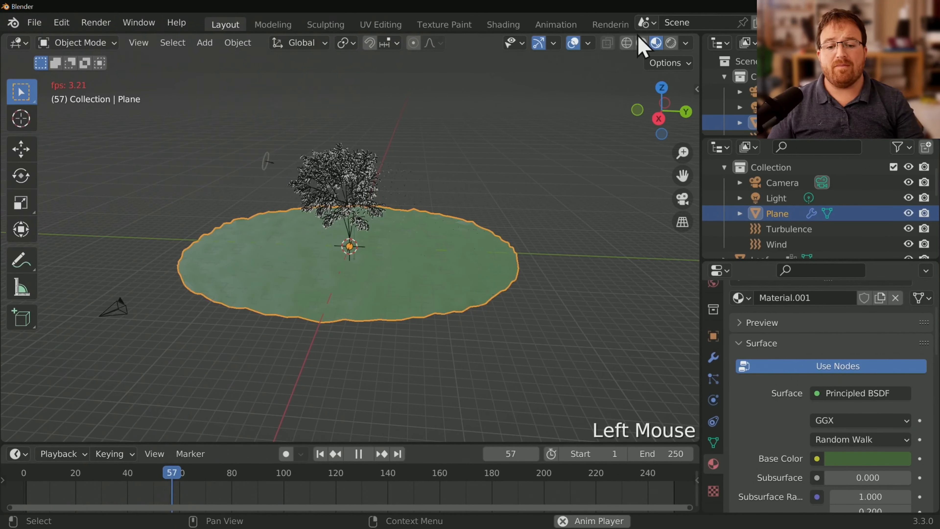
scroll(442, 232, "up", 3)
scroll(346, 151, "up", 1)
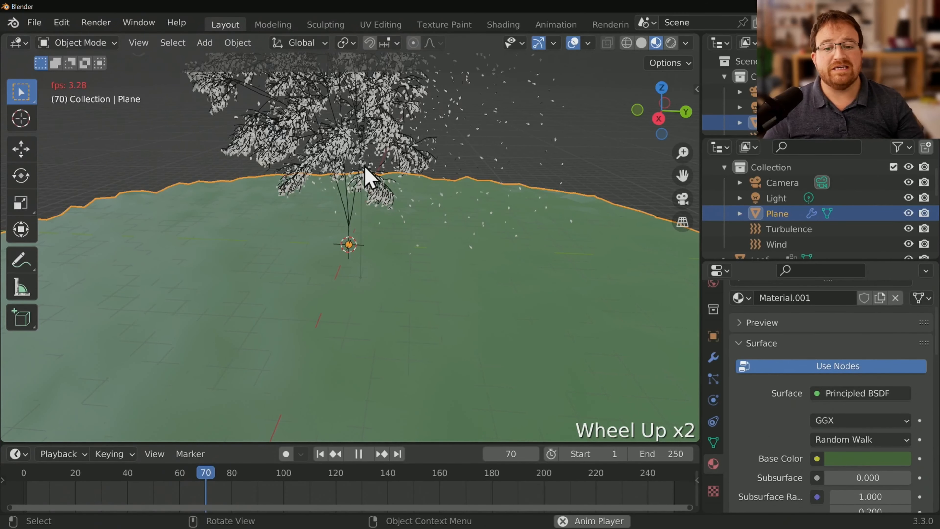
Step: Try to rename the ground plane's material to Ground while the animation is playing
left_click(350, 228)
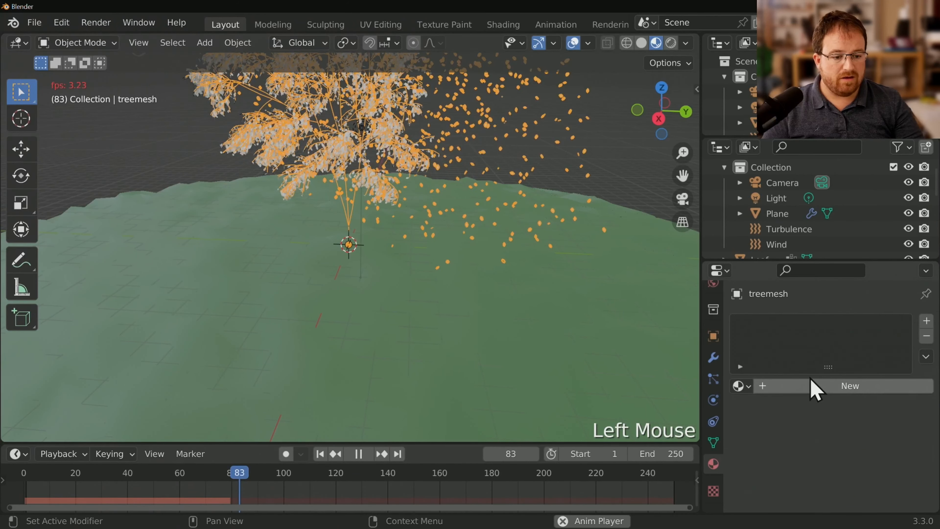
left_click(541, 341)
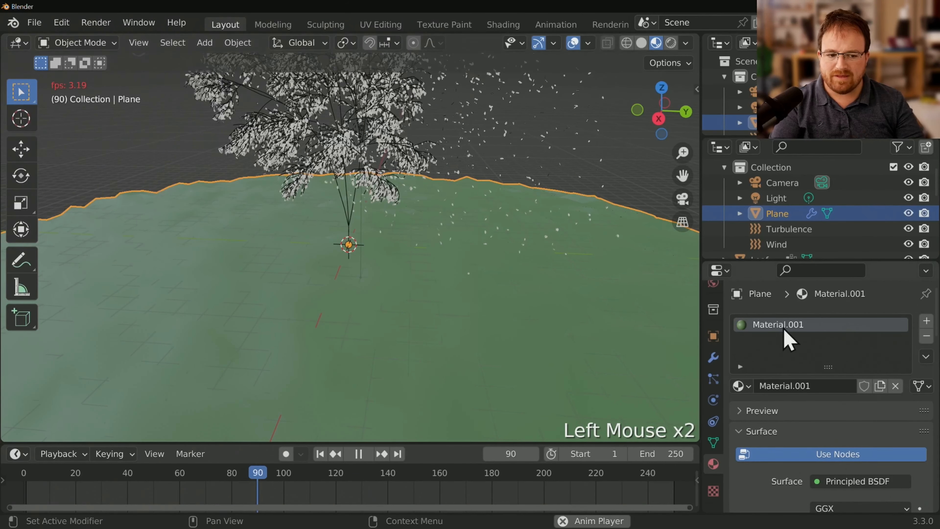
left_click(784, 331)
left_click(784, 331)
type("Ground")
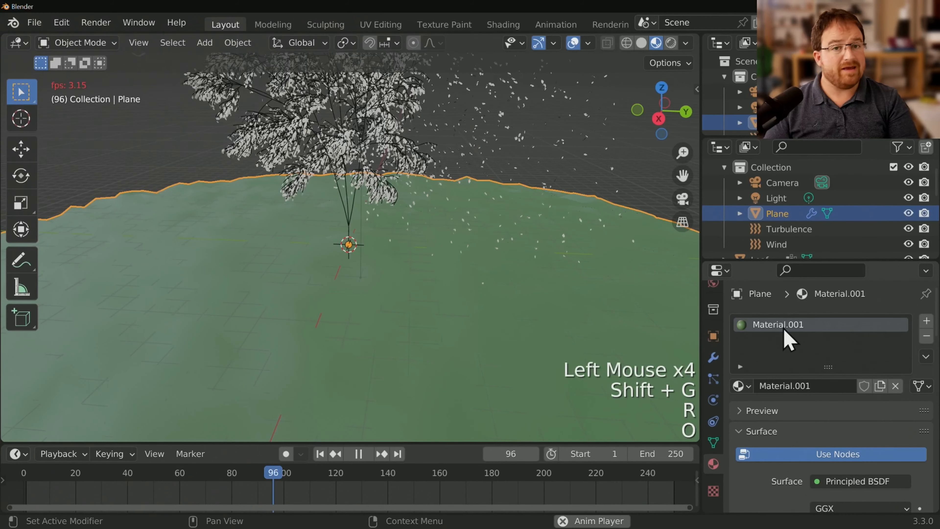
key("Return")
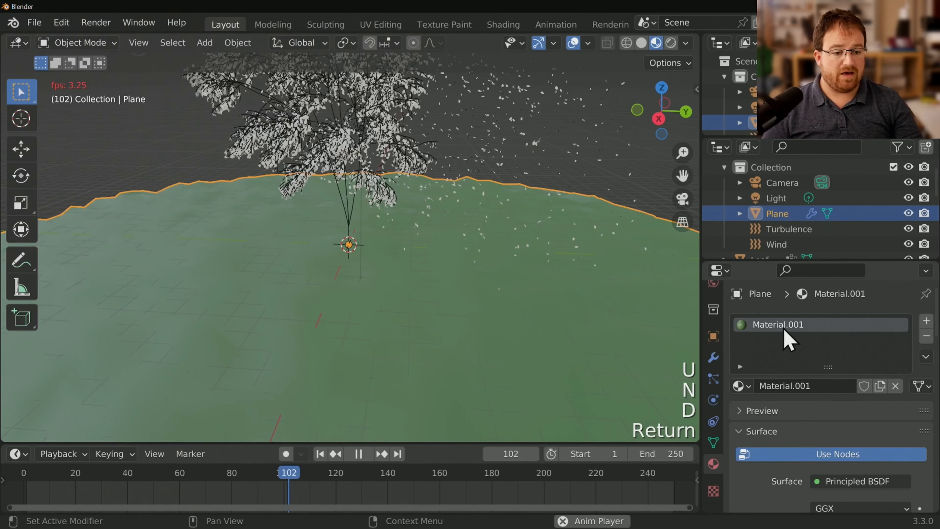
double_click(786, 338)
Step: Stop the animation playback and rename the ground plane's material to Ground
left_click(358, 453)
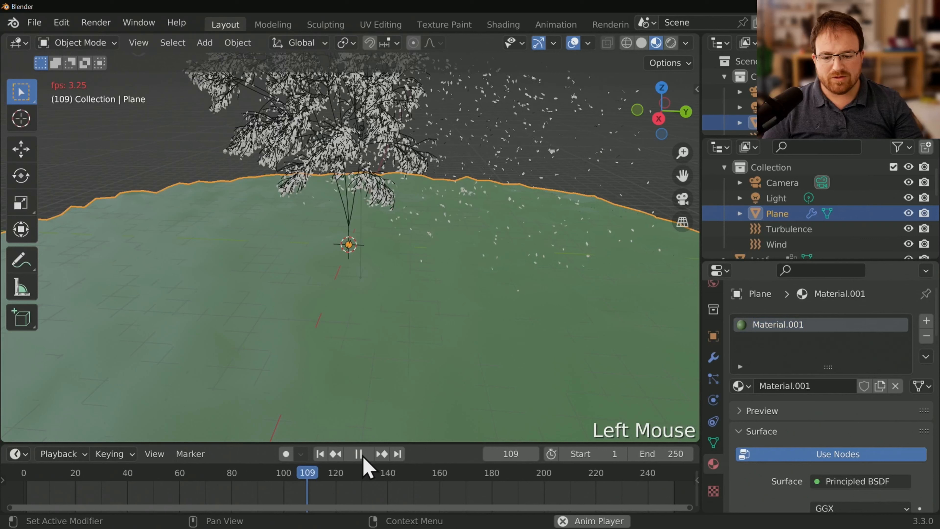
left_click(359, 454)
double_click(806, 323)
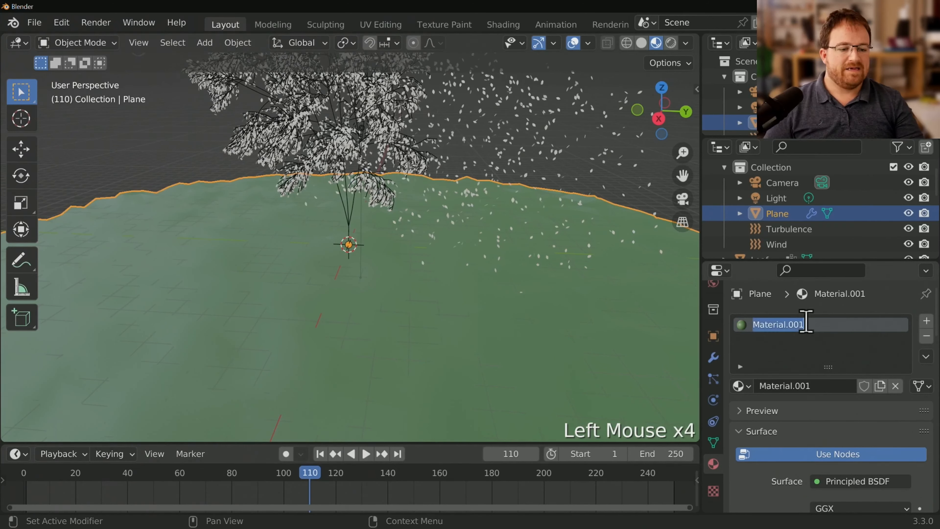
type("Ground")
key("Return")
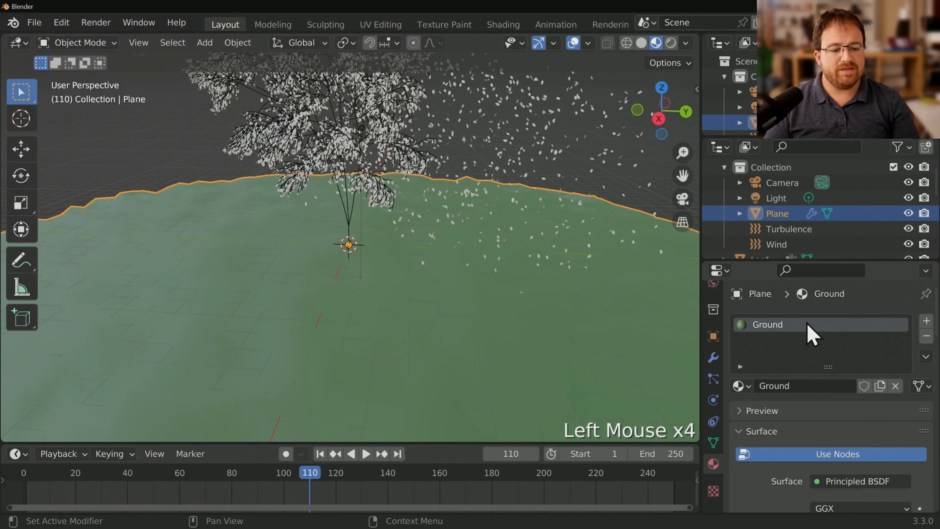
Step: Select the tree trunk and branch mesh, create a new material for it and name it Tree
left_click(351, 226)
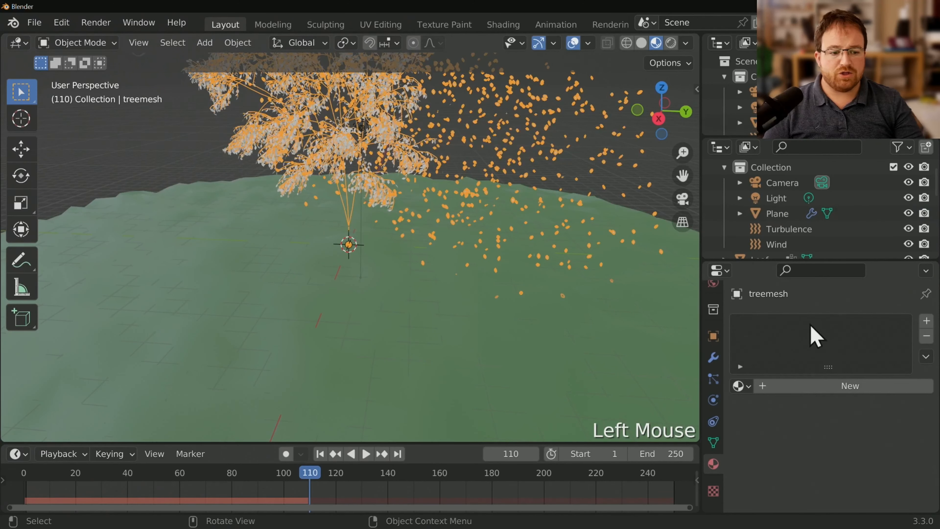
left_click(825, 409)
left_click(824, 388)
double_click(773, 324)
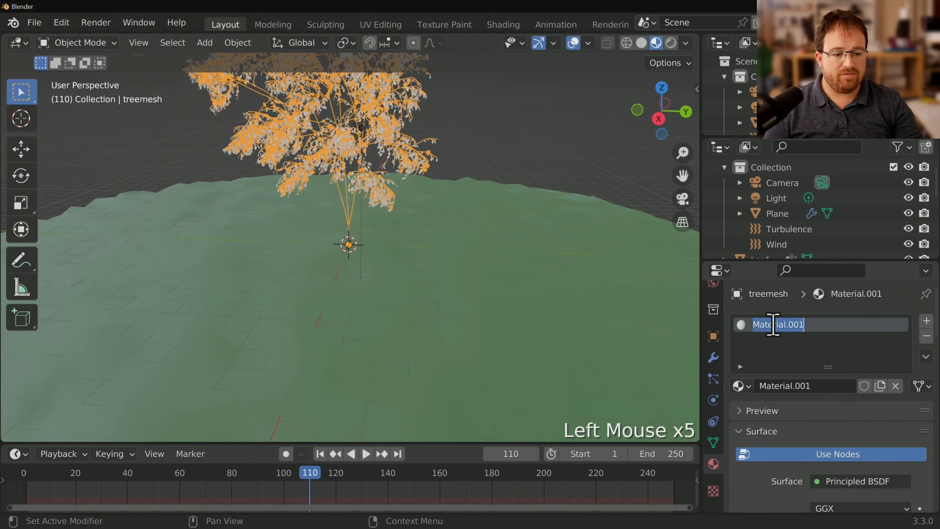
type("Tree")
key("Return")
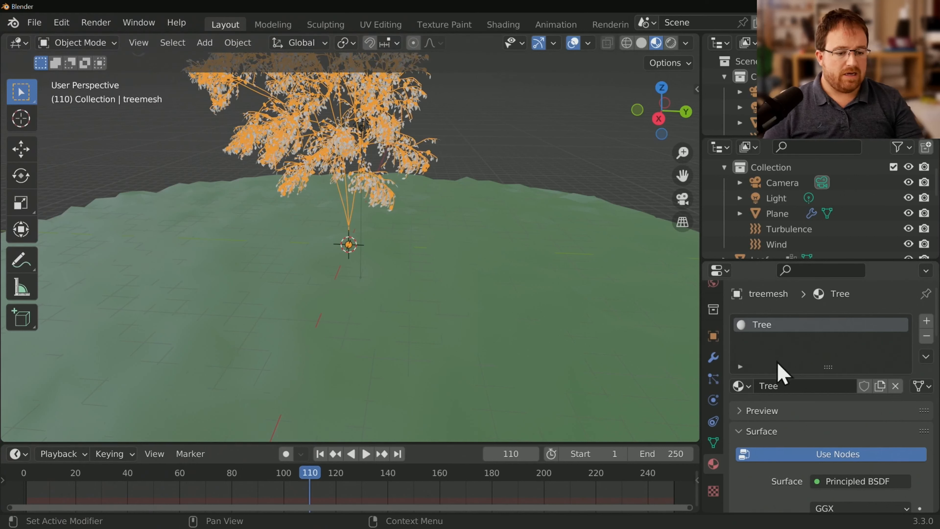
Step: Set the Tree material's base color to a dark brown
scroll(853, 476, "down", 4)
left_click(860, 444)
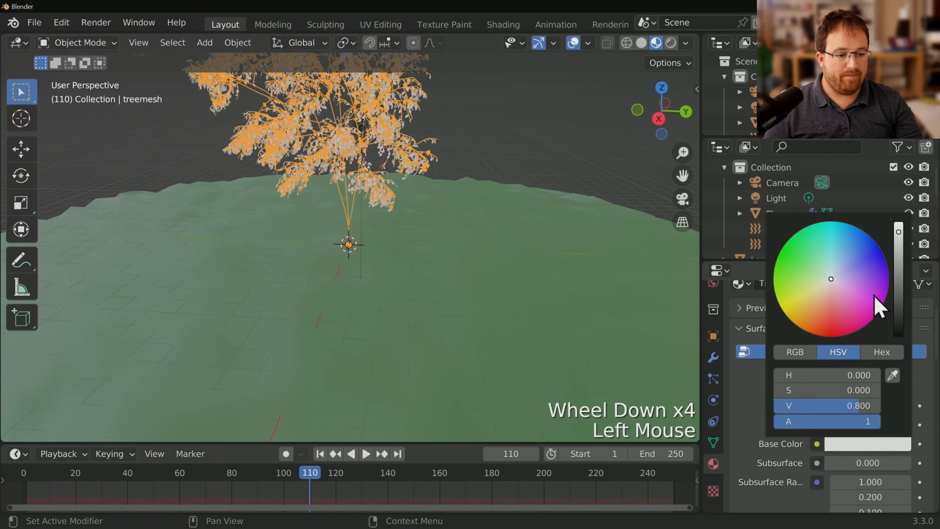
left_click(821, 292)
left_click_drag(898, 231, 898, 305)
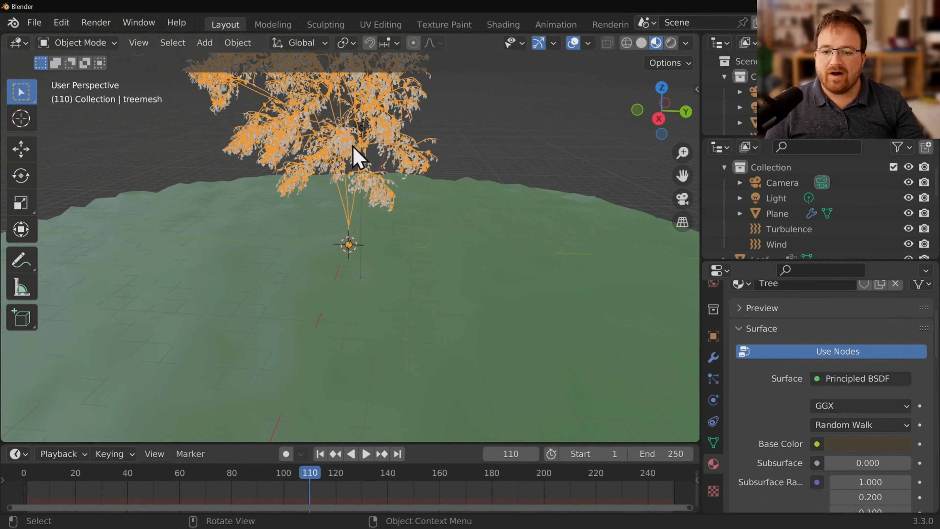
Step: Select the leaves object on the tree, create a new material for it and name it Leaves
double_click(356, 154)
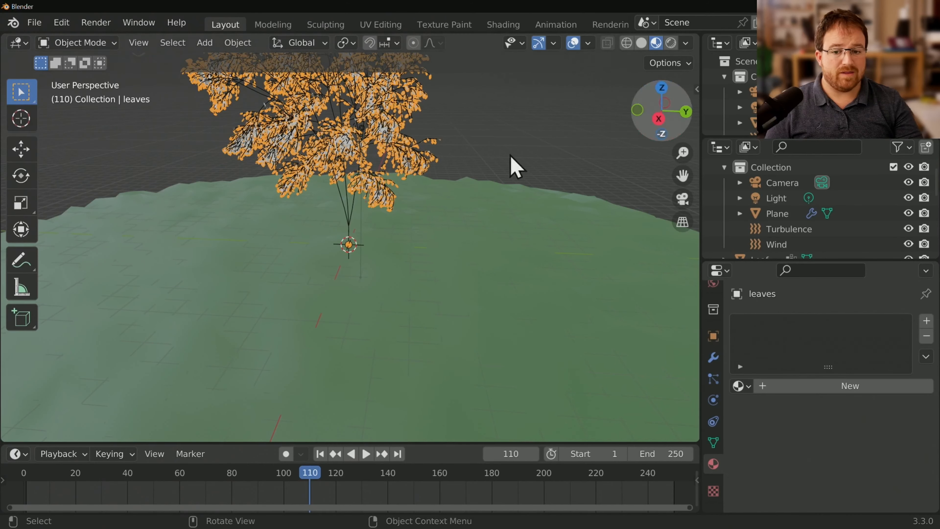
left_click(383, 199)
scroll(388, 203, "up", 4)
scroll(388, 203, "down", 3)
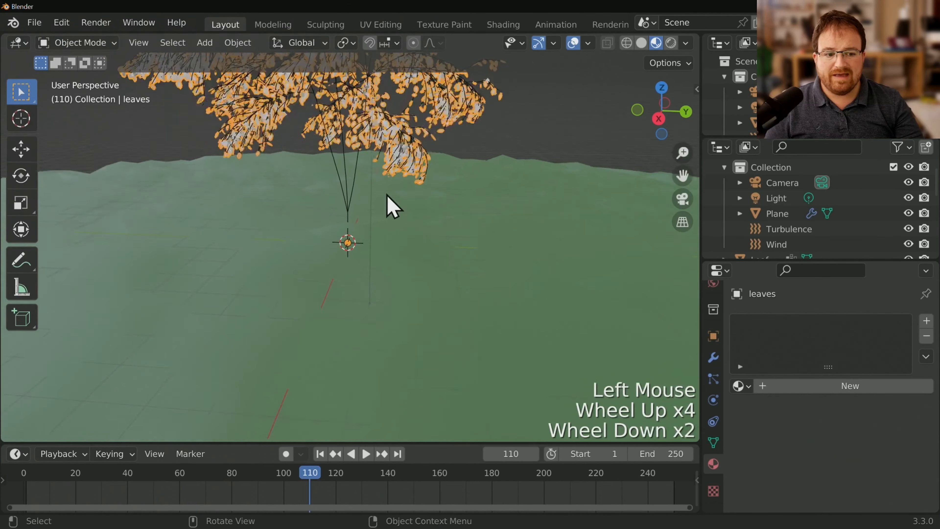
left_click(868, 388)
double_click(776, 324)
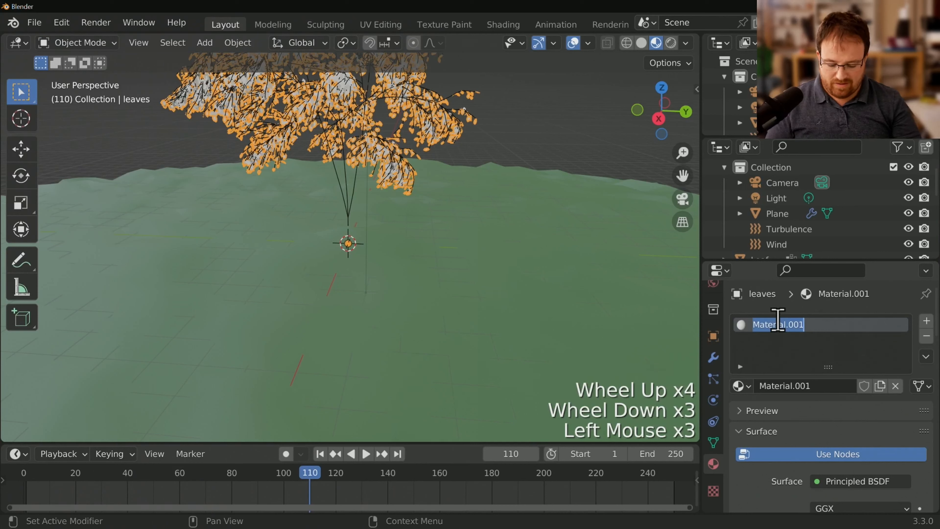
type("Leaves")
key("Return")
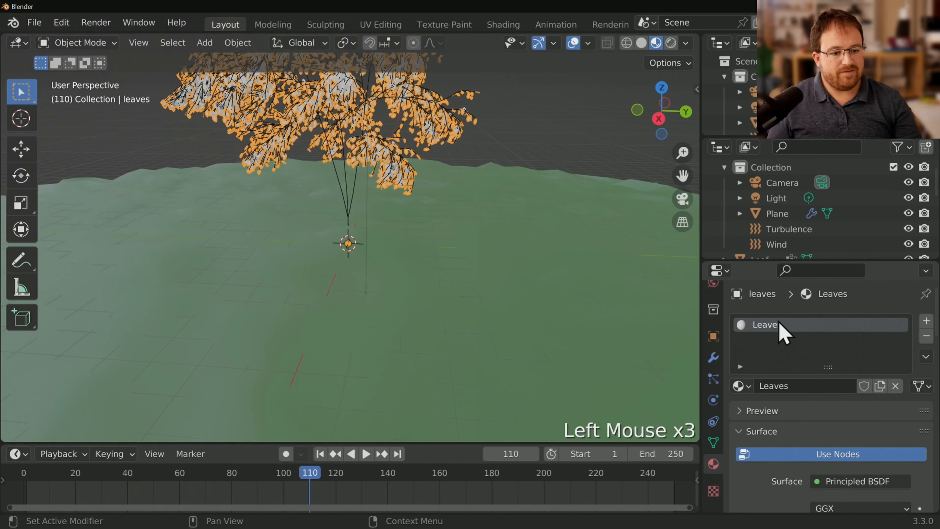
Step: Set the Leaves material's base color to a bright, saturated green
scroll(838, 398, "down", 6)
scroll(834, 393, "down", 2)
left_click(866, 341)
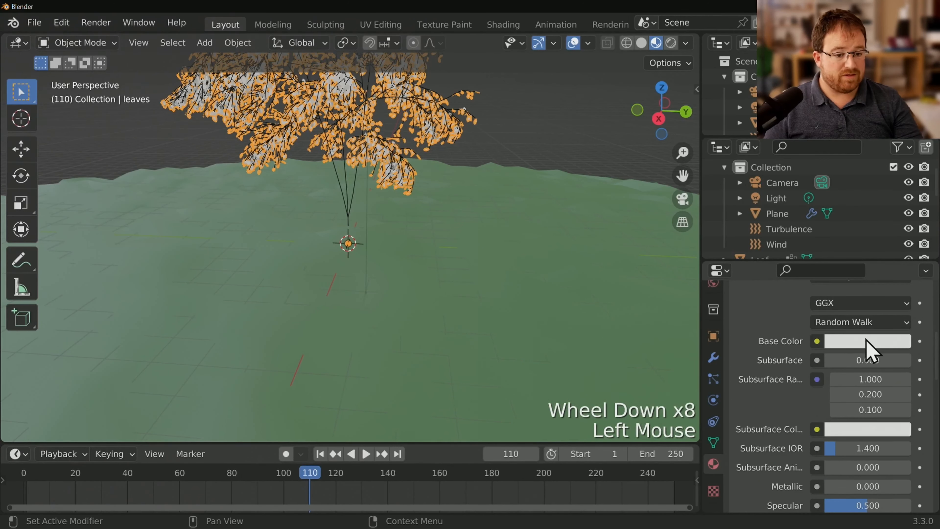
left_click(784, 146)
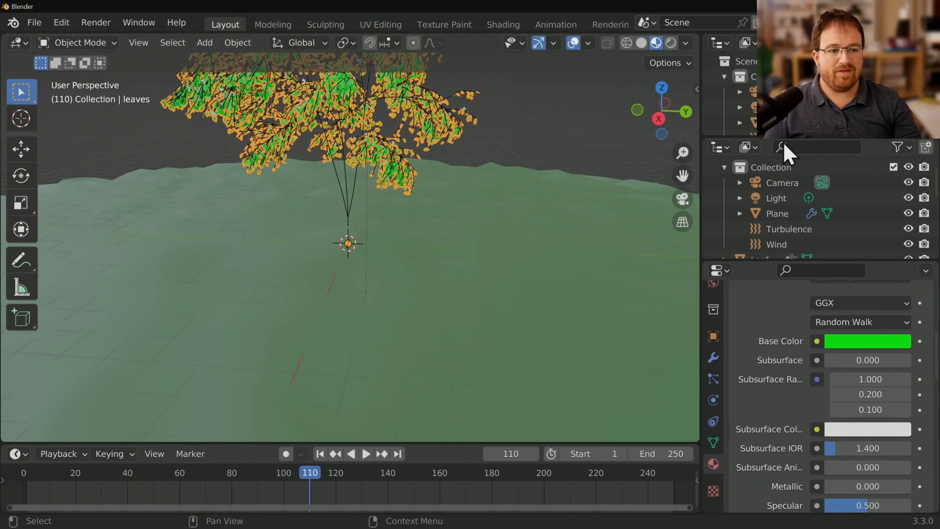
Step: Assign the existing Leaves material to the Leaf object
scroll(794, 137, "down", 4)
left_click(747, 105)
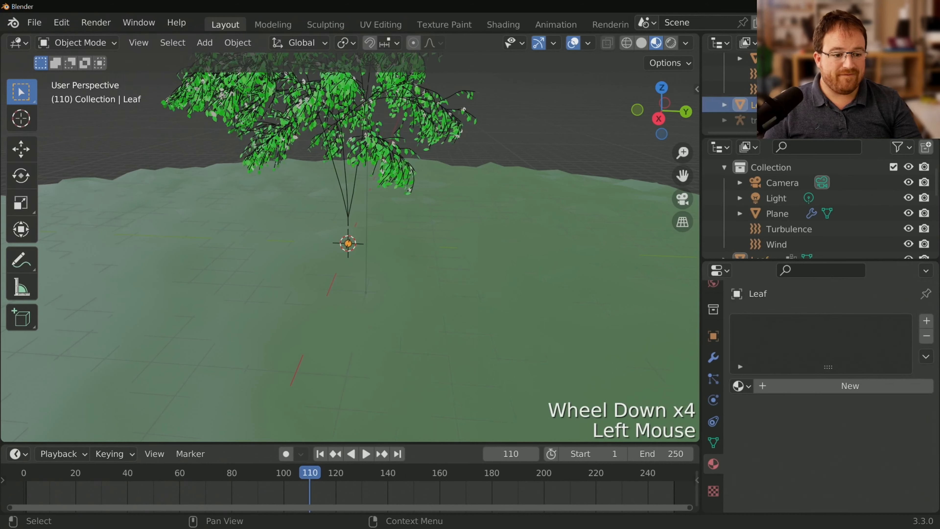
left_click(739, 387)
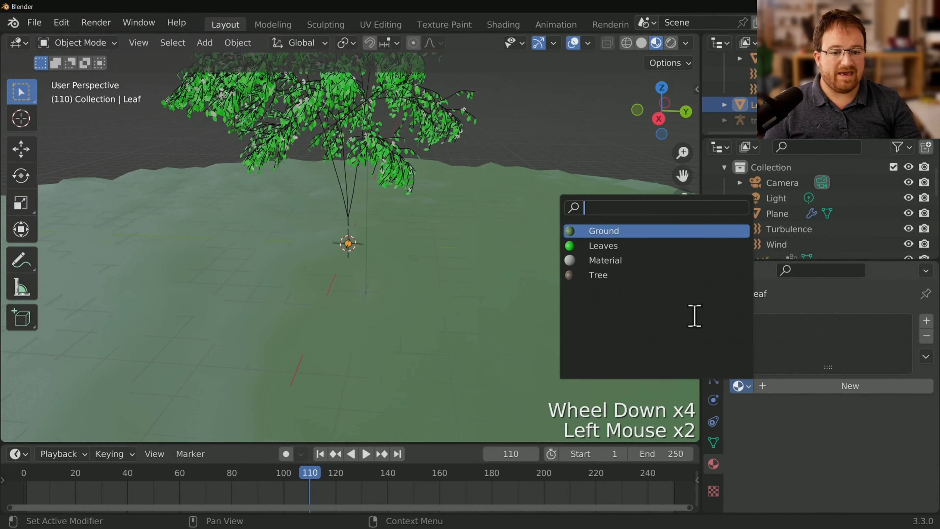
left_click(633, 245)
Step: Go to frame 180 and render a still image to examine the tree and leaves, closing the render when done
scroll(592, 329, "down", 4)
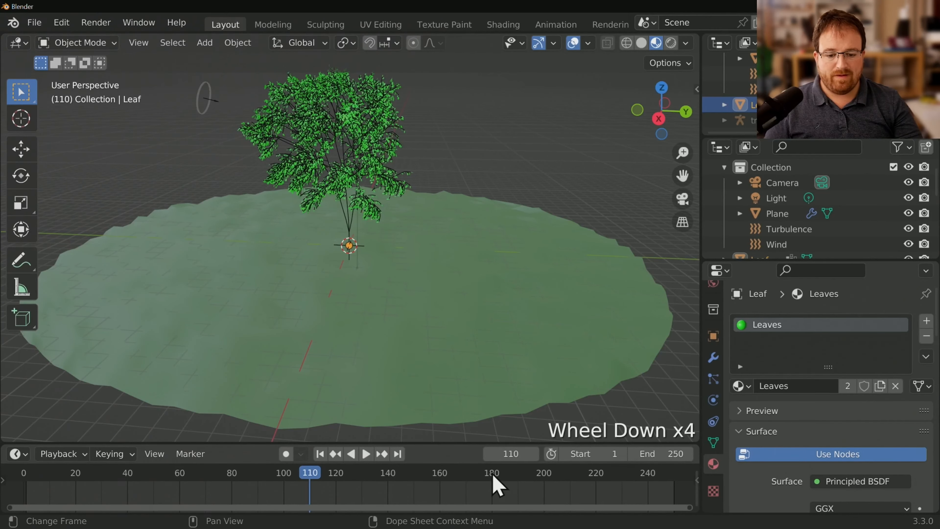
middle_click_drag(283, 326, 398, 157)
middle_click_drag(548, 298, 451, 305)
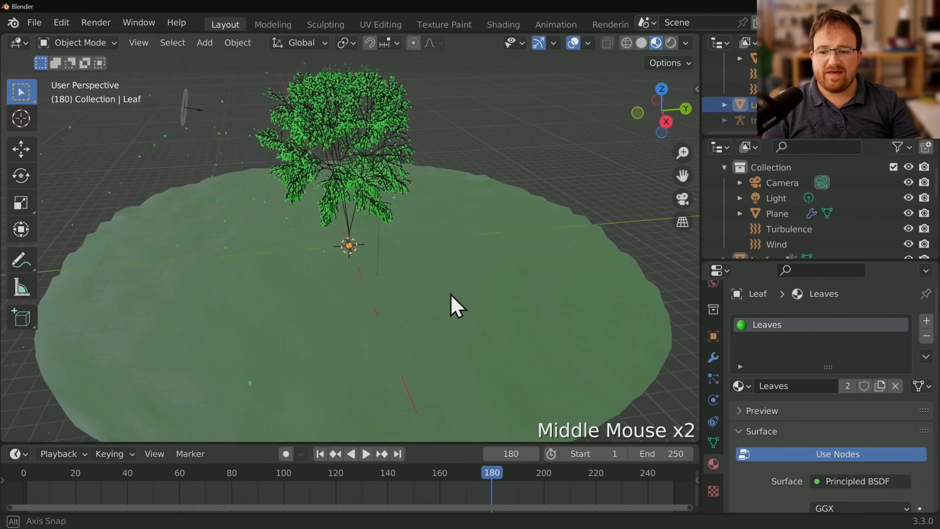
key("F12")
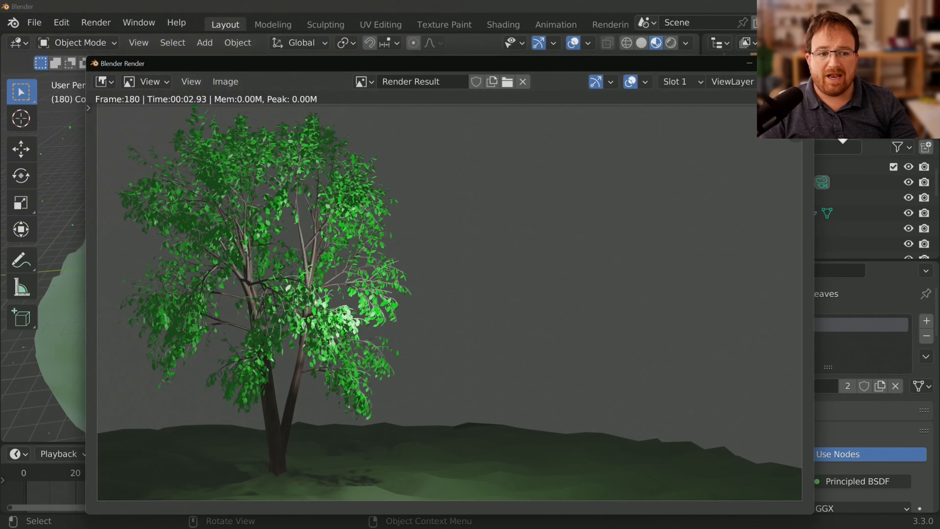
key("Escape")
Step: Delete the point light from the scene
scroll(727, 103, "up", 3)
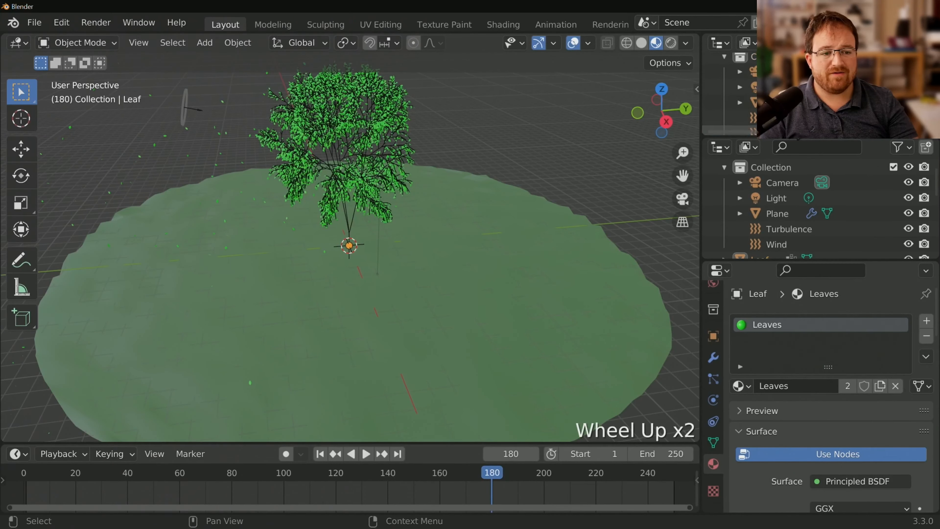
left_click(727, 101)
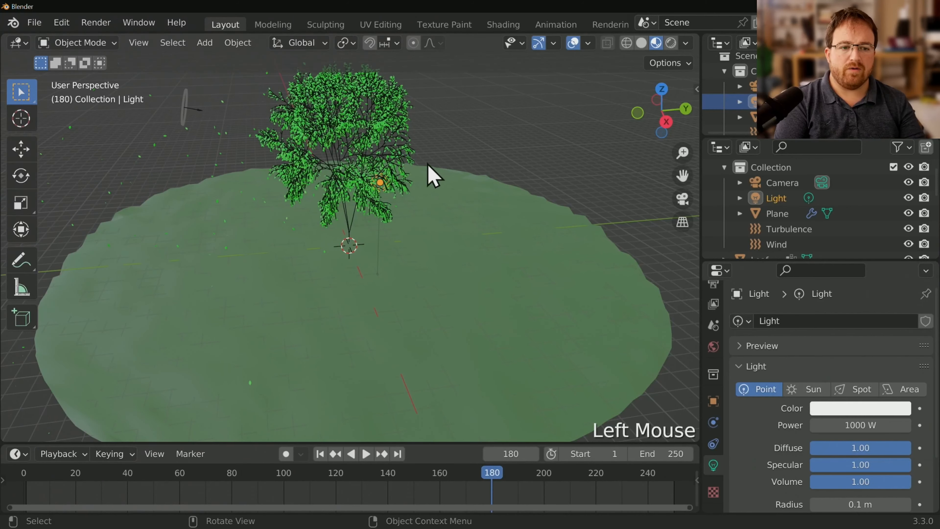
key("Delete")
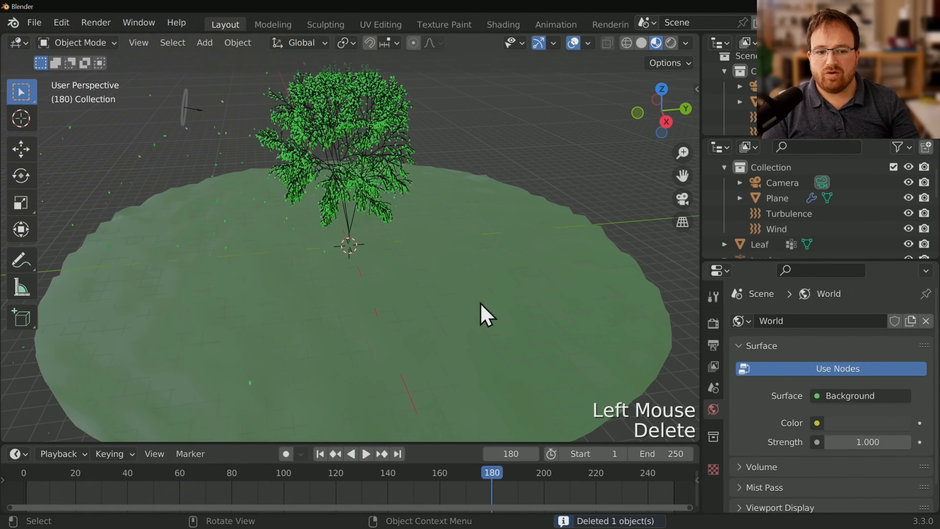
Step: Return to frame 1 and open the Cache settings of the tree mesh's particle system
middle_click_drag(485, 314, 500, 273)
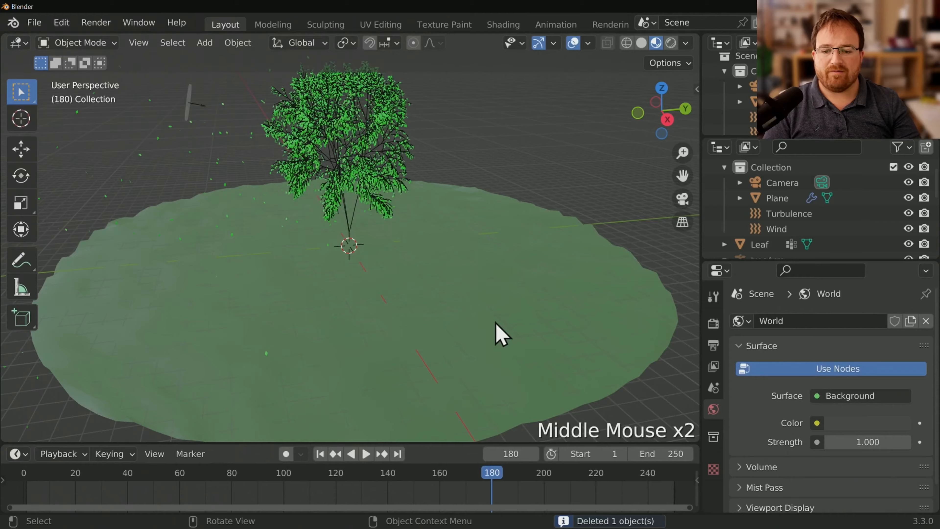
middle_click_drag(209, 290, 188, 268)
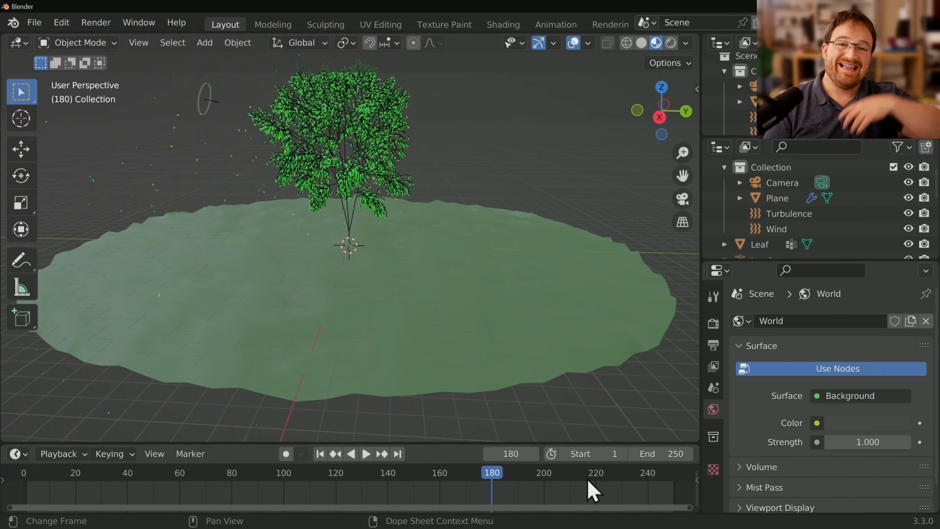
left_click(321, 454)
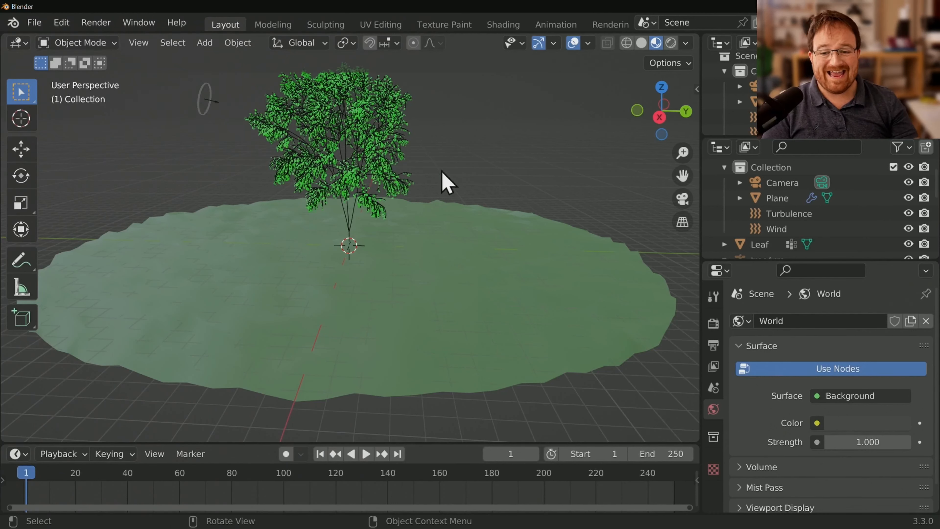
left_click(354, 239)
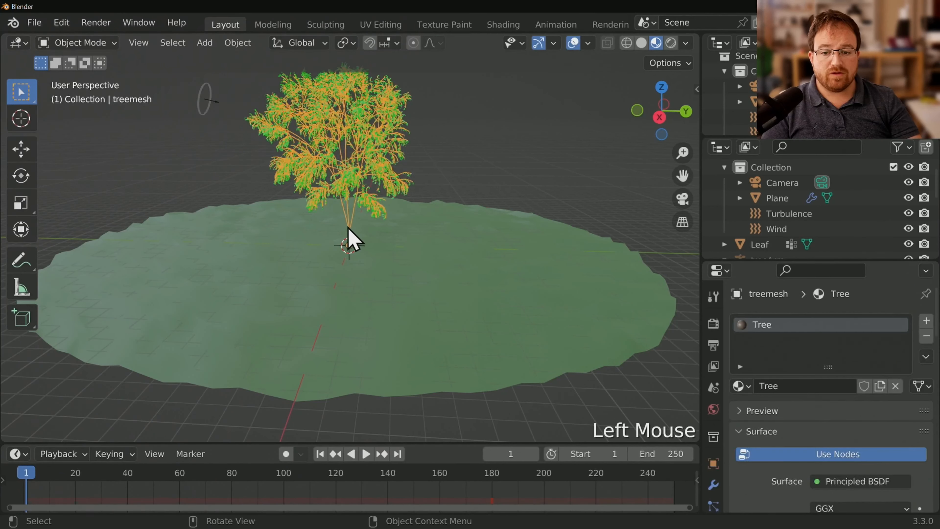
left_click(720, 479)
scroll(821, 413, "down", 8)
scroll(821, 413, "down", 1)
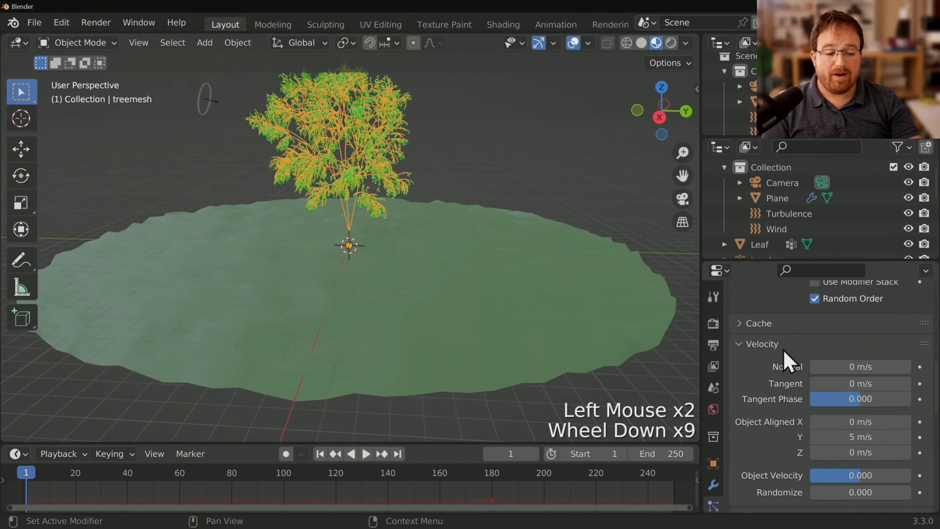
left_click(738, 322)
scroll(788, 330, "down", 3)
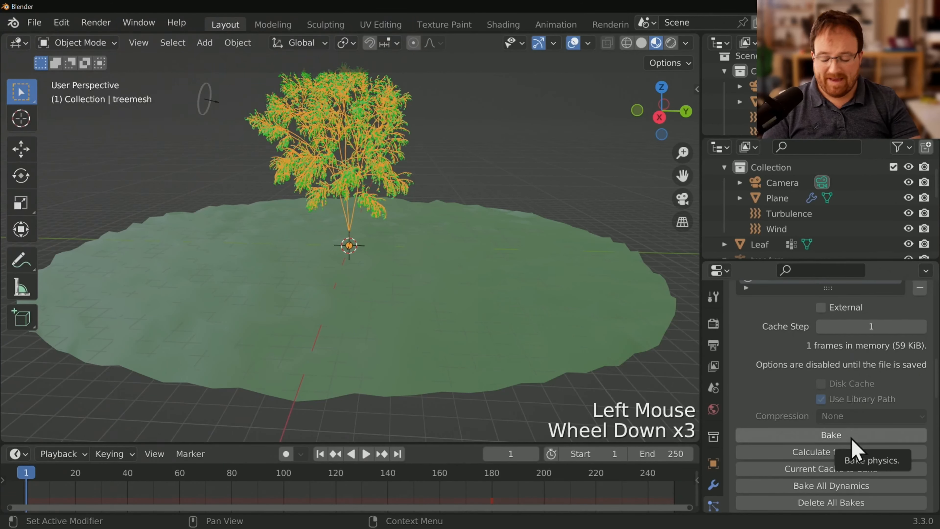
Step: Save the project as YT_Tree_Recording.blend in the TechEdMike folder
key("ctrl+s")
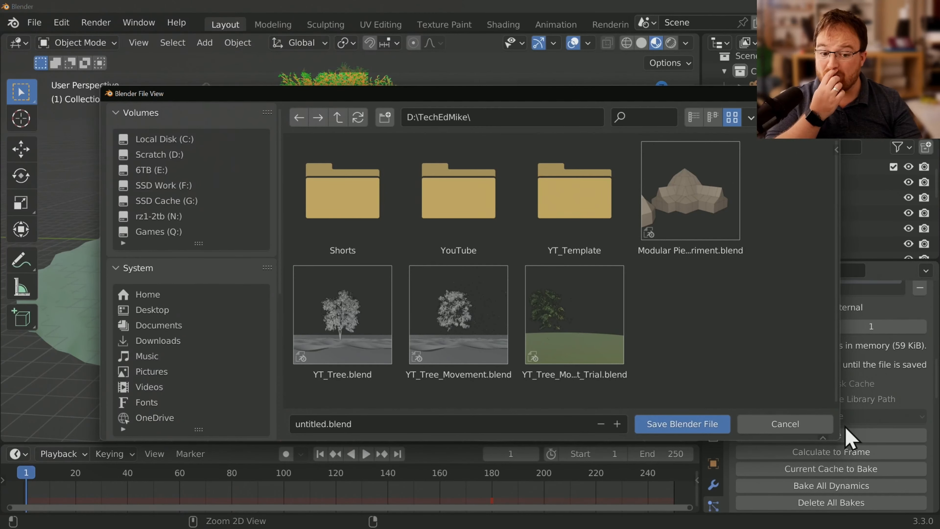
left_click(458, 421)
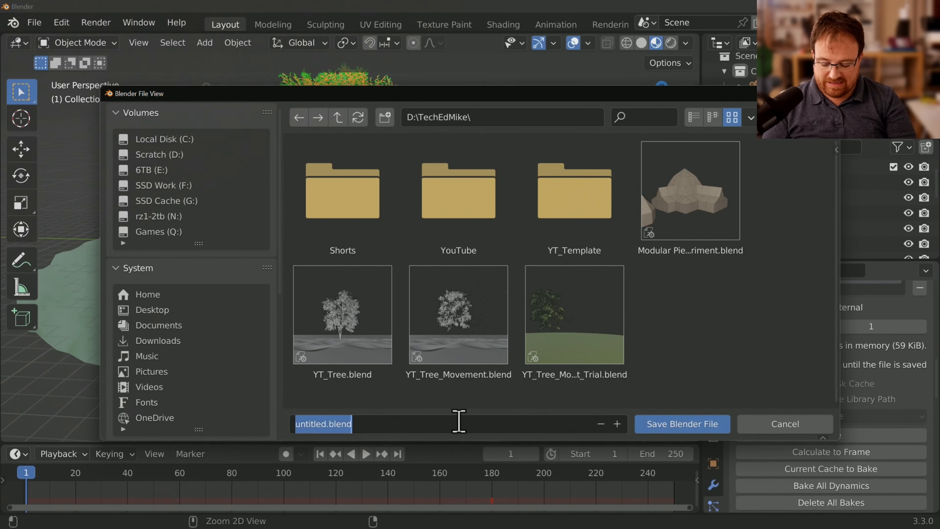
type("YT_T")
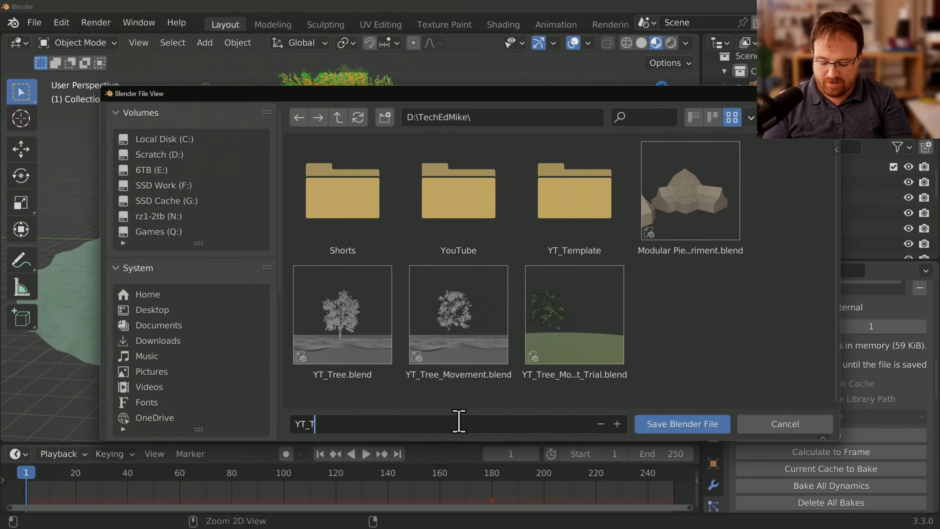
type("ree_Recording")
key("Return")
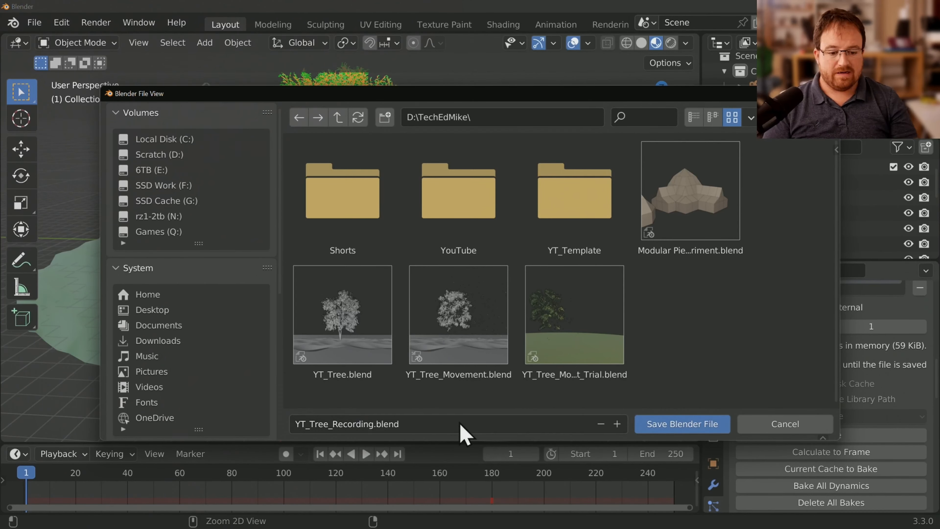
left_click(708, 426)
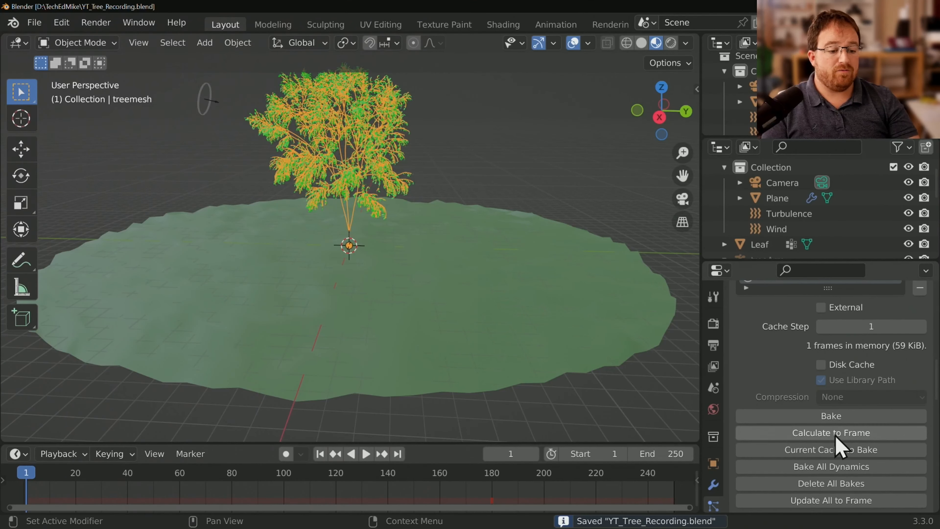
Step: Bake the tree's particle simulation and play the animation to inspect the leaves blowing off from different angles, stopping playback when done
left_click(843, 431)
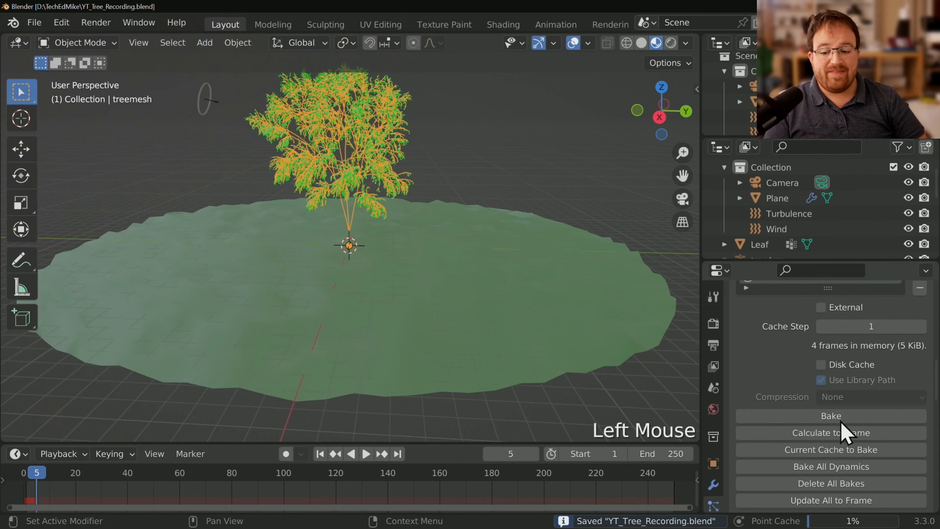
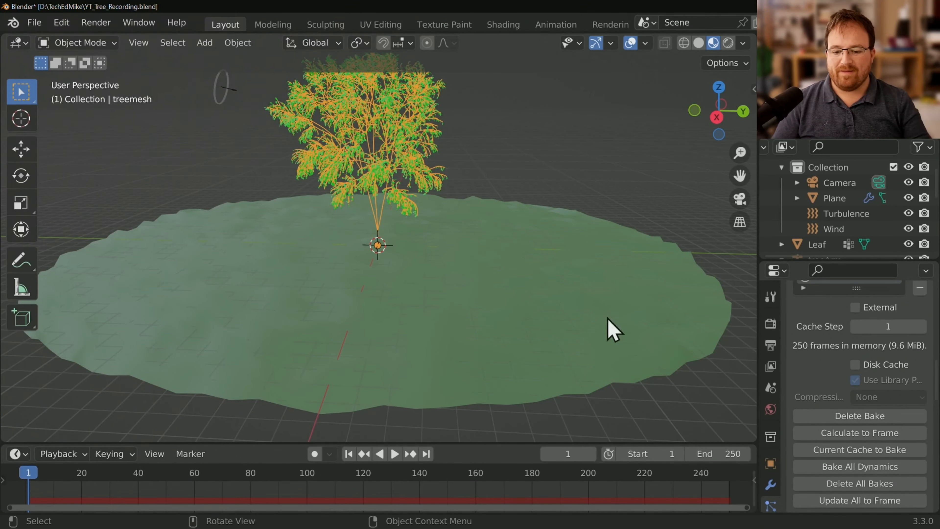
left_click(394, 454)
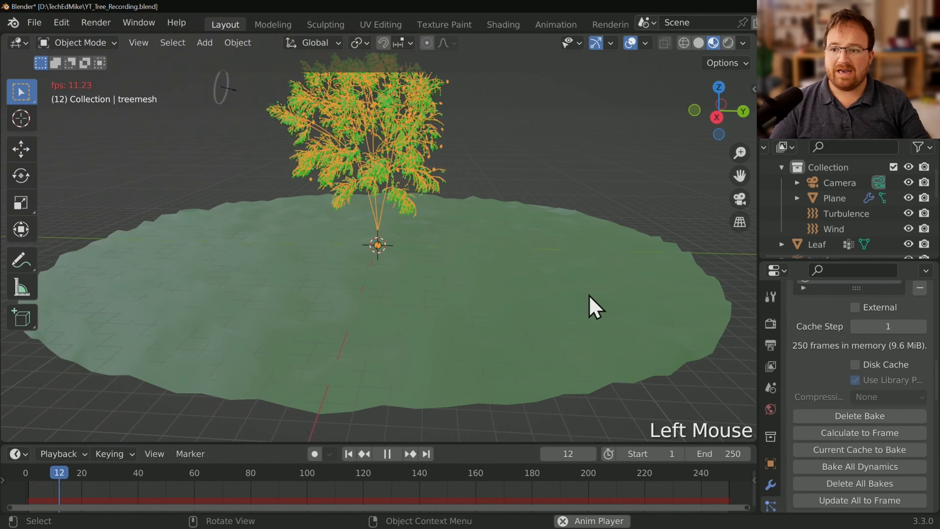
scroll(570, 316, "down", 2)
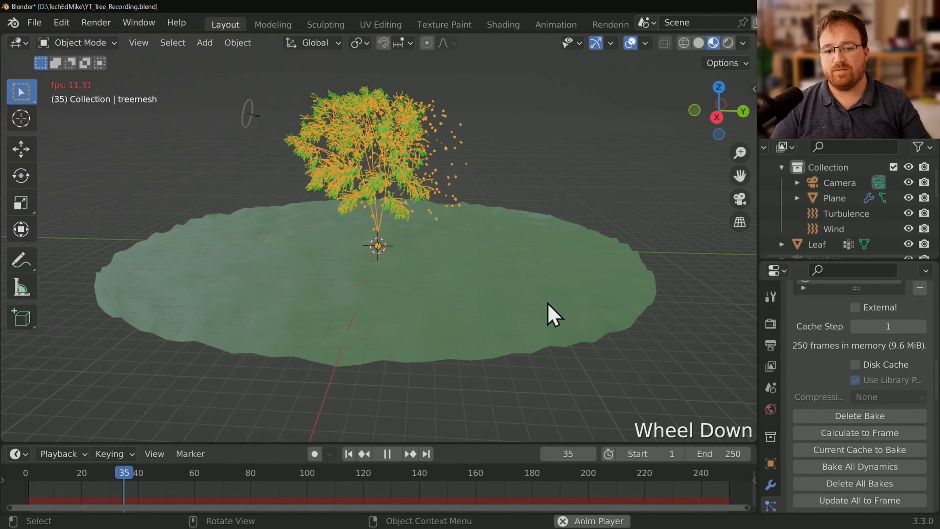
middle_click_drag(526, 289, 594, 352)
scroll(570, 227, "up", 3)
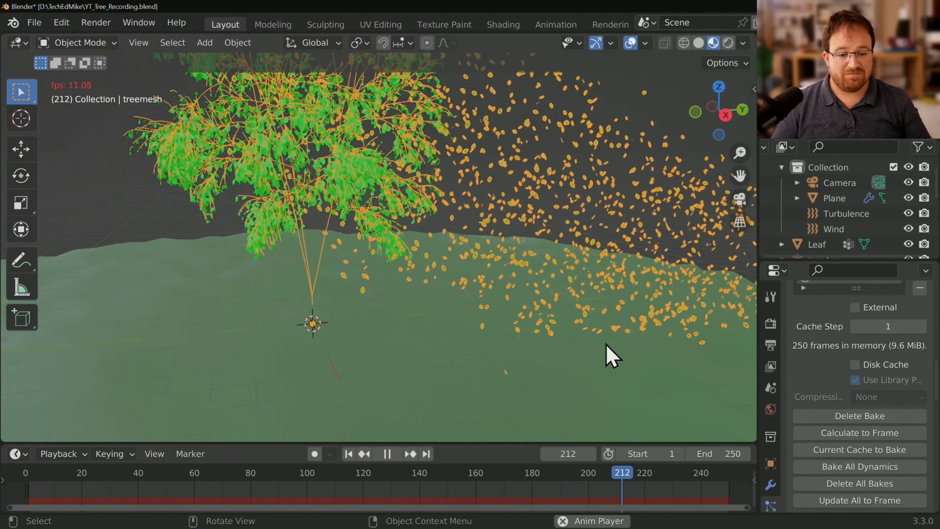
scroll(599, 350, "down", 2)
middle_click_drag(596, 346, 652, 315)
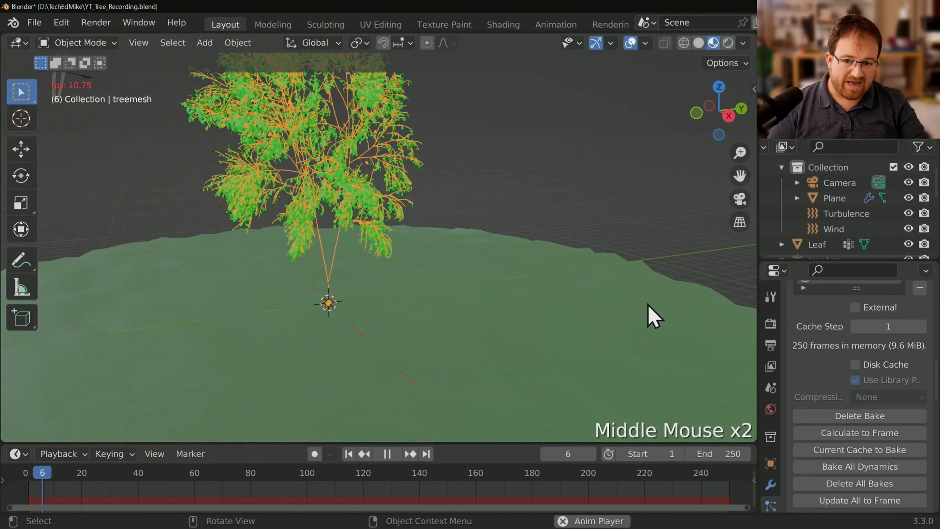
left_click(387, 454)
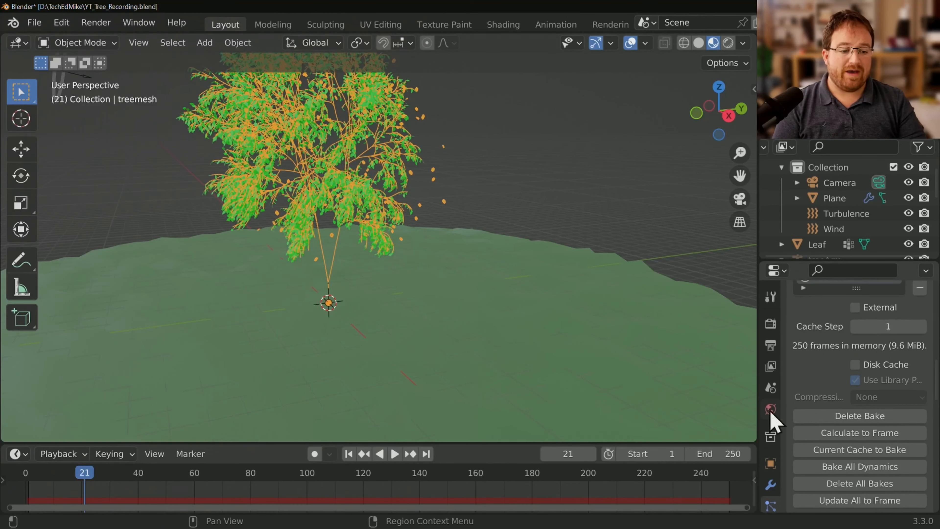
Step: Delete all bakes in the tree's particle cache
scroll(803, 406, "down", 2)
left_click(887, 453)
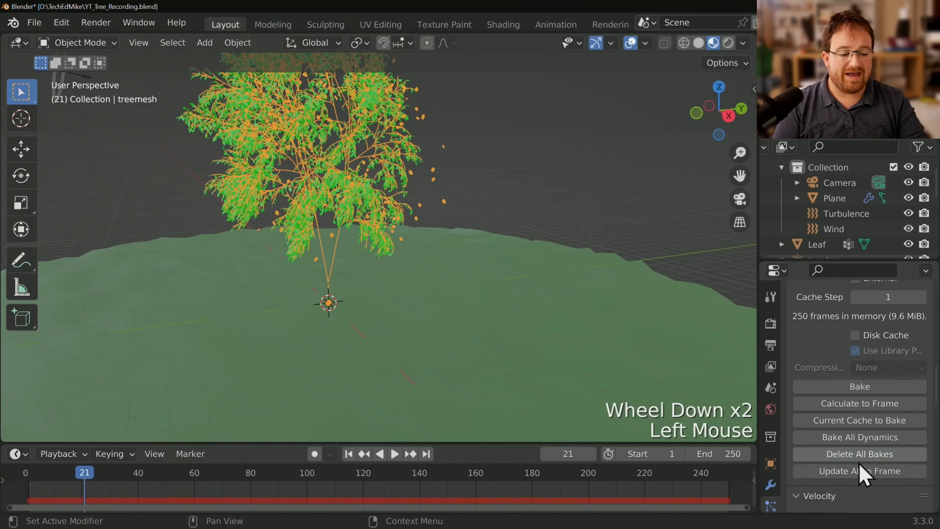
left_click(877, 457)
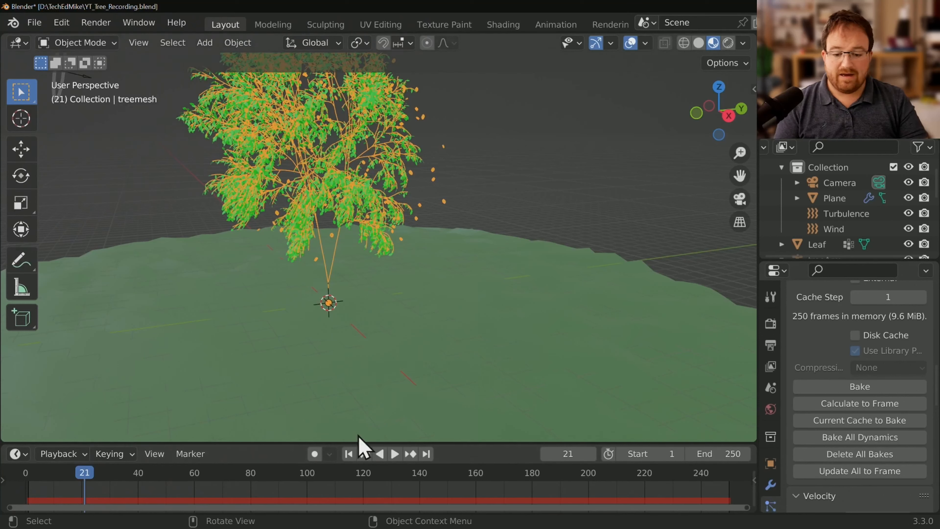
Step: Replay the animation briefly from the first frame to check the simulation, and return to frame 1
left_click(344, 460)
left_click(347, 453)
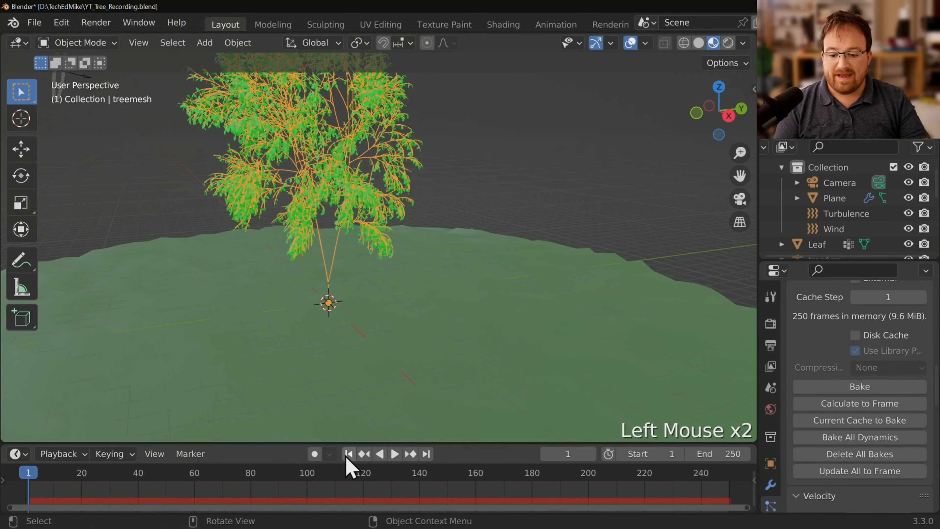
left_click(395, 454)
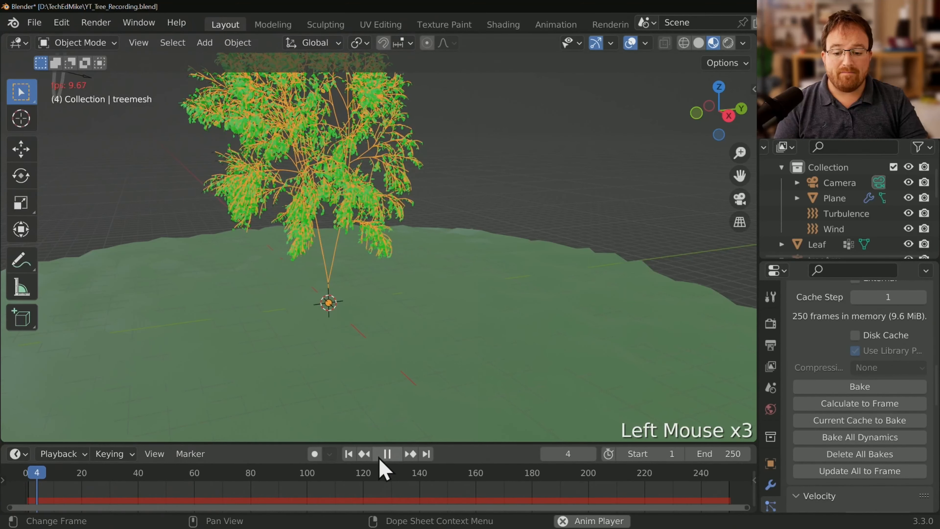
left_click(387, 454)
left_click(347, 453)
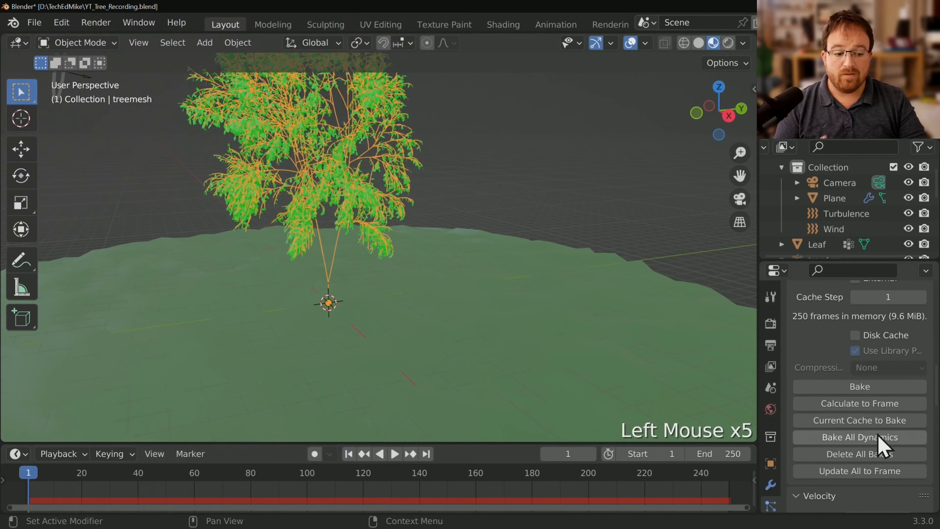
Step: Try again to clear the cached frames by deleting all bakes at frame 1
left_click(876, 454)
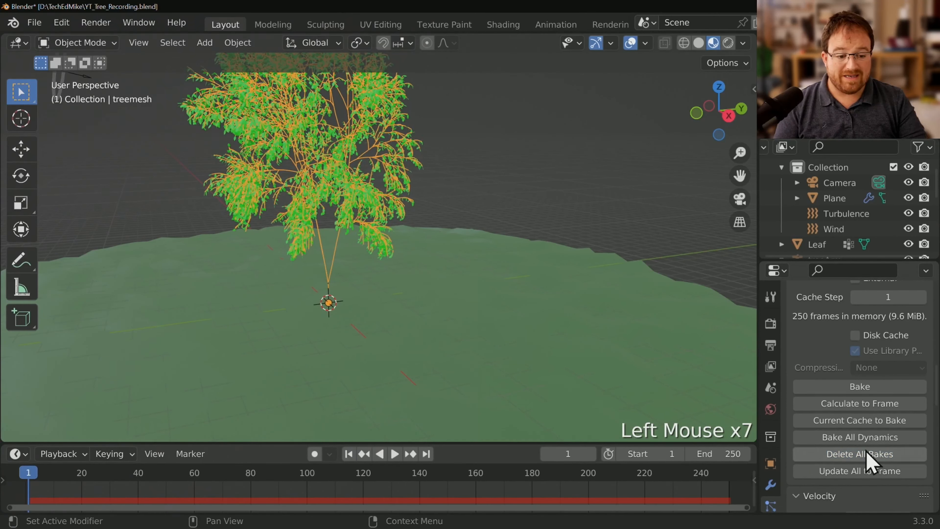
scroll(867, 444, "down", 1)
left_click(879, 443)
double_click(880, 444)
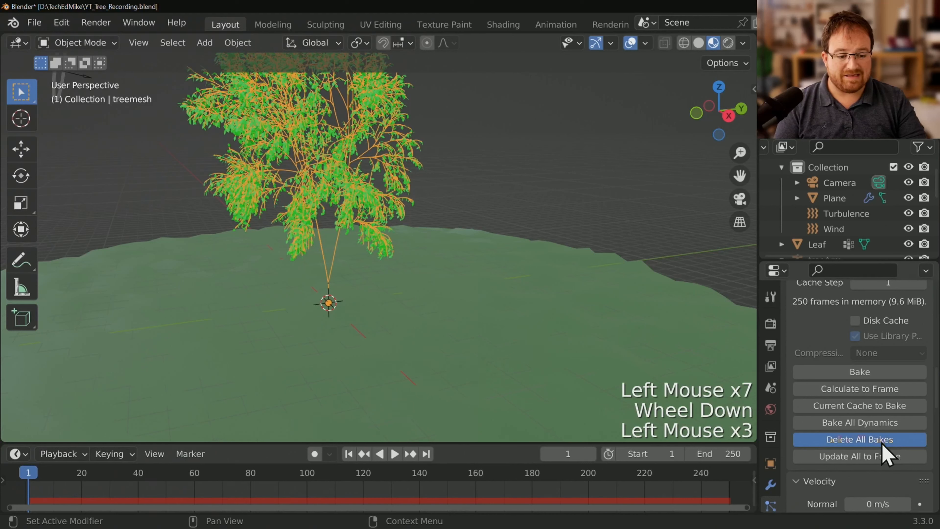
left_click(881, 444)
double_click(881, 444)
scroll(887, 383, "up", 2)
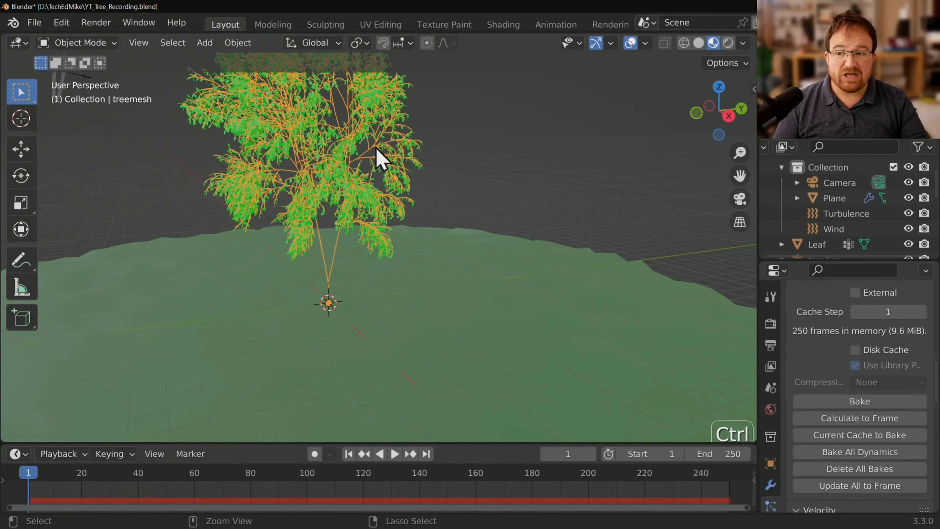
Step: Save the project and revert to the saved file to reload the scene
key("ctrl+s")
left_click(41, 28)
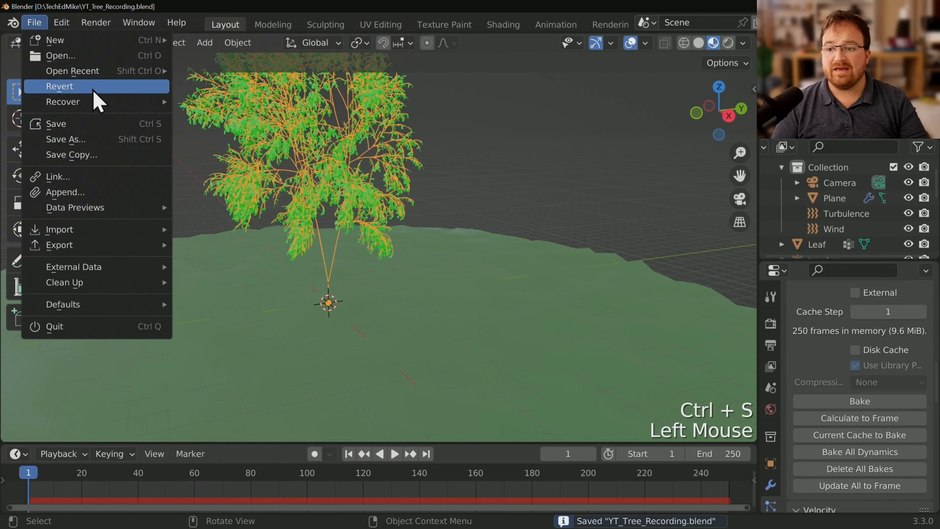
left_click(94, 87)
left_click(121, 93)
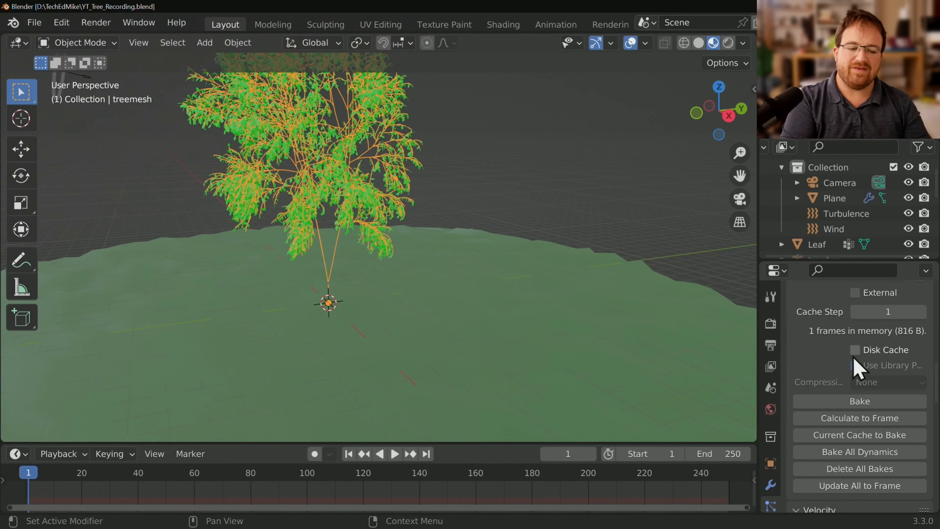
Step: Review the tree's particle cache, velocity and render settings, plus the physics settings of the Turbulence and Wind force fields
scroll(848, 385, "down", 5)
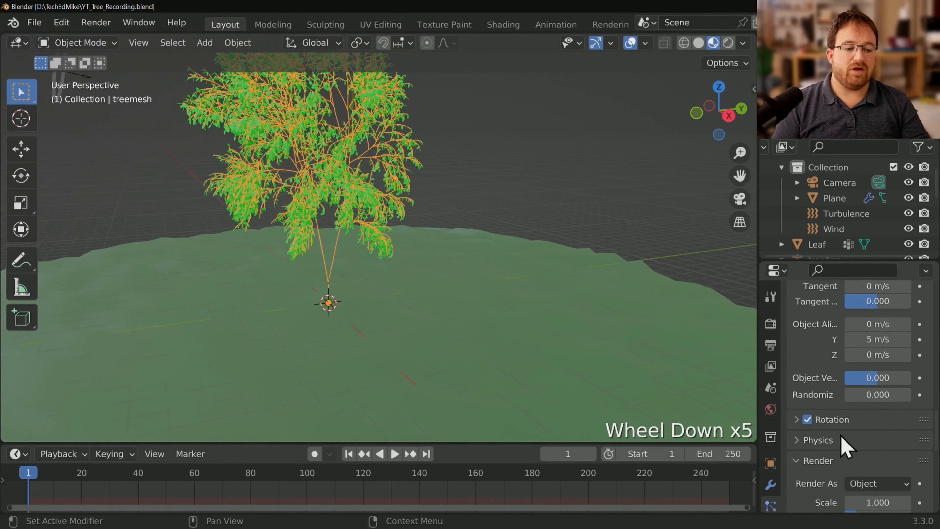
scroll(843, 450, "down", 2)
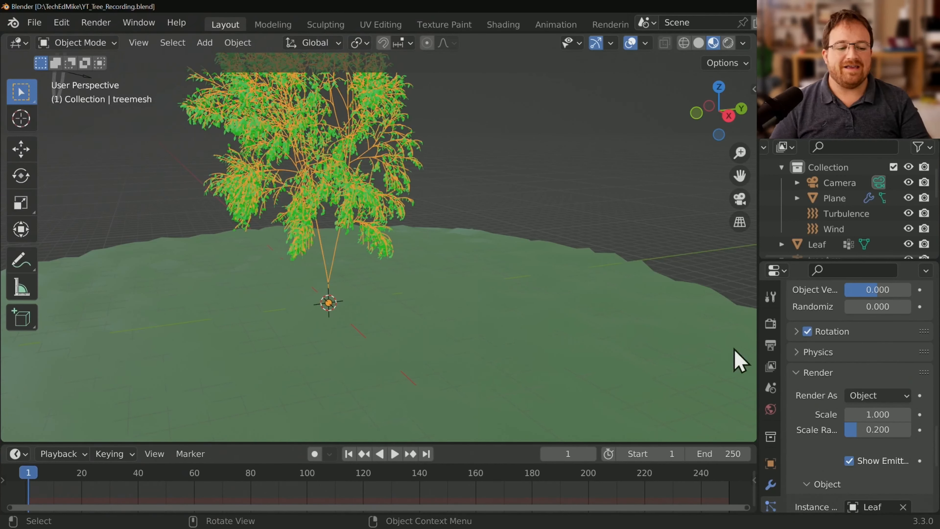
scroll(861, 403, "up", 8)
scroll(851, 404, "up", 1)
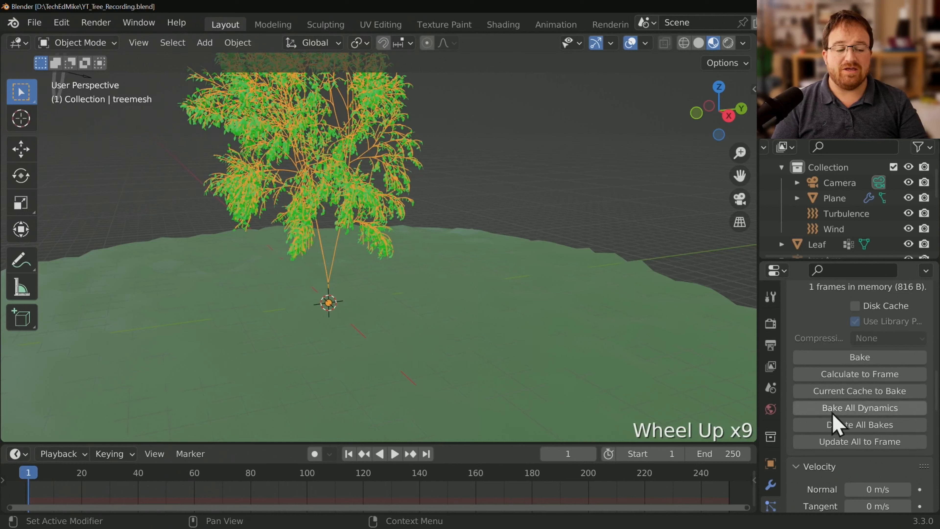
scroll(831, 417, "down", 3)
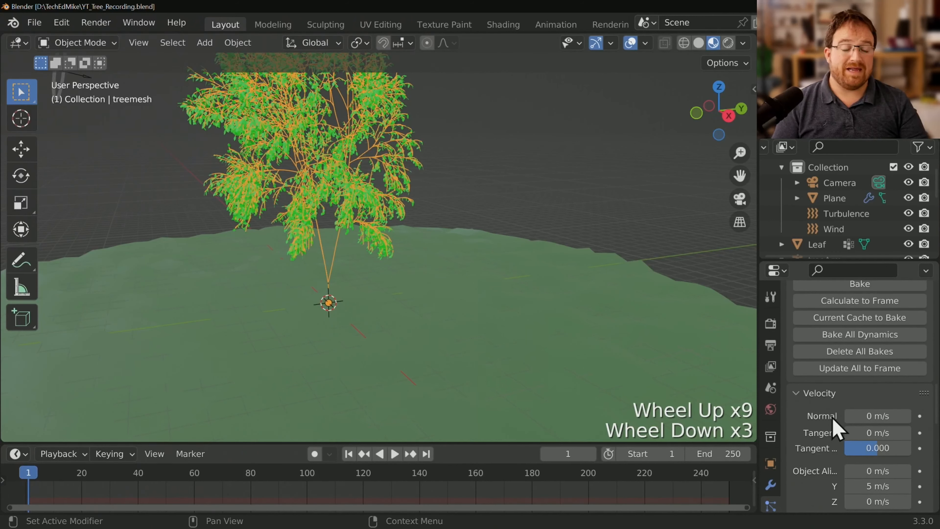
scroll(851, 446, "down", 1)
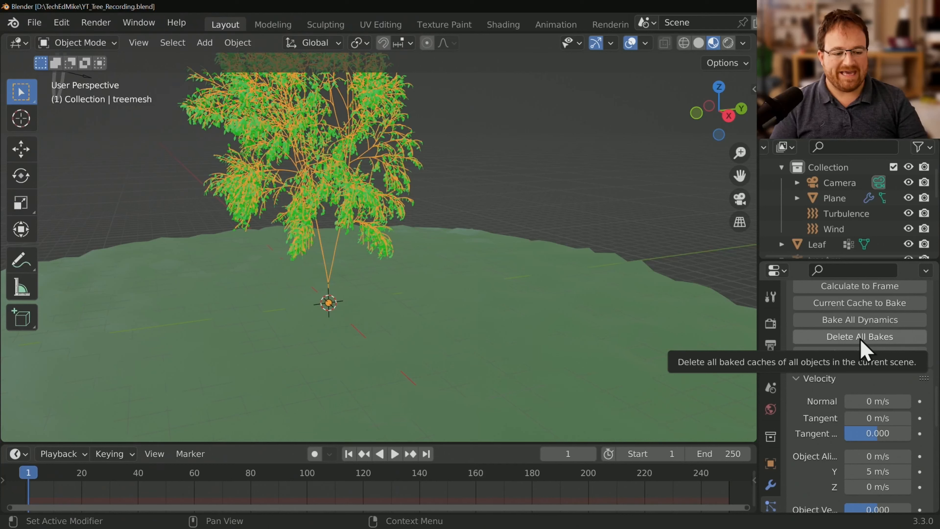
left_click(846, 217)
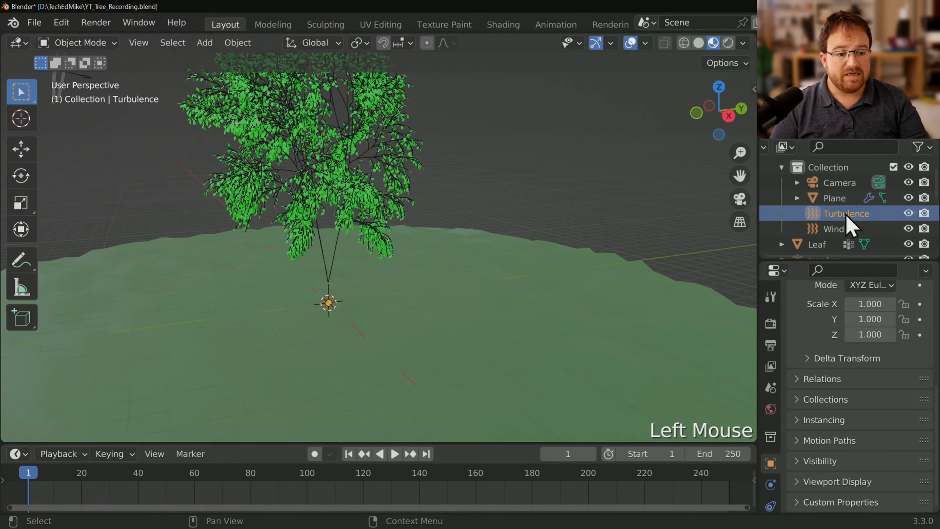
left_click(771, 486)
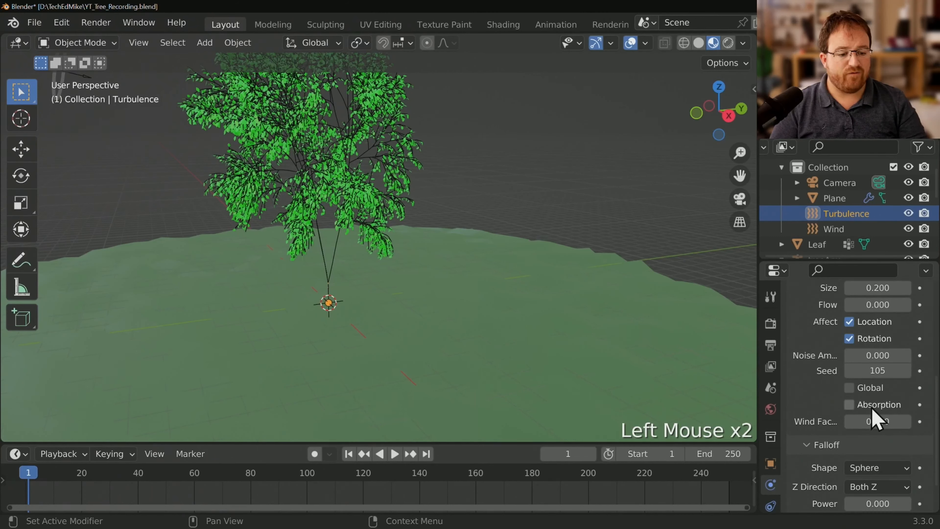
left_click(833, 228)
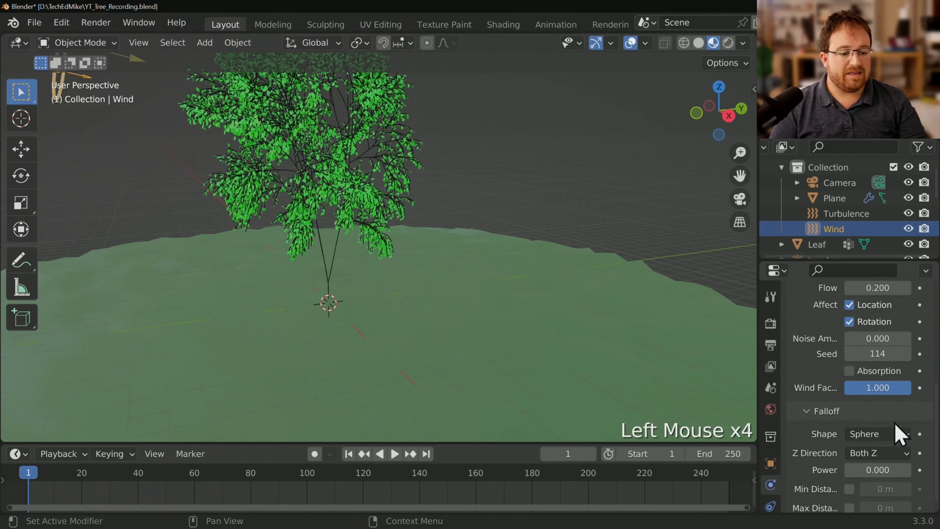
Step: Set the ground plane's collision field absorption to 1.00 and test it with a short playback, returning to frame 1
left_click(507, 327)
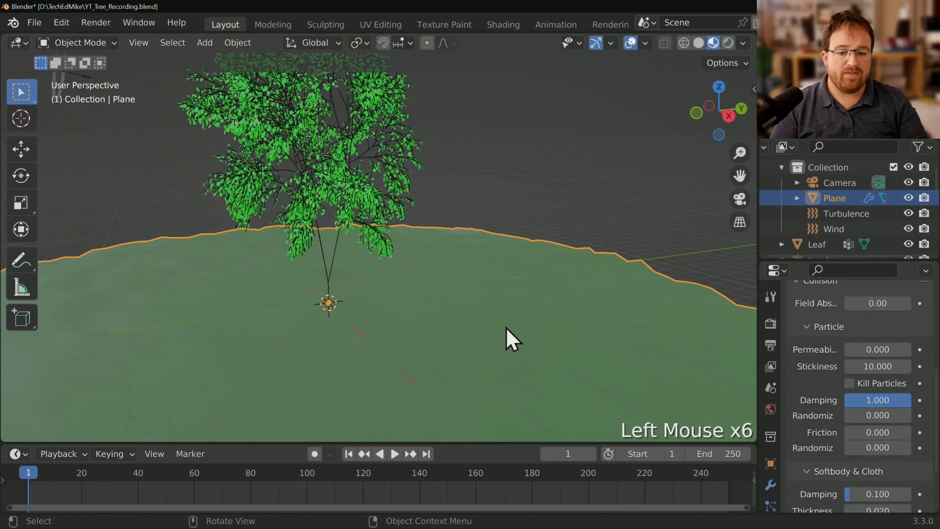
left_click_drag(874, 303, 908, 303)
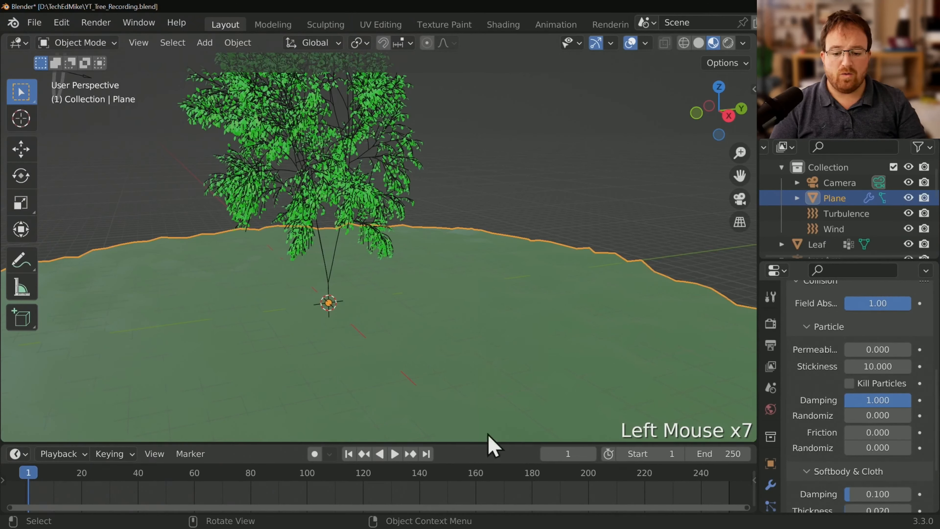
left_click(394, 453)
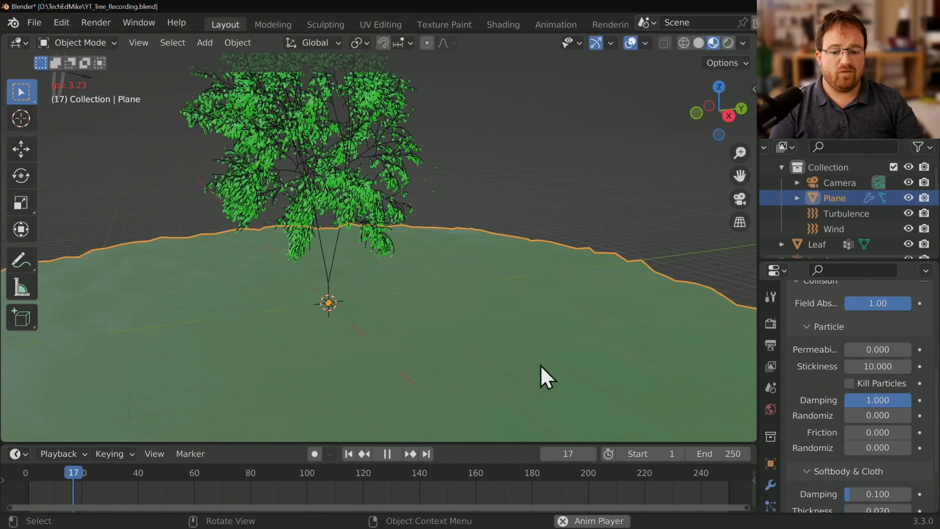
left_click(387, 454)
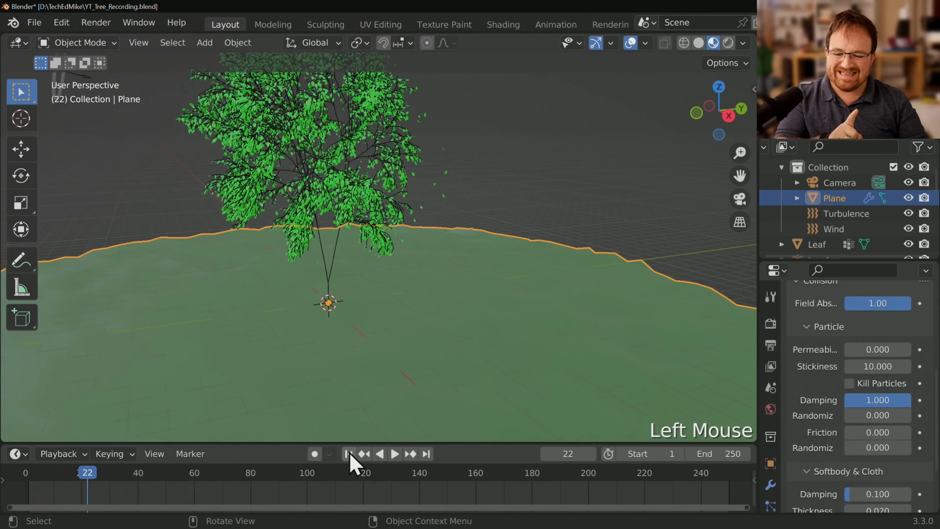
left_click(349, 455)
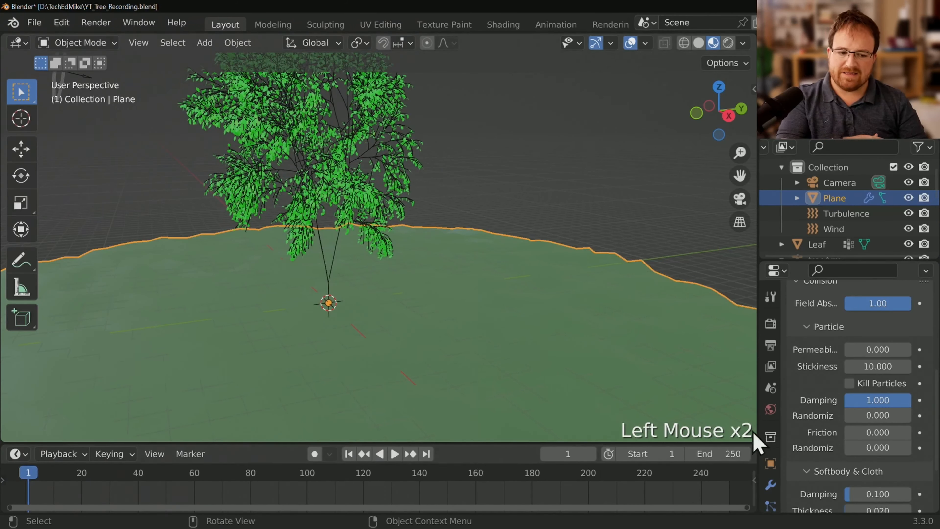
Step: Select the tree mesh and bake its particle simulation
left_click(335, 255)
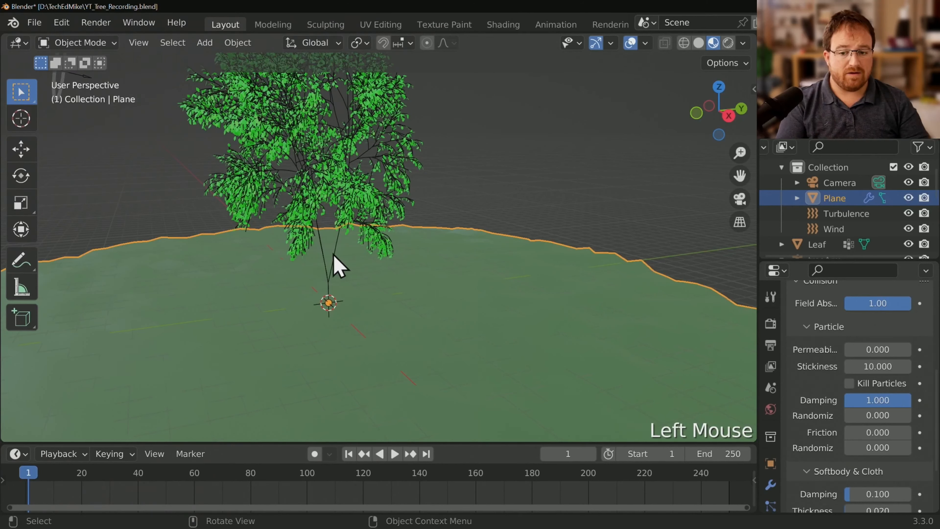
left_click(334, 256)
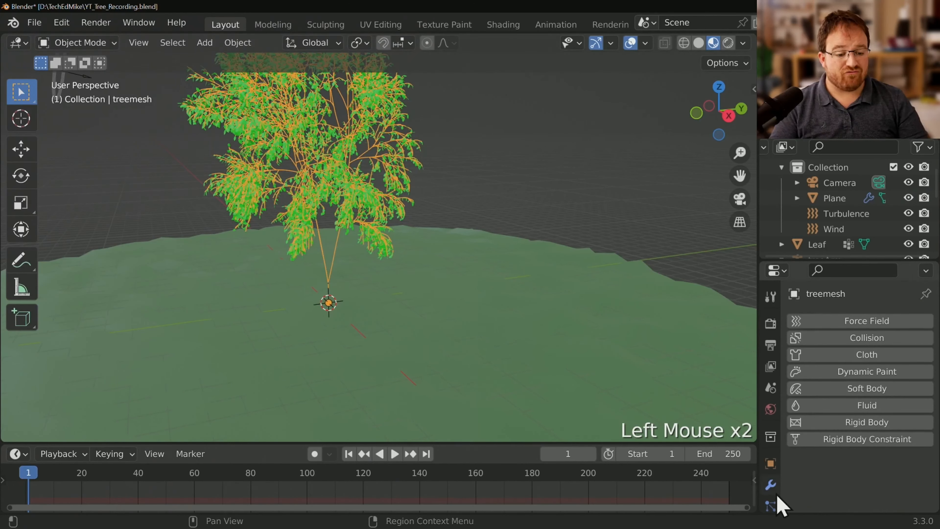
left_click(770, 505)
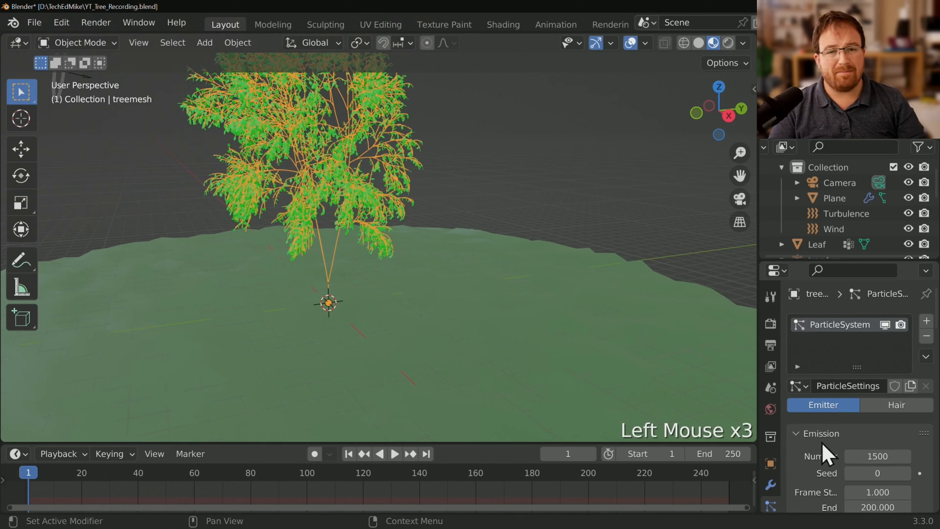
scroll(854, 412, "down", 10)
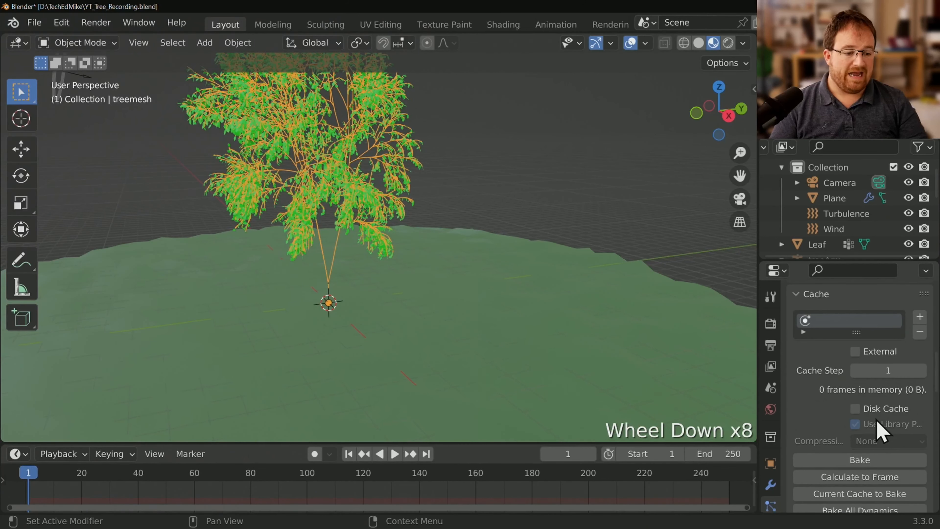
left_click(798, 372)
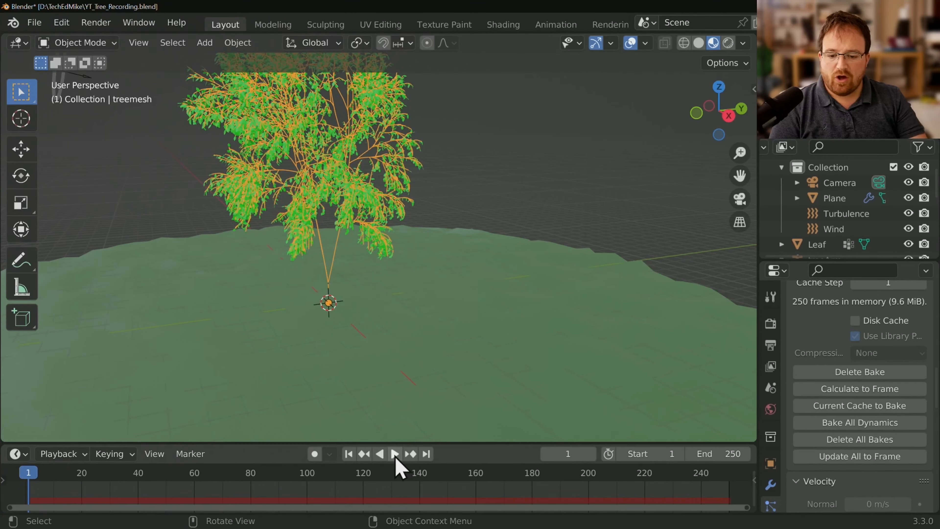
Step: Play the baked animation, inspect the blowing leaves from a wider, higher angle, and return to frame 1
left_click(395, 454)
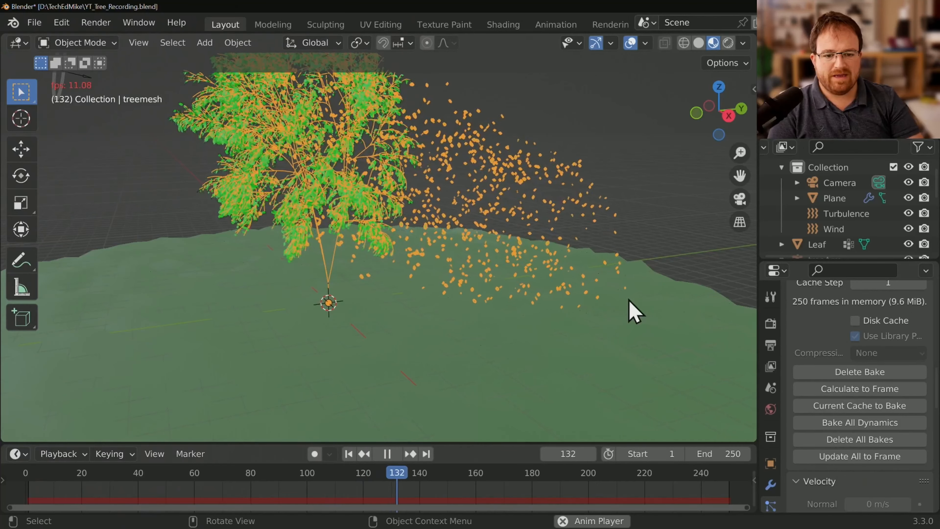
middle_click_drag(675, 275, 711, 304)
scroll(688, 313, "down", 2)
middle_click_drag(614, 325, 667, 388)
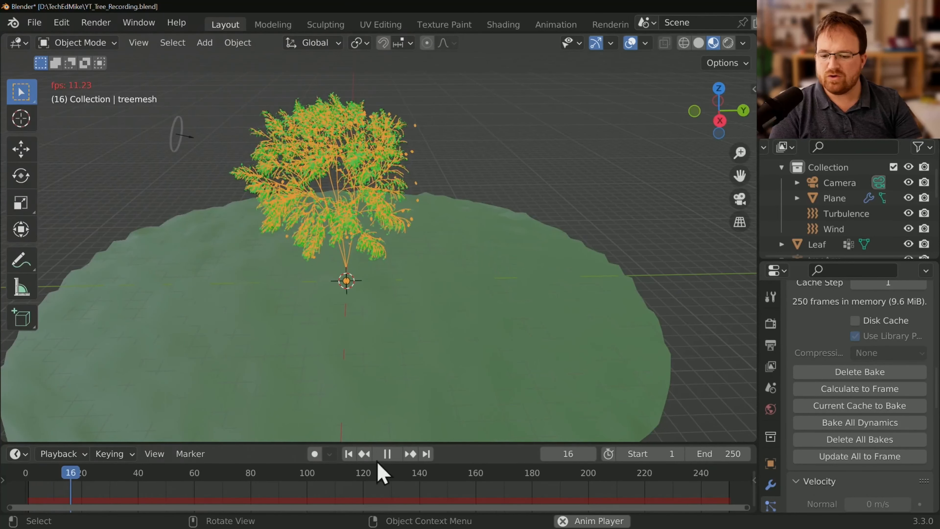
left_click(388, 454)
left_click(348, 459)
Step: Set the ground plane's particle collision stickiness to 1.000 and friction to 1.000
left_click(490, 337)
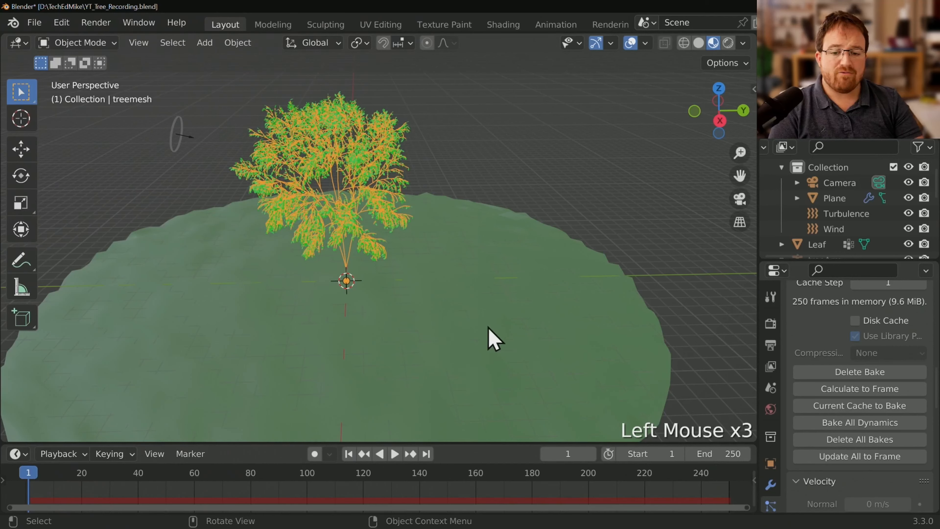
scroll(771, 489, "down", 2)
left_click(769, 440)
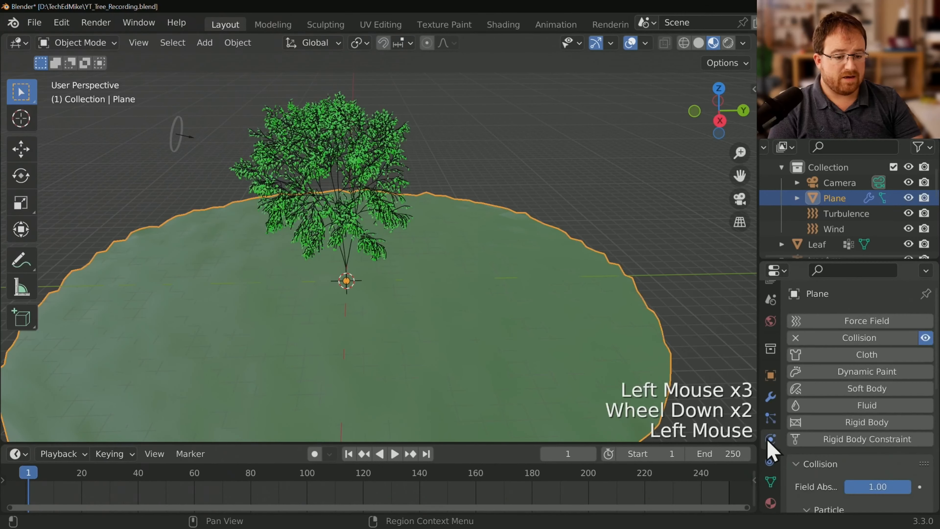
scroll(873, 443, "down", 7)
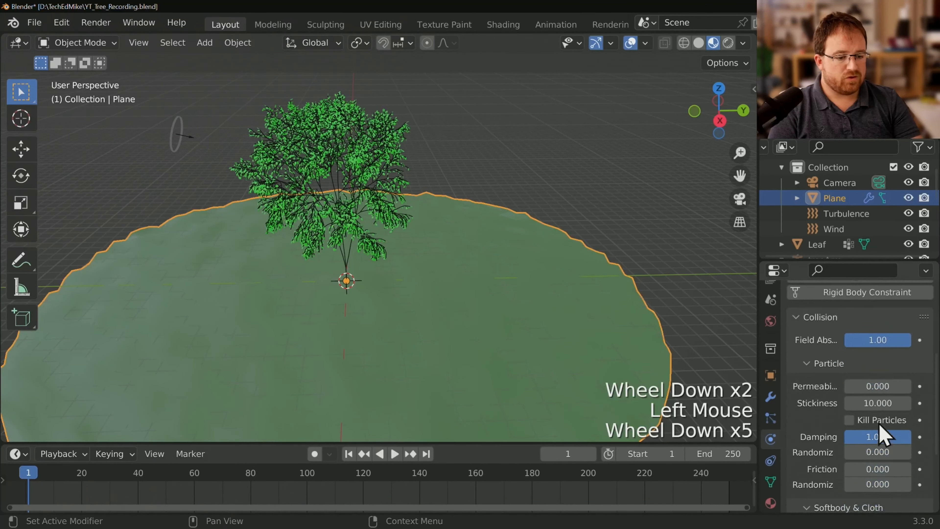
left_click(882, 329)
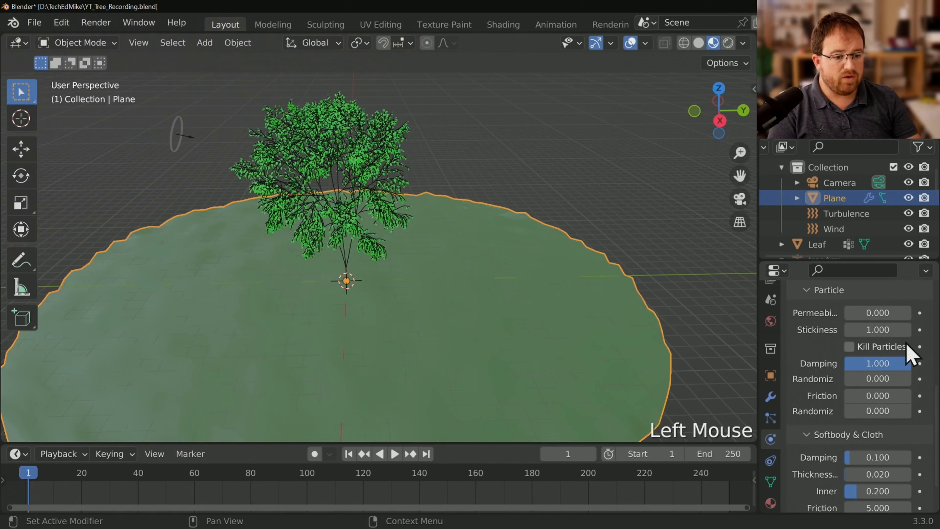
left_click(873, 395)
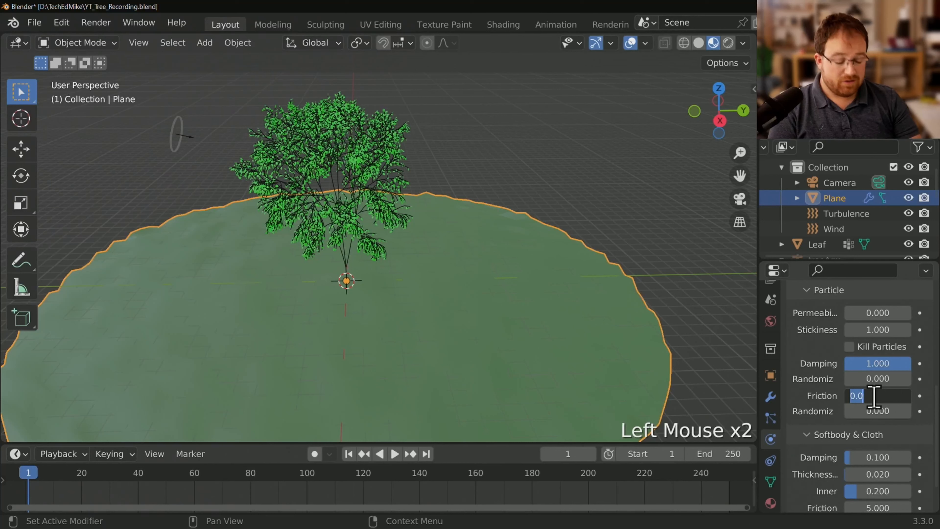
key("Return")
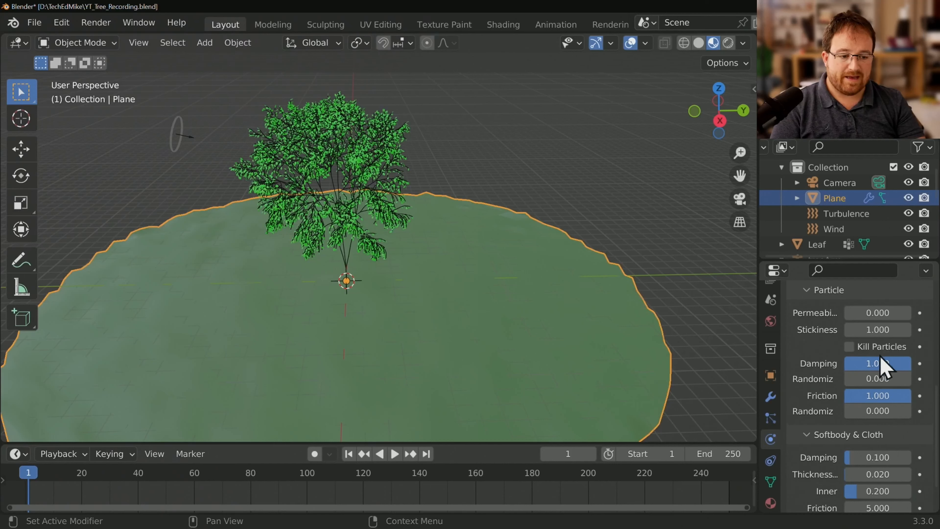
Step: Raise the ground plane's particle stickiness, trying 5 and settling on 10.000
left_click(876, 329)
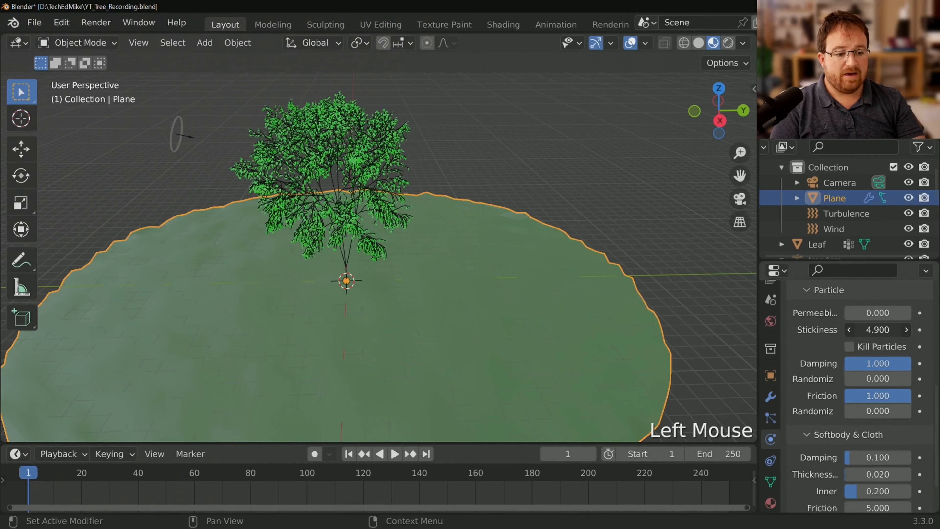
double_click(877, 329)
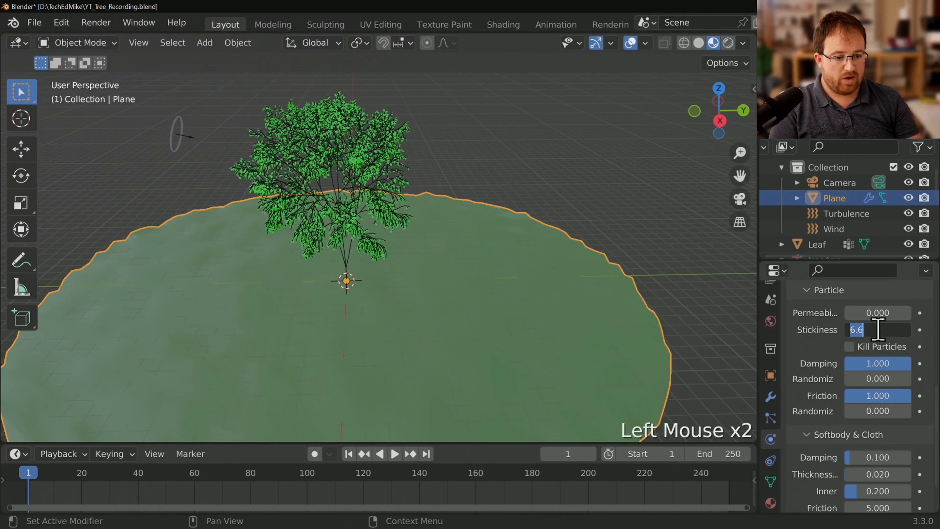
type("5")
key("Return")
left_click(878, 330)
key("Return")
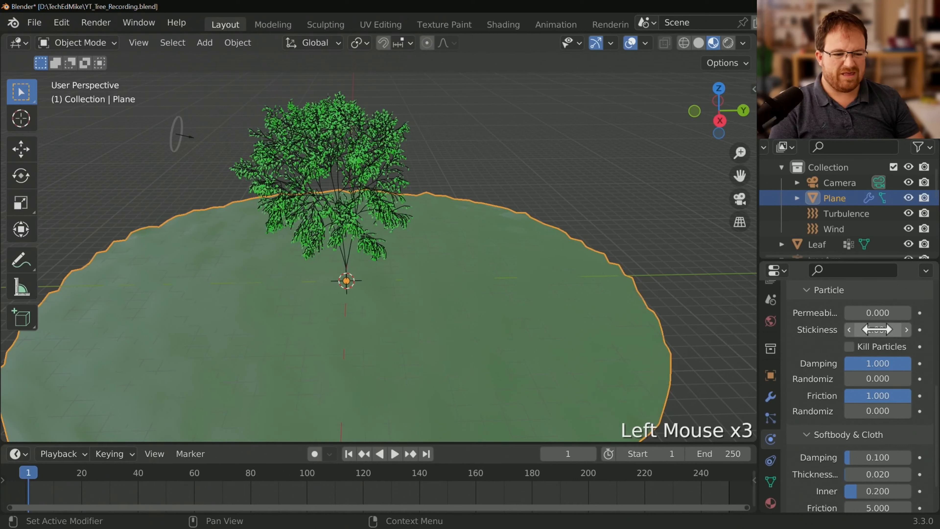
left_click(876, 329)
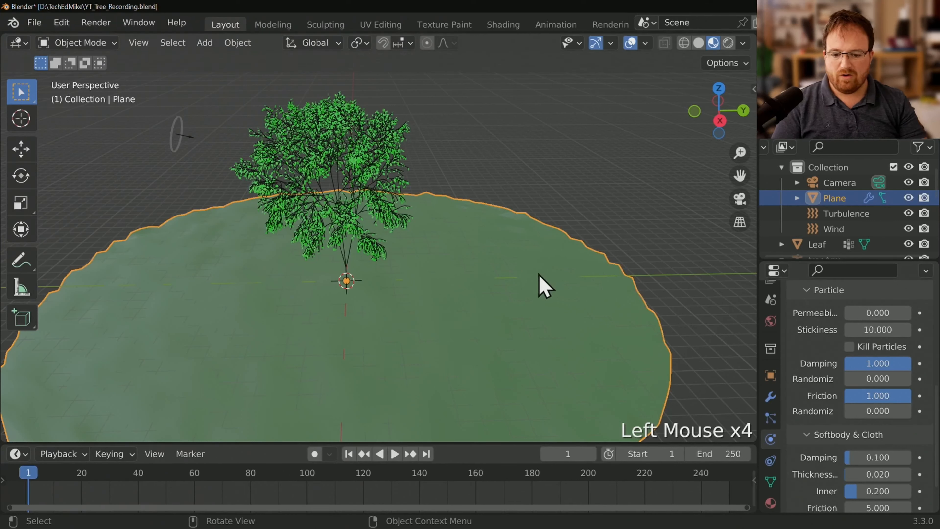
Step: Select the tree mesh and delete the existing bake of its particle system at frame 1
left_click(345, 258)
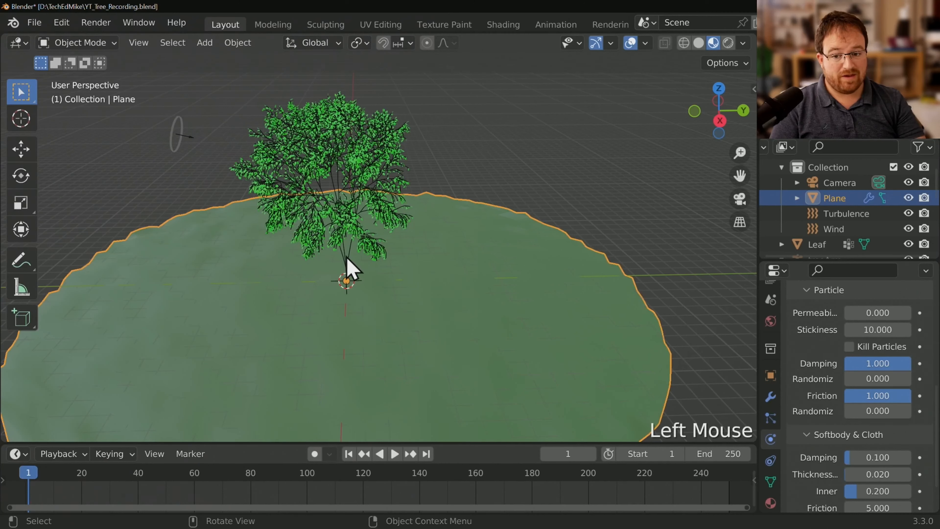
left_click(350, 454)
left_click(770, 419)
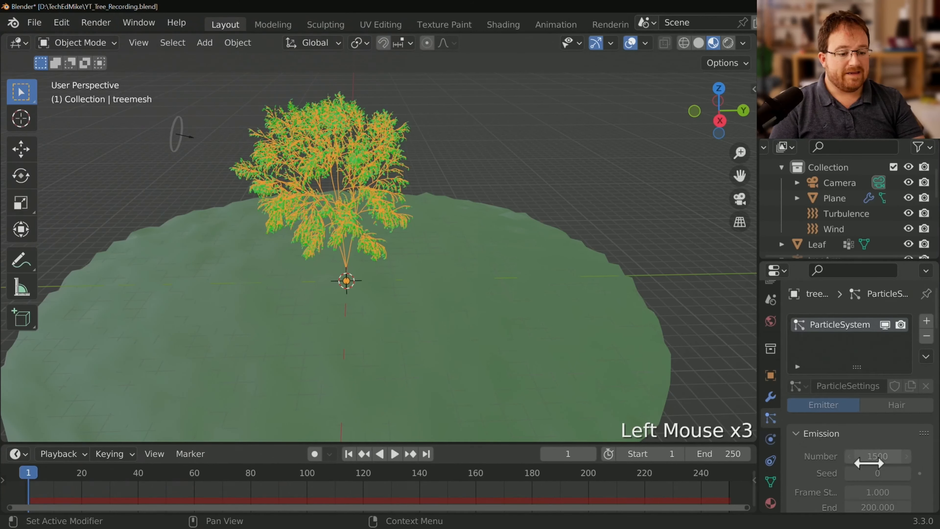
scroll(869, 461, "down", 2)
scroll(874, 437, "down", 9)
left_click(889, 389)
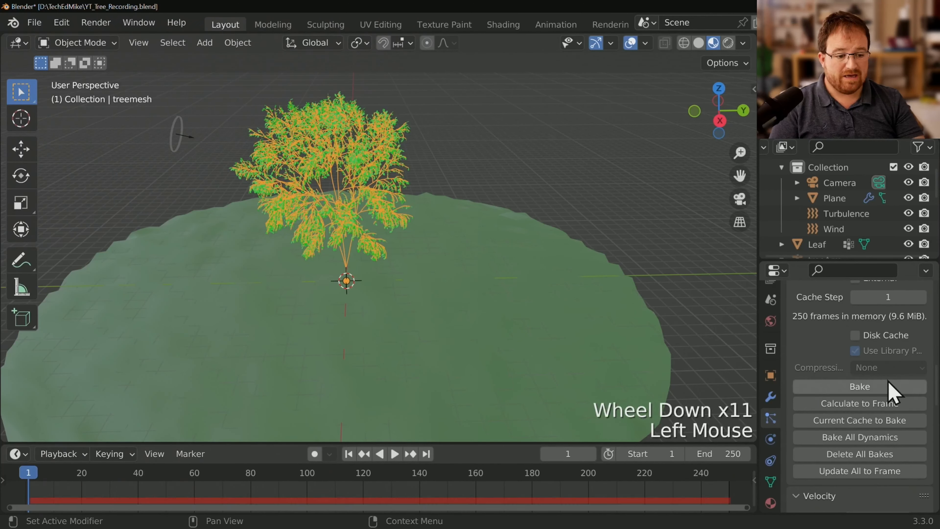
Step: Delete all existing bakes and rebake the tree's particle system
left_click(884, 453)
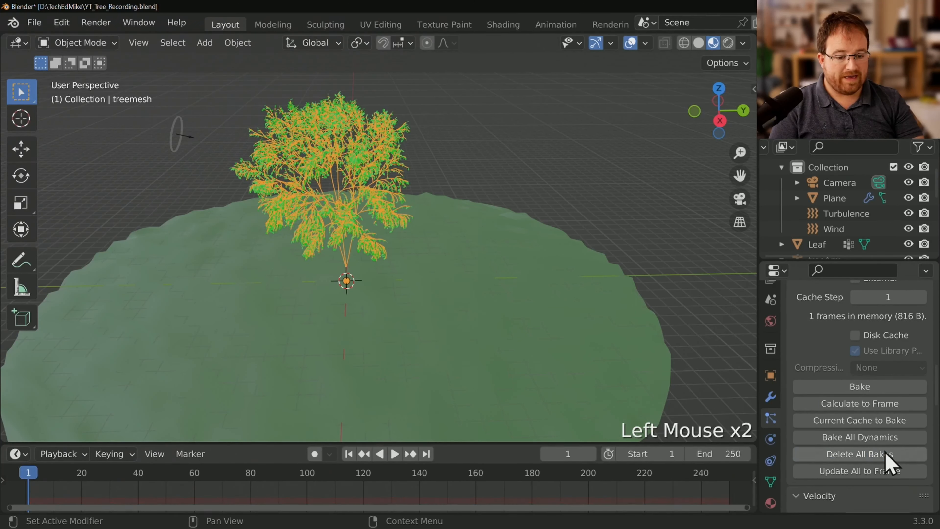
left_click(868, 389)
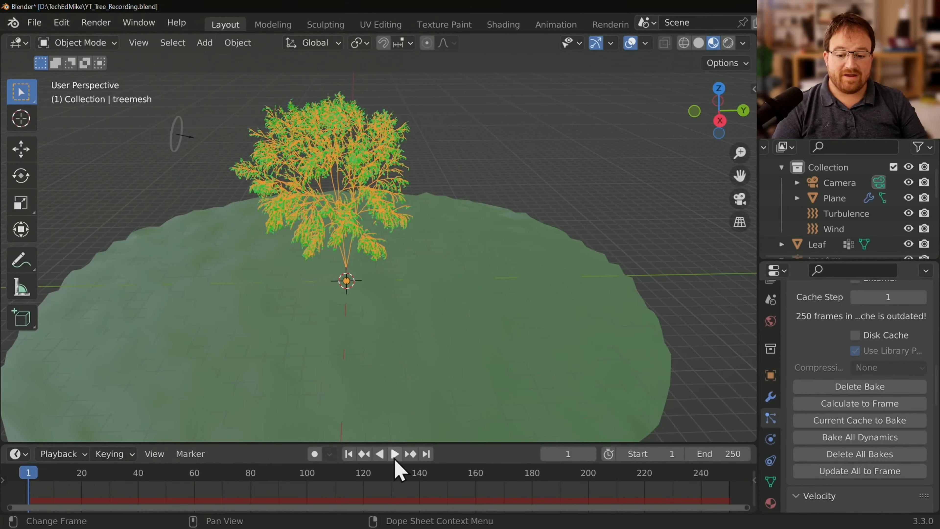
Step: Play the rebaked animation, inspect how the leaves blow and settle on the ground, and return to frame 1
left_click(394, 454)
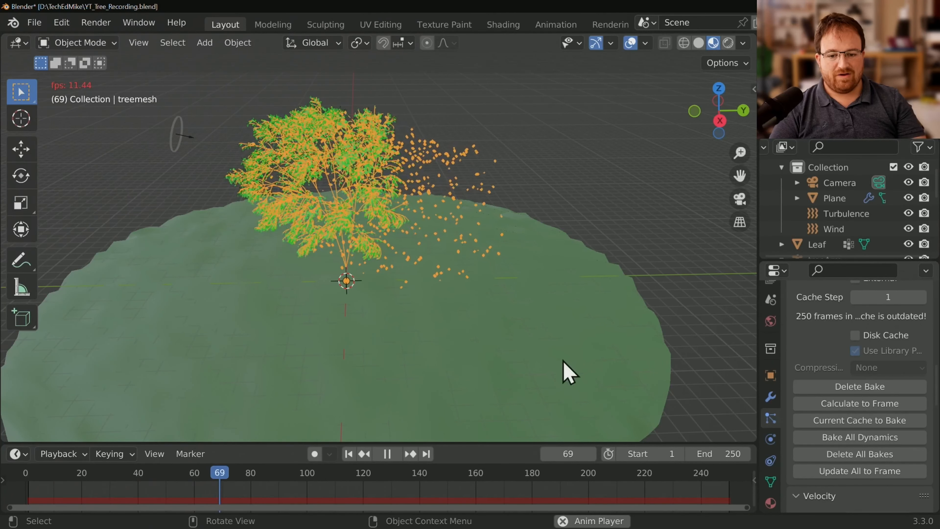
scroll(594, 375, "up", 4)
scroll(595, 372, "down", 2)
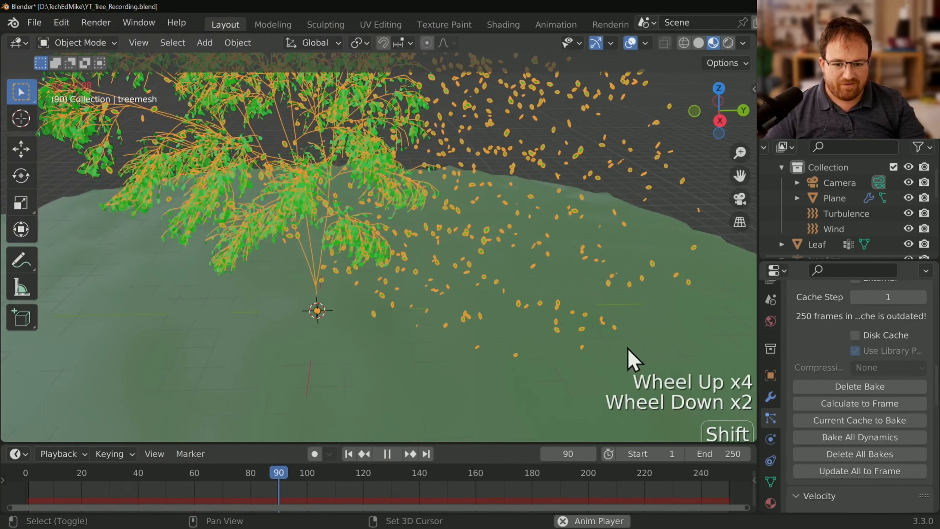
middle_click_drag(632, 360, 481, 300, "shift")
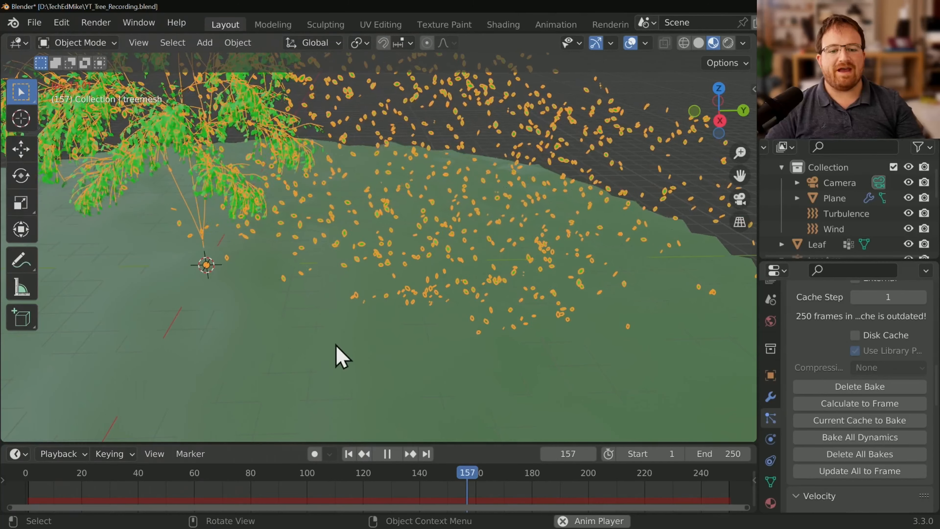
scroll(422, 335, "down", 2)
middle_click_drag(421, 327, 442, 290)
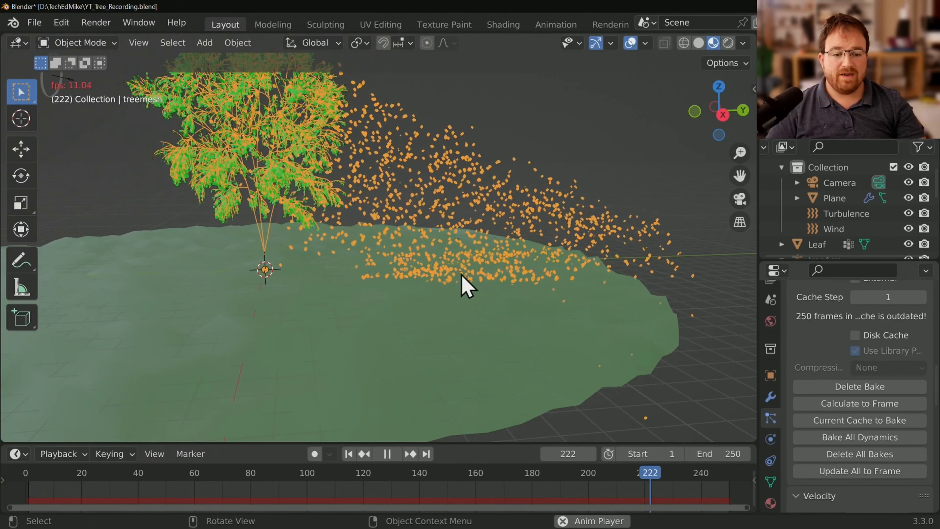
middle_click_drag(505, 266, 537, 300)
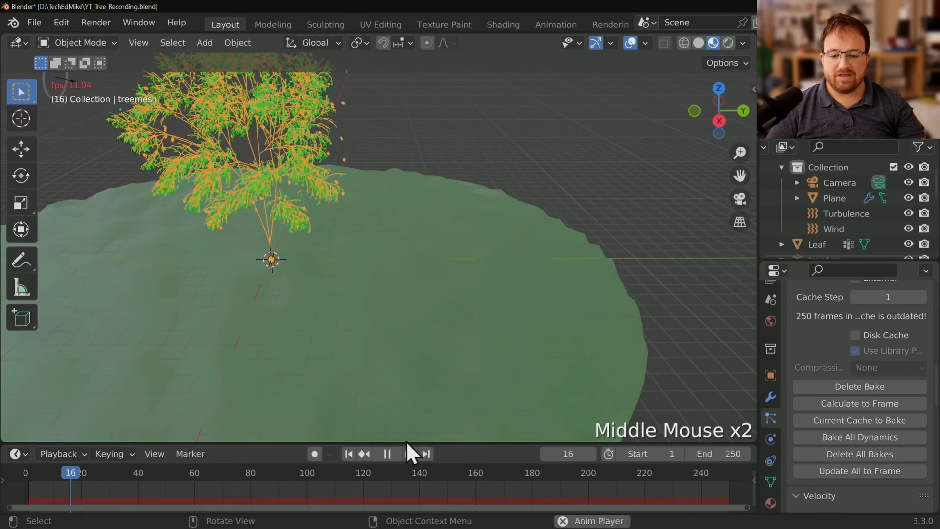
left_click(387, 453)
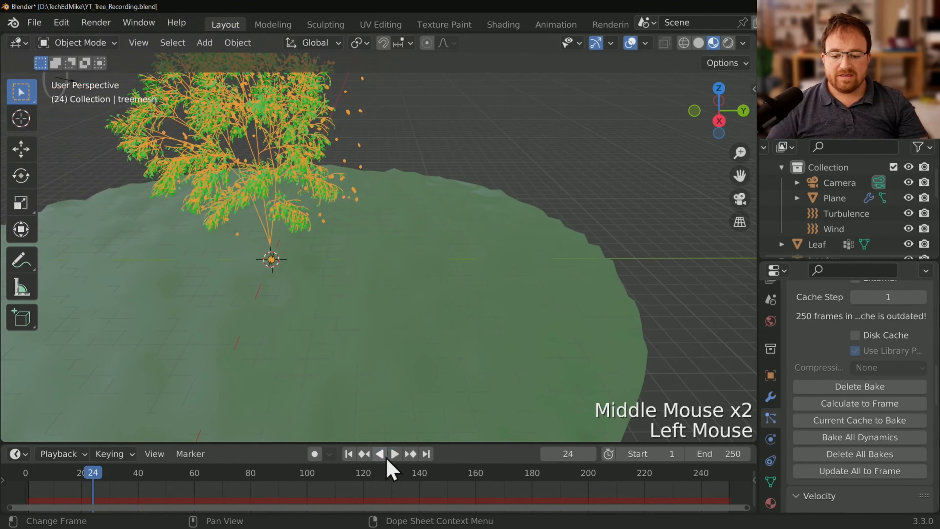
left_click(349, 456)
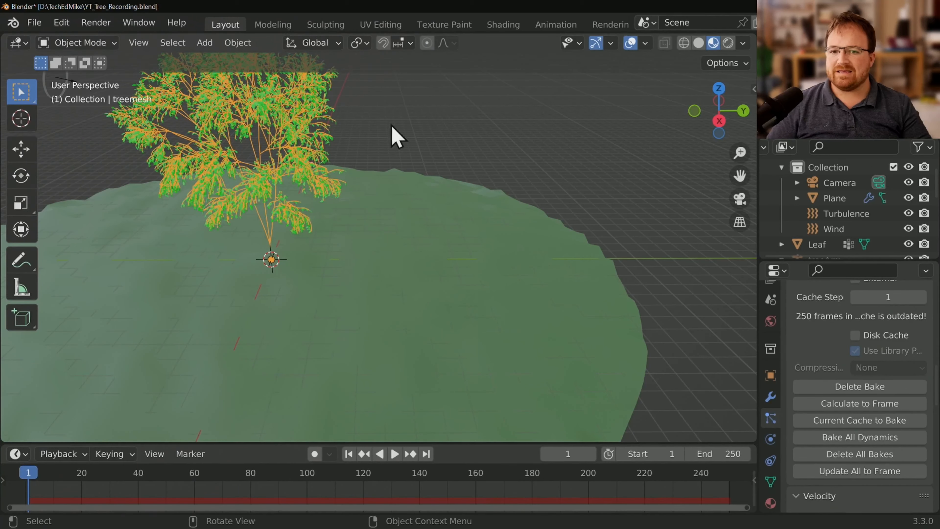
Step: Switch to the Shading workspace and rearrange it into two side-by-side shader editors, closing the viewport, file browser and image editor
left_click(497, 29)
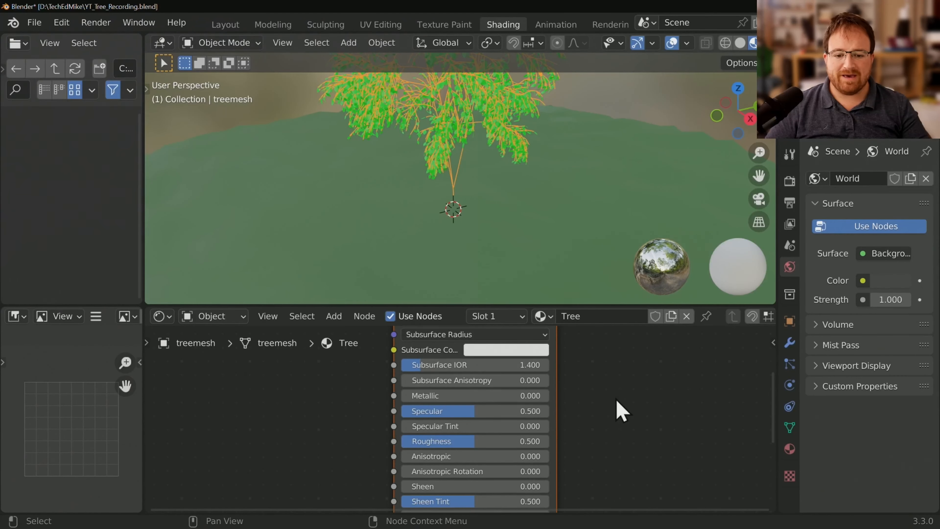
scroll(614, 409, "down", 2)
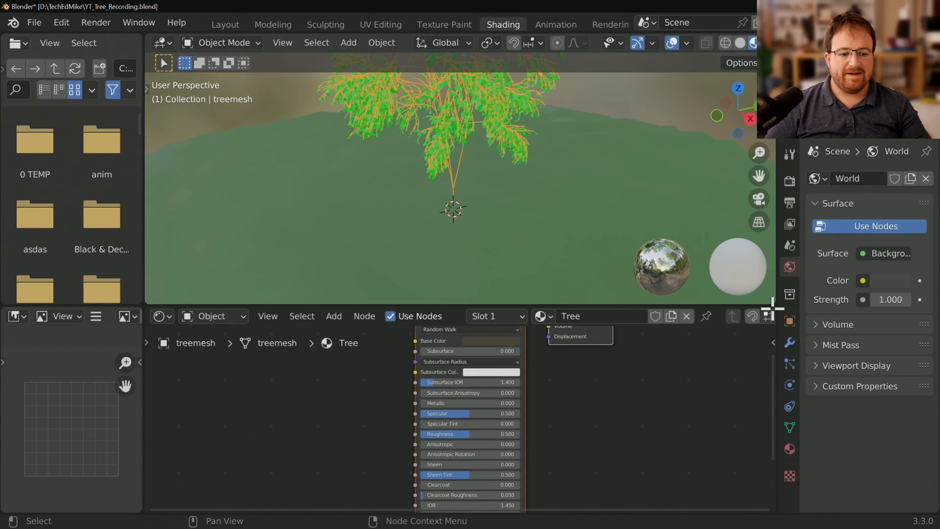
left_click_drag(773, 297, 771, 219)
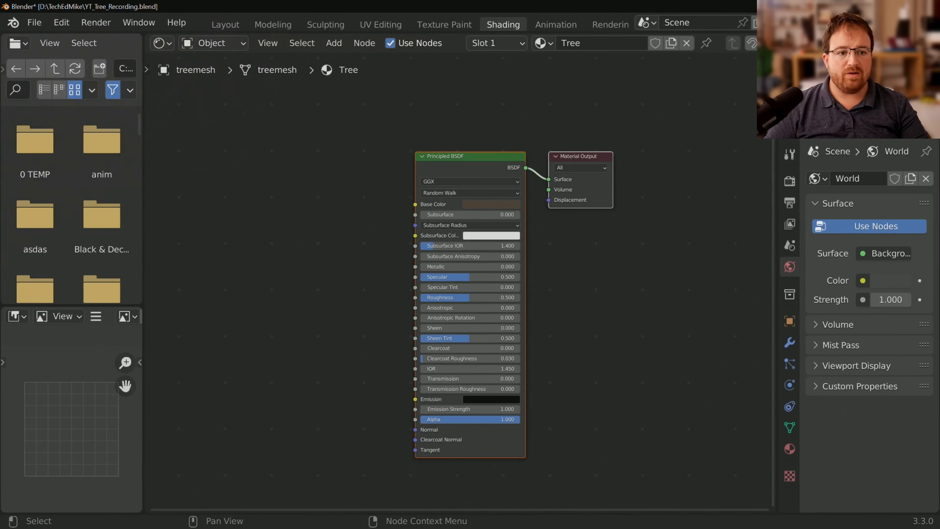
left_click_drag(773, 37, 457, 73)
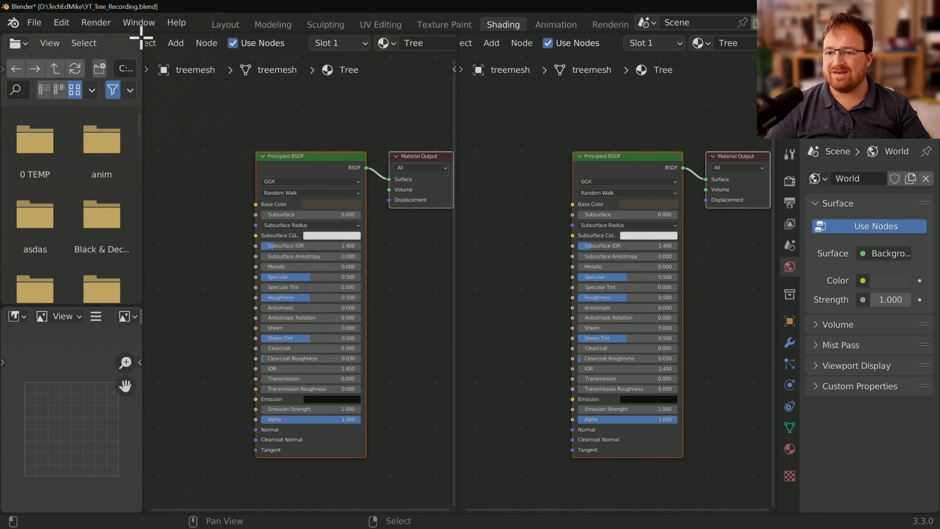
left_click_drag(140, 306, 135, 339)
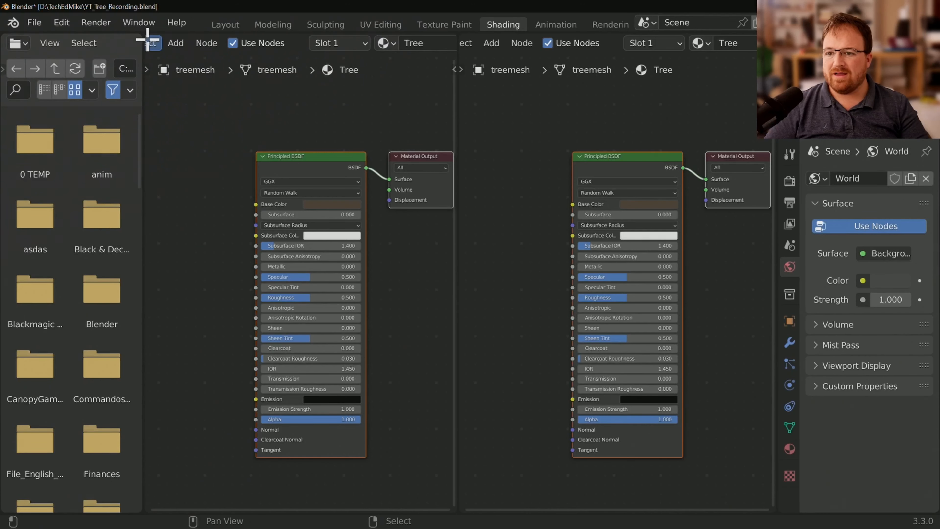
left_click_drag(149, 37, 85, 36)
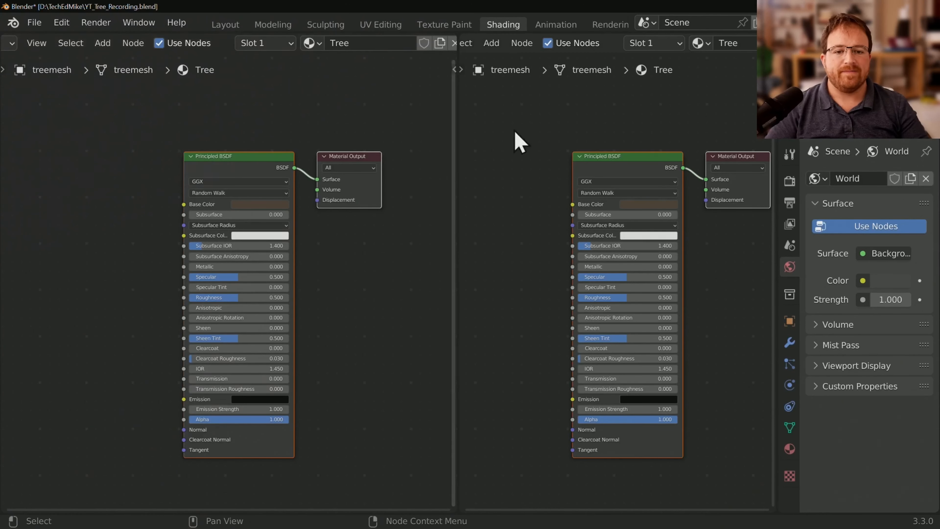
Step: Change the second shader editor into a 3D Viewport and show the tree through the scene camera
scroll(478, 47, "up", 5)
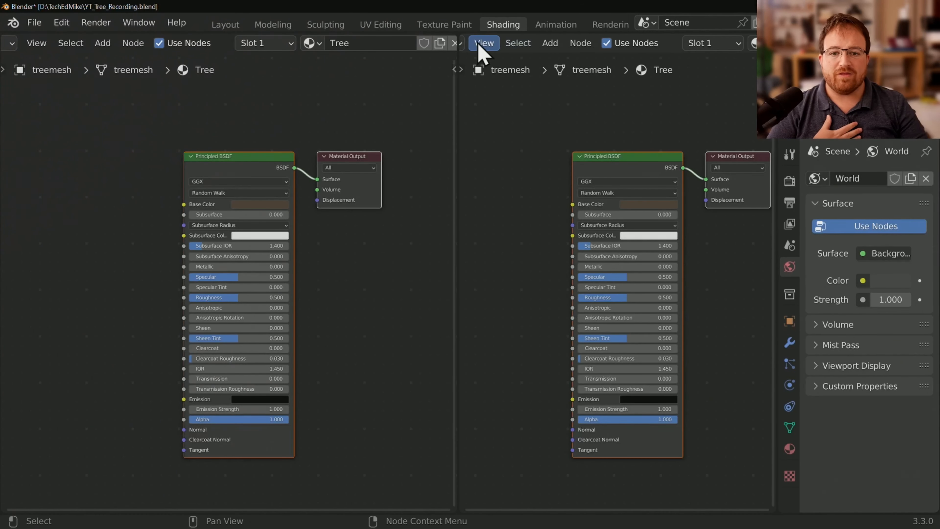
left_click(478, 44)
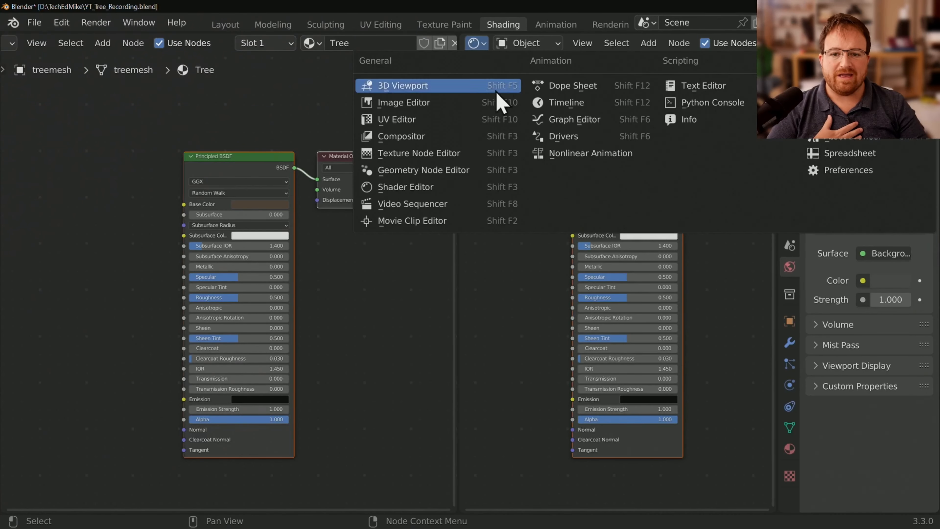
left_click(457, 89)
middle_click_drag(634, 370, 644, 275)
key("KP_0")
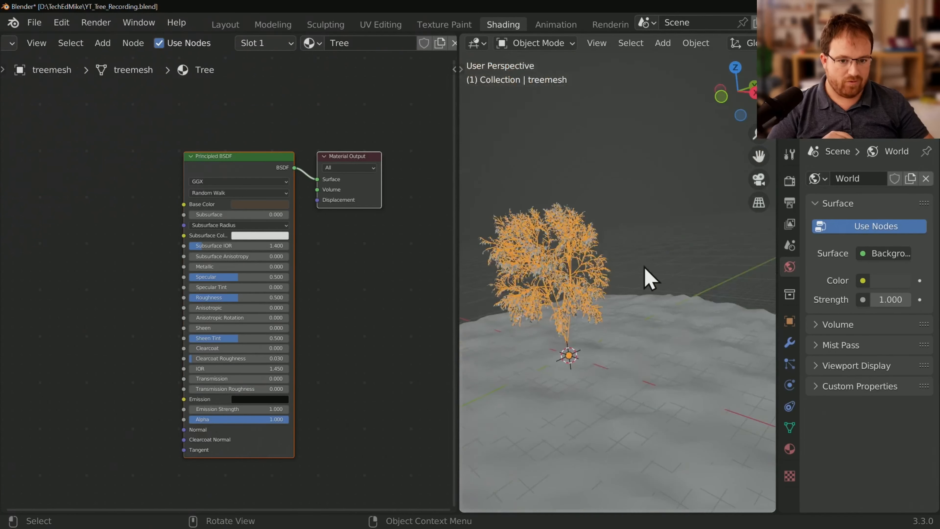
middle_click_drag(615, 325, 681, 315, "shift")
scroll(734, 43, "down", 10)
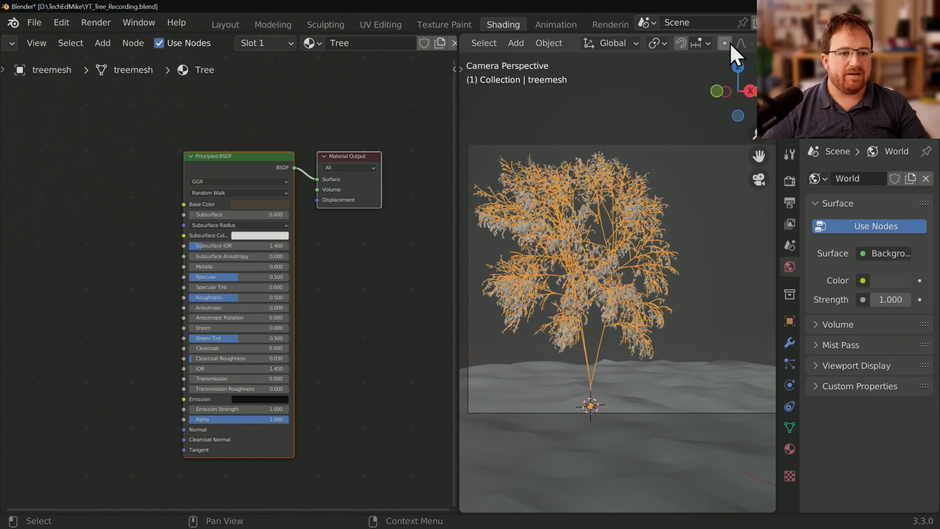
Step: Display the camera viewport with rendered shading and examine the tree's foliage up close
left_click(747, 43)
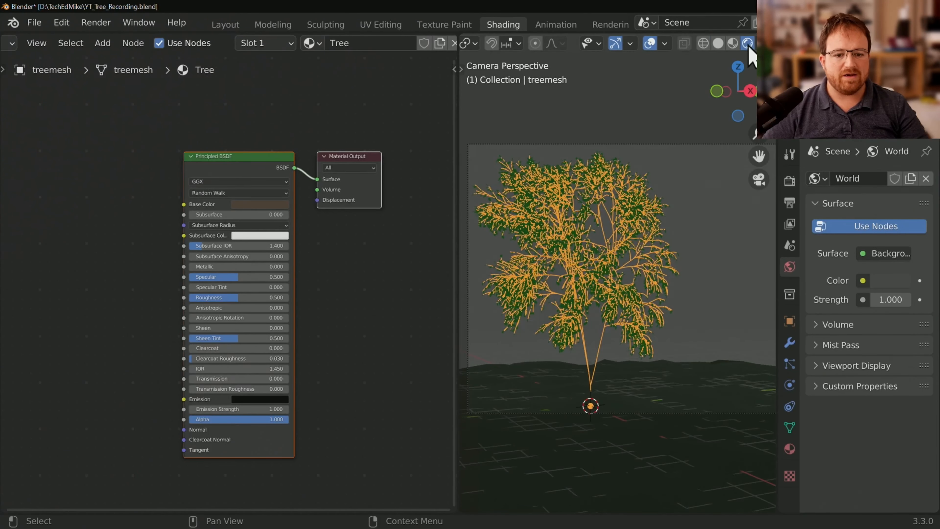
scroll(684, 311, "up", 1)
scroll(685, 311, "up", 4)
scroll(684, 311, "down", 4)
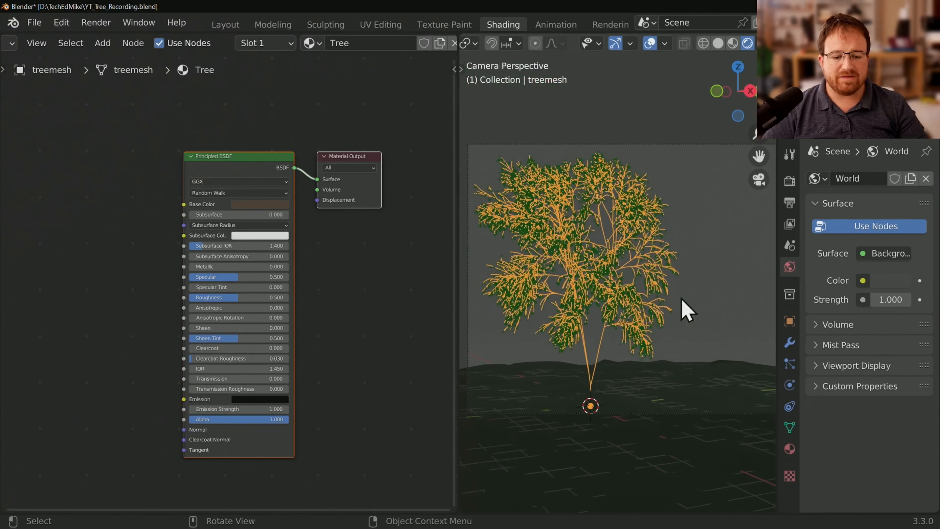
scroll(685, 311, "up", 5)
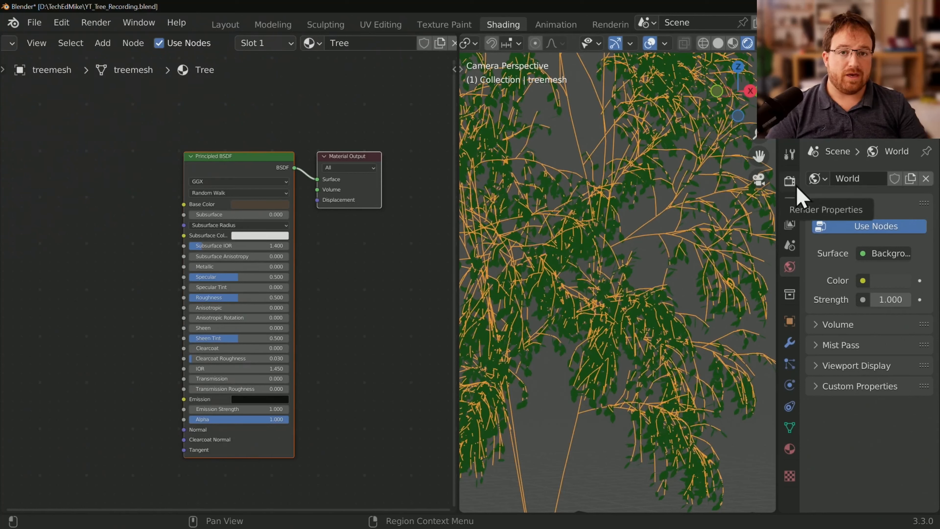
Step: Set the render engine to Cycles with GPU Compute as the device
left_click(795, 194)
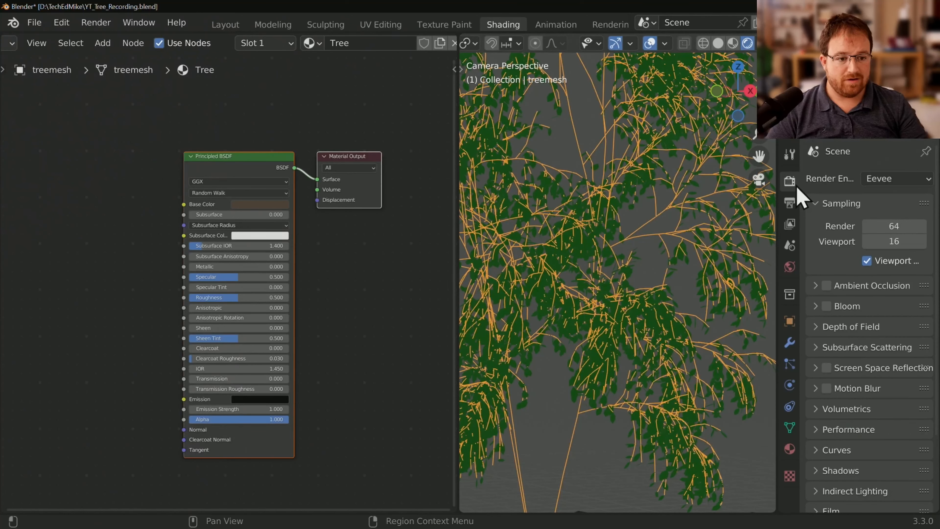
left_click(906, 179)
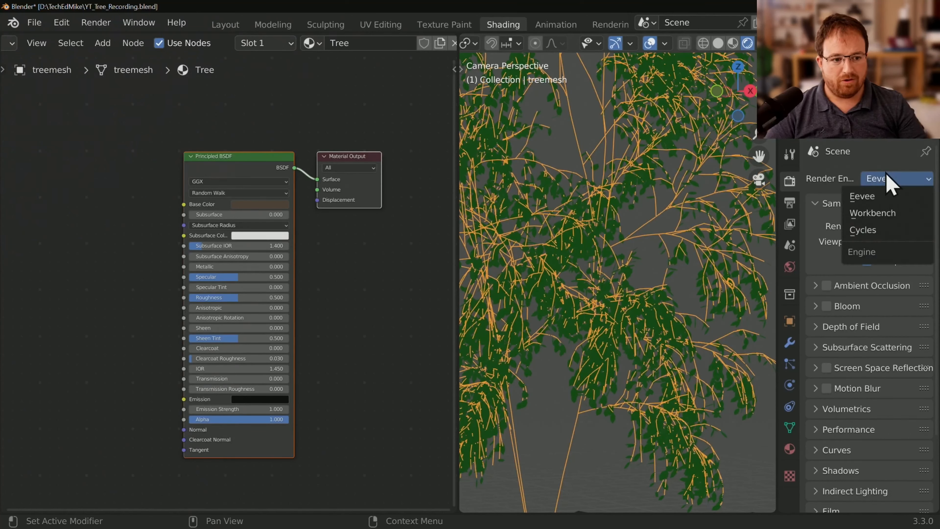
left_click(873, 233)
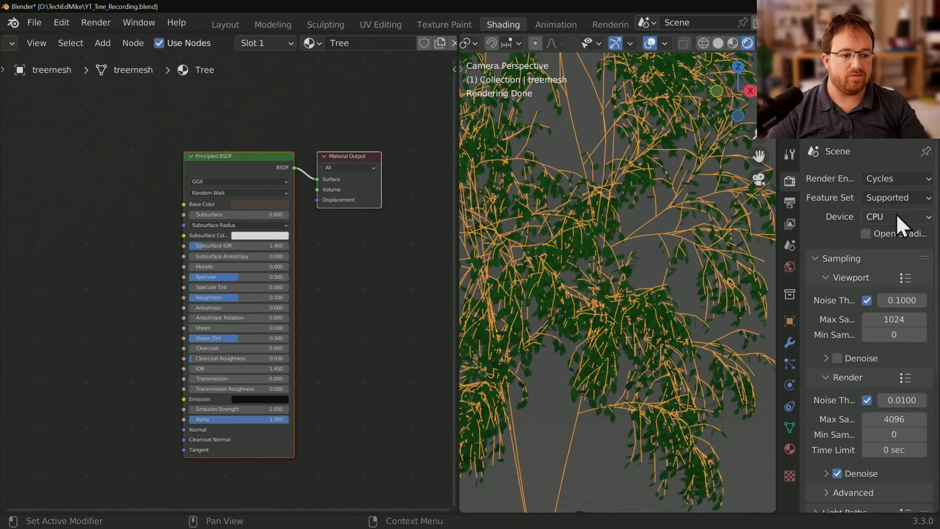
left_click(896, 214)
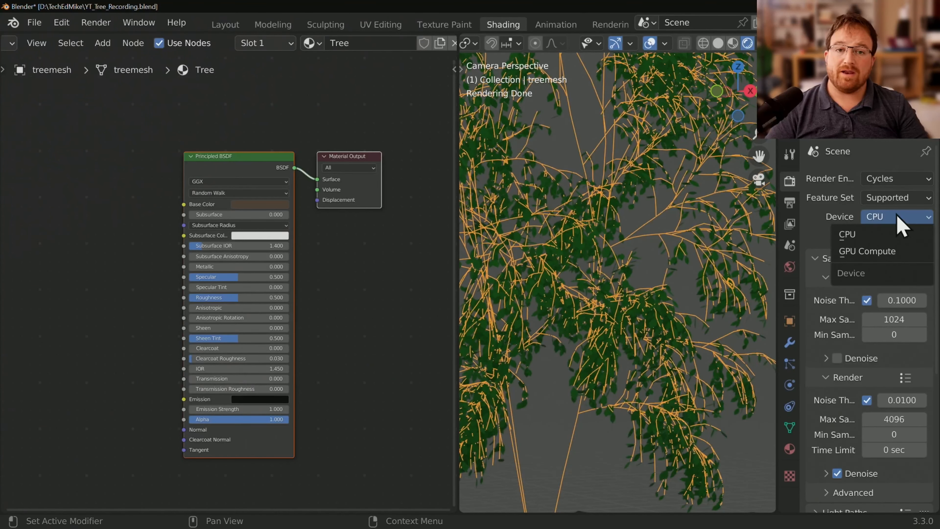
left_click(883, 255)
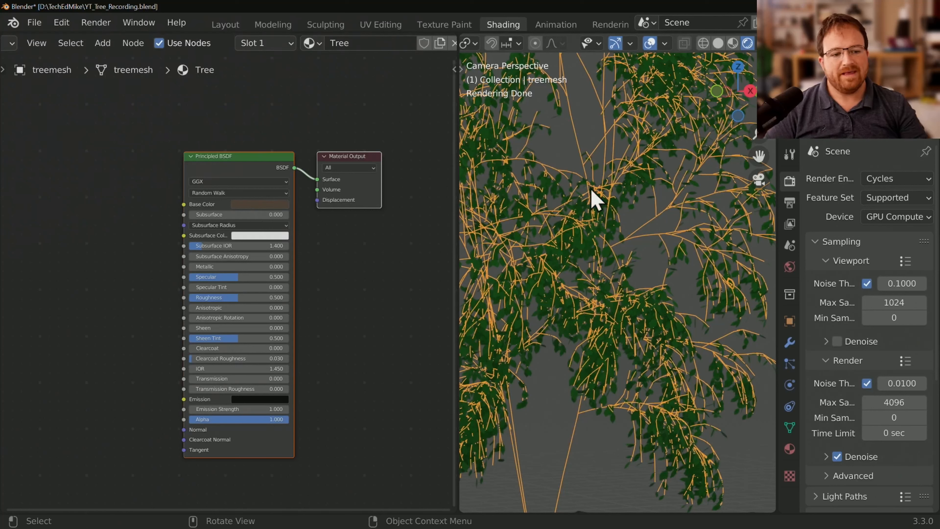
Step: Assign the Leaves material to the tree mesh's slot and connect a new ColorRamp node to its Base Color
left_click(312, 42)
left_click(379, 78)
middle_click_drag(267, 264, 3, 252)
left_click_drag(356, 225, 273, 210)
type("col")
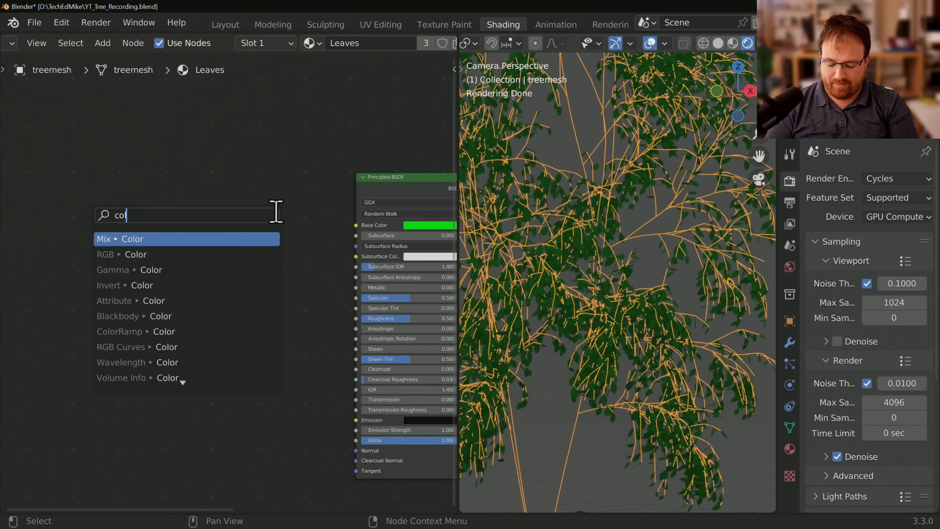
Step: Add a Geometry node with Random Per Island feeding the ColorRamp's Fac, and check the shade variation on the leaves
left_click_drag(328, 266, 241, 233)
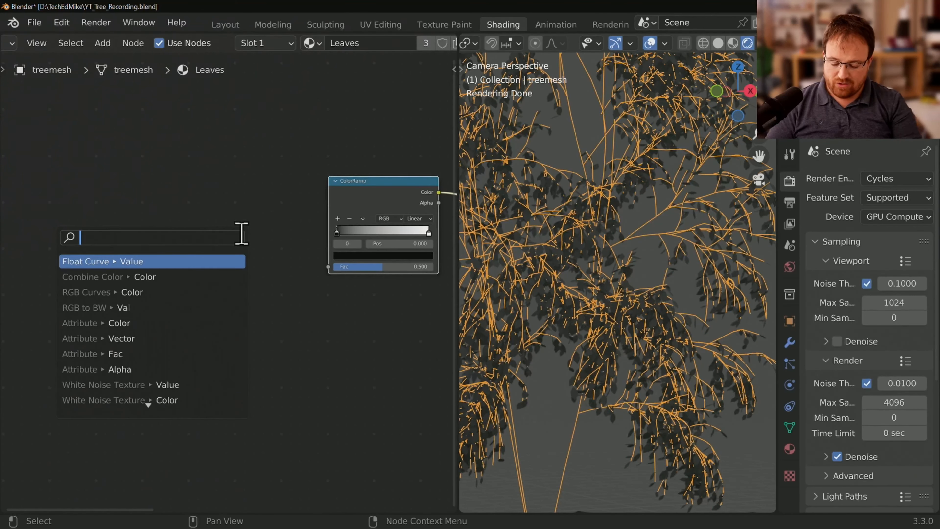
type("ge")
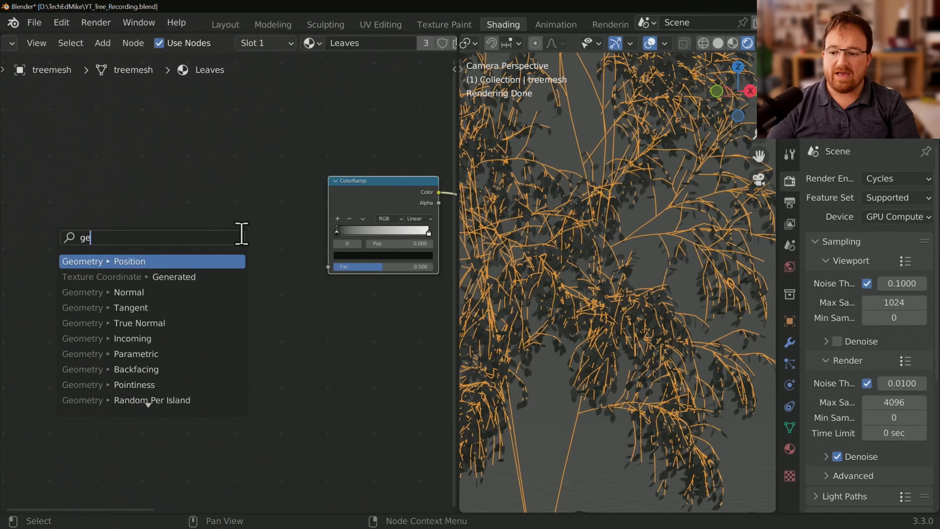
left_click(209, 398)
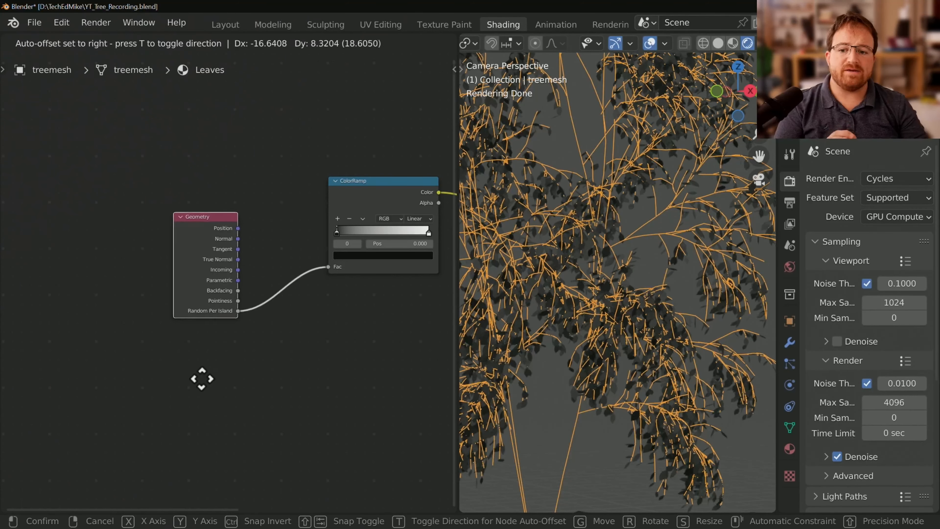
left_click(197, 354)
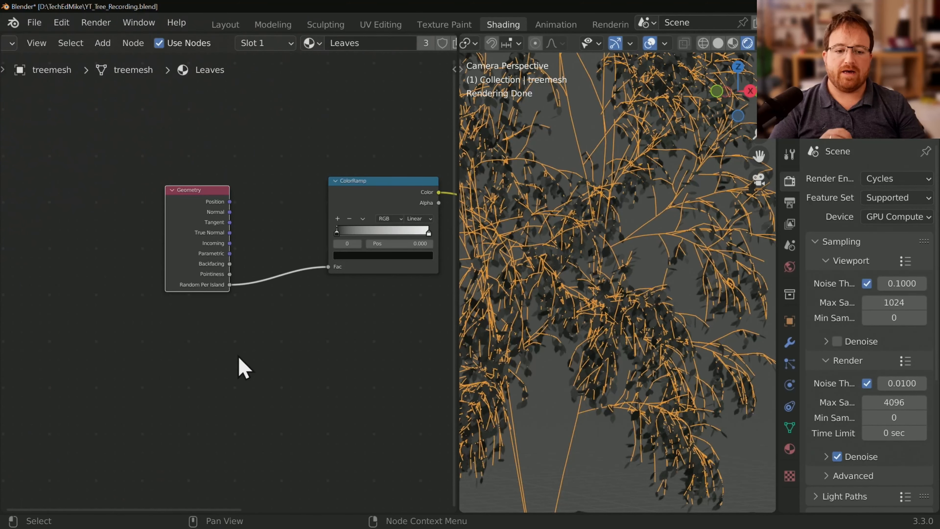
scroll(698, 249, "down", 5)
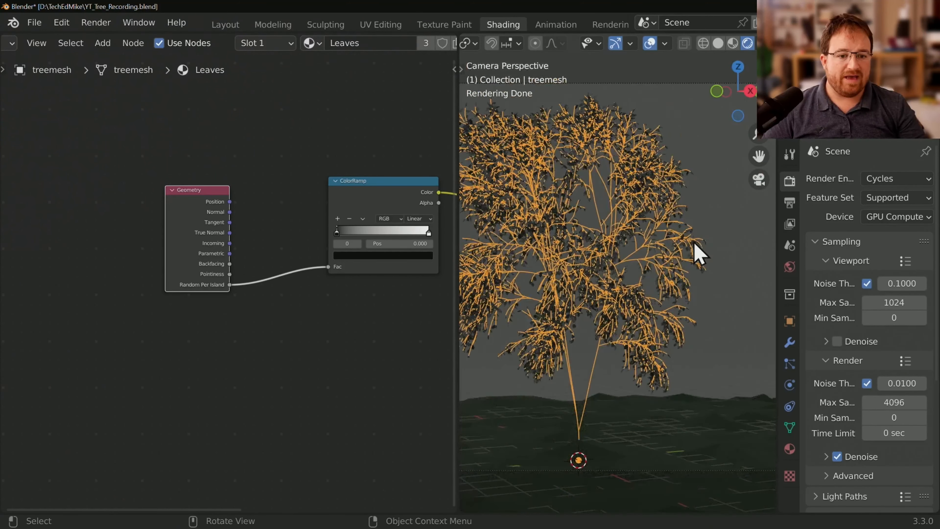
scroll(665, 258, "up", 5)
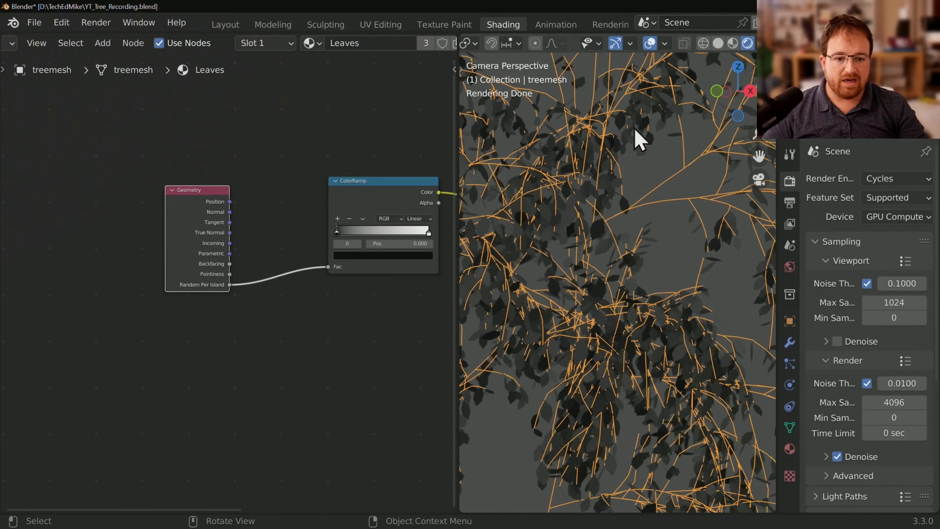
scroll(584, 195, "down", 5)
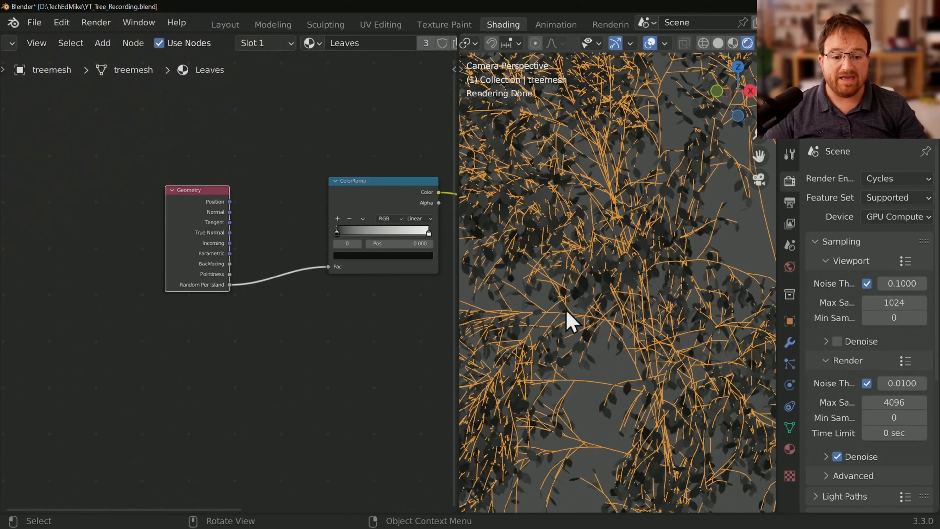
Step: Compare the leaves' shade variation up close in material preview and rendered shading
scroll(644, 290, "up", 3)
left_click_drag(428, 232, 451, 243)
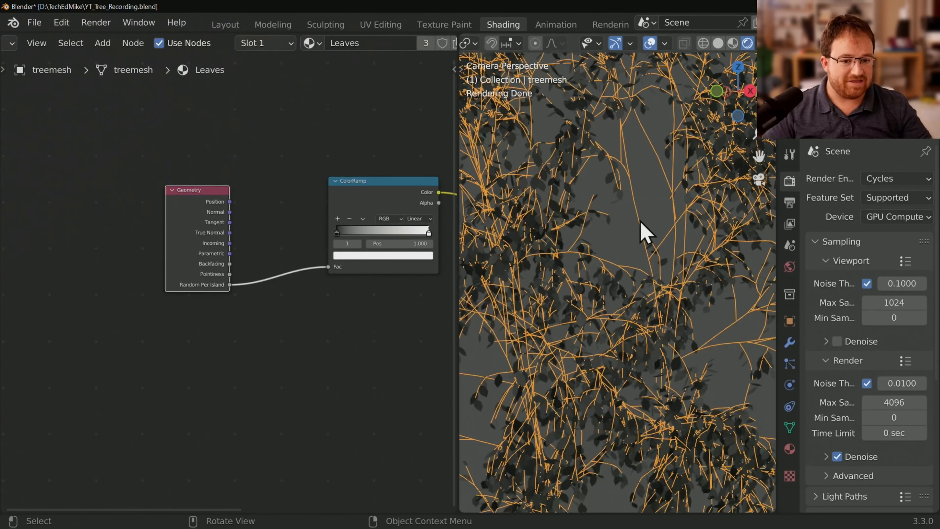
left_click(732, 43)
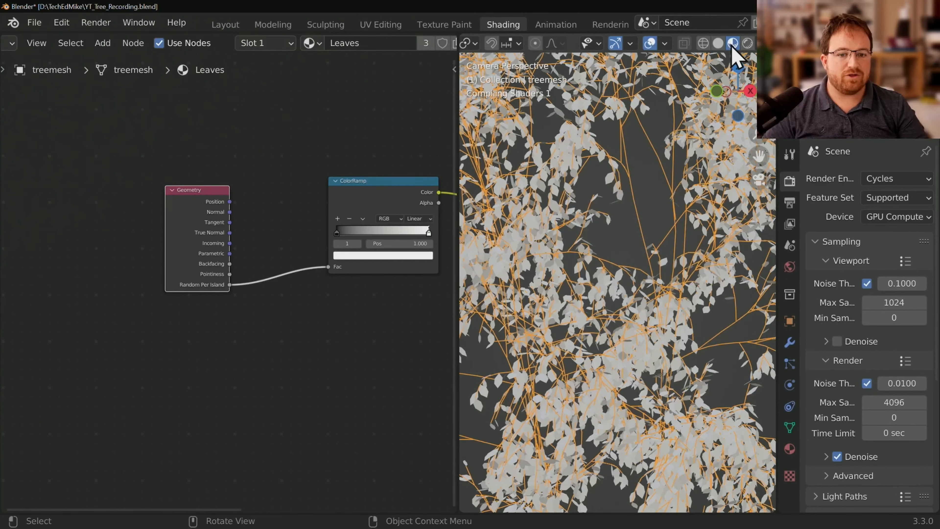
scroll(680, 273, "down", 5)
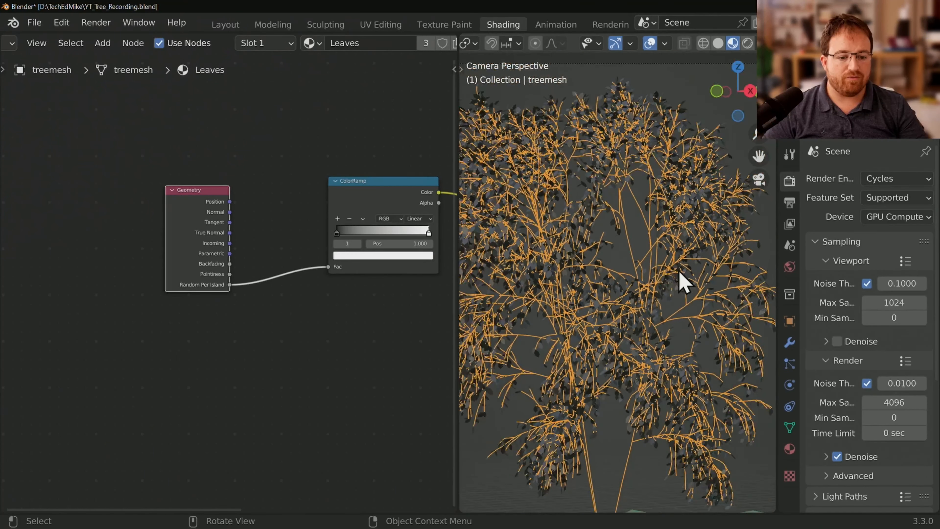
scroll(707, 315, "up", 7)
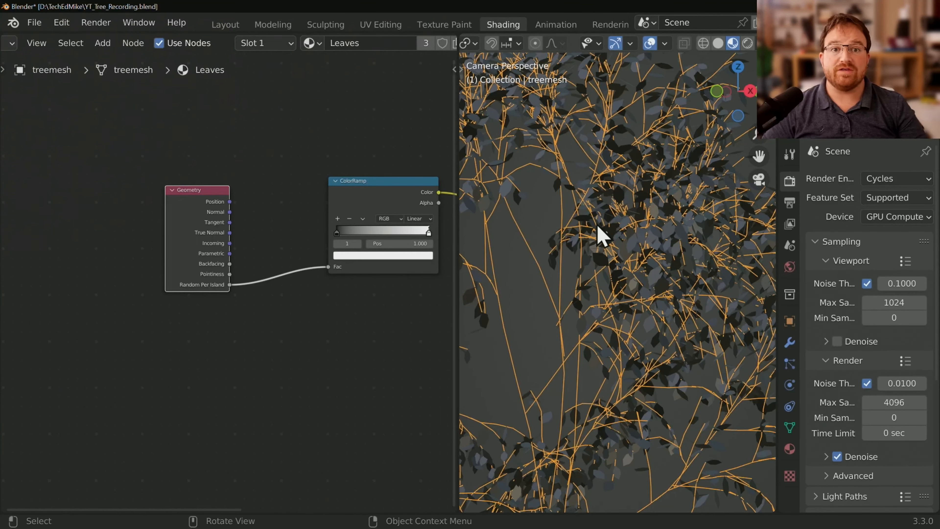
left_click(747, 43)
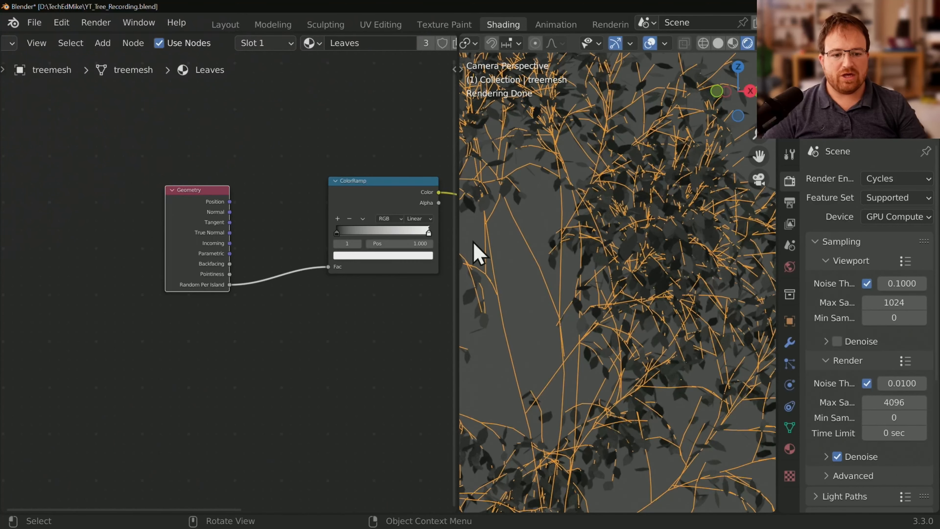
Step: Add a middle color stop to the ColorRamp and change its first stop from black to a medium green
middle_click_drag(348, 271, 257, 276)
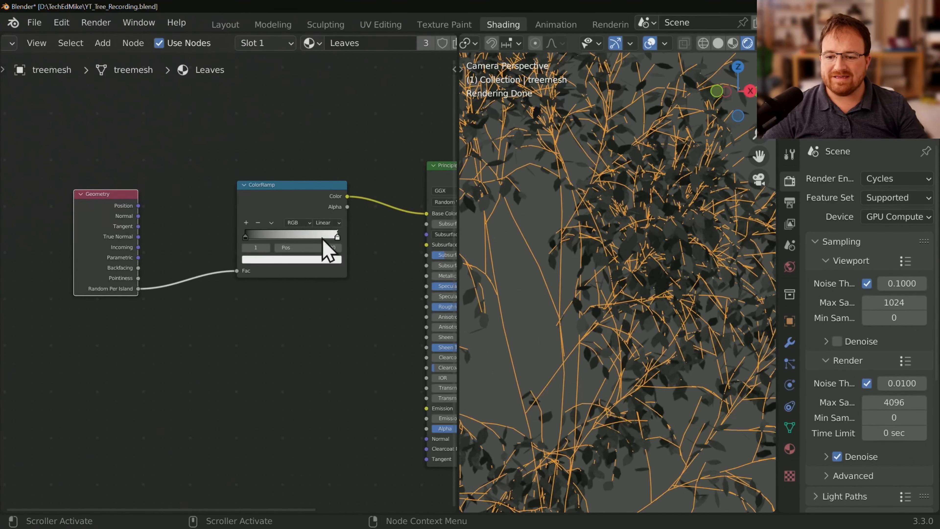
left_click(246, 222)
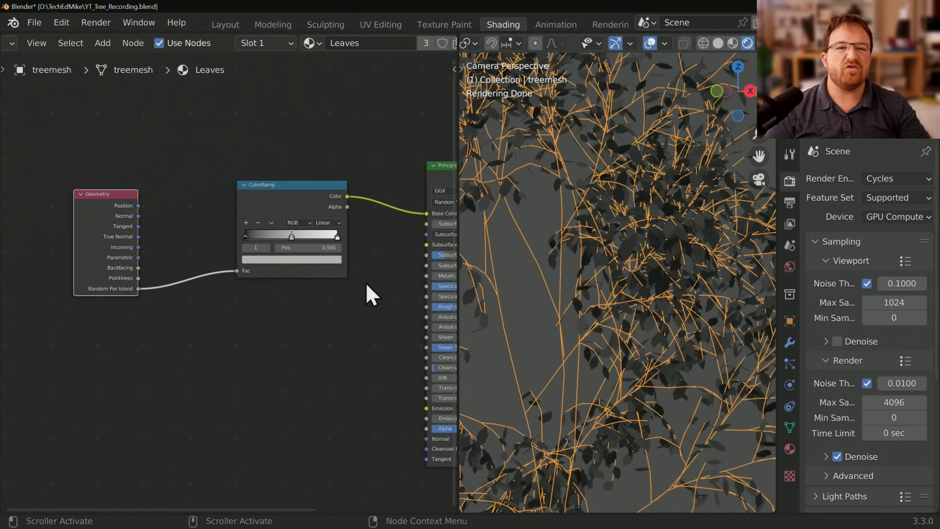
left_click(245, 237)
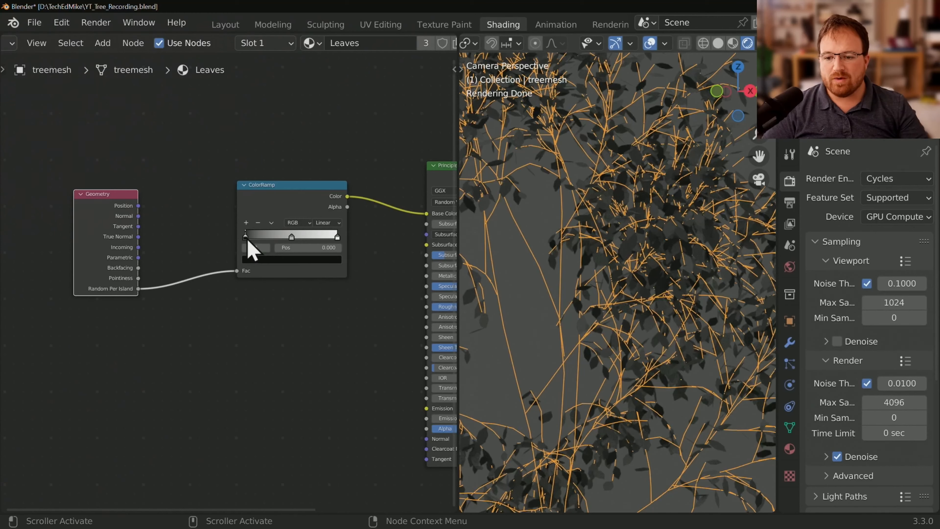
left_click(272, 263)
mouse_move(321, 185)
left_mouse_down()
mouse_move(321, 164)
mouse_move(319, 174)
left_mouse_up()
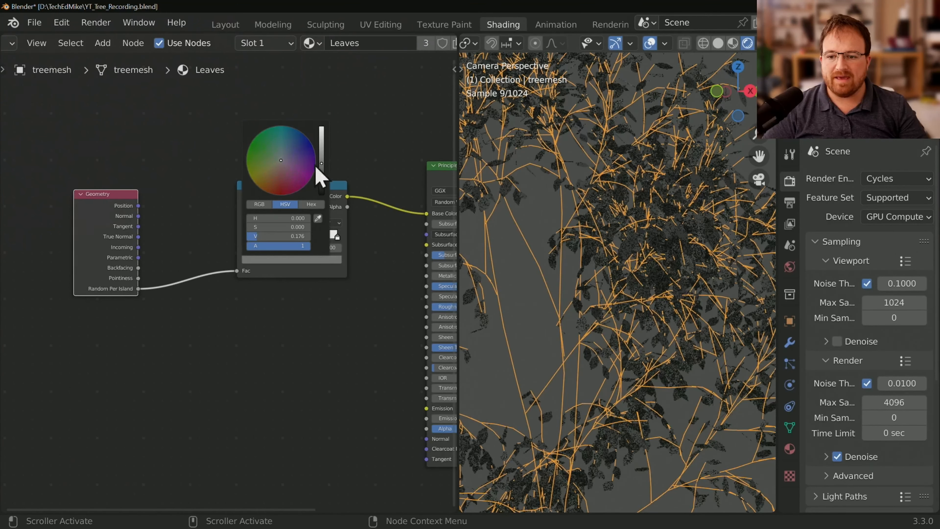
left_click(270, 159)
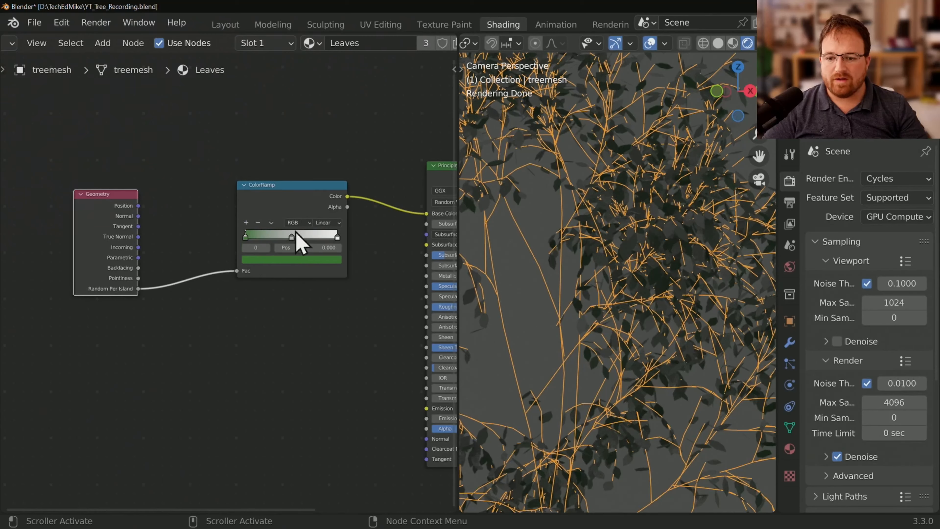
Step: Set the ColorRamp's middle stop to a bright light green
left_click(292, 236)
left_click(311, 261)
left_click_drag(283, 179, 267, 159)
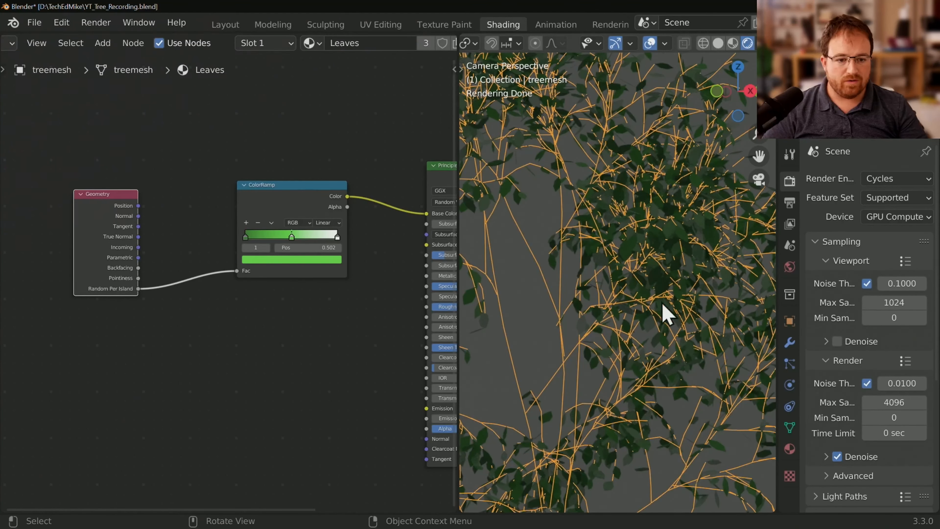
Step: Set the ColorRamp's last stop to a dark green with hue 0.337, saturation 1.000 and value about 0.031
left_click(338, 237)
left_click(320, 260)
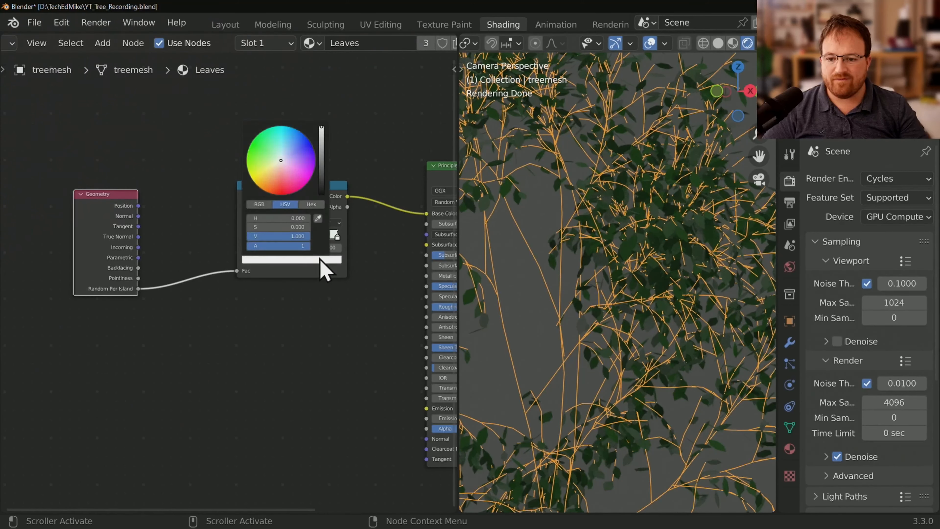
left_click_drag(267, 165, 254, 143)
left_click_drag(321, 178, 321, 172)
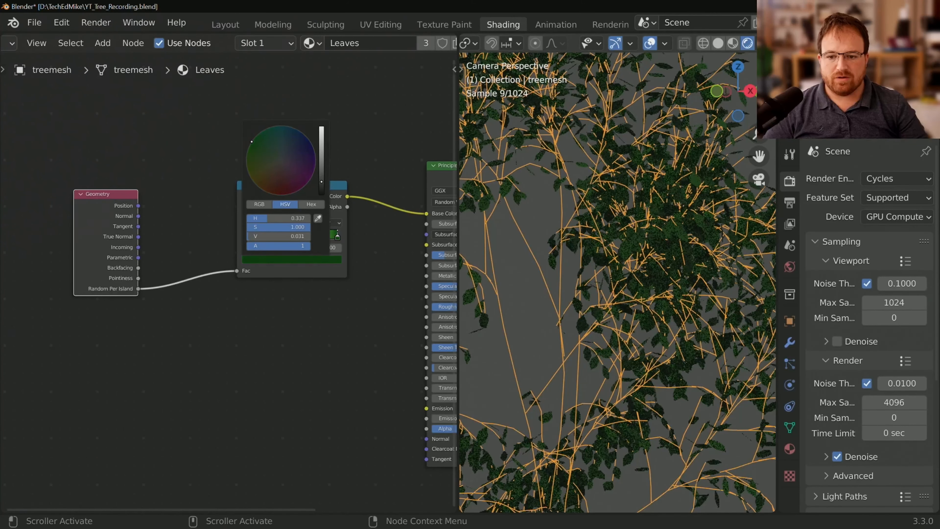
Step: Render frame 1 from the camera to check the green leaf colors, and close the result
scroll(632, 281, "down", 5)
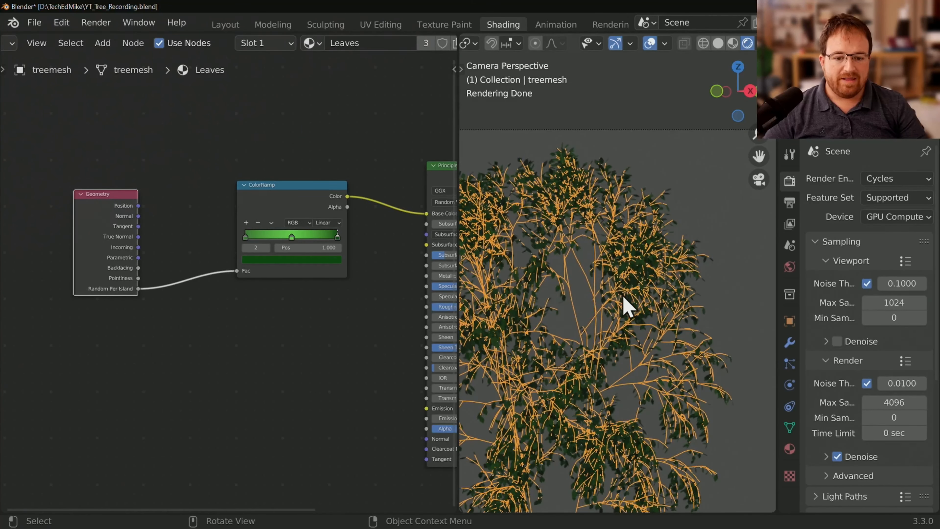
key("F12")
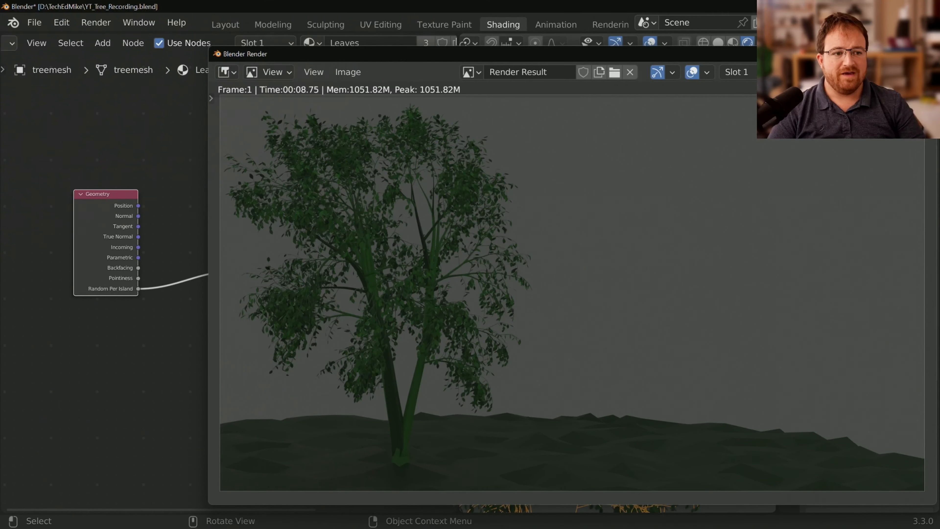
key("Escape")
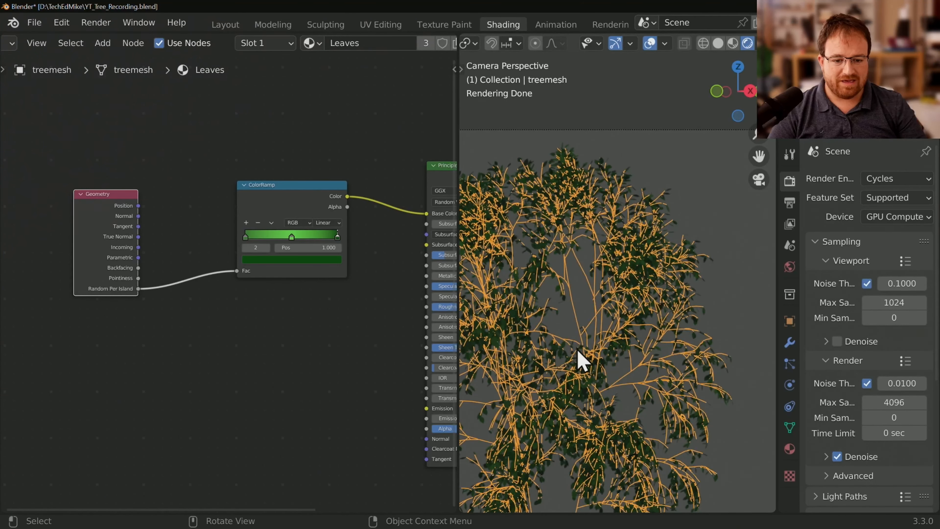
Step: Assign the Tree material to the tree mesh in place of Leaves, and select the leaves object
scroll(588, 363, "down", 3)
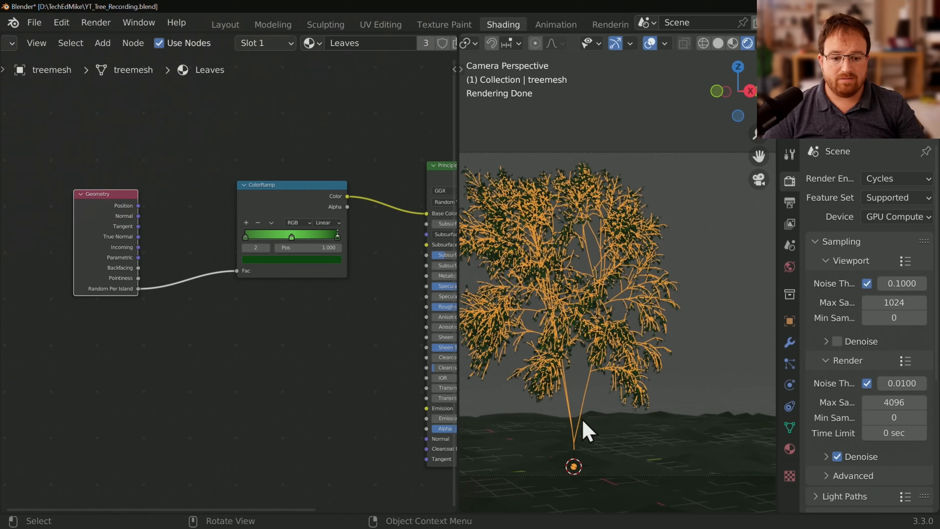
left_click(310, 43)
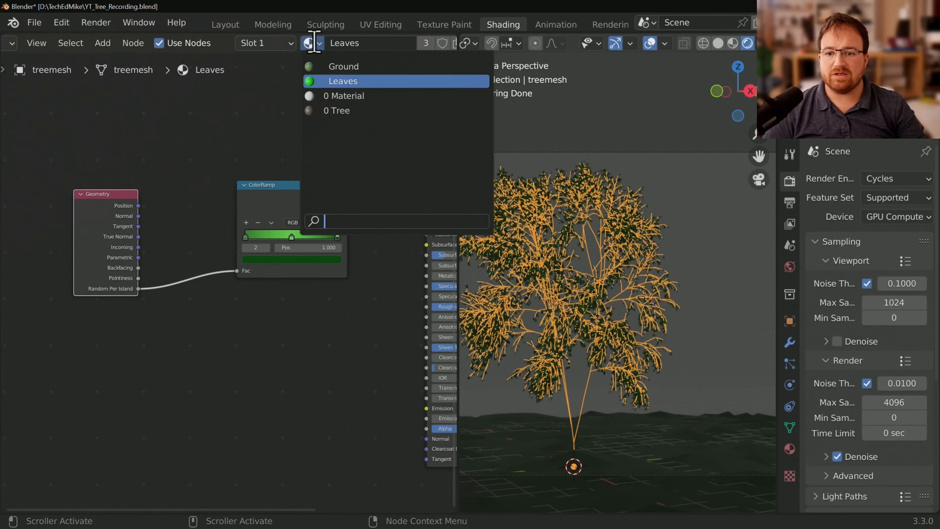
left_click(394, 110)
left_click(566, 246)
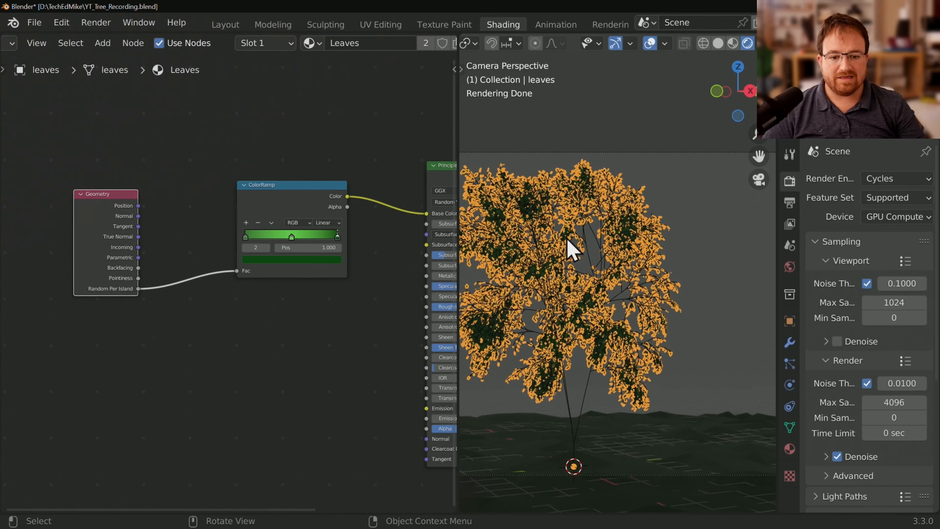
Step: Render the frame again and inspect the leaves and trunk up close in the render window
key("F12")
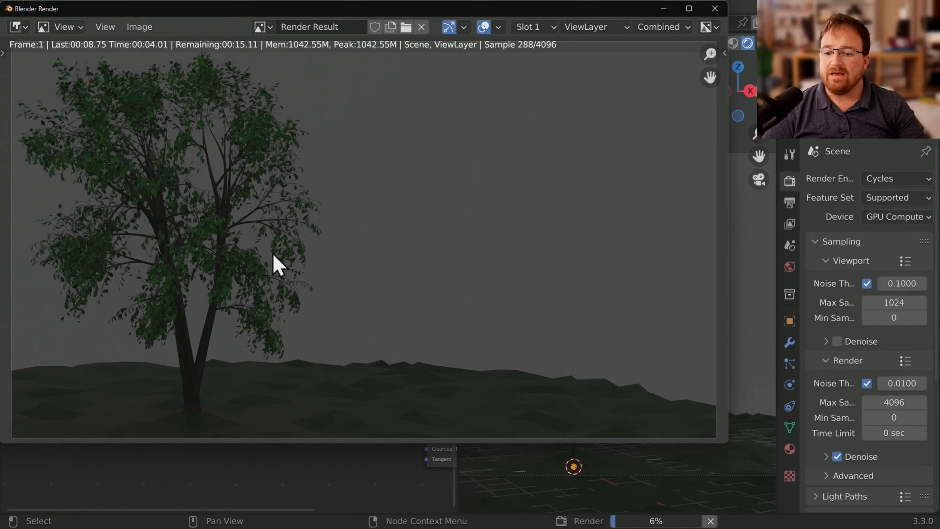
scroll(261, 262, "up", 3)
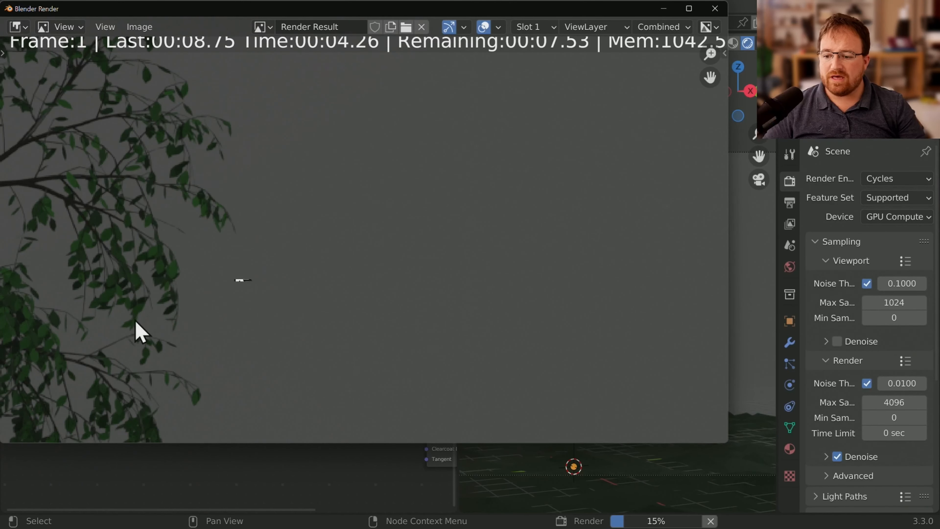
middle_click_drag(136, 330, 546, 196)
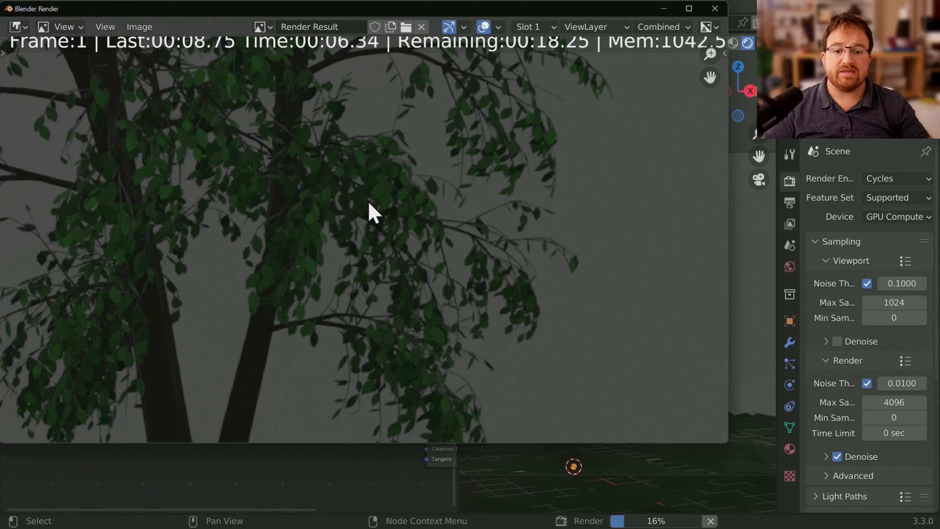
left_click(665, 9)
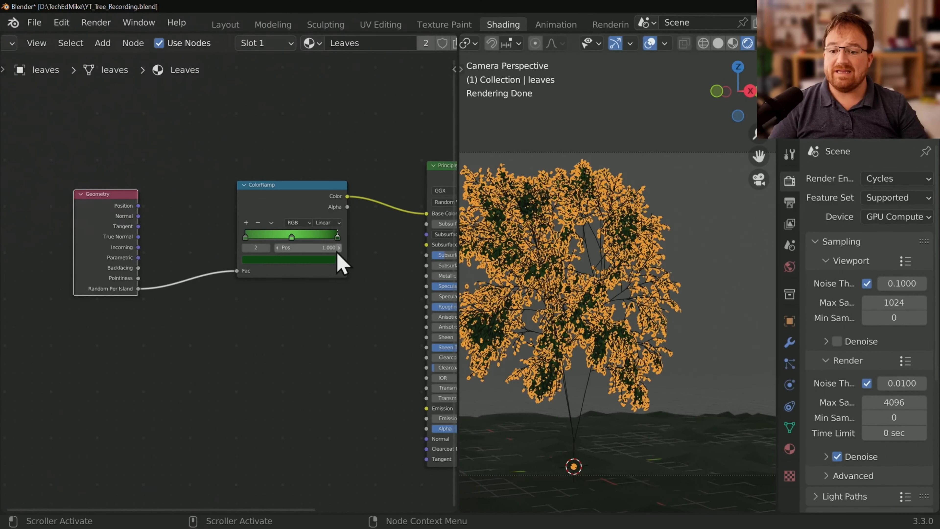
Step: Split off a small area beneath the shader editor, make it a Timeline, and show frames 1 to 250 in it
middle_click_drag(381, 282, 285, 230)
left_click_drag(453, 36, 430, 445)
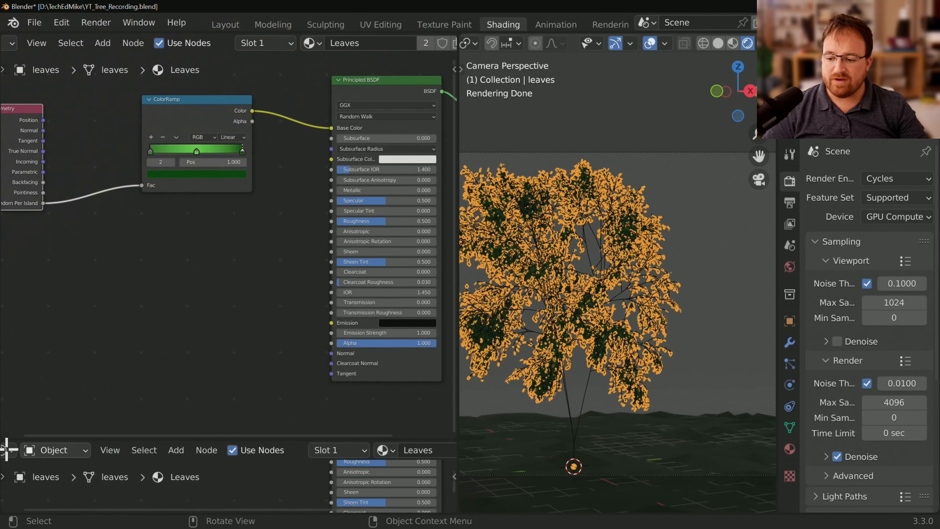
left_click(16, 449)
left_click(16, 450)
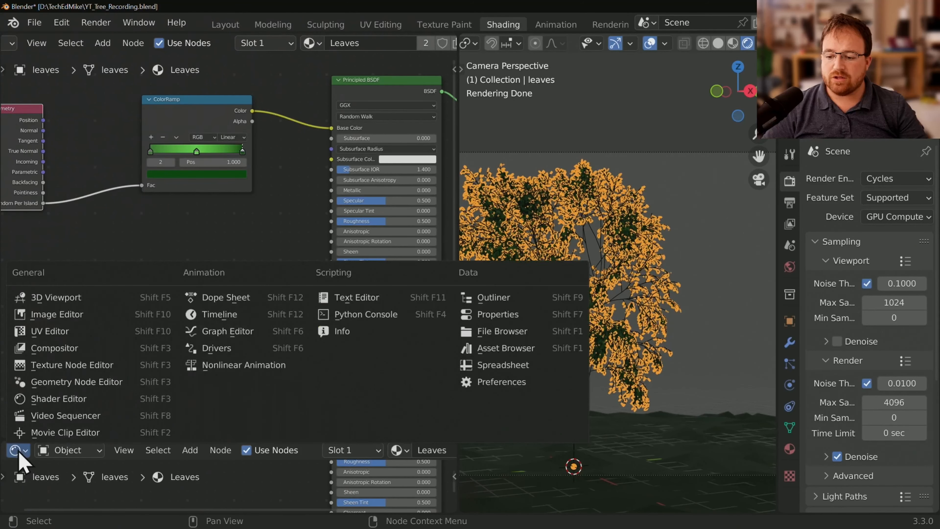
left_click(19, 452)
left_click(52, 450)
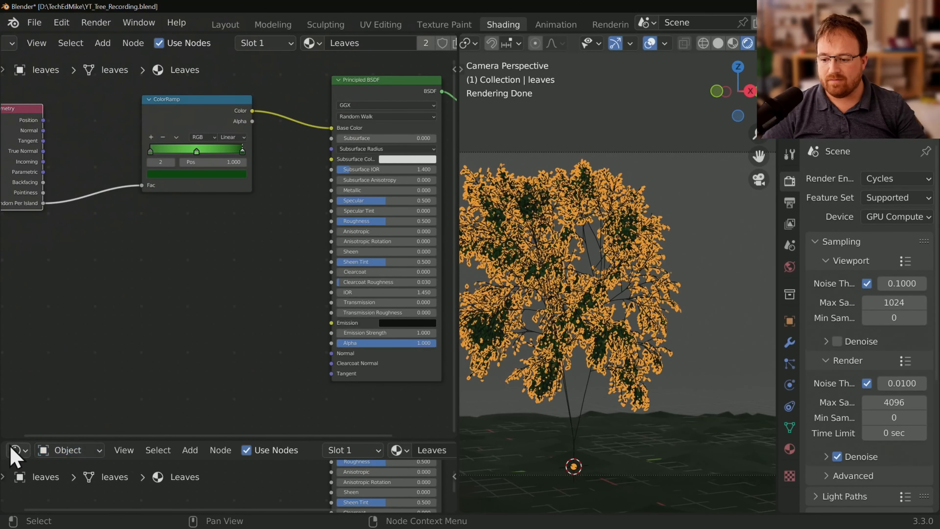
left_click(17, 450)
left_click(273, 318)
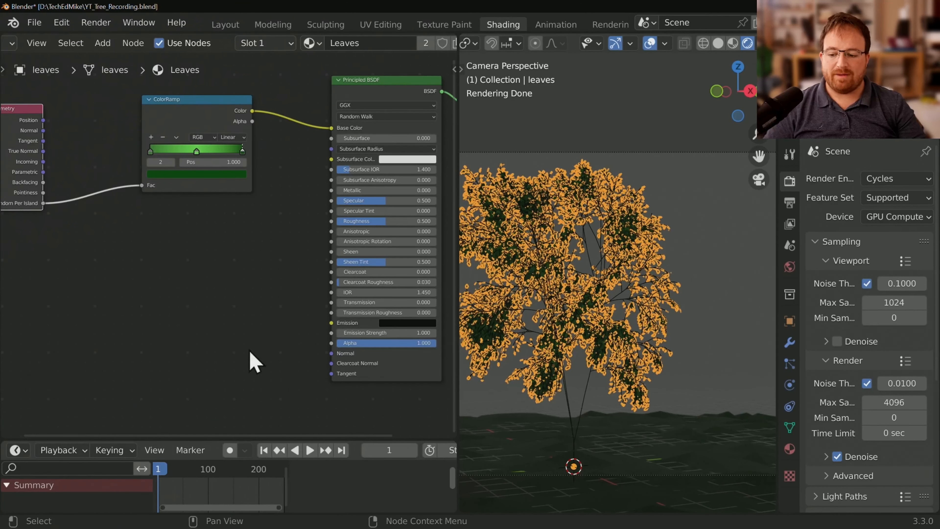
left_click_drag(288, 477, 403, 475)
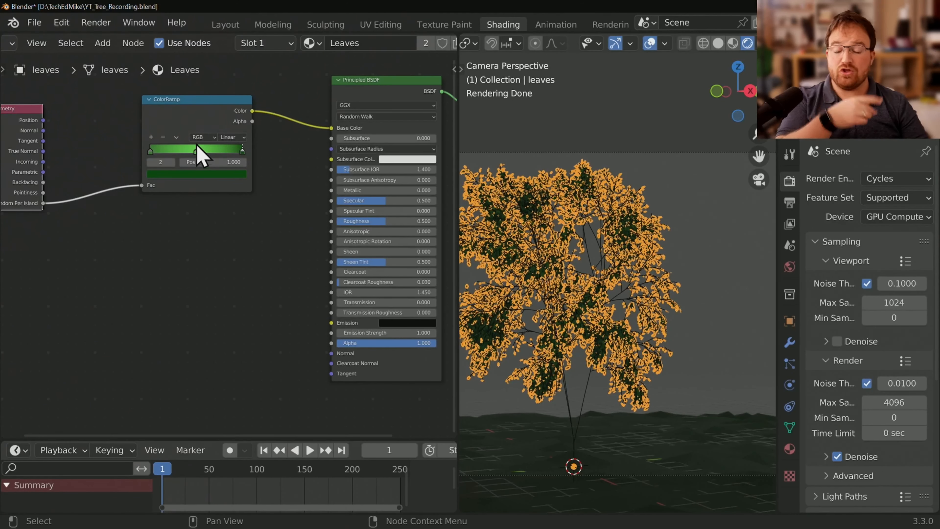
Step: Check the color of each of the three ColorRamp stops in turn
scroll(176, 158, "up", 4)
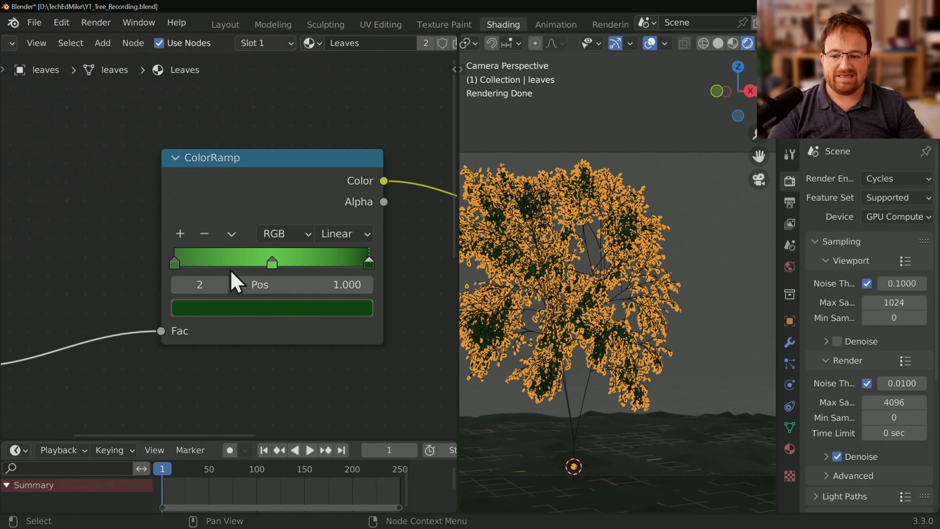
left_click(175, 263)
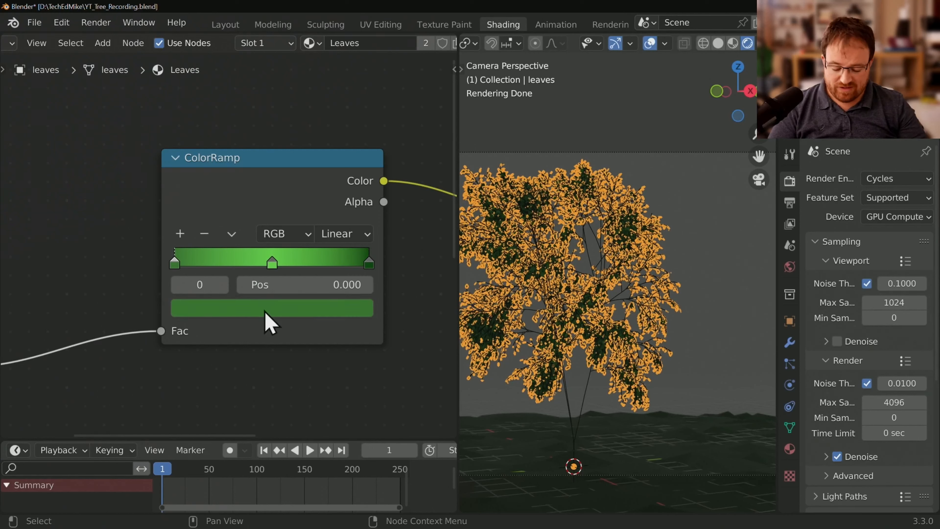
left_click(271, 264)
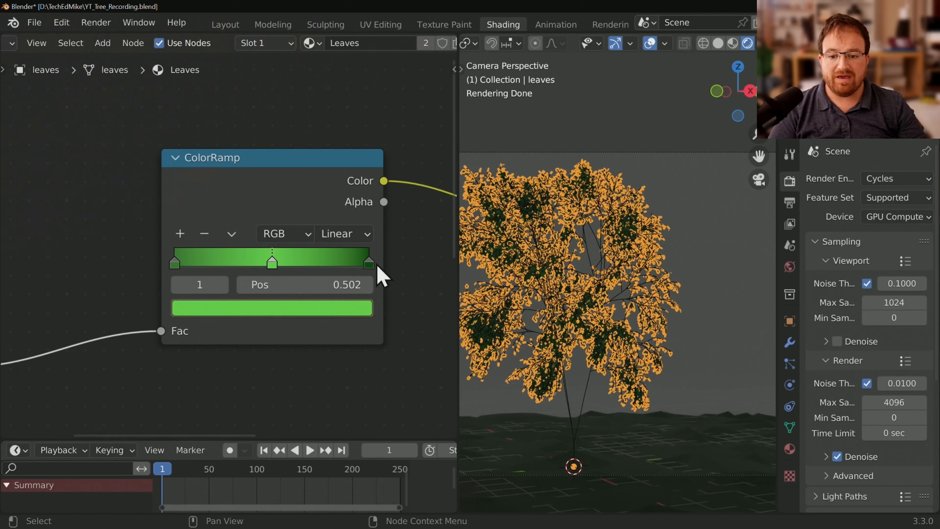
left_click(369, 263)
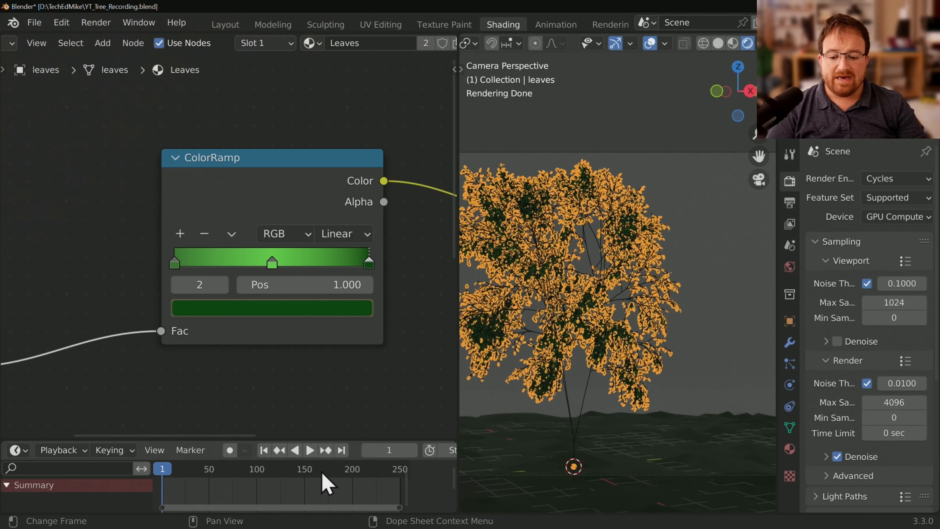
Step: Scrub the animation to its midpoint and set the current frame to 125
mouse_move(269, 469)
left_mouse_down()
mouse_move(342, 468)
mouse_move(273, 472)
mouse_move(282, 479)
left_mouse_up()
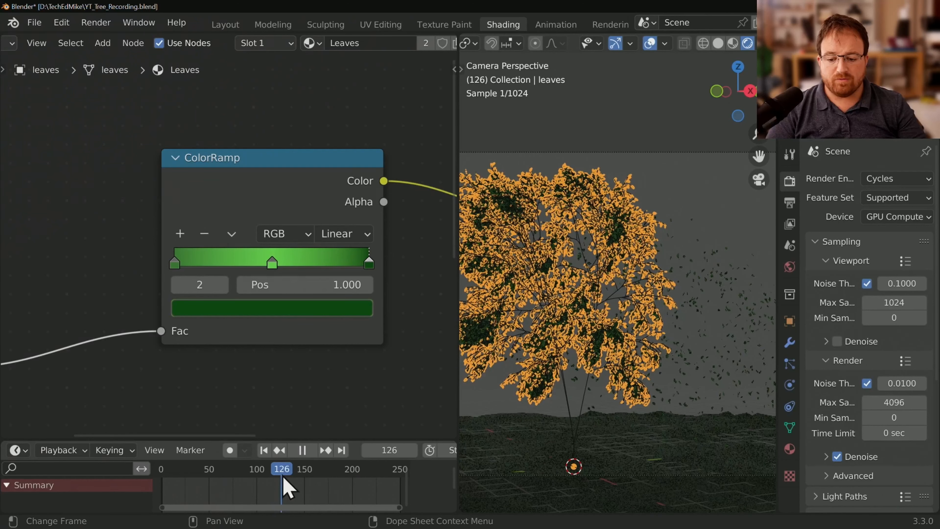
key("space")
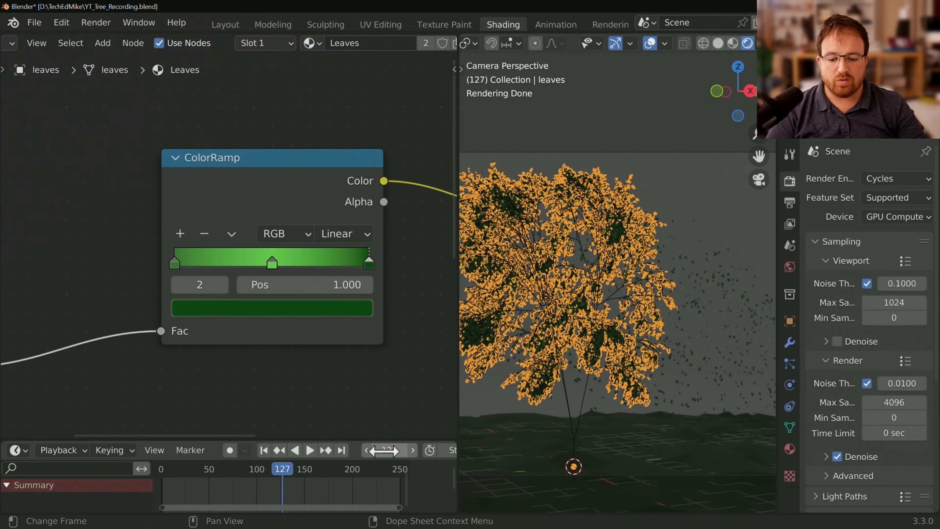
double_click(384, 450)
type("125")
key("Return")
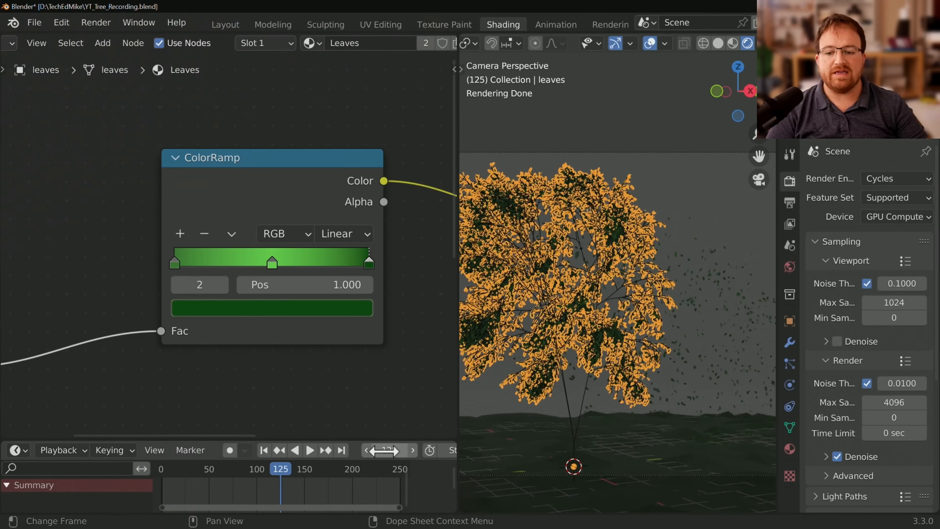
Step: At frame 125, recolor the first ColorRamp stop to brown and the middle stop to orange
left_click(174, 263)
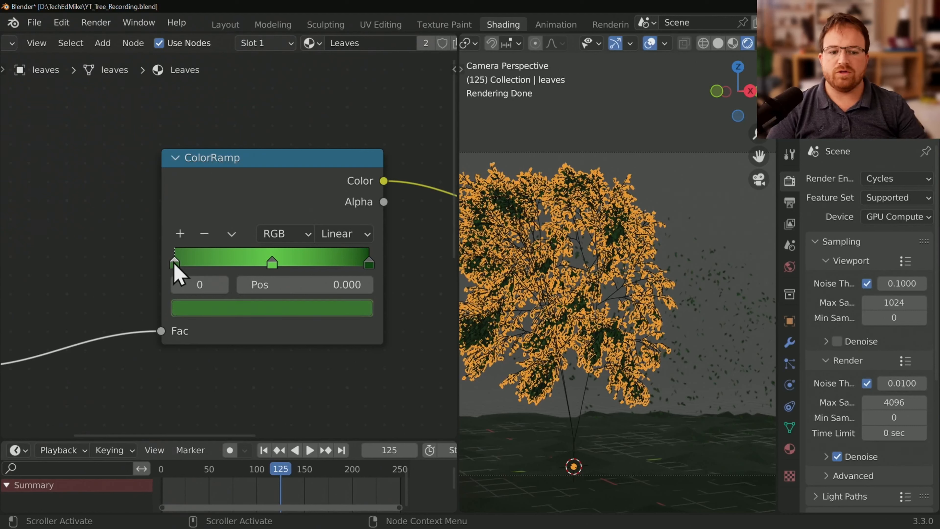
left_click(273, 315)
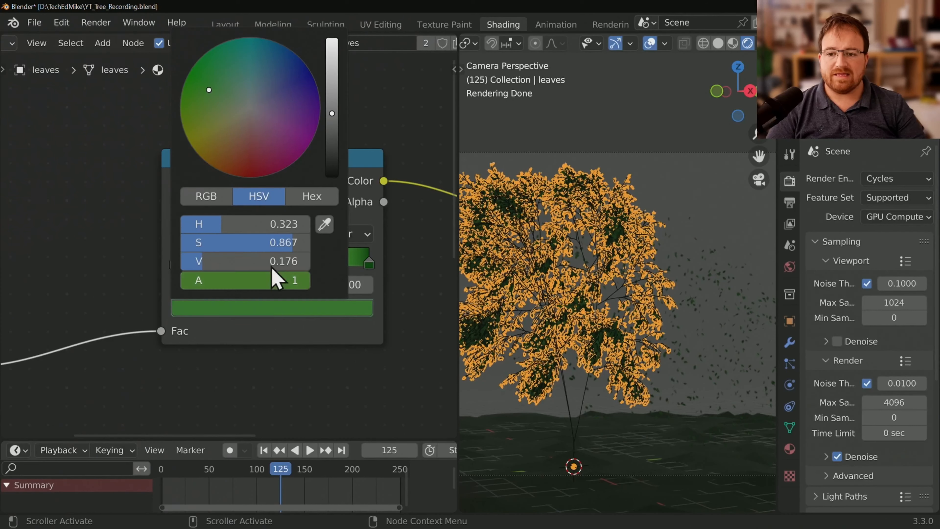
left_click_drag(243, 141, 211, 165)
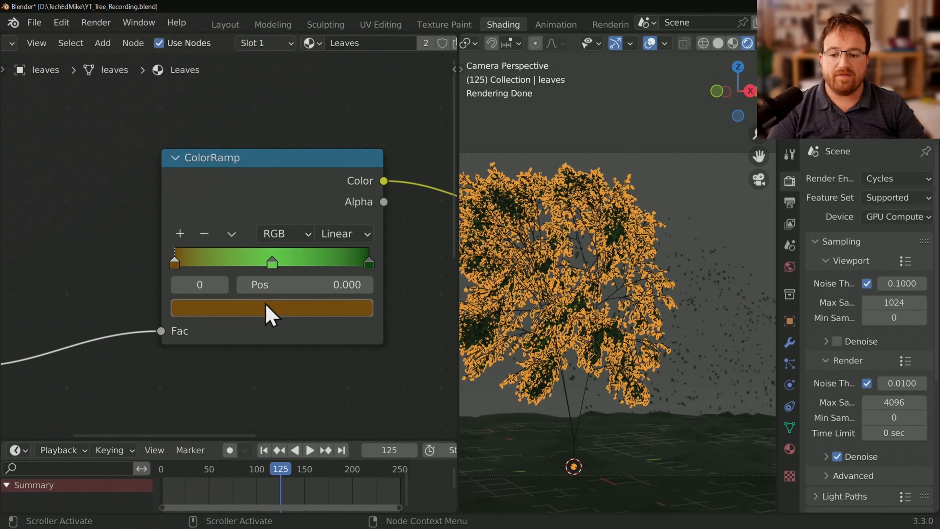
left_click(273, 263)
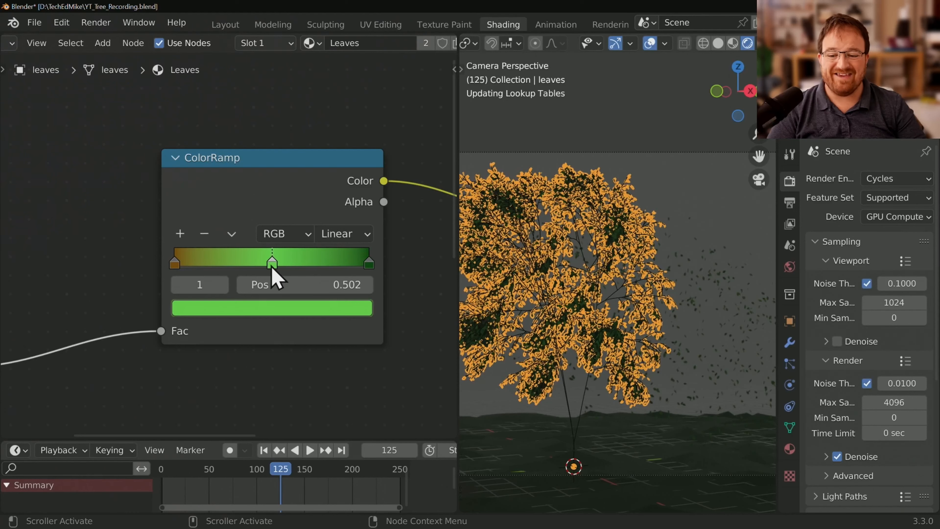
left_click(282, 307)
left_click_drag(237, 151, 215, 168)
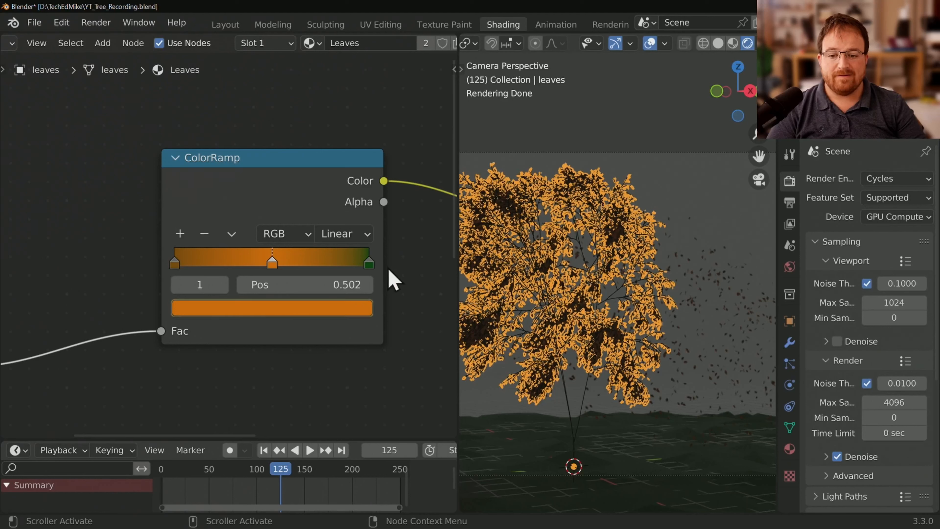
Step: At frame 125, recolor the last ColorRamp stop to a bright yellow with hue 0.148, saturation 1 and value 0.677
left_click(369, 263)
left_click(319, 311)
left_click_drag(198, 137, 189, 142)
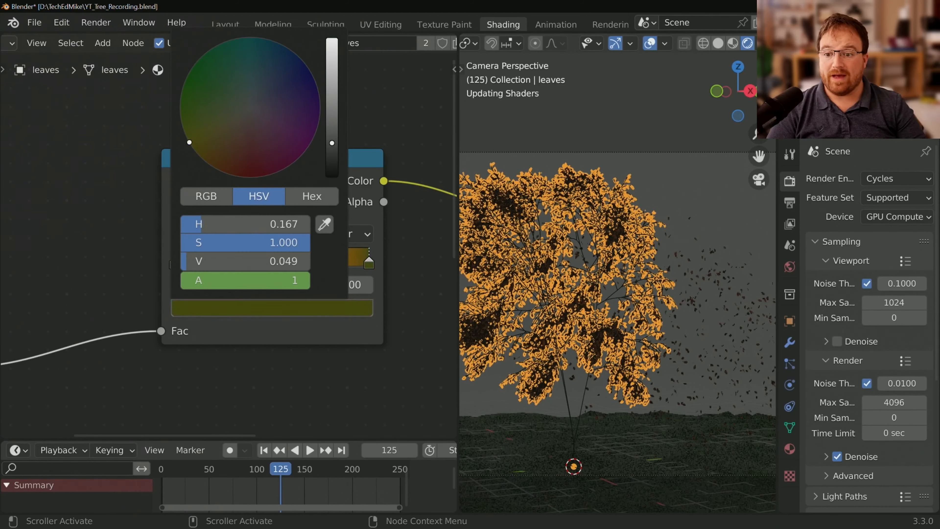
left_click_drag(332, 143, 332, 87)
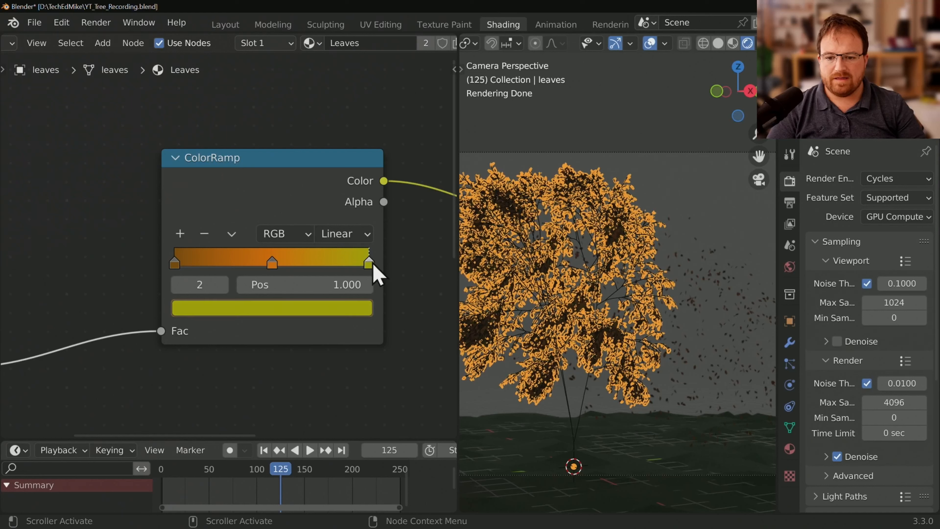
left_click(342, 307)
left_click_drag(192, 141, 191, 145)
left_click_drag(332, 86, 333, 66)
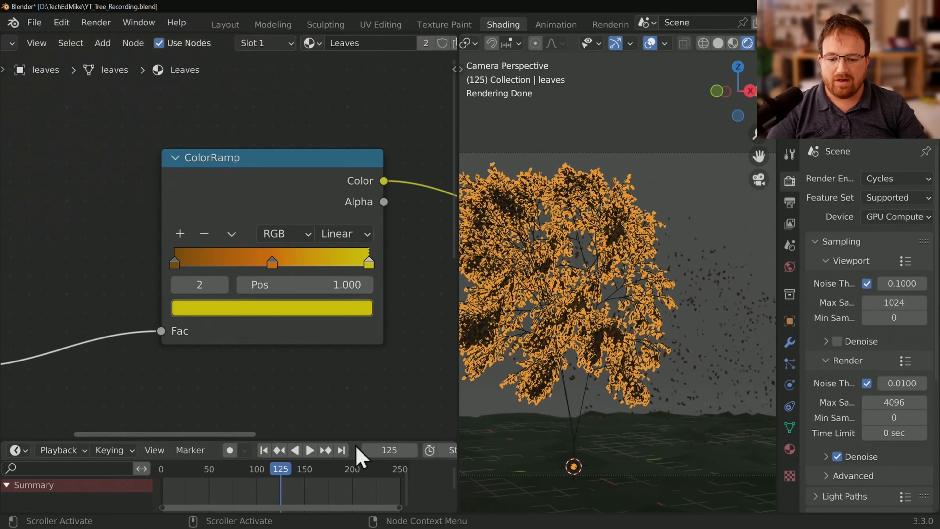
Step: At frame 209, set the last ColorRamp stop to a muted red with hue 0.004, saturation 0.960 and value 0.301, and keyframe it
left_click_drag(332, 469, 362, 478)
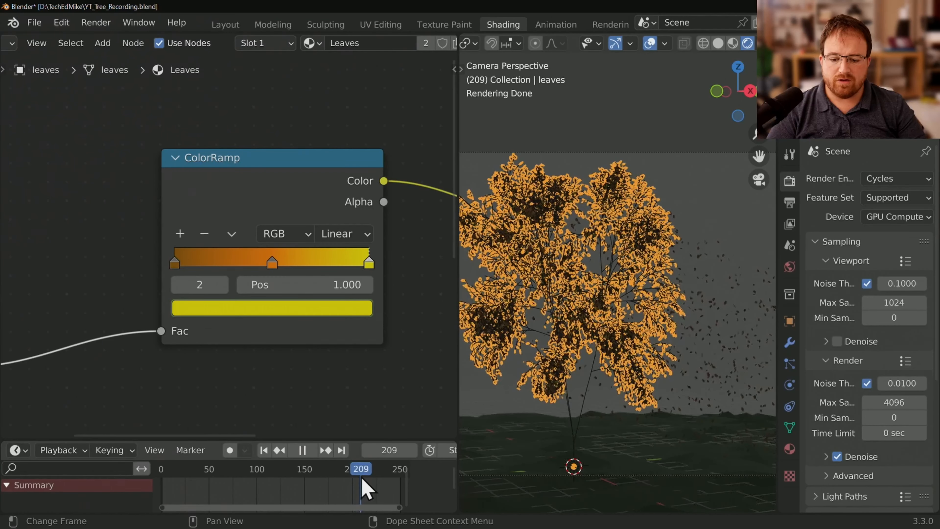
left_click(333, 309)
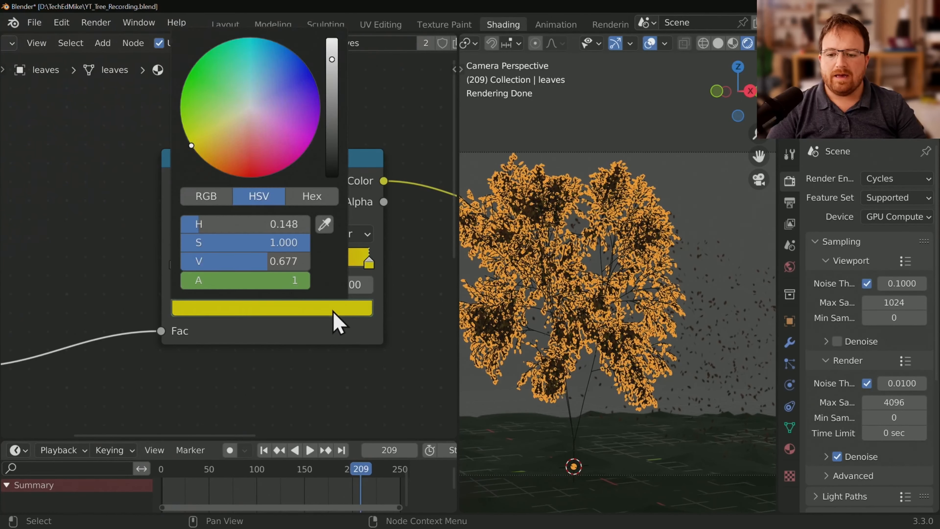
left_click_drag(270, 146, 244, 177)
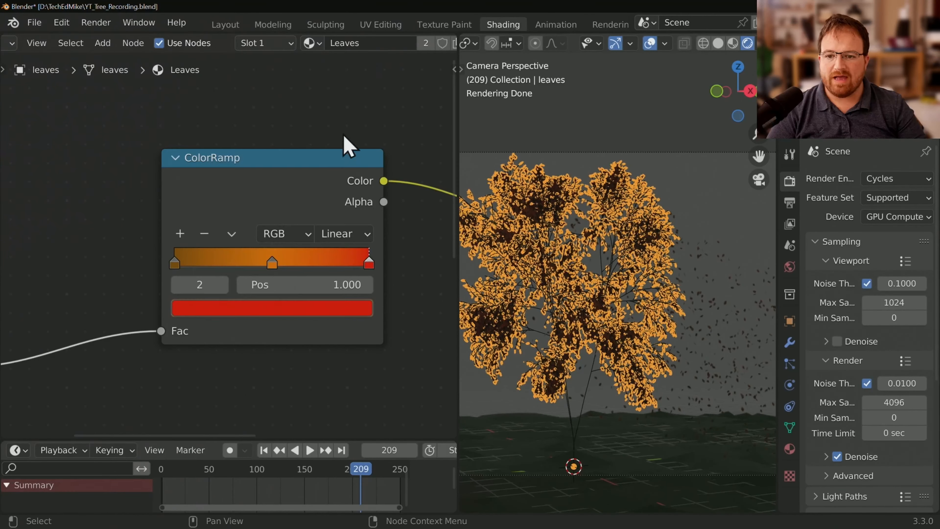
left_click_drag(335, 124, 333, 95)
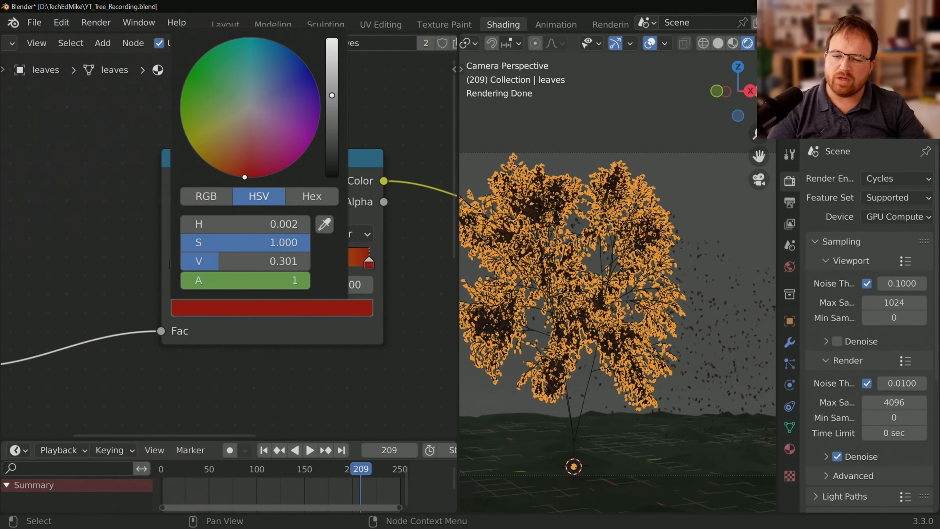
mouse_move(258, 168)
left_mouse_down()
mouse_move(249, 149)
mouse_move(245, 166)
left_mouse_up()
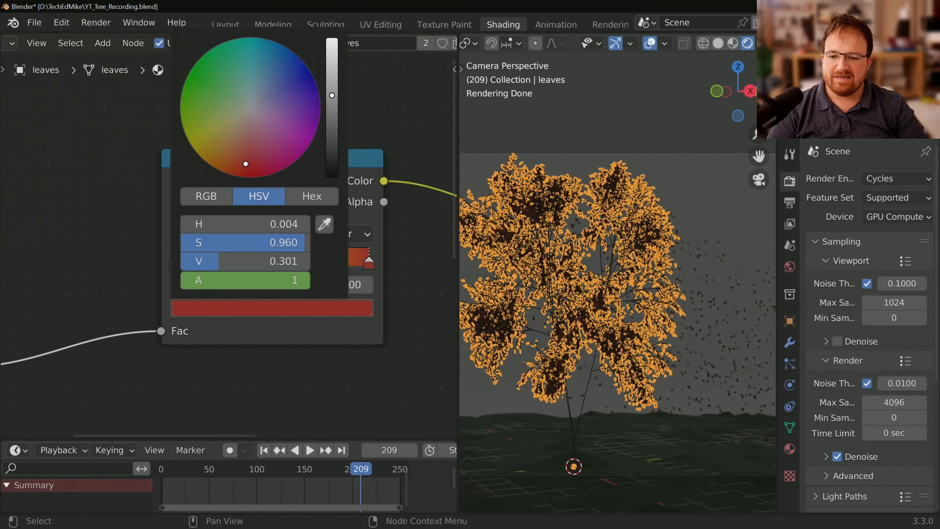
left_click(273, 263)
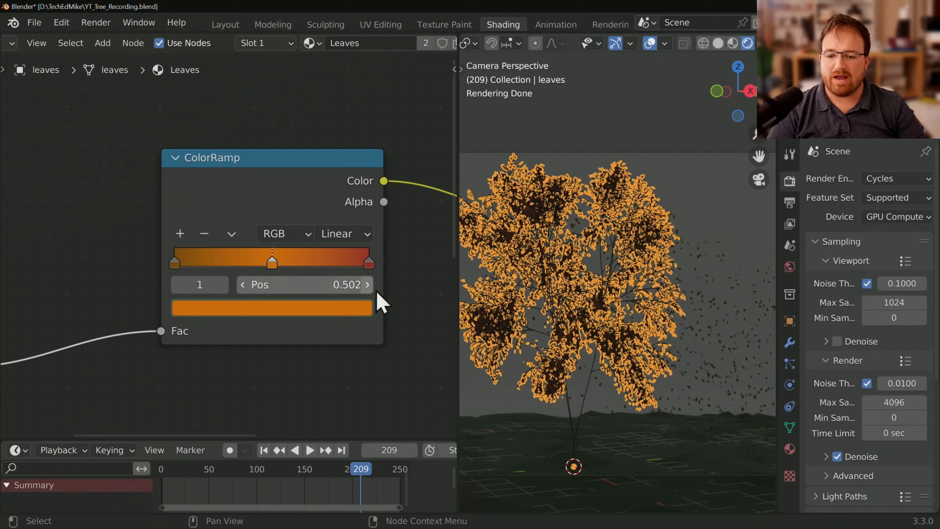
left_click(368, 263)
left_click(333, 310)
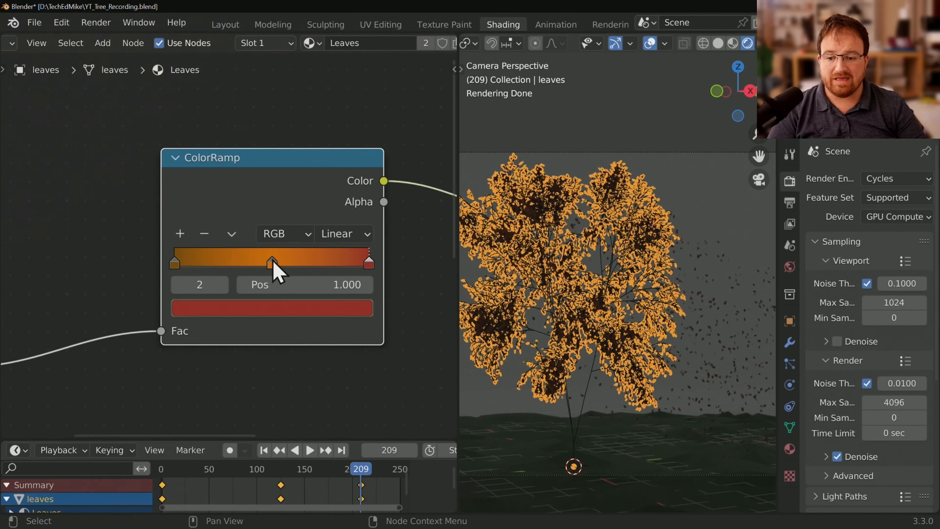
Step: Change the middle ColorRamp stop to dark brown at frame 209
left_click(272, 264)
left_click(311, 309)
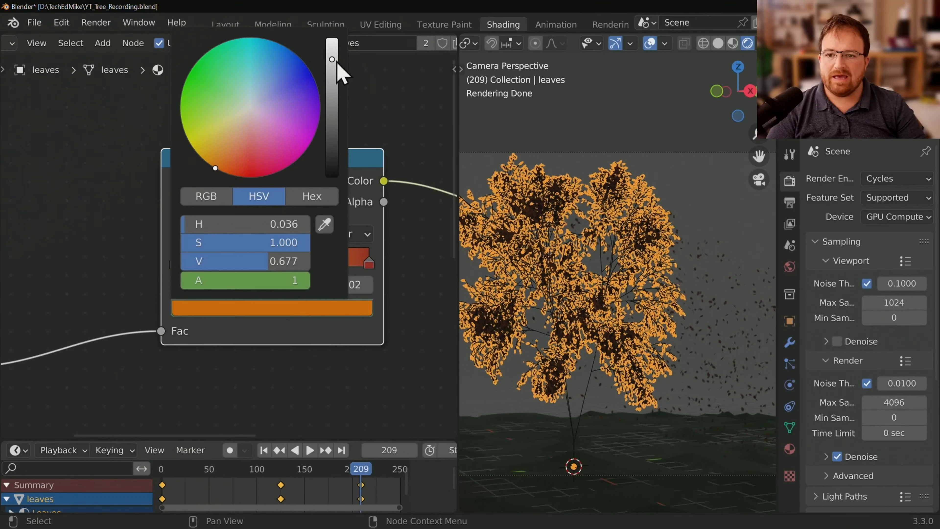
scroll(237, 174, "down", 5, "ctrl")
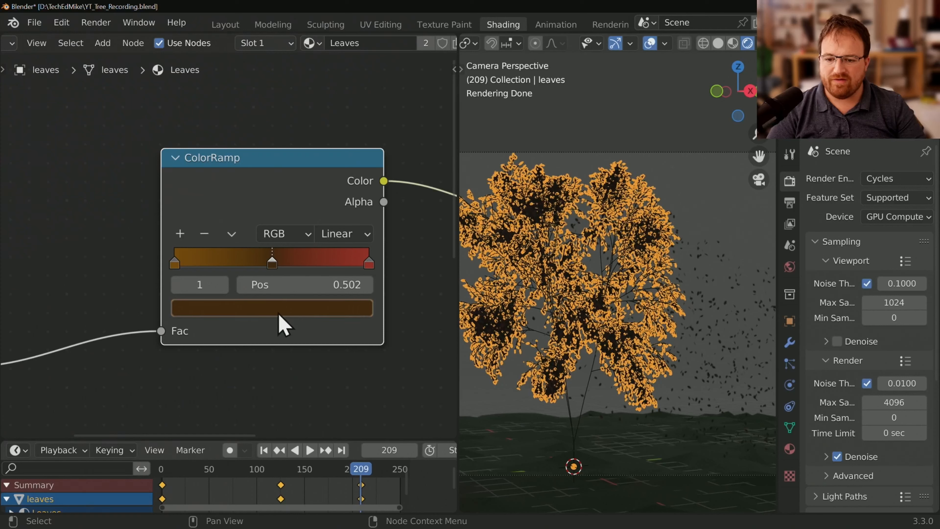
left_click(174, 263)
key("ctrl+v")
key("ctrl+z")
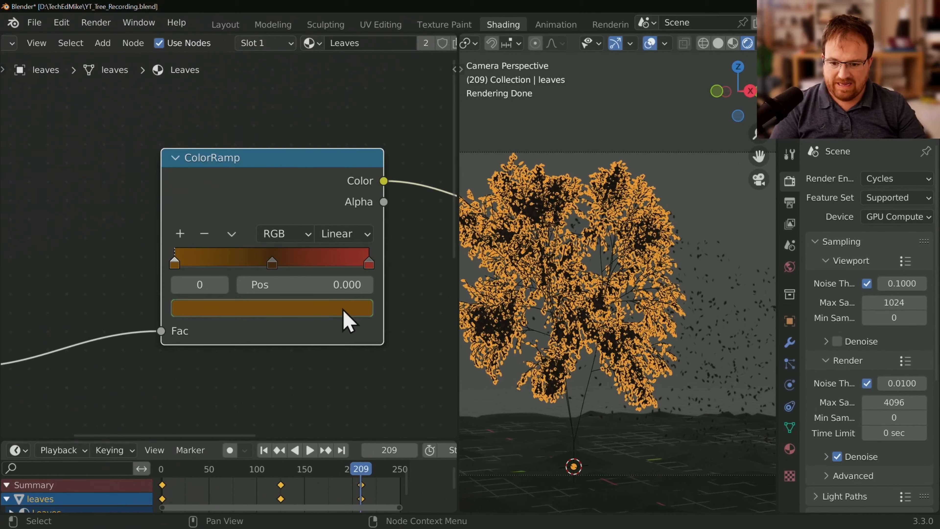
Step: Play the animation from the start to review the leaf color change, then render frame 146 to inspect the leaves
left_click_drag(169, 469, 163, 469)
key("space")
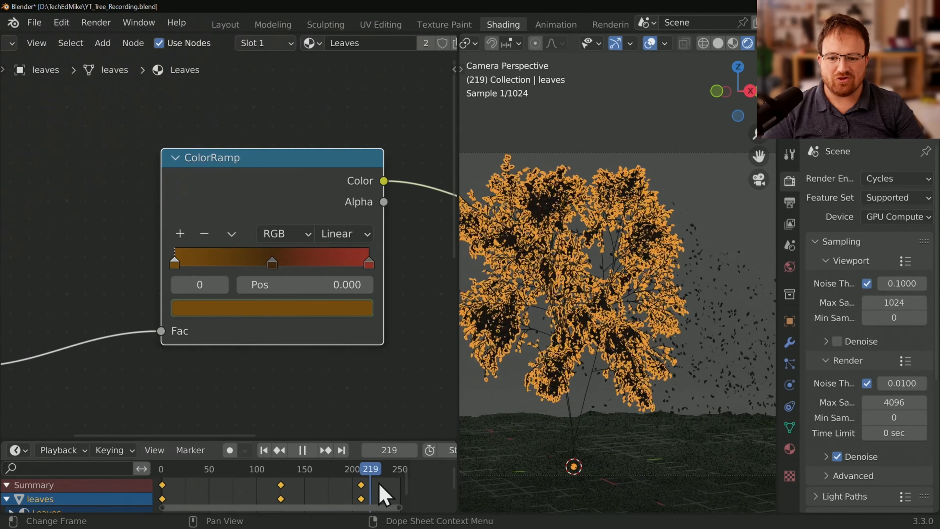
left_click_drag(380, 485, 302, 490)
key("F12")
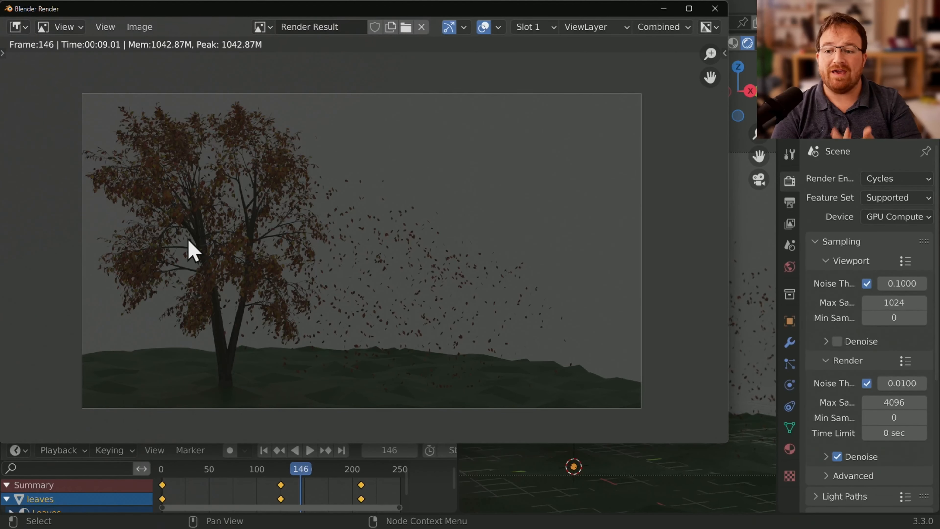
left_click(714, 8)
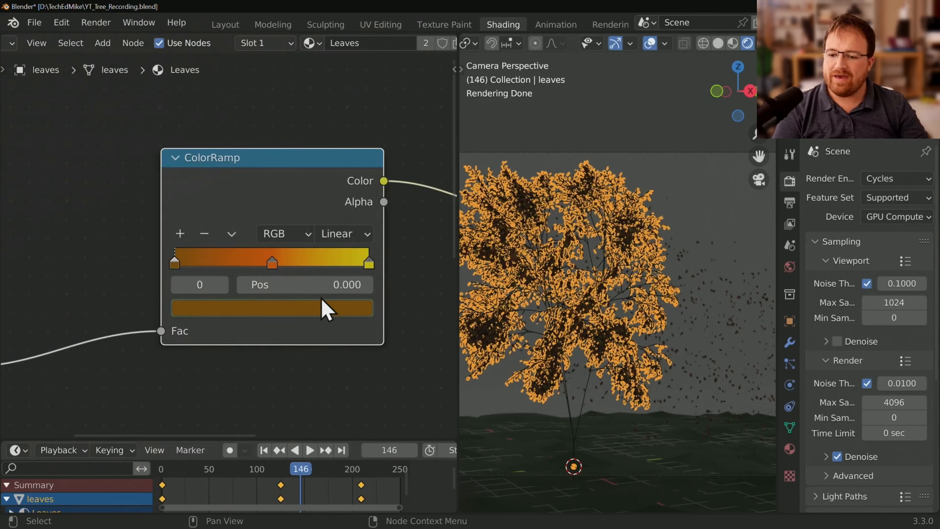
Step: Duplicate the ColorRamp node below the original and feed the Geometry node's Random Per Island output into the copy's Fac input
scroll(277, 365, "down", 2)
middle_click_drag(346, 353, 293, 241)
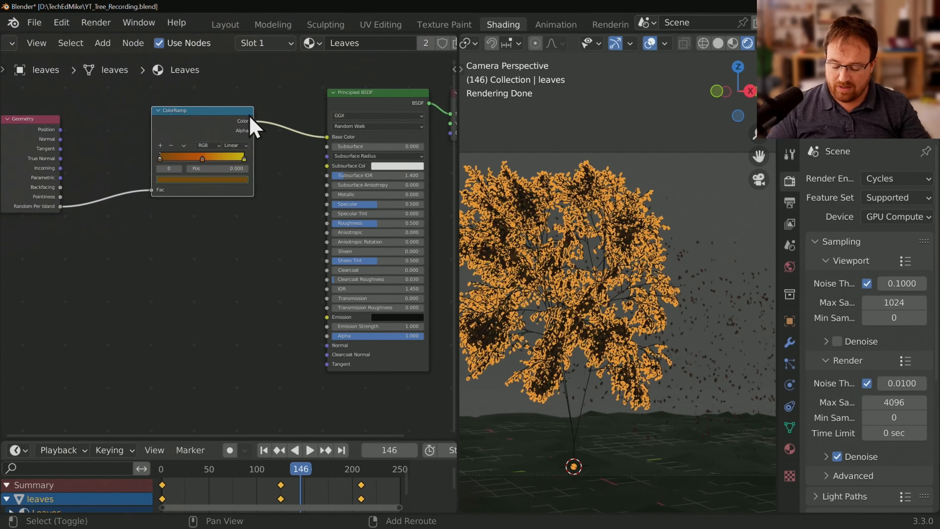
key("shift+d")
left_click(263, 276)
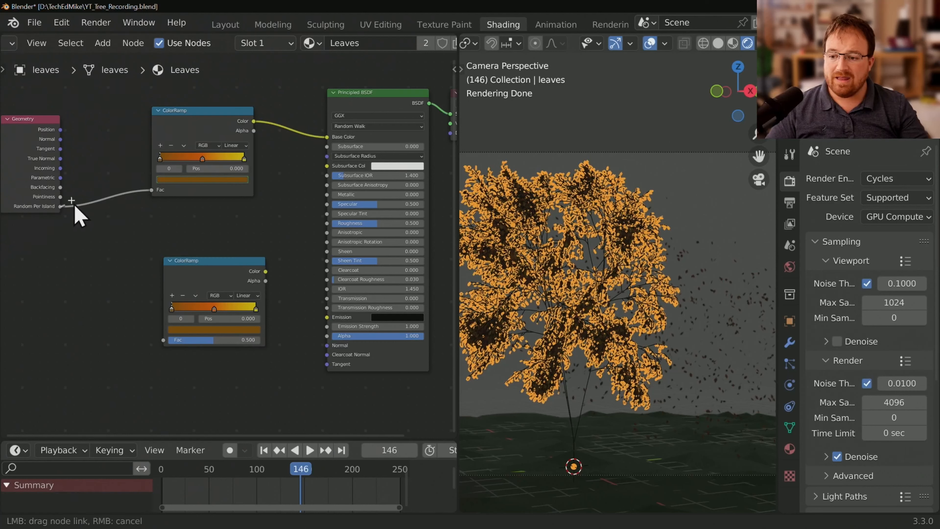
left_click_drag(60, 206, 164, 340)
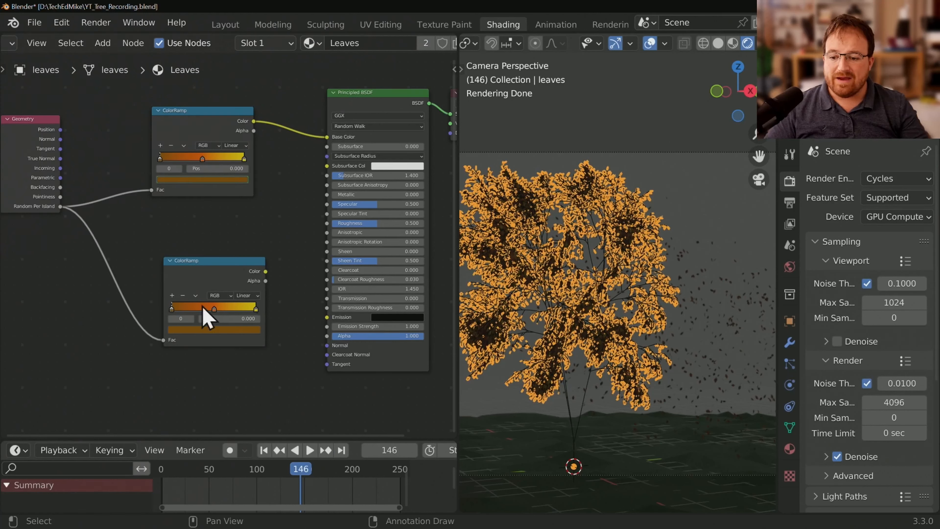
Step: Remove the middle stop from the duplicated ColorRamp and darken its first stop to black
left_click(213, 308)
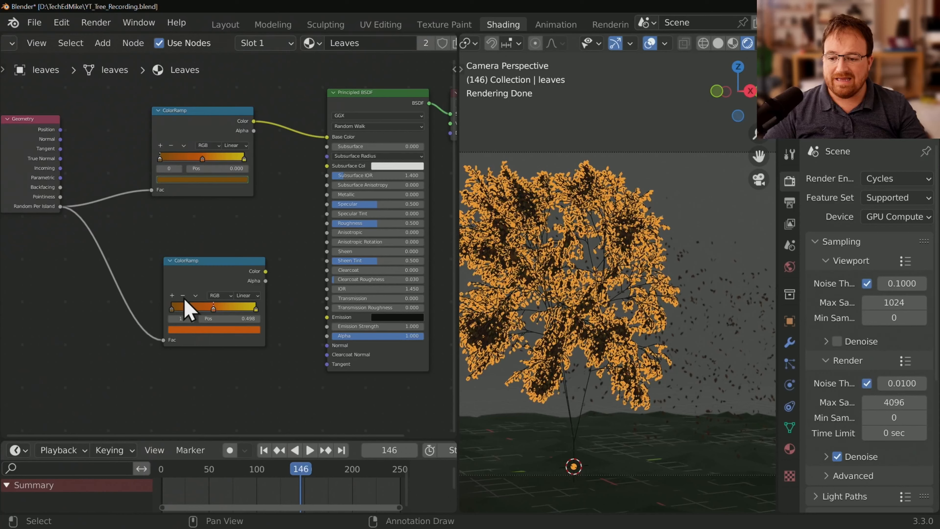
left_click(182, 296)
key("KP_Decimal")
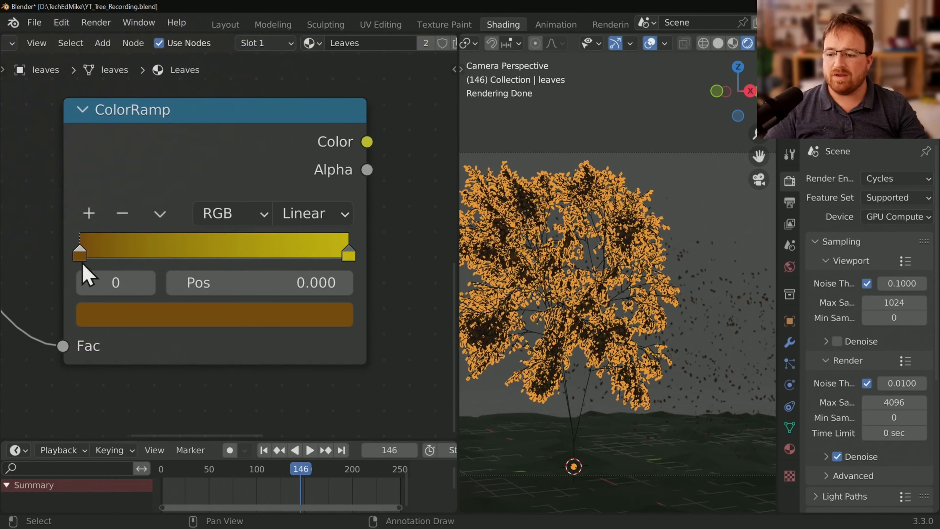
left_click(156, 319)
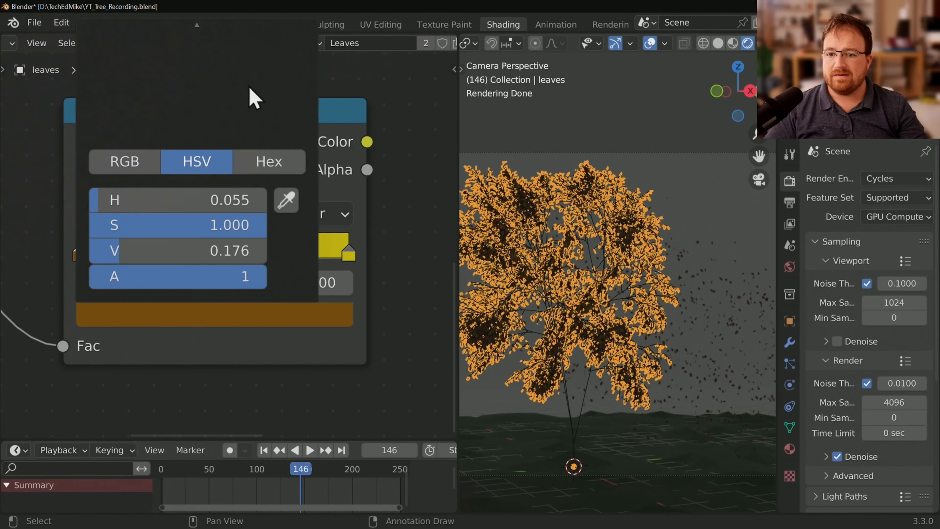
scroll(390, 266, "down", 3)
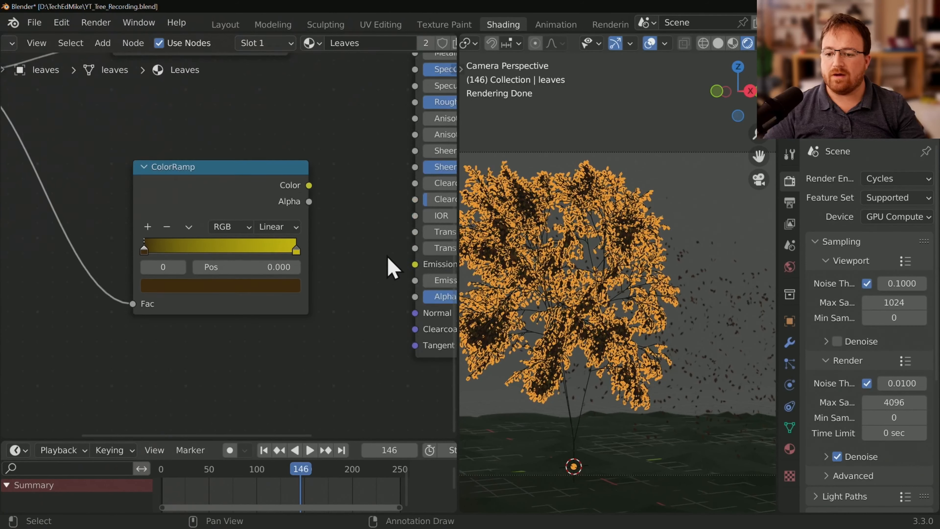
left_click(244, 296)
left_click(226, 294)
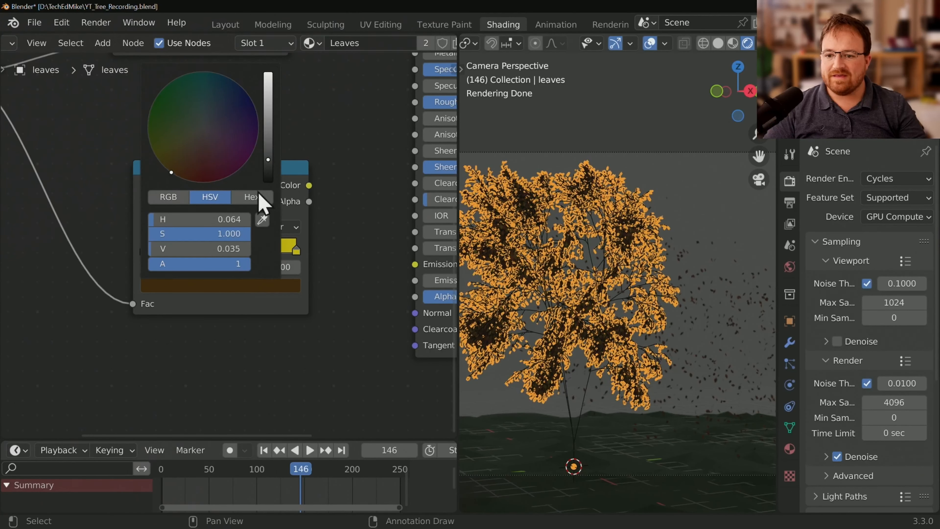
left_click(268, 173)
Step: Turn the last stop of the duplicated ColorRamp white, with hue 0 and value 1
left_click(296, 251)
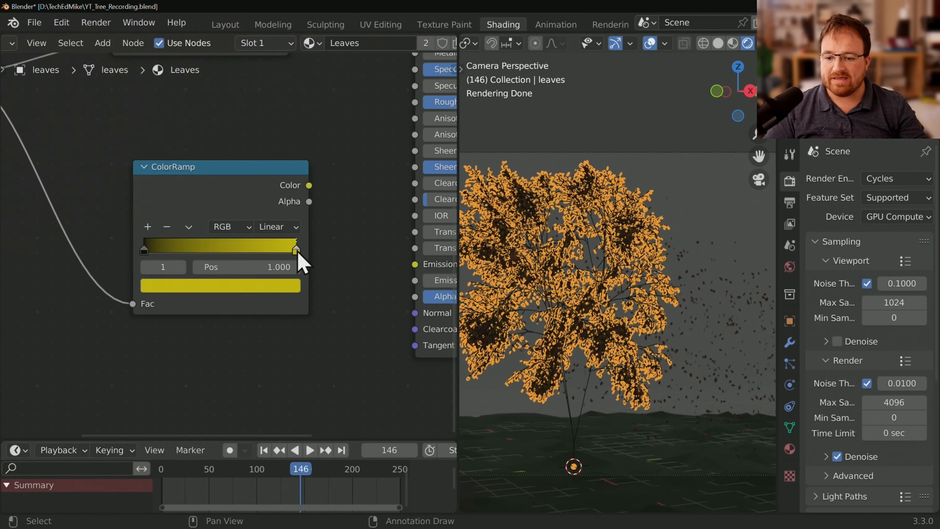
left_click(276, 289)
left_click_drag(268, 126, 268, 74)
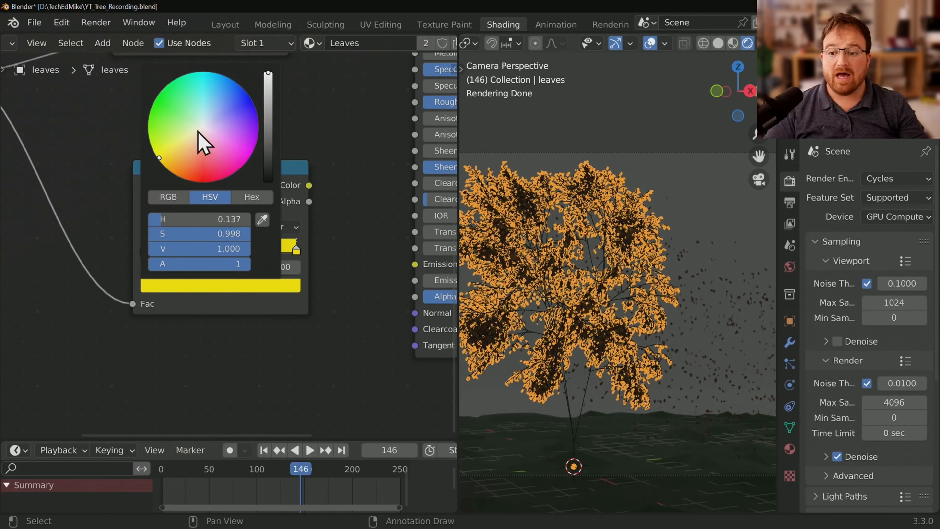
left_click_drag(178, 221, 152, 223)
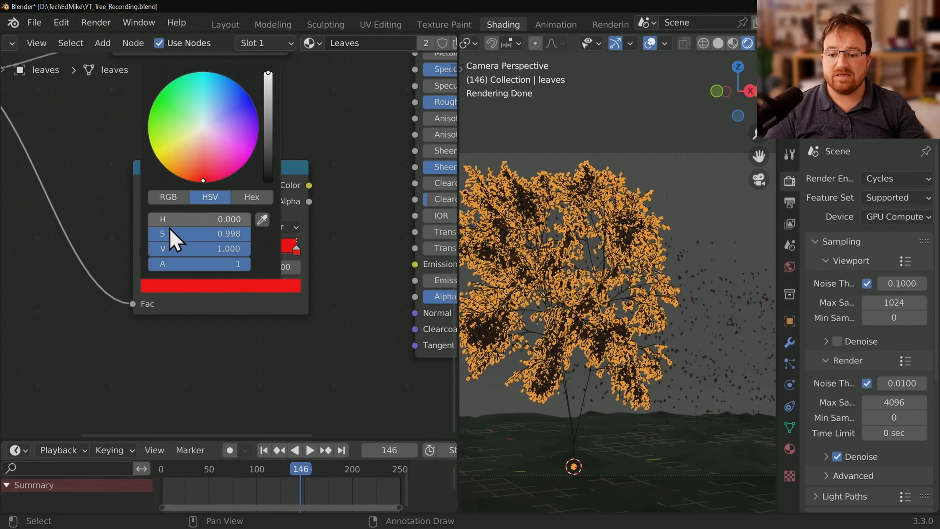
left_click(293, 289)
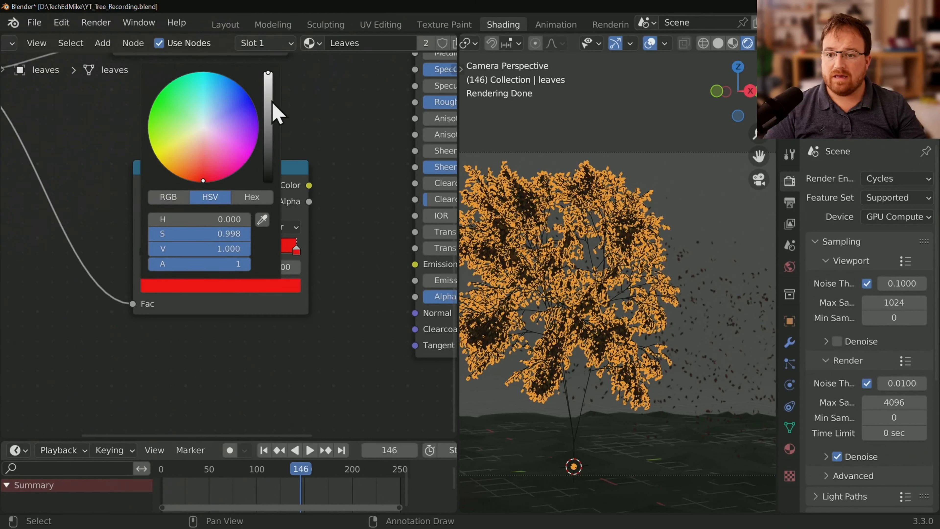
left_click_drag(271, 102, 273, 63)
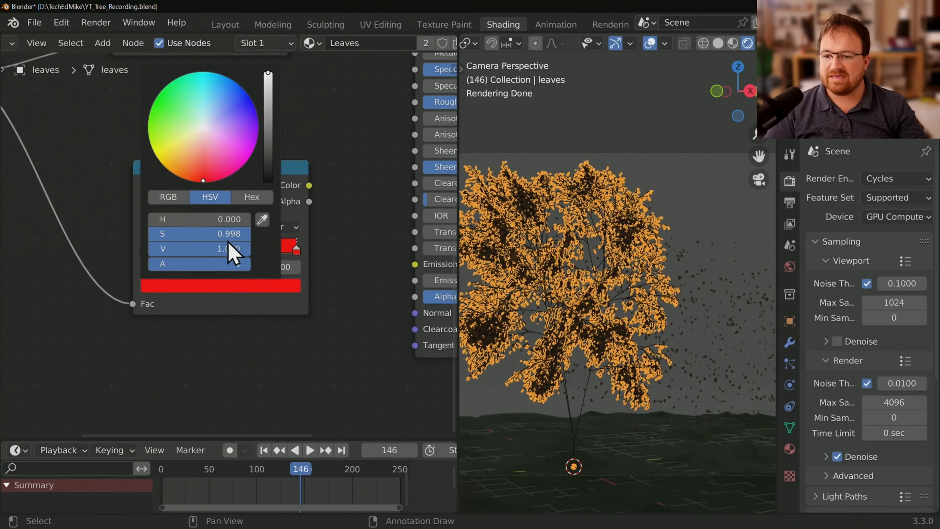
left_click_drag(226, 236, 151, 237)
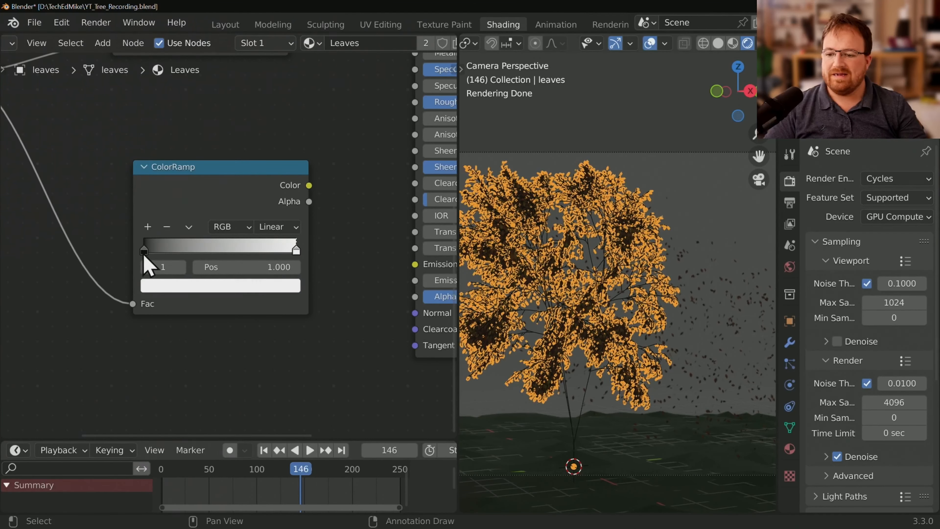
Step: Connect the duplicated ColorRamp's Color output to the Principled BSDF's Alpha input
left_click(144, 250)
left_click(179, 292)
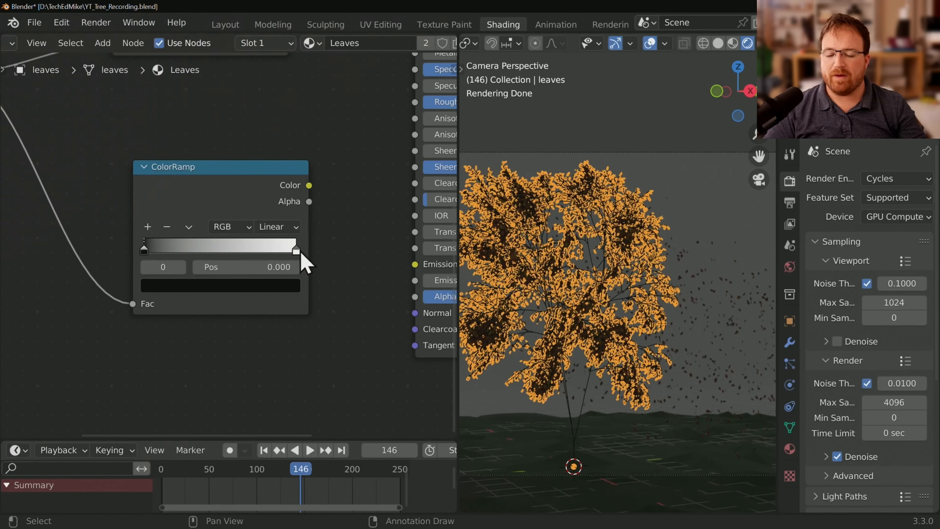
left_click_drag(309, 185, 370, 287)
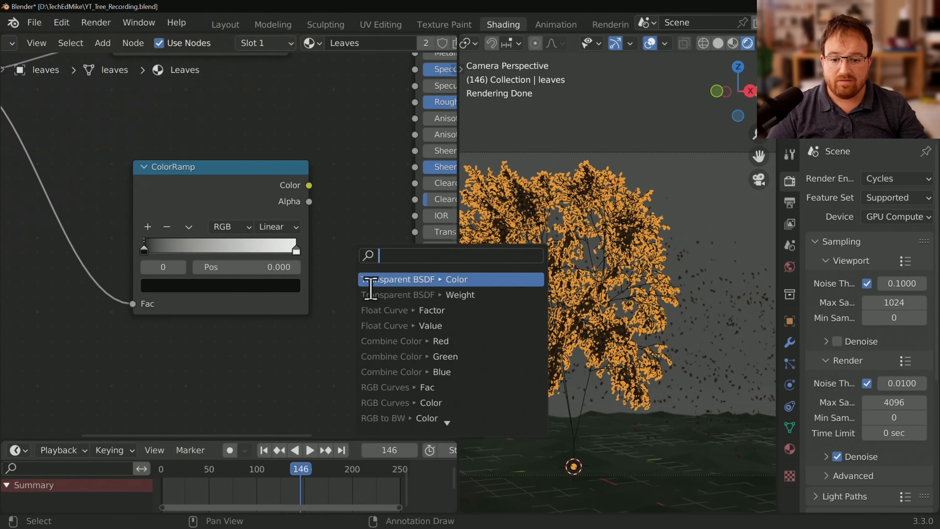
key("Escape")
middle_click_drag(373, 224, 198, 225)
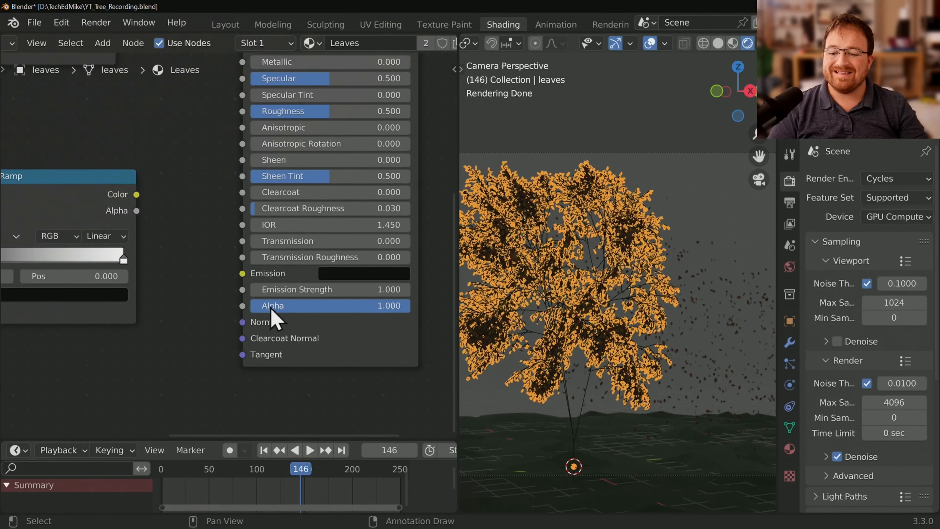
left_click_drag(137, 195, 247, 313)
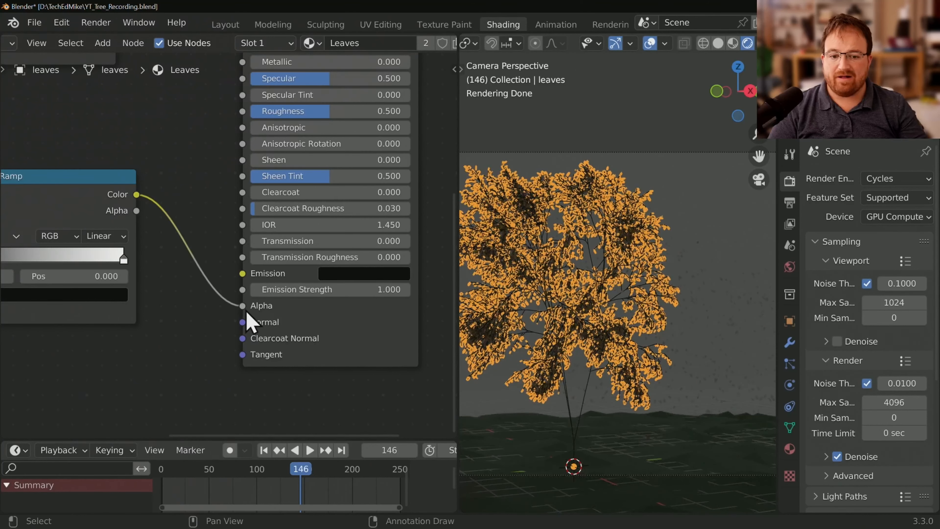
Step: Move the duplicated ColorRamp's black stop to about 0.877 and test-render frame 146 to check the leaf transparency
middle_click_drag(157, 361, 313, 254)
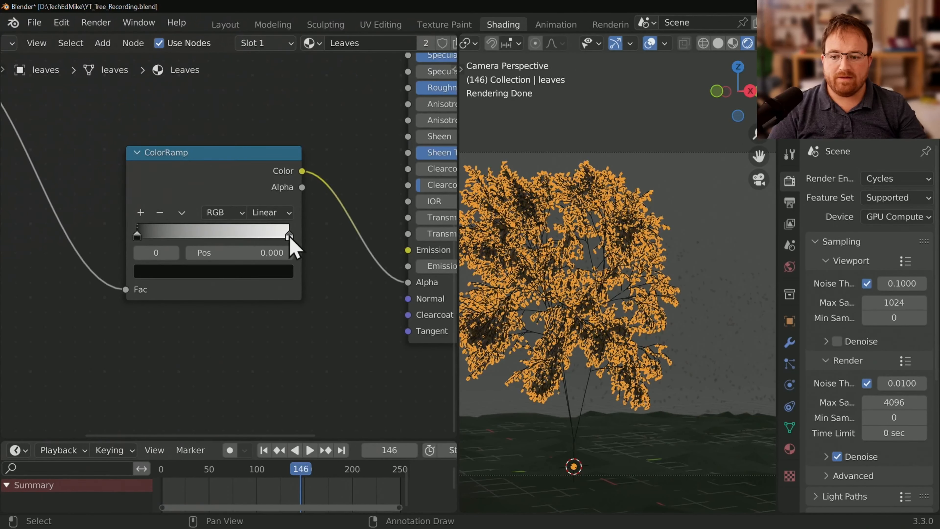
left_click_drag(290, 238, 309, 248)
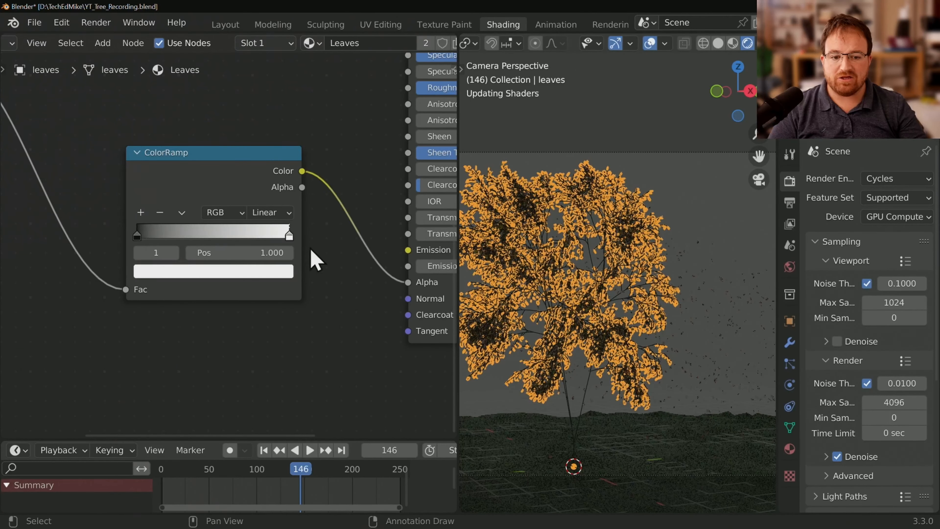
left_click_drag(137, 244, 281, 248)
key("F12")
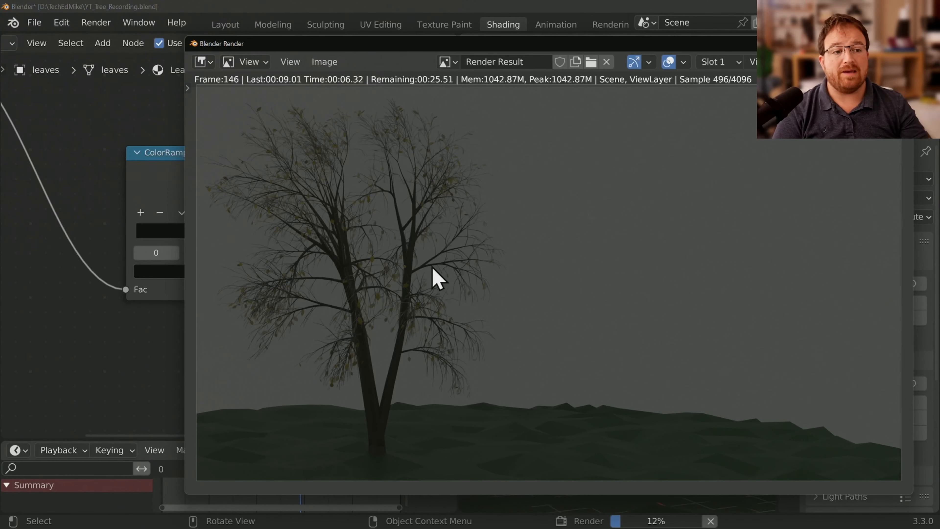
key("Escape")
key("Escape")
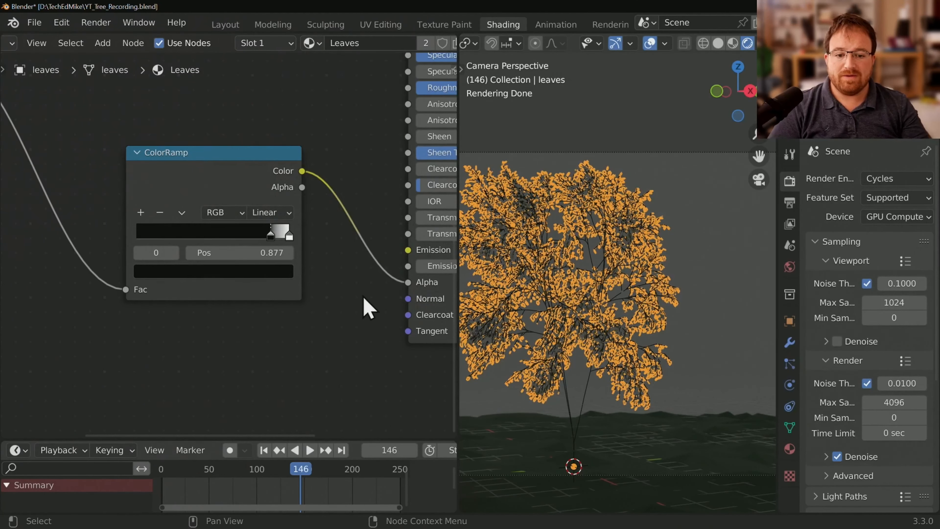
Step: Select the Leaf object and turn its shared Leaves material into a single-user copy
scroll(367, 296, "down", 3)
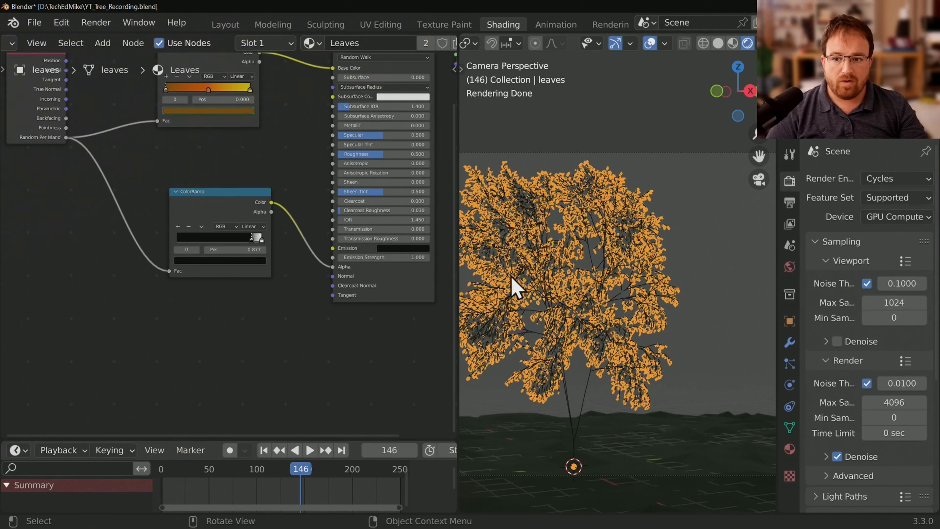
left_click_drag(857, 140, 855, 258)
left_click(844, 156)
left_click(789, 404)
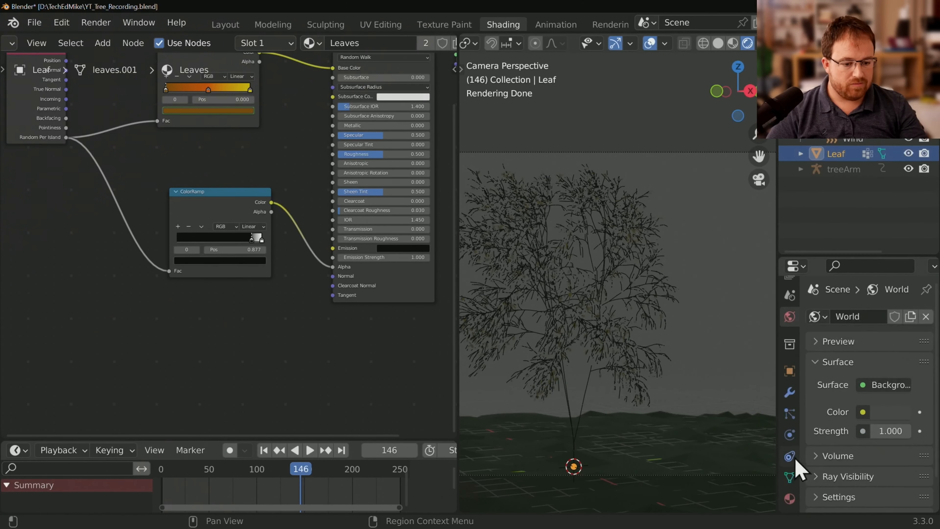
scroll(789, 463, "down", 3)
left_click(789, 489)
scroll(847, 370, "down", 4)
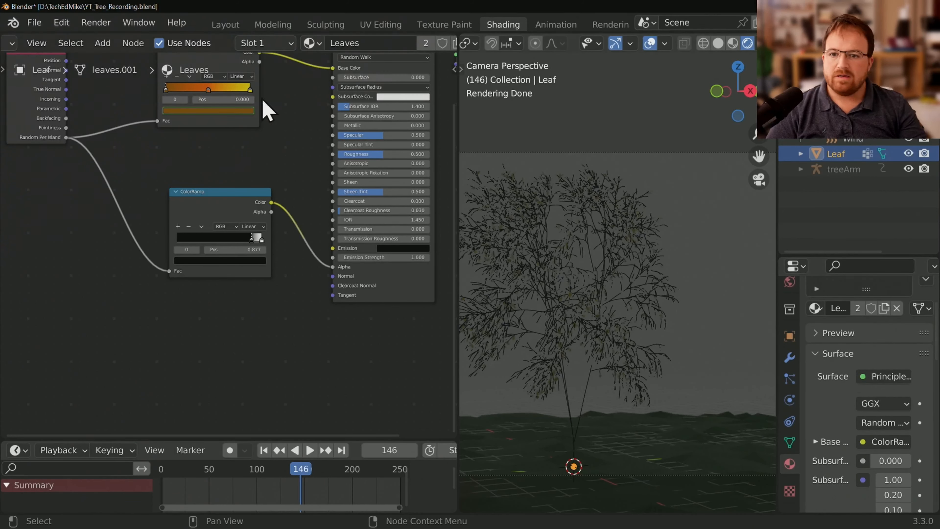
left_click(425, 43)
Step: Delete the ColorRamp feeding Alpha from the Leaf object's copied material and rename the material Leaves.Fallen
left_click(247, 207)
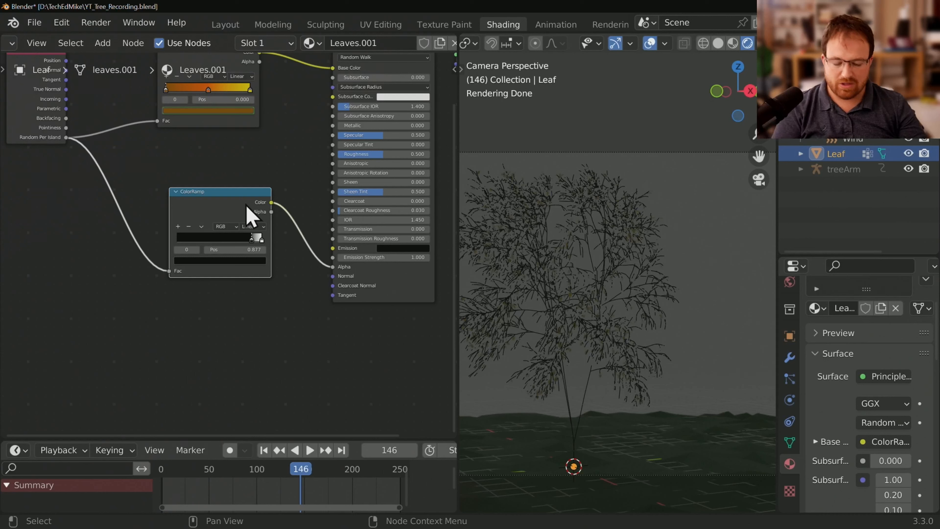
key("x")
double_click(367, 43)
type("Leaves.Fallen")
key("Return")
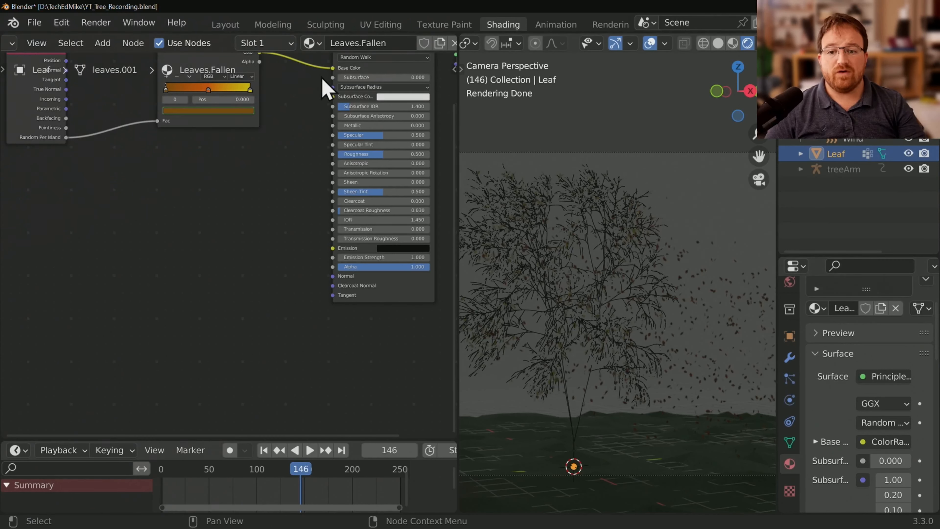
Step: For the tree's leaves object, move the alpha ColorRamp's black stop to about 0.138 and set its interpolation to Constant
left_click(620, 200)
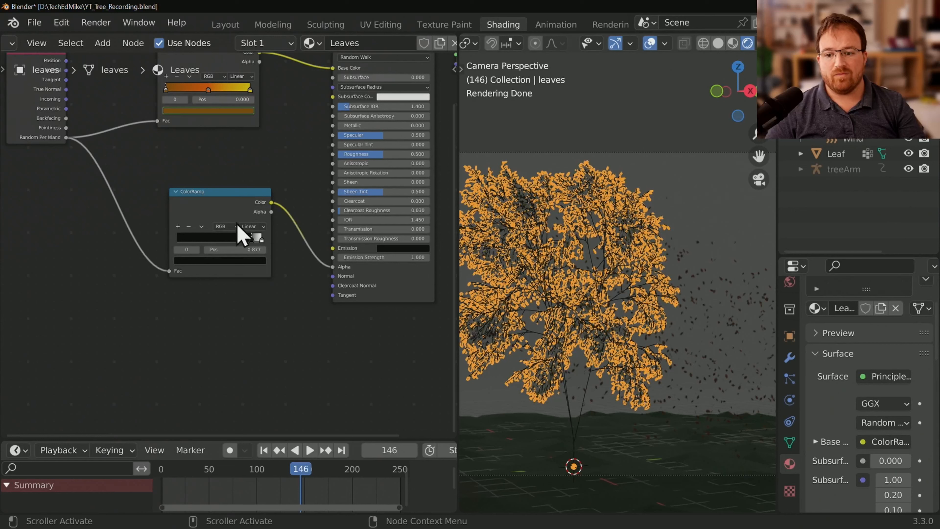
left_click_drag(251, 246, 170, 245)
left_click(179, 239)
scroll(235, 270, "up", 13)
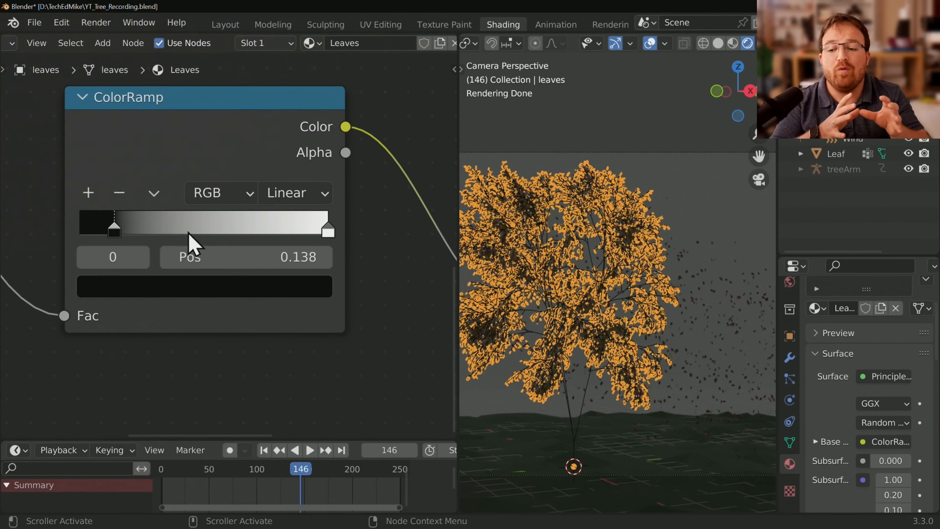
left_click(309, 200)
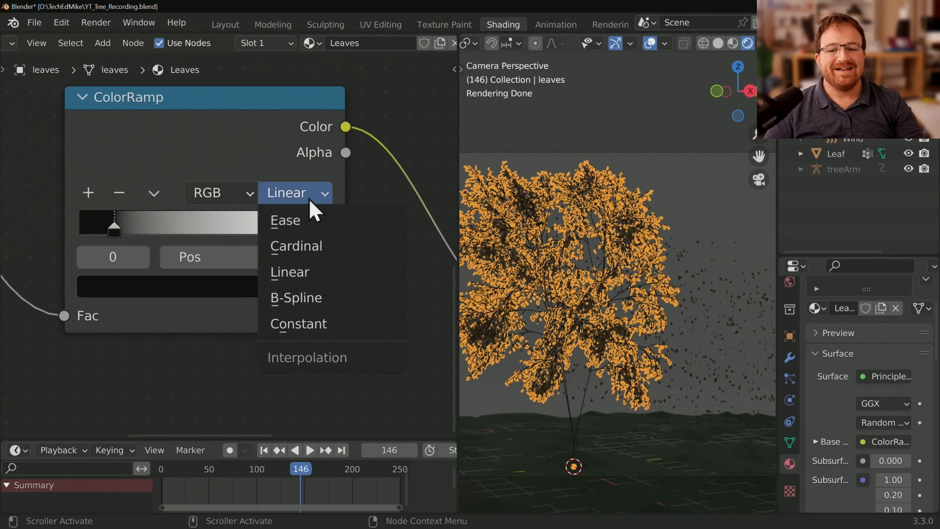
left_click(324, 325)
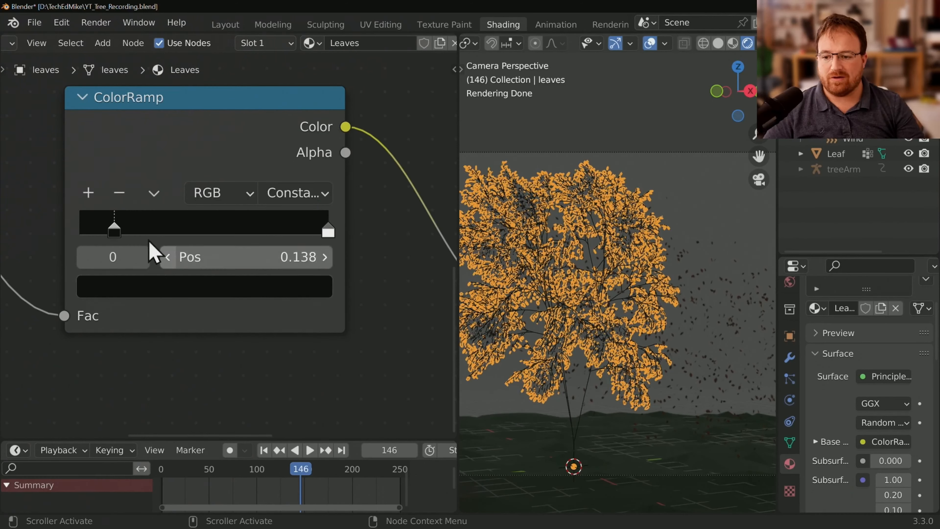
Step: Move the alpha ColorRamp's black stop to the start of the ramp and the white stop to about 0.063
left_click_drag(114, 230, 61, 236)
left_click(327, 231)
left_click_drag(325, 237, 120, 249)
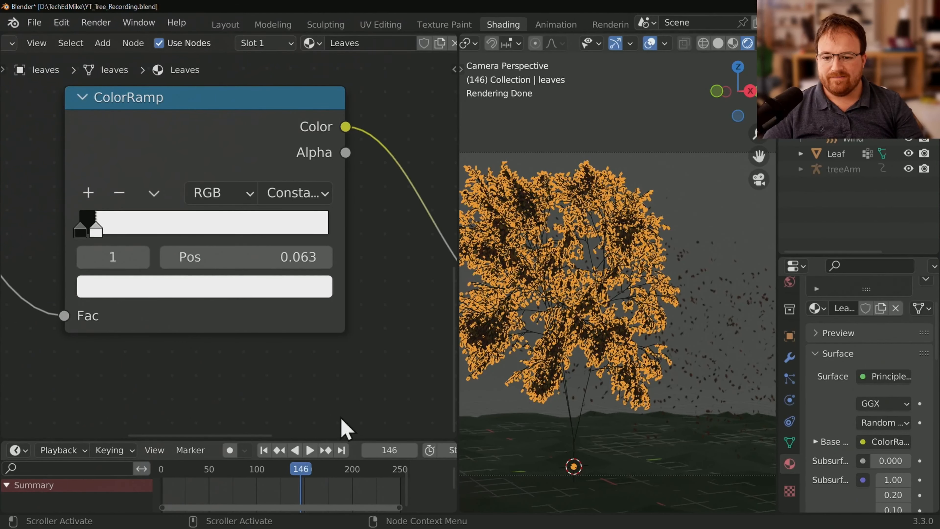
Step: Go to frame 200, set the white stop's position to 1 and keyframe it
left_click(348, 476)
key("space")
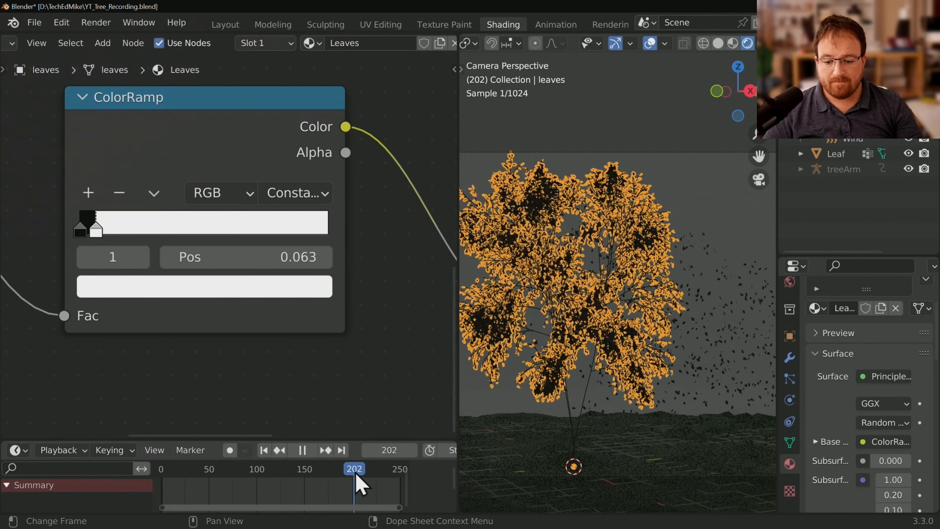
key("space")
left_click(352, 476)
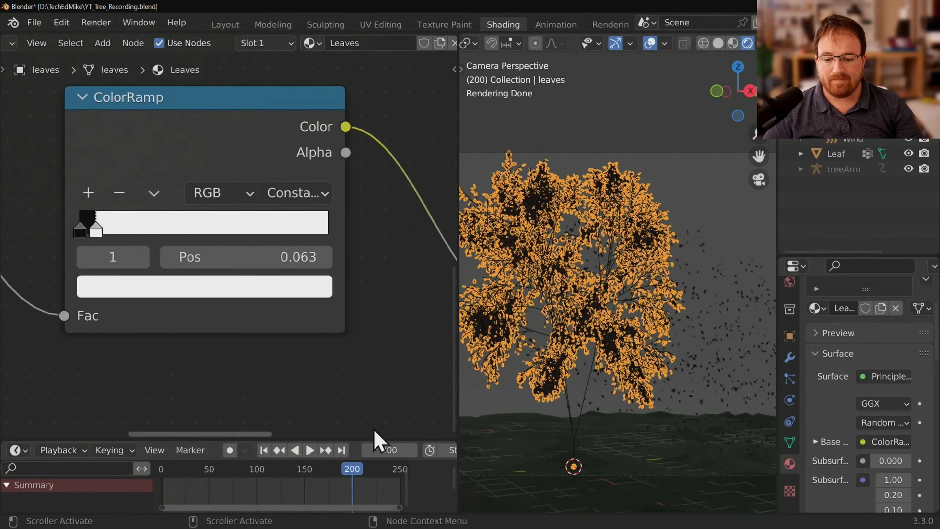
left_click(398, 450)
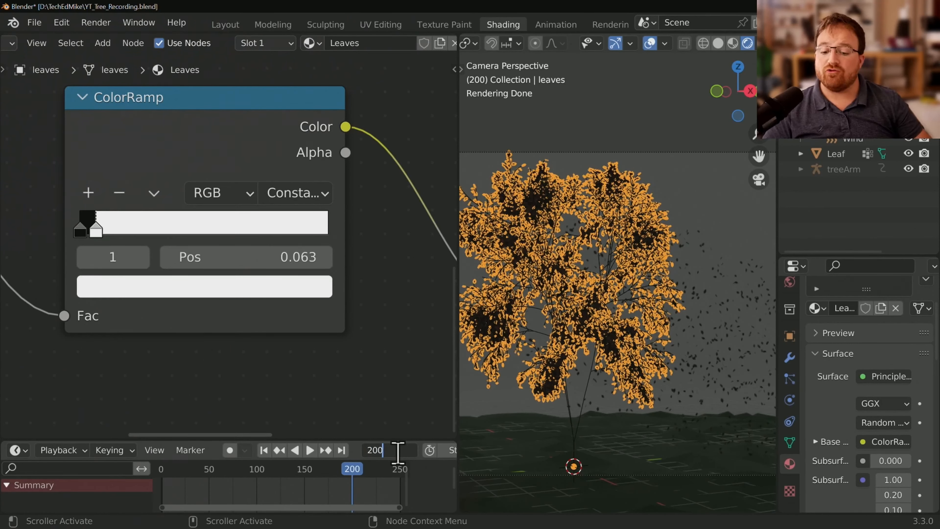
key("Return")
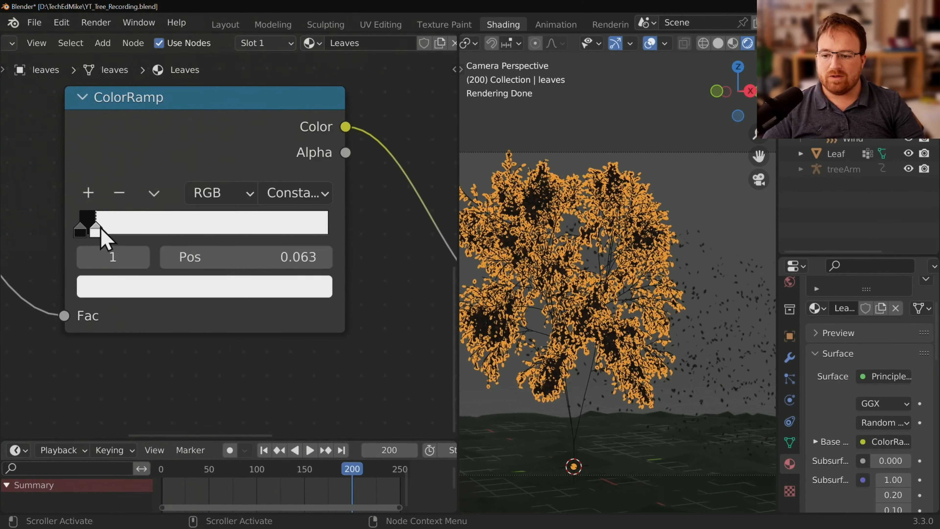
left_click(292, 260)
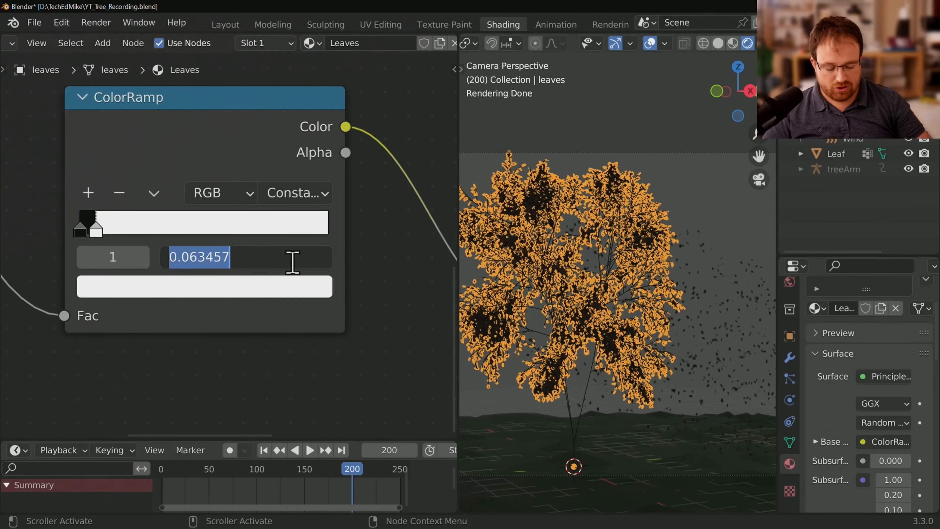
type("1")
key("Return")
key("i")
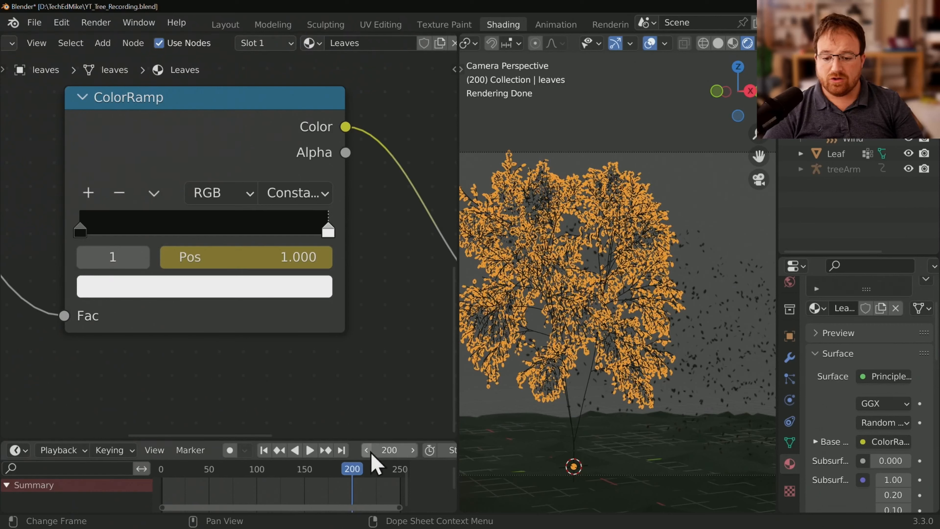
Step: Return to frame 1, set the white stop's position to 0 and insert a keyframe
left_click(263, 450)
left_click(287, 256)
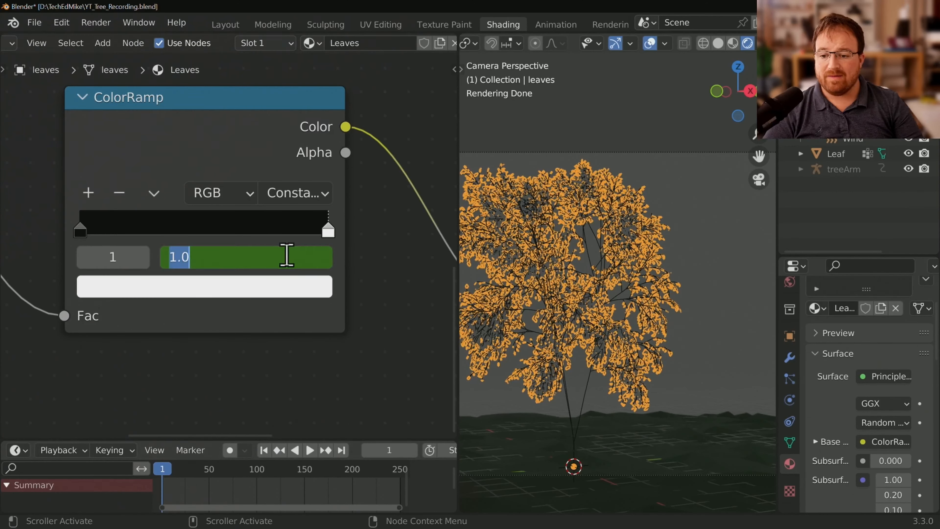
type("0")
key("Return")
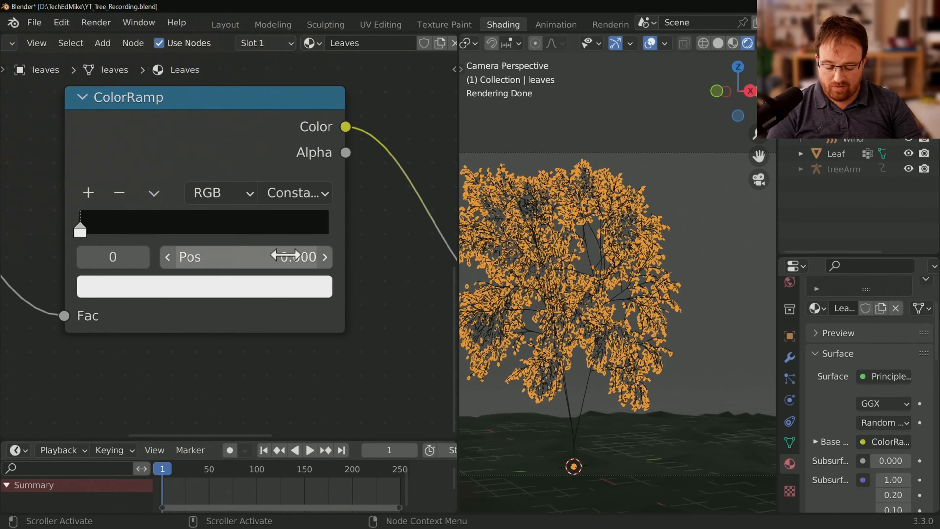
key("i")
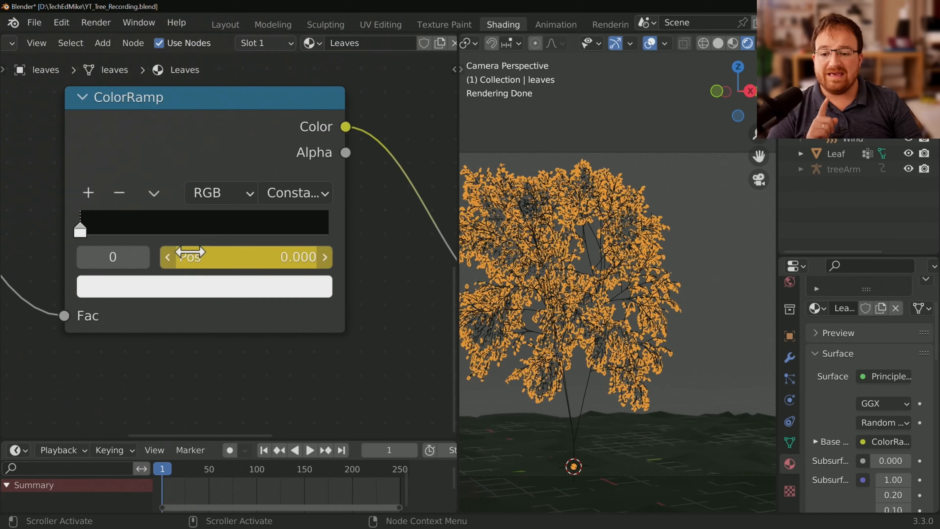
Step: Set the white stop's position to 0.0001 at frame 1 and keyframe that value
left_click(306, 255)
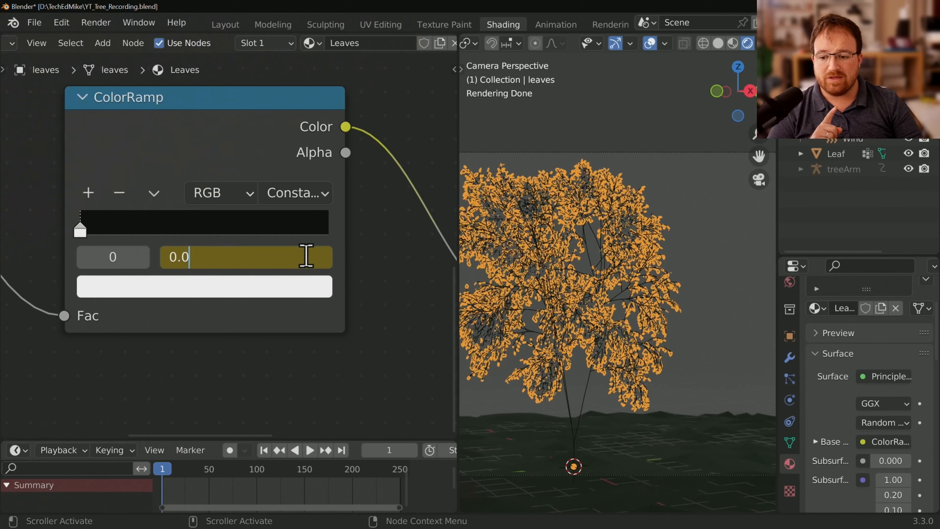
type("0.0001")
key("Return")
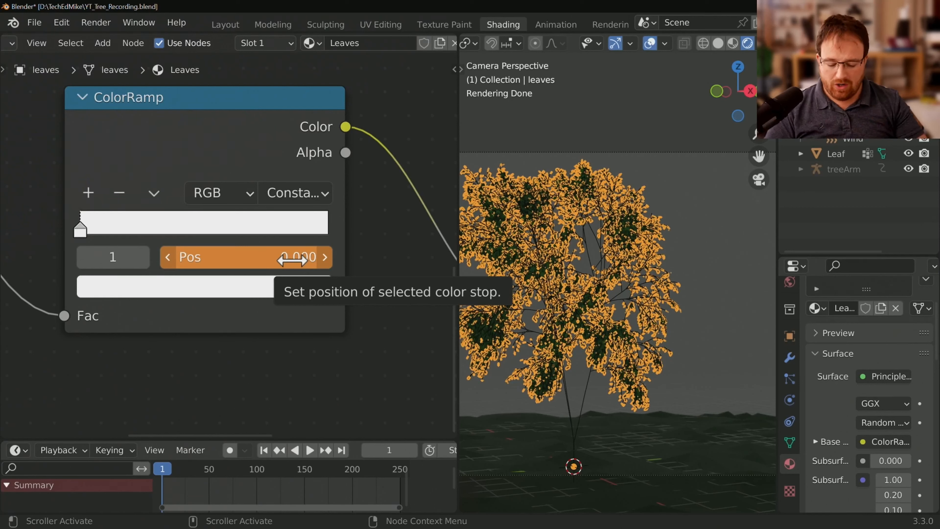
key("i")
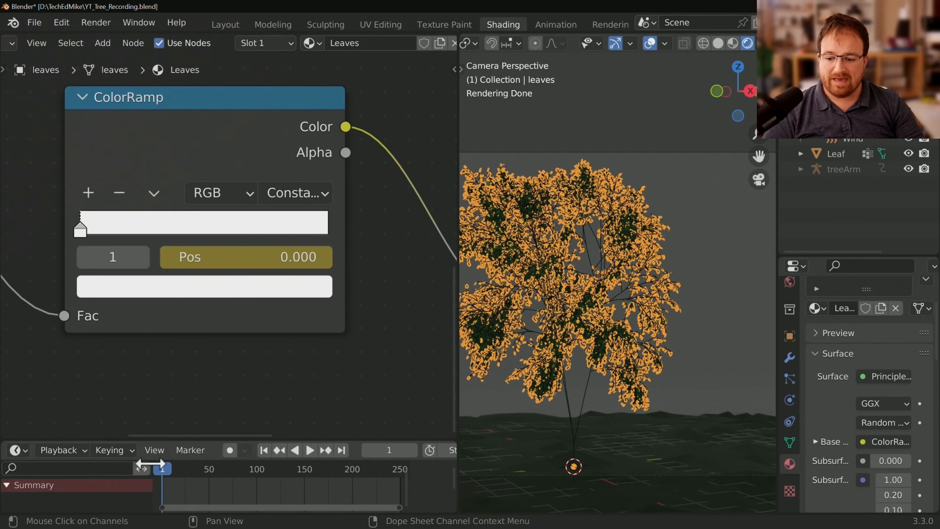
Step: Play and scrub the animation to review how the leaves disappear from the tree, ending back at frame 1
scroll(625, 304, "up", 5)
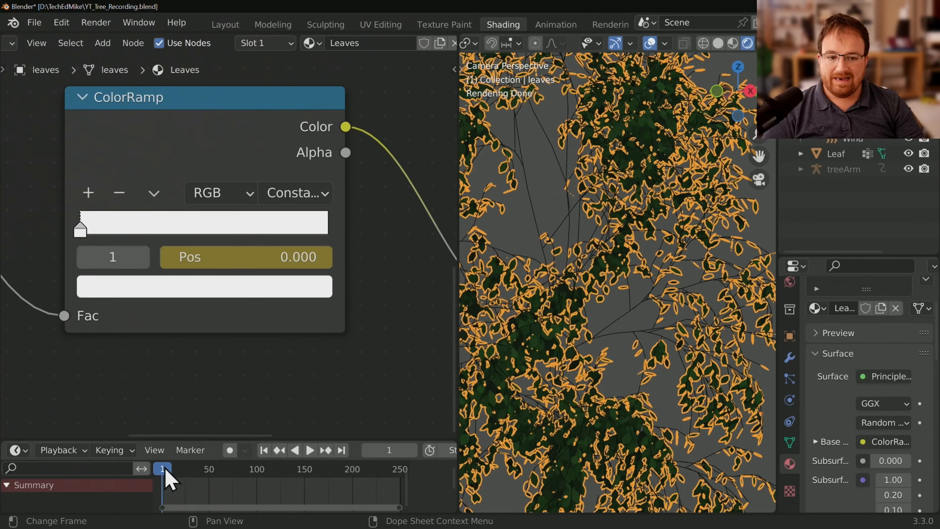
key("space")
left_click_drag(244, 480, 295, 481)
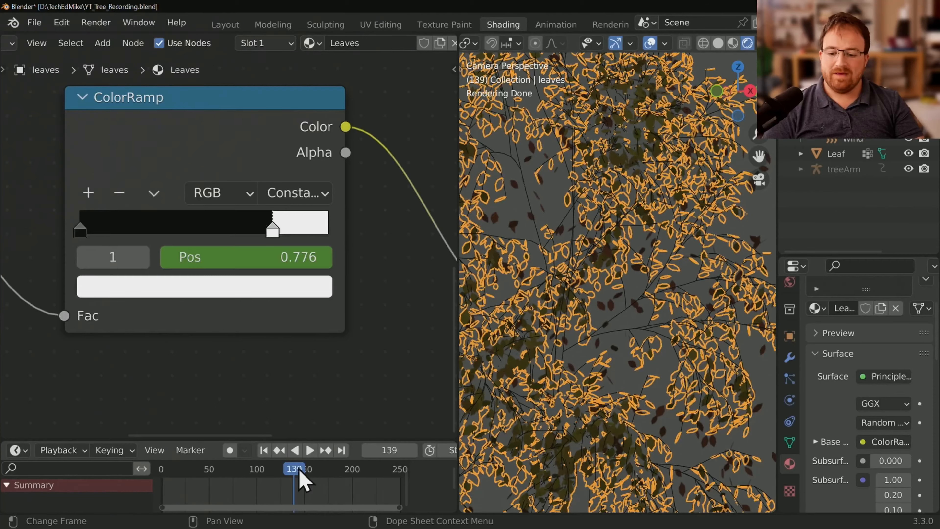
left_click_drag(299, 472, 376, 342)
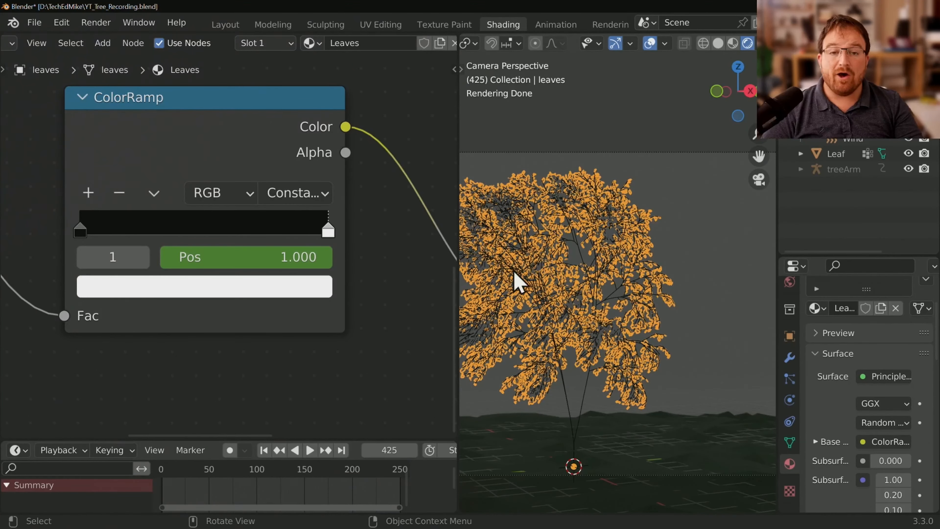
key("space")
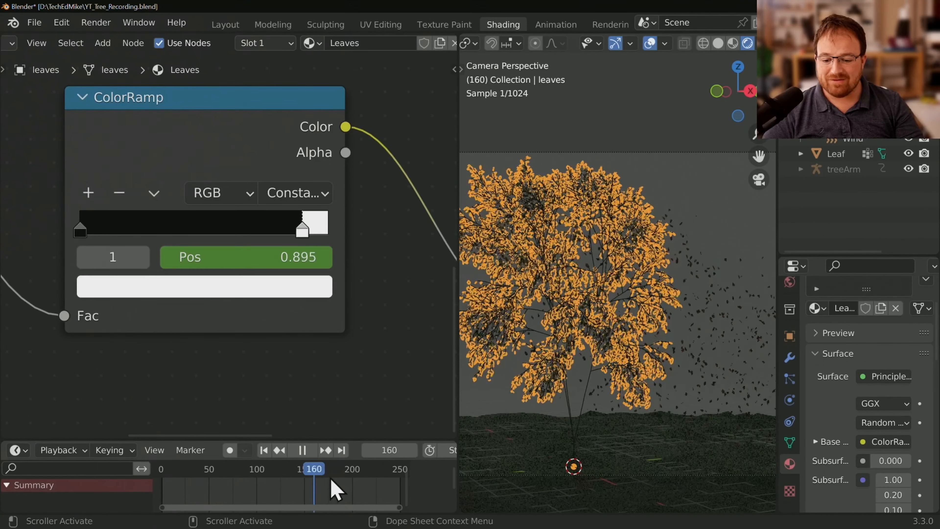
left_click_drag(248, 481, 162, 484)
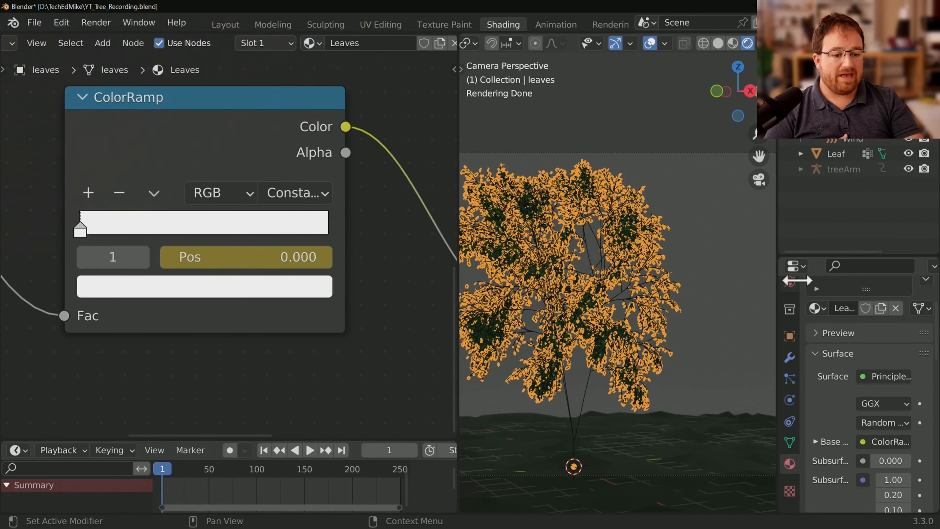
Step: Assign a Sky Texture to the world background color
left_click(789, 282)
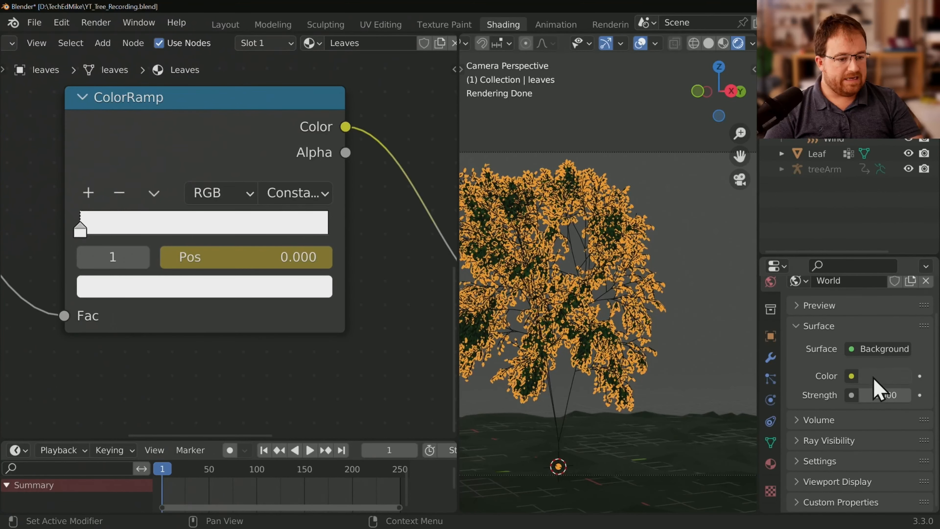
left_click(851, 376)
left_click(565, 311)
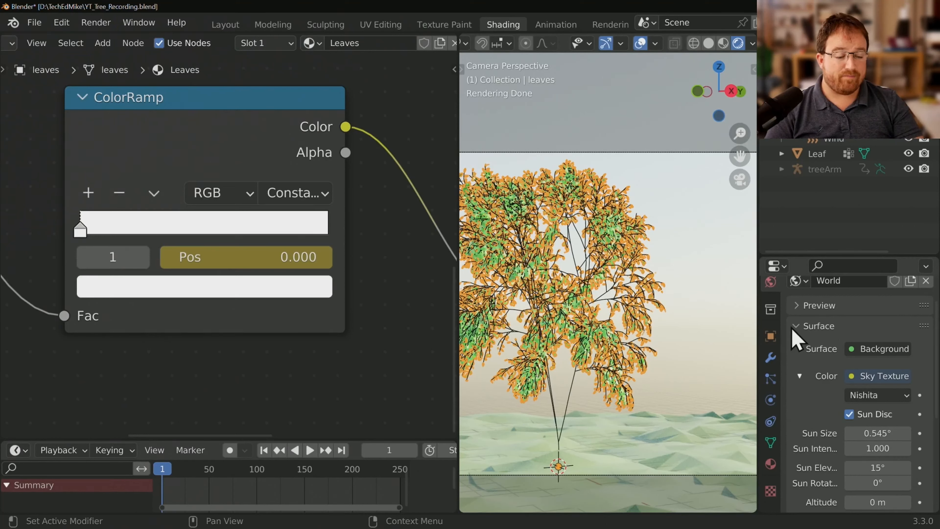
Step: Set the scene's color management exposure to -3 and its look to High Contrast
scroll(775, 349, "up", 6)
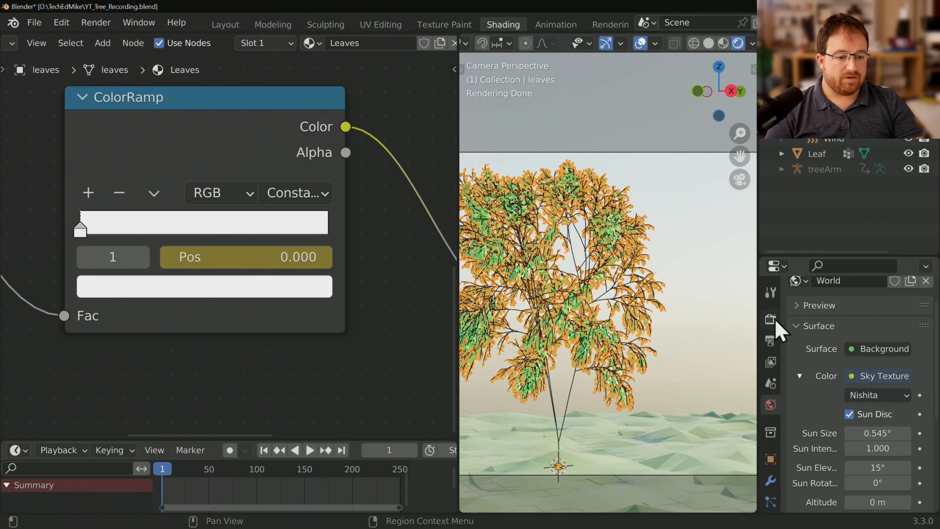
left_click(771, 319)
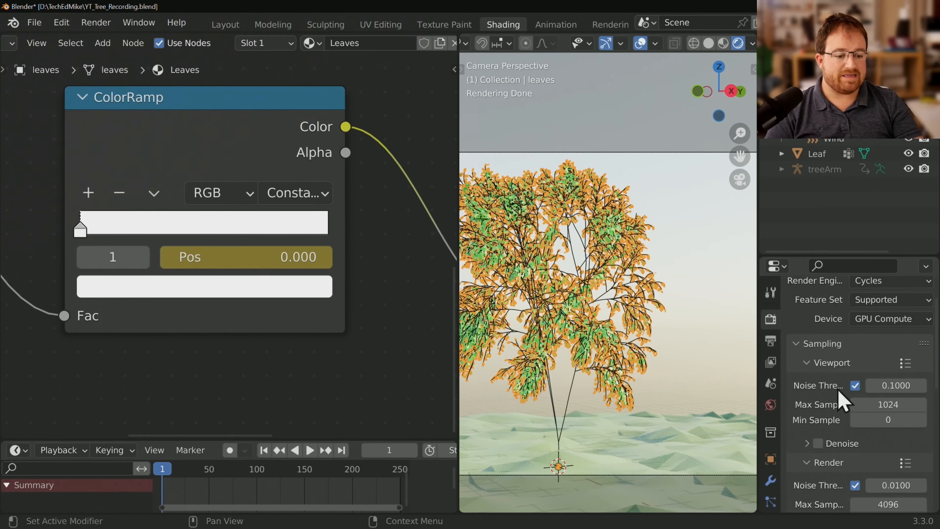
scroll(849, 416, "down", 10)
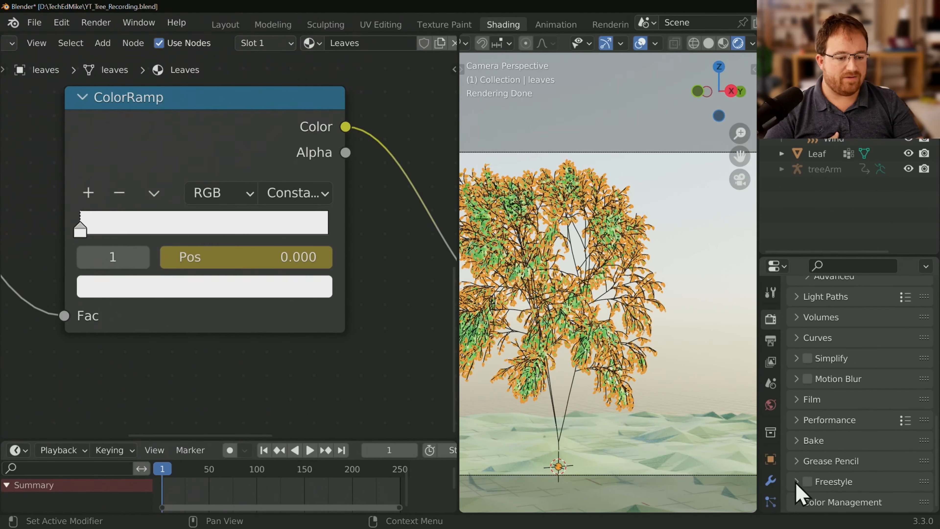
left_click(796, 502)
scroll(854, 440, "down", 5)
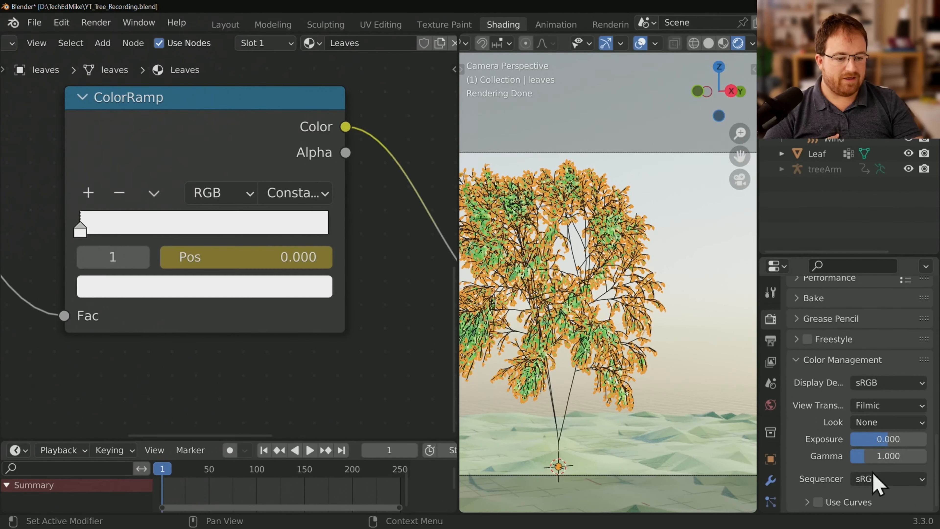
double_click(887, 439)
key("Return")
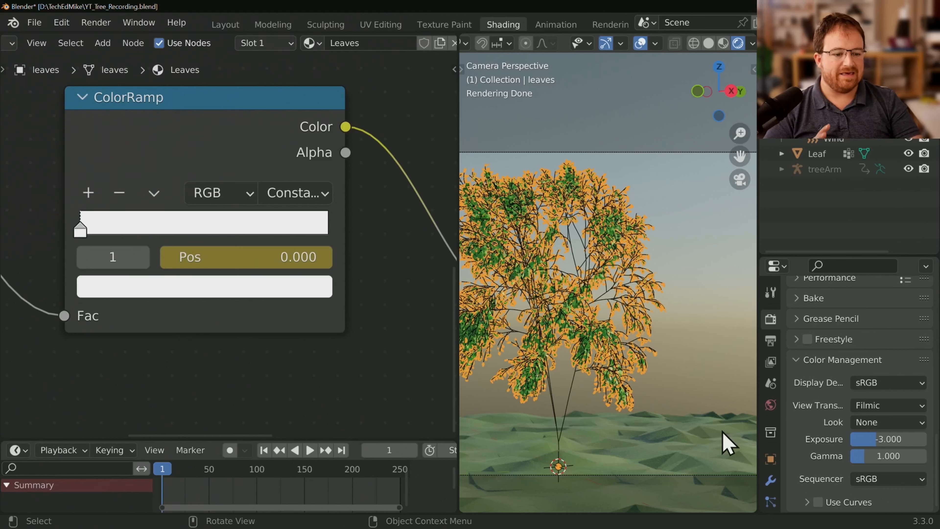
left_click(882, 426)
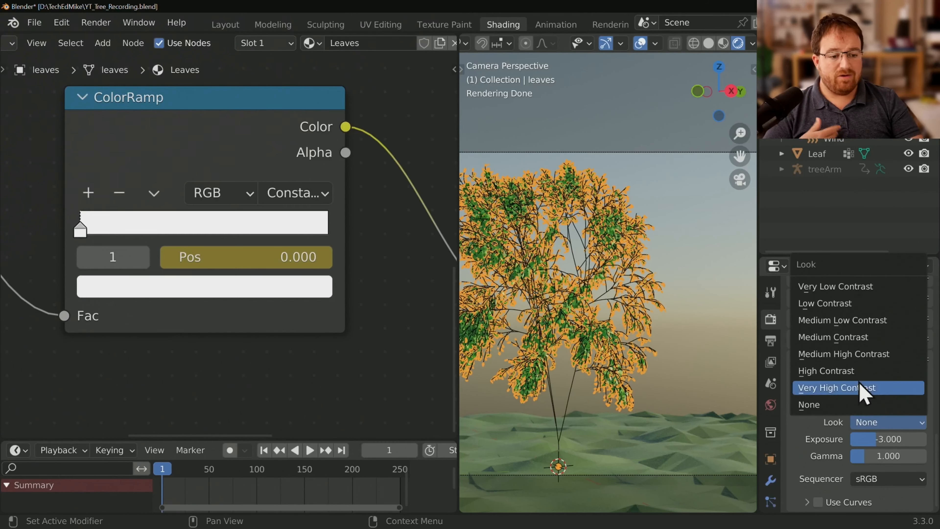
left_click(865, 369)
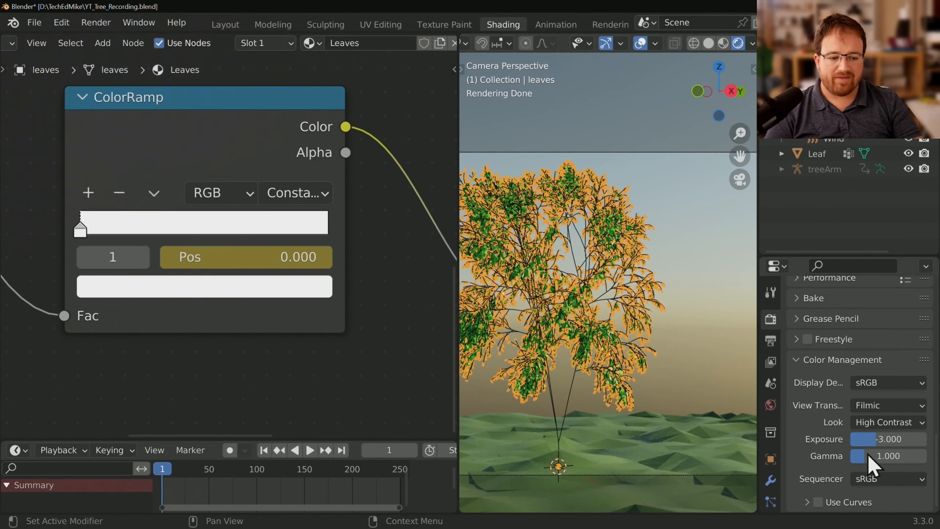
Step: Look through the render engine and sampling settings and the output format settings
scroll(864, 433, "up", 4)
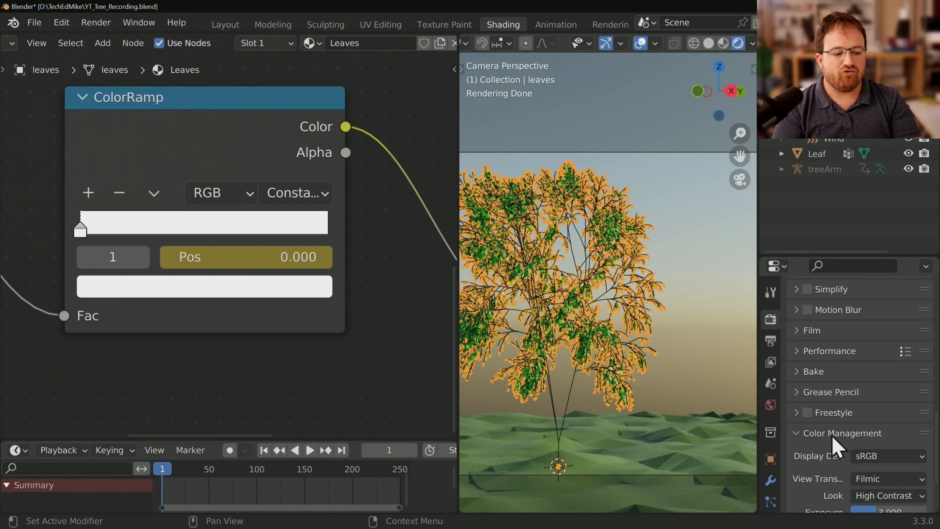
scroll(836, 444, "up", 5)
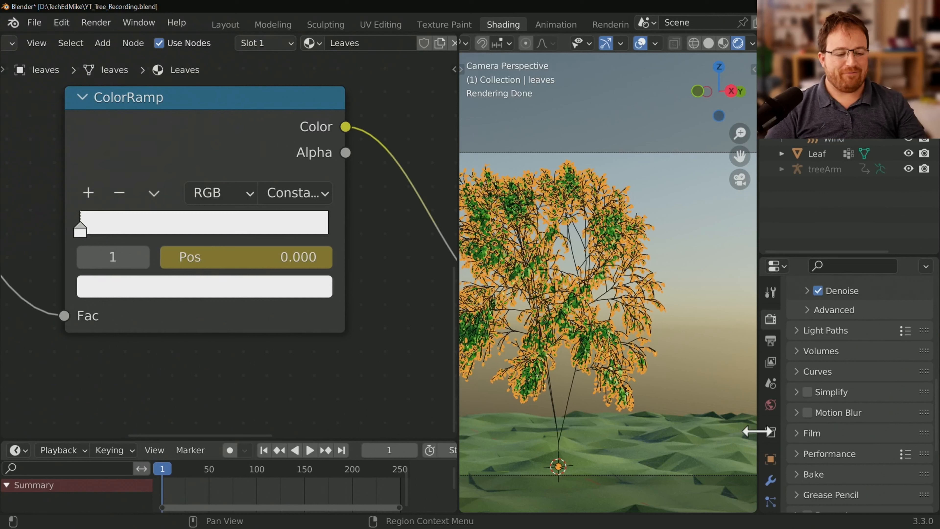
scroll(852, 413, "up", 10)
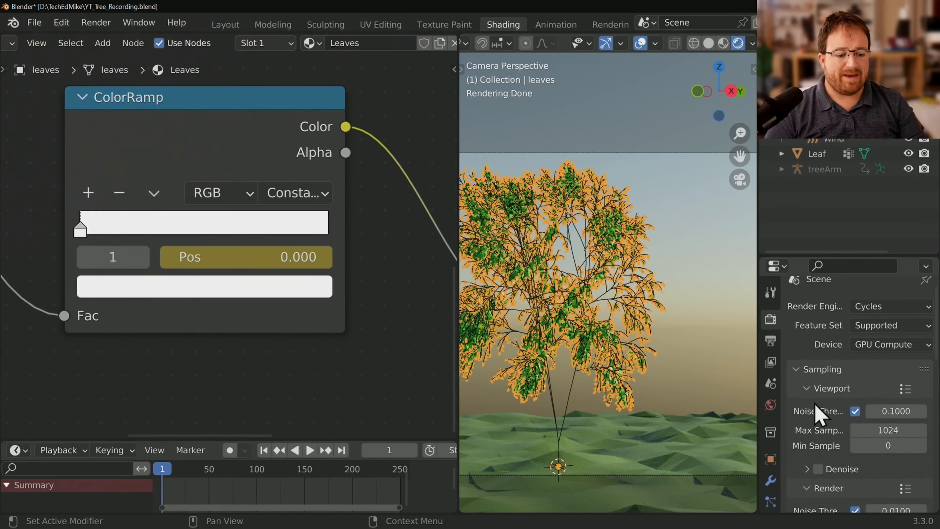
scroll(806, 407, "down", 3)
scroll(796, 384, "up", 3)
left_click(771, 342)
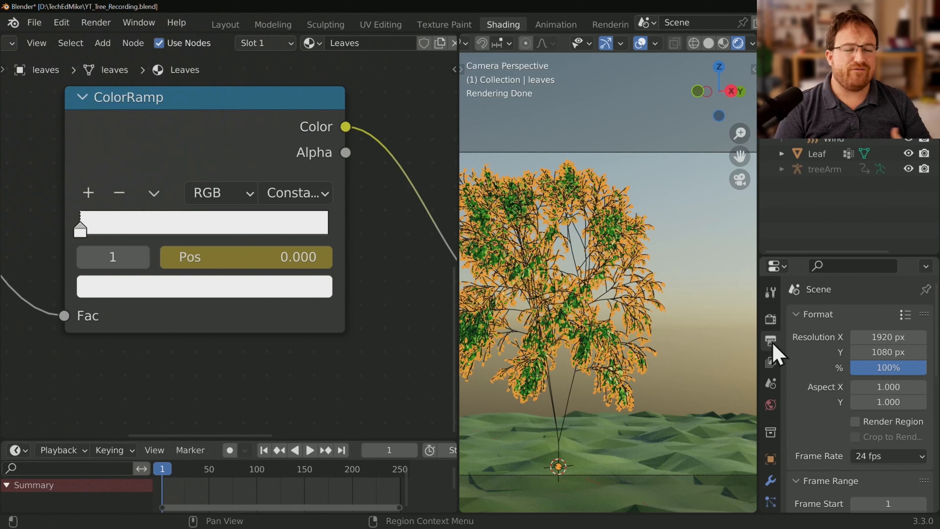
scroll(833, 440, "down", 6)
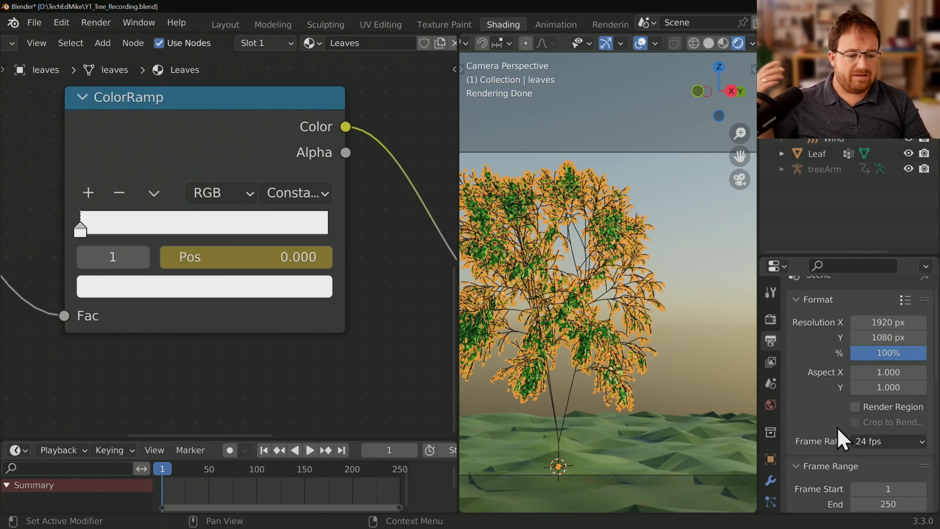
scroll(832, 437, "up", 6)
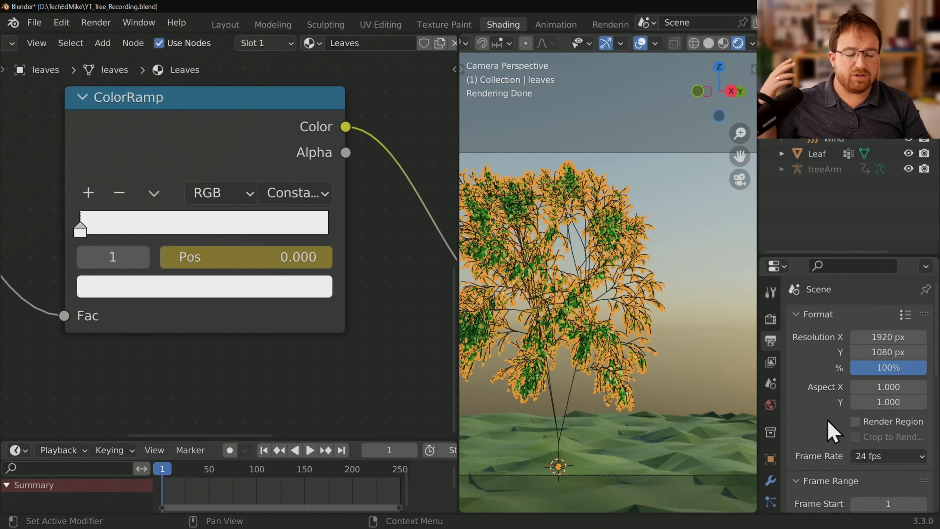
left_click(771, 319)
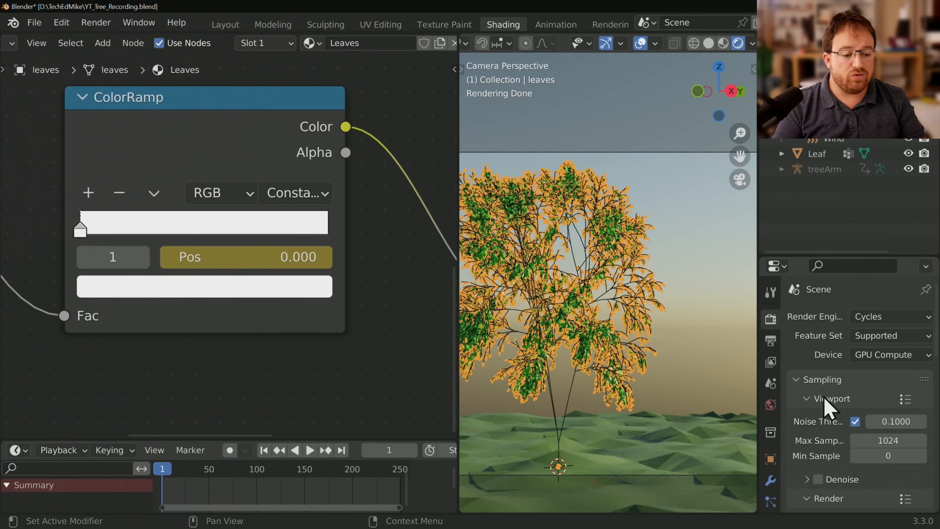
scroll(824, 408, "down", 8)
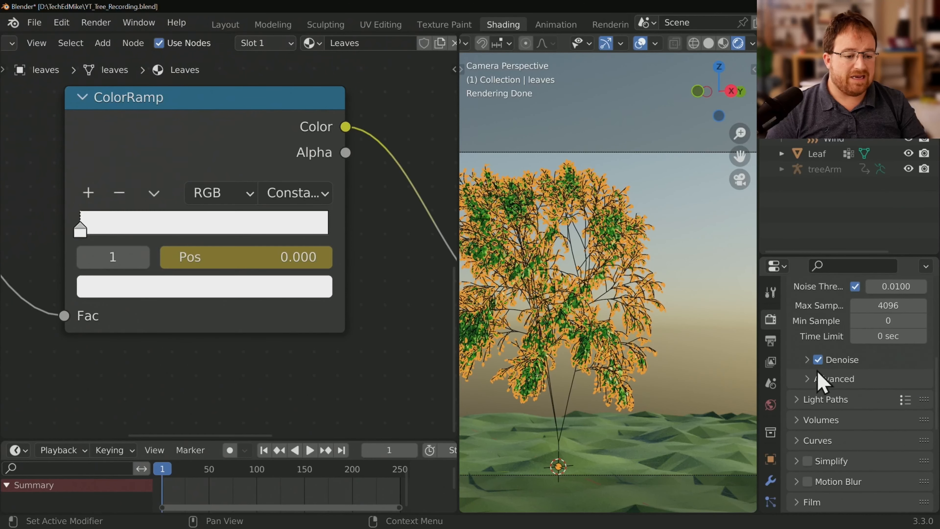
scroll(870, 389, "up", 7)
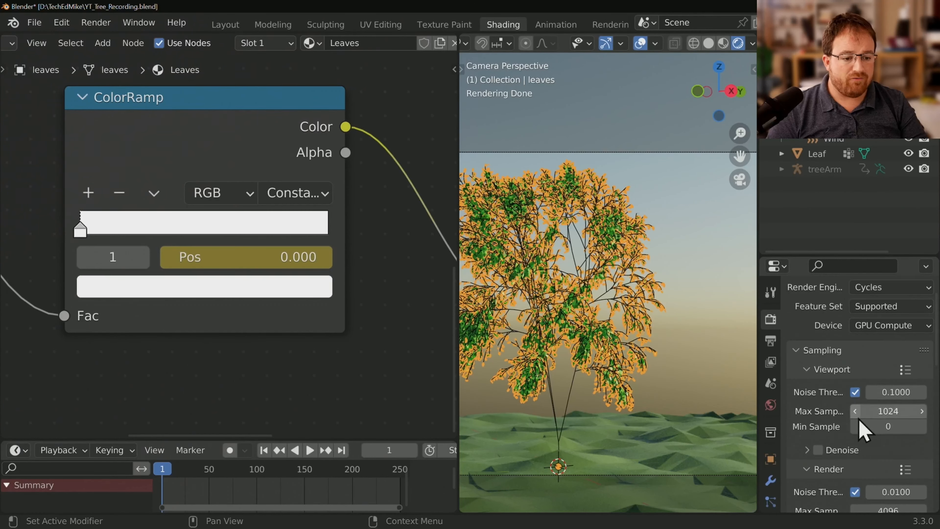
scroll(862, 427, "up", 1)
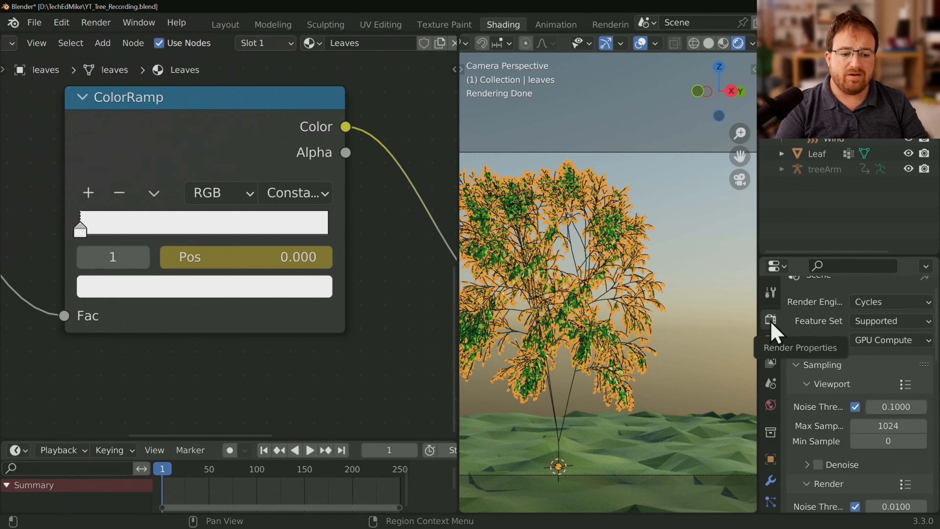
Step: Set the final render's max samples to 64 and expand its denoise settings
scroll(885, 357, "down", 4)
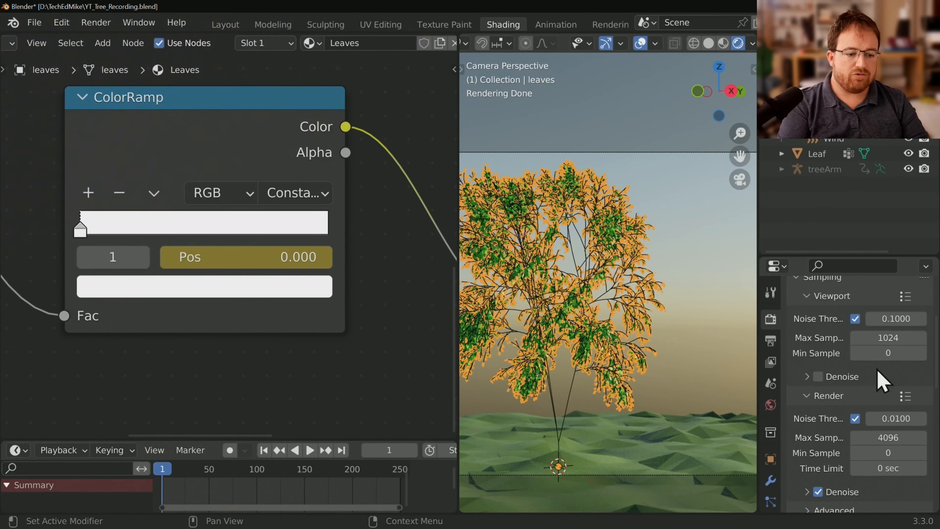
scroll(882, 382, "down", 2)
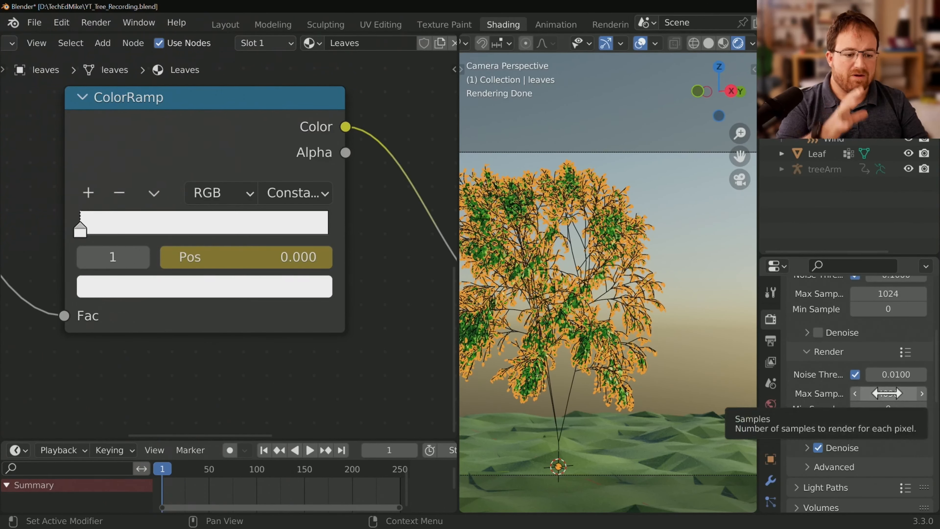
left_click(896, 393)
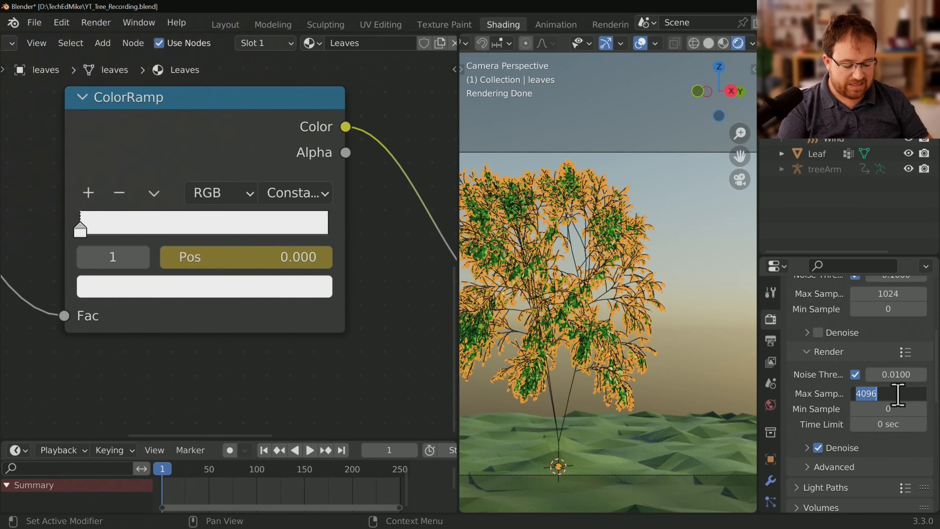
type("64")
key("Return")
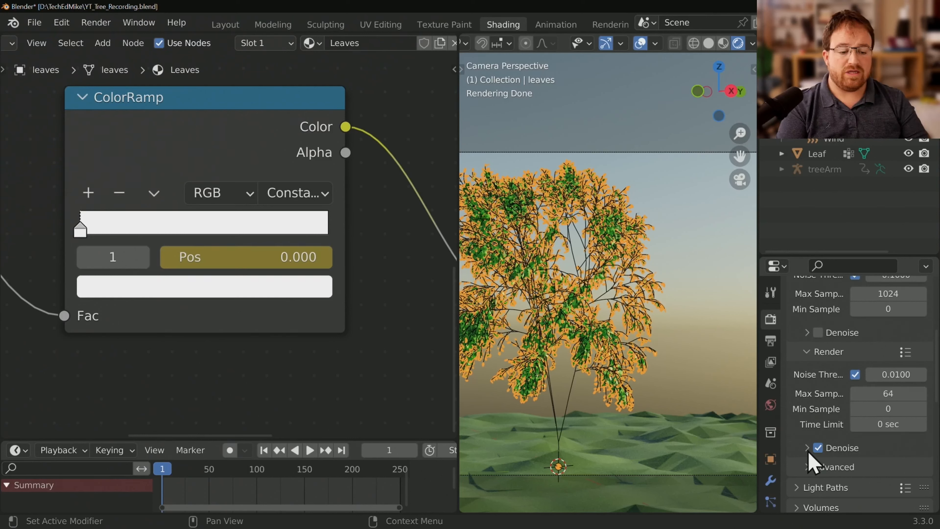
left_click(807, 449)
scroll(865, 448, "down", 3)
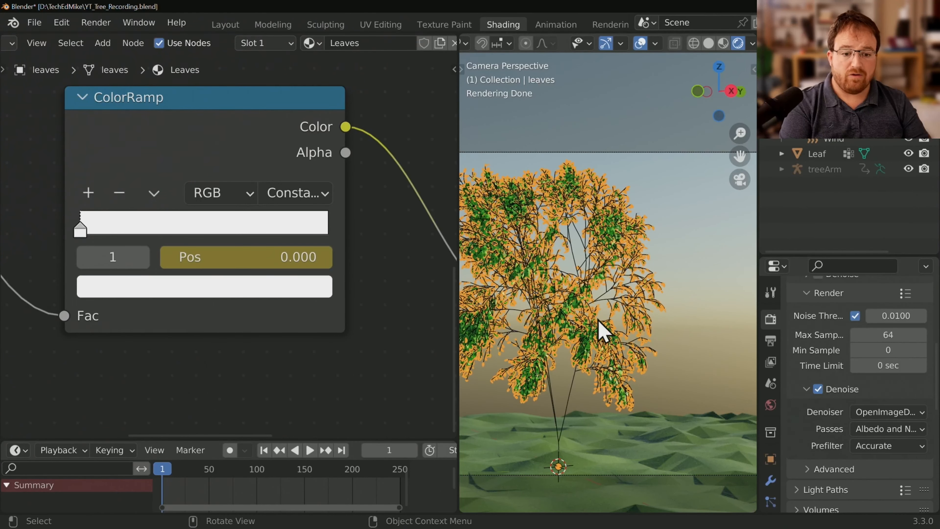
Step: Render frame 1 as a test image, inspect it and close the render result
key("F12")
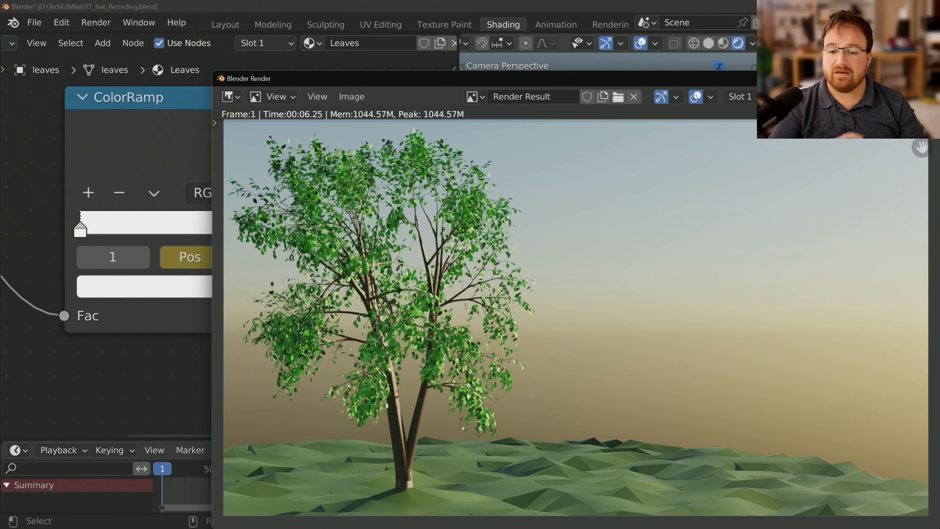
scroll(765, 210, "down", 2)
scroll(747, 227, "up", 1)
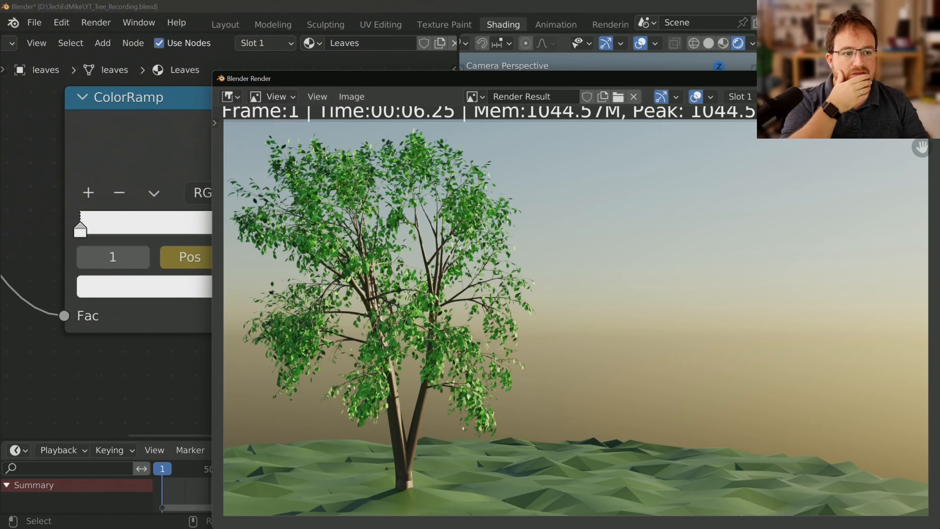
key("Escape")
Step: Set the output resolution scale to 50%, test-render frame 1 and close the result
scroll(874, 361, "up", 1)
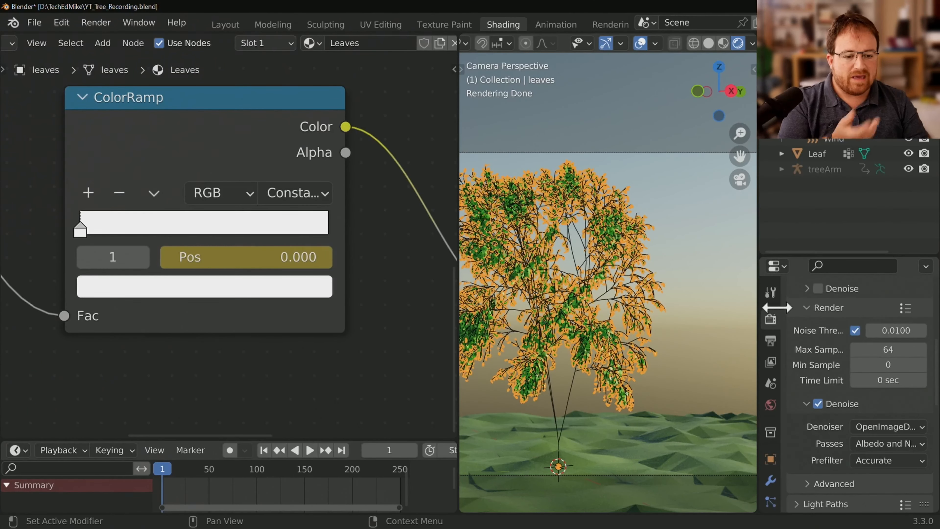
left_click(770, 340)
left_click(770, 319)
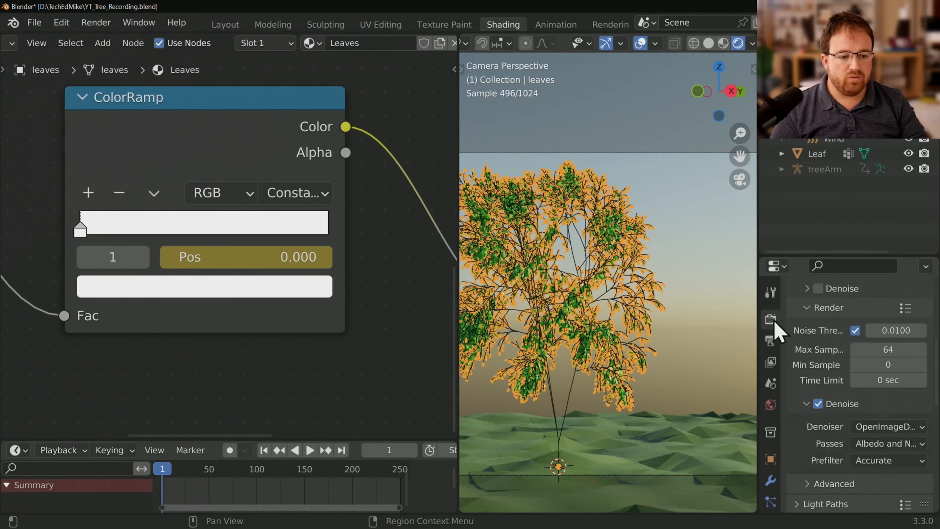
scroll(859, 392, "up", 6)
scroll(868, 387, "up", 4)
left_click(770, 341)
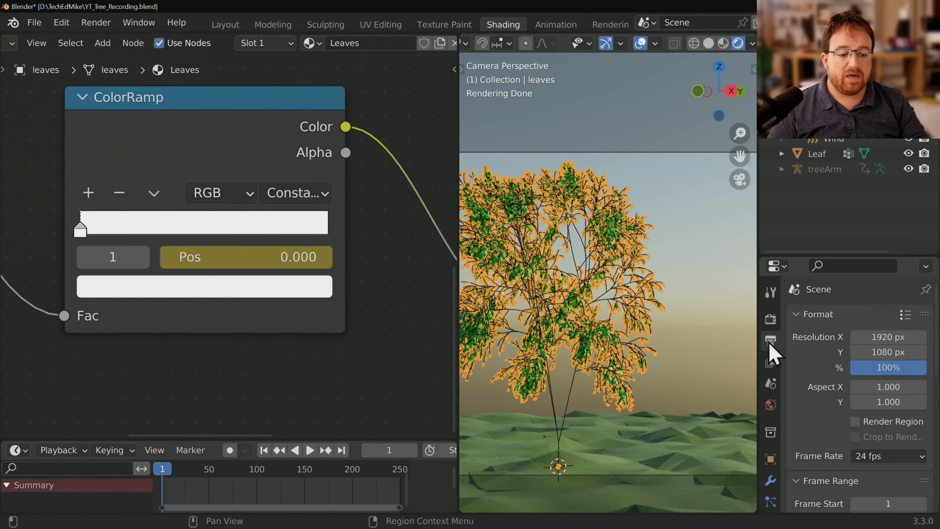
left_click(887, 368)
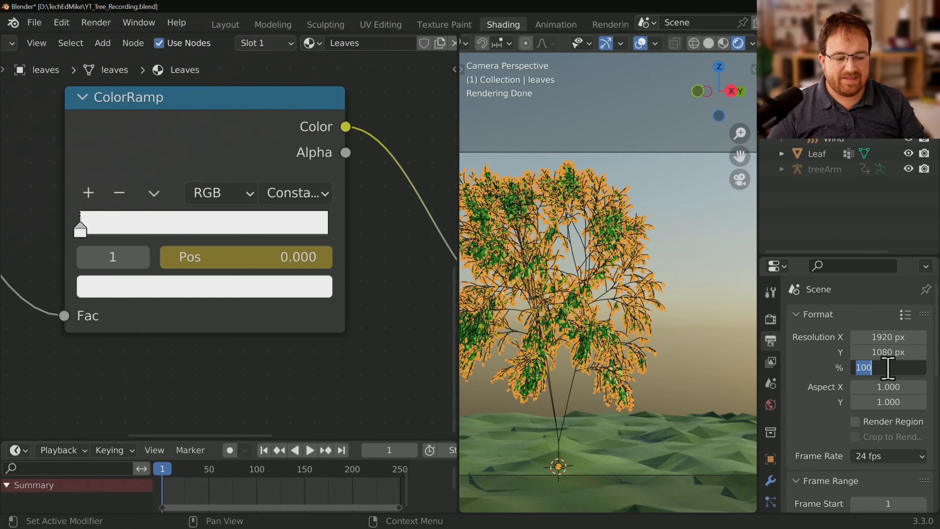
type("50")
key("Return")
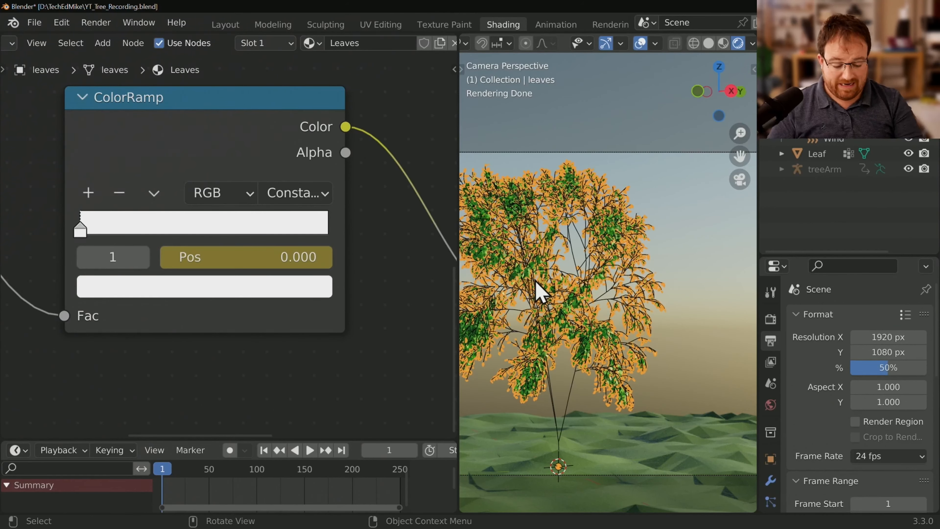
key("F12")
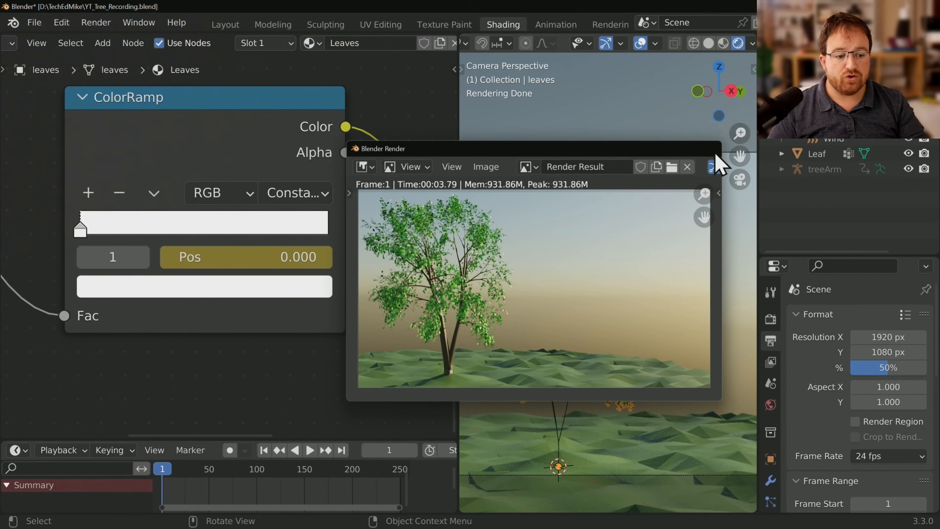
left_click(709, 148)
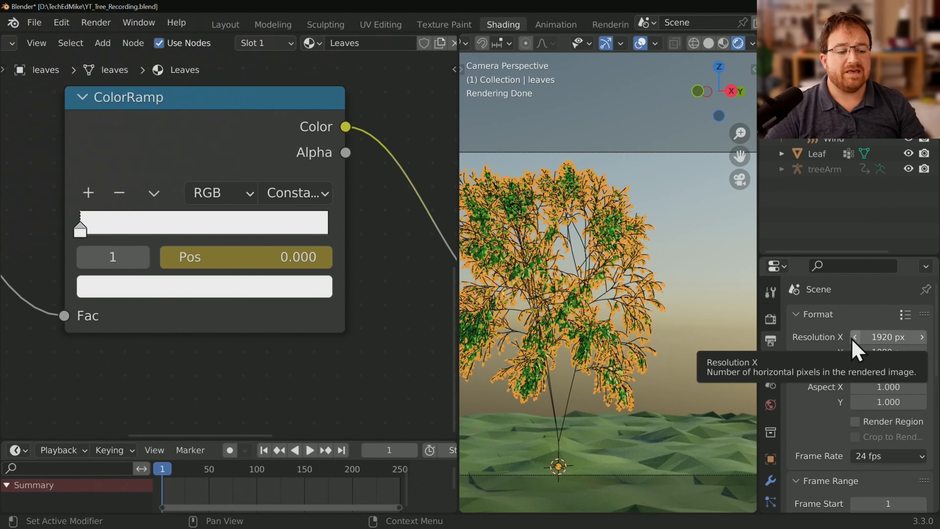
Step: Set the output frame rate to 25 fps
scroll(835, 375, "down", 6)
scroll(820, 394, "down", 3)
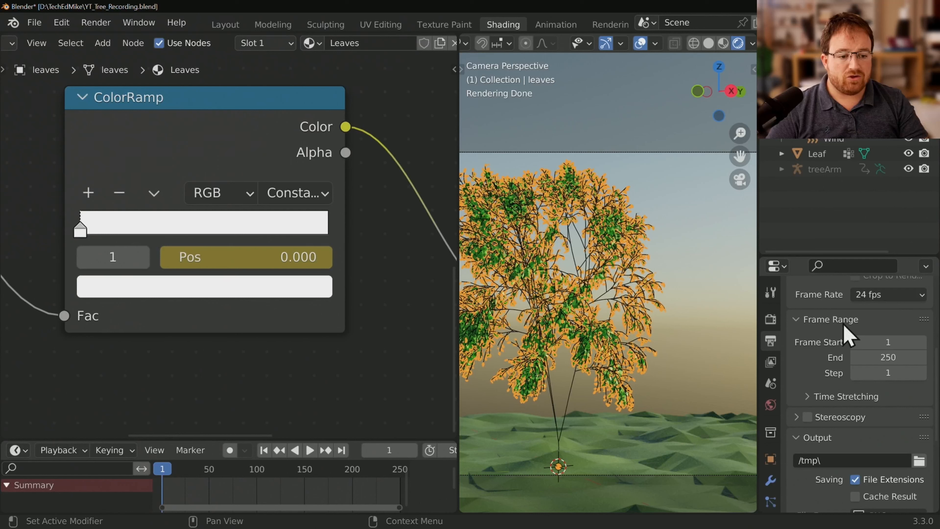
left_click(888, 296)
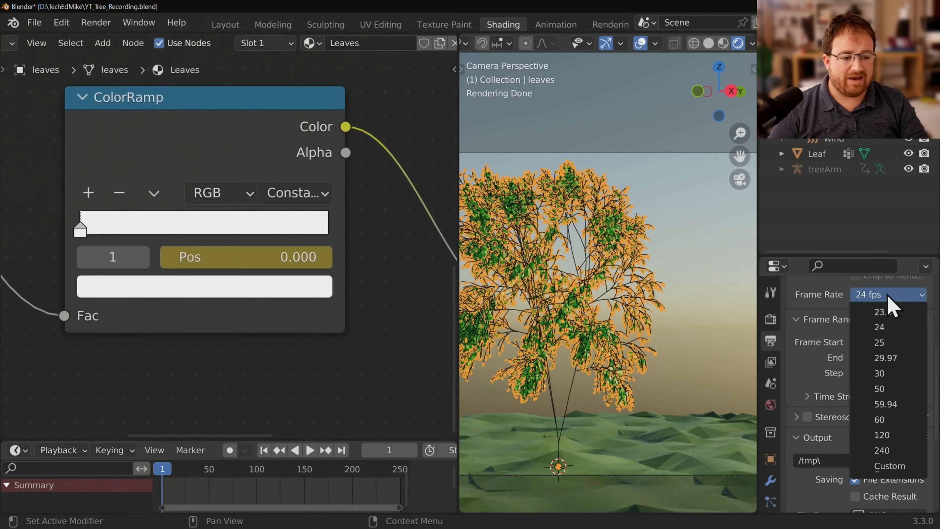
left_click(894, 343)
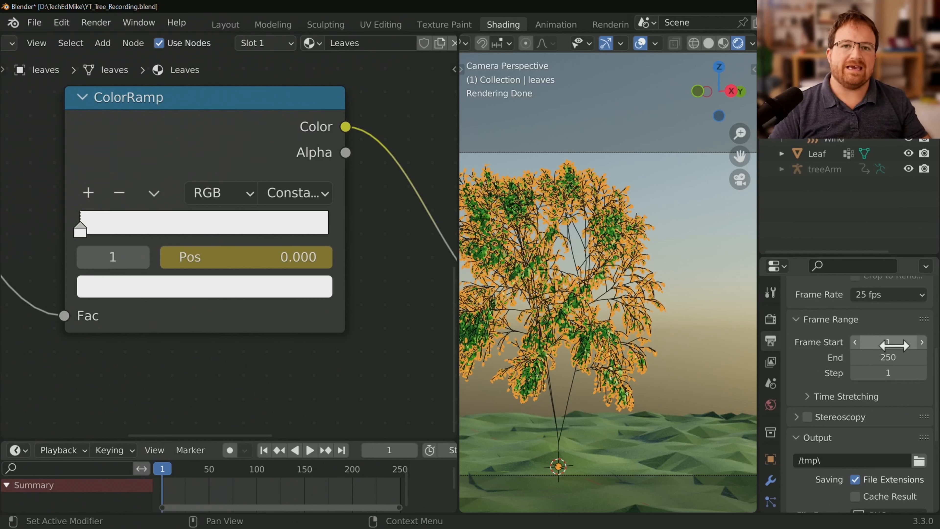
Step: Set the frame range's step to 10
scroll(881, 413, "down", 3)
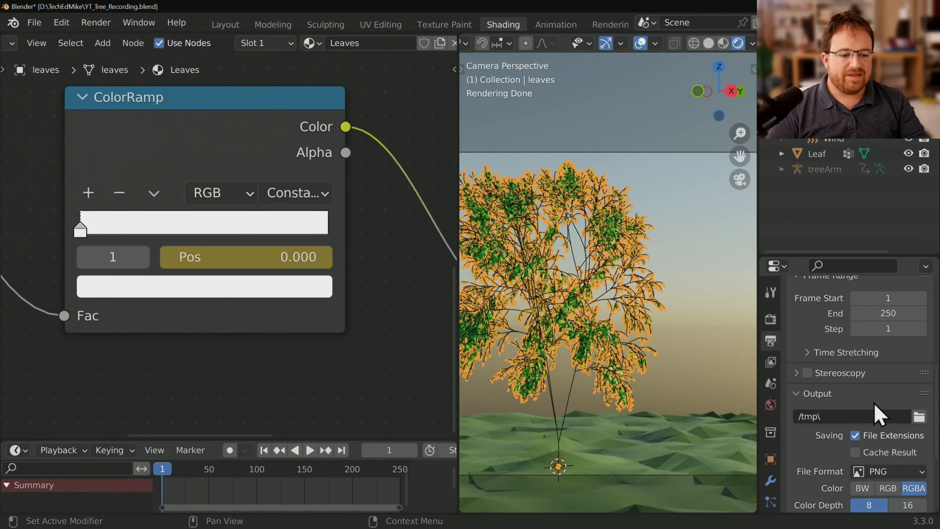
scroll(881, 402, "down", 4)
scroll(886, 396, "up", 5)
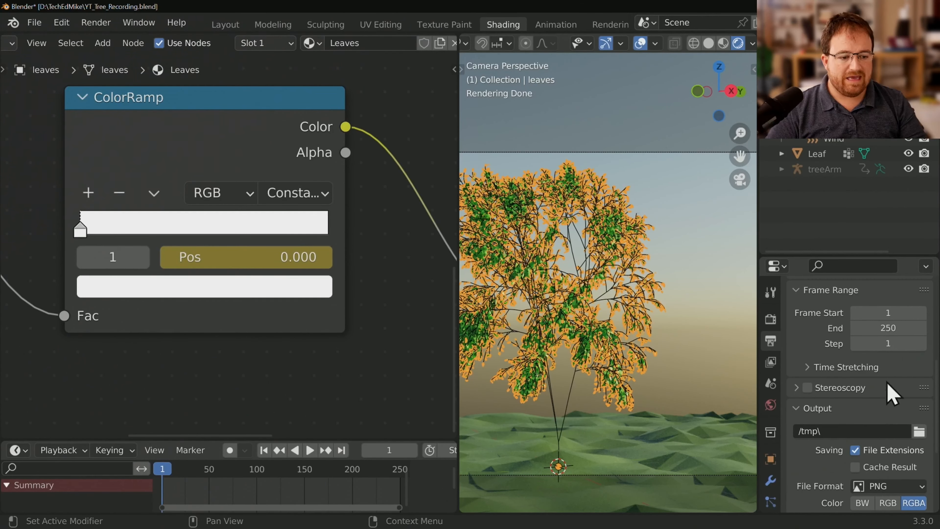
left_click(884, 340)
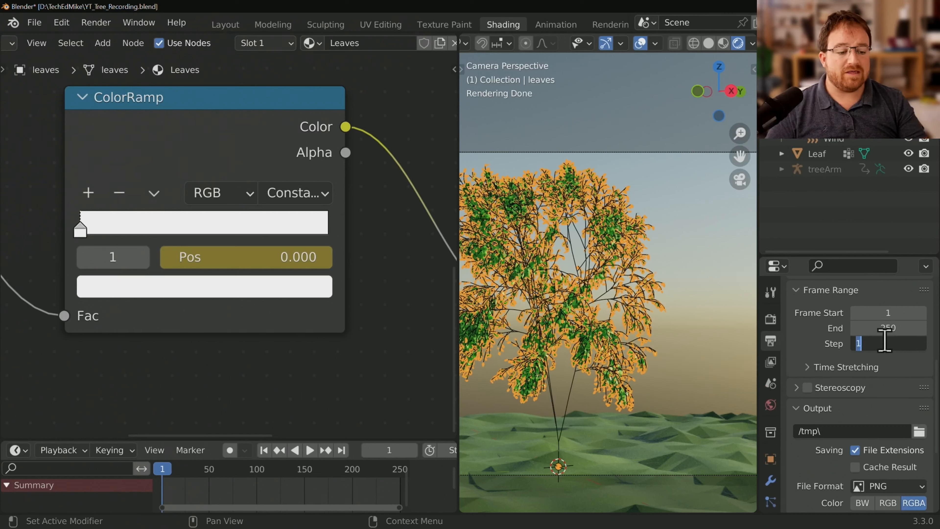
type("10")
key("Return")
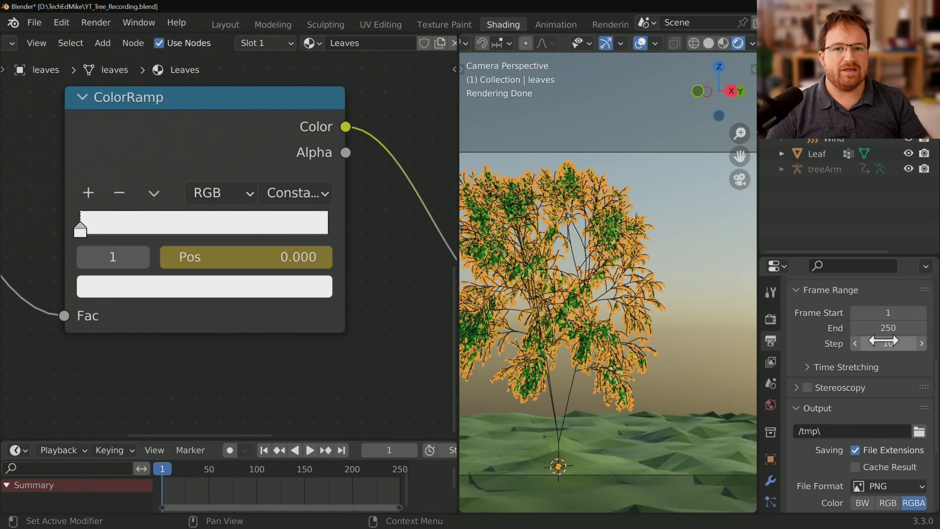
Step: Set the frame range's step to 25 for a quick test render of the animation
left_click(883, 341)
type("25")
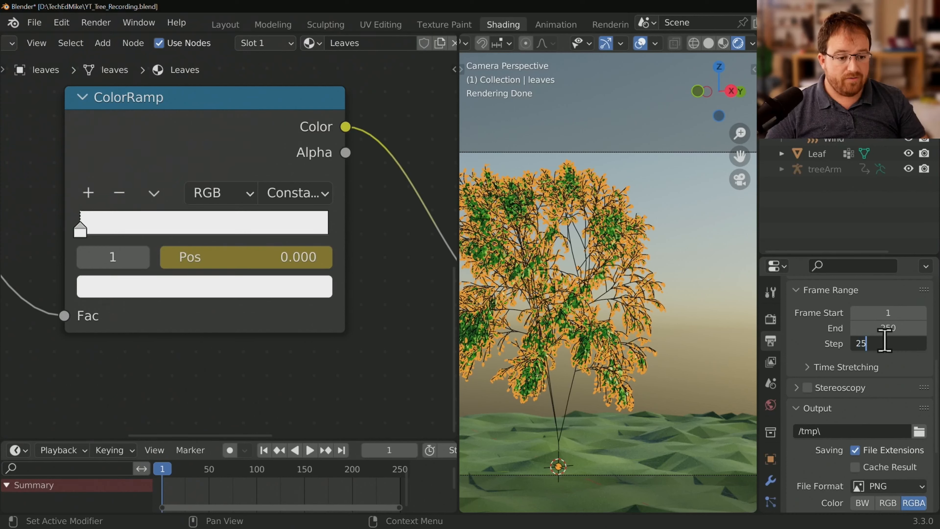
key("Return")
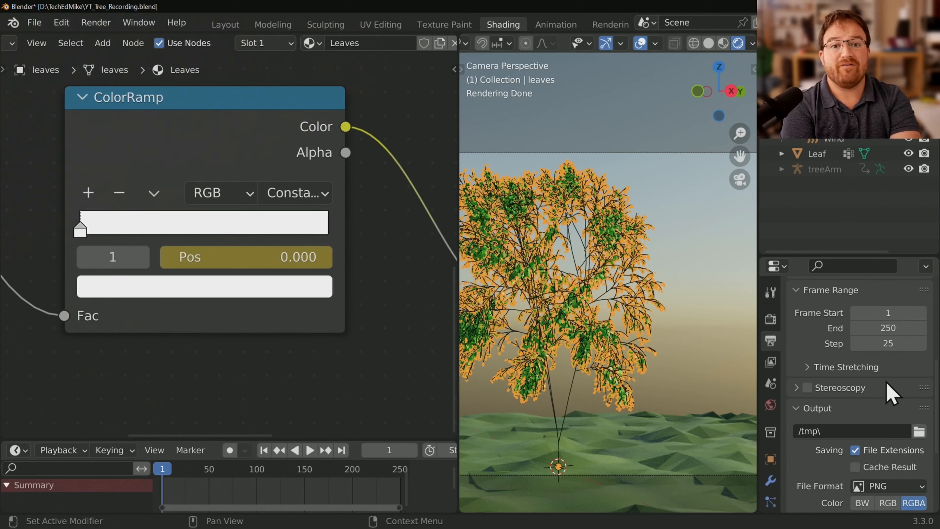
Step: Browse for the render output location and create a folder named TreeTest in Downloads
scroll(887, 382, "down", 6)
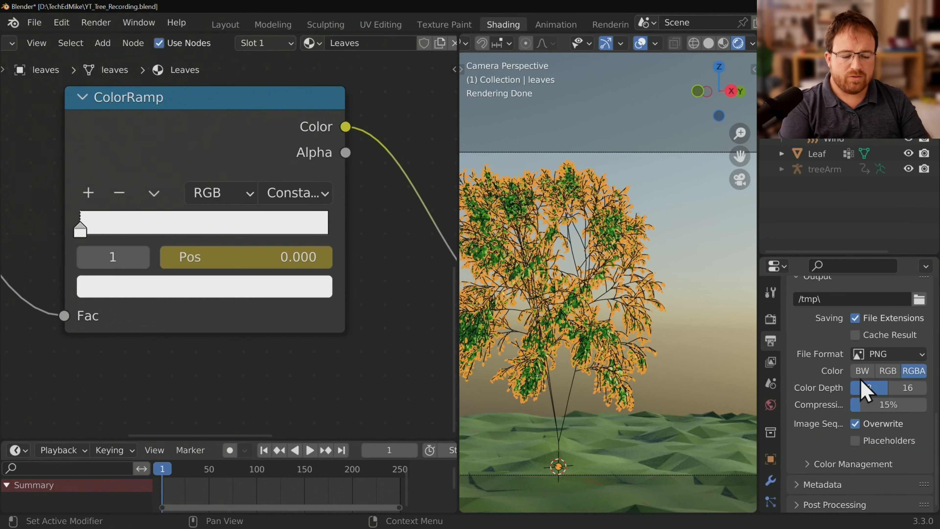
left_click(918, 299)
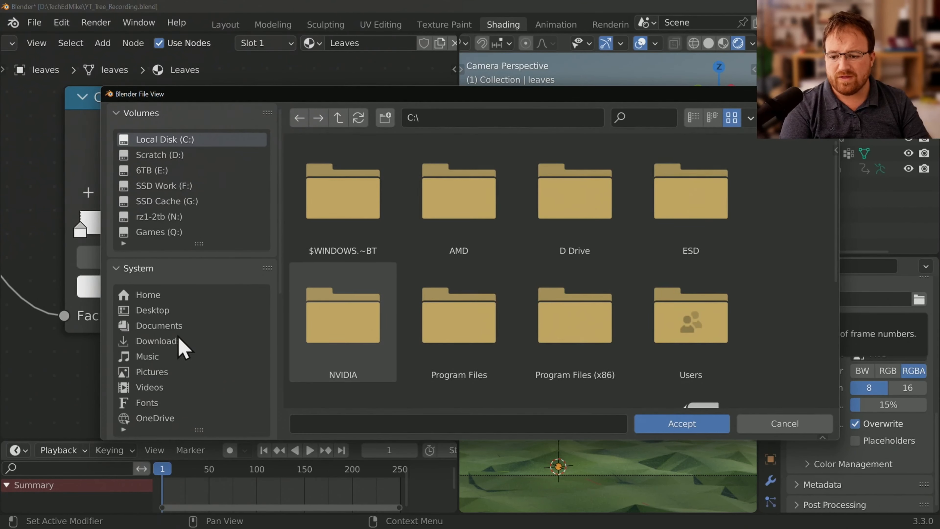
left_click(180, 343)
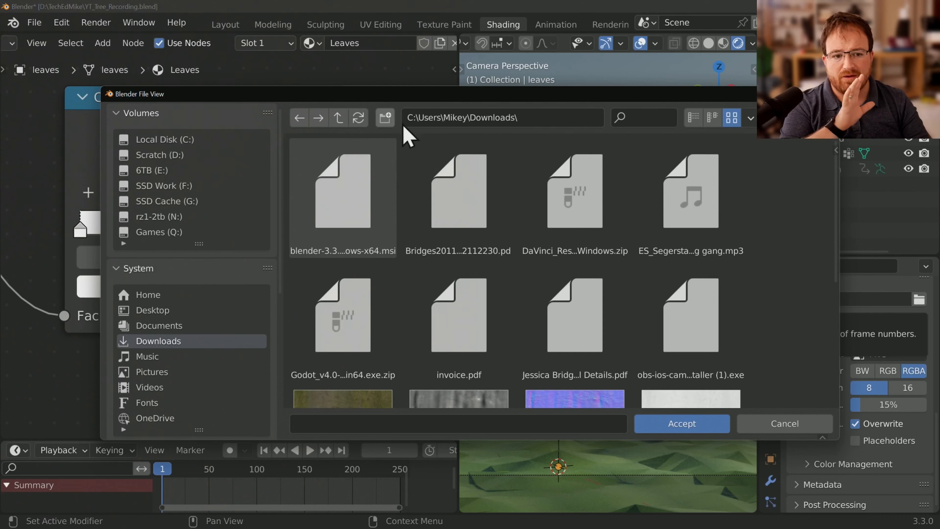
left_click(385, 118)
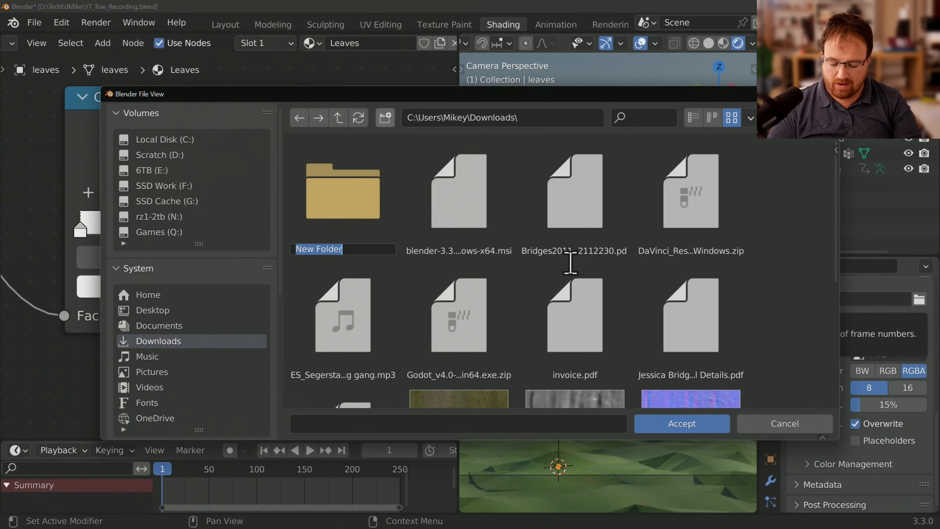
type("TreeTest")
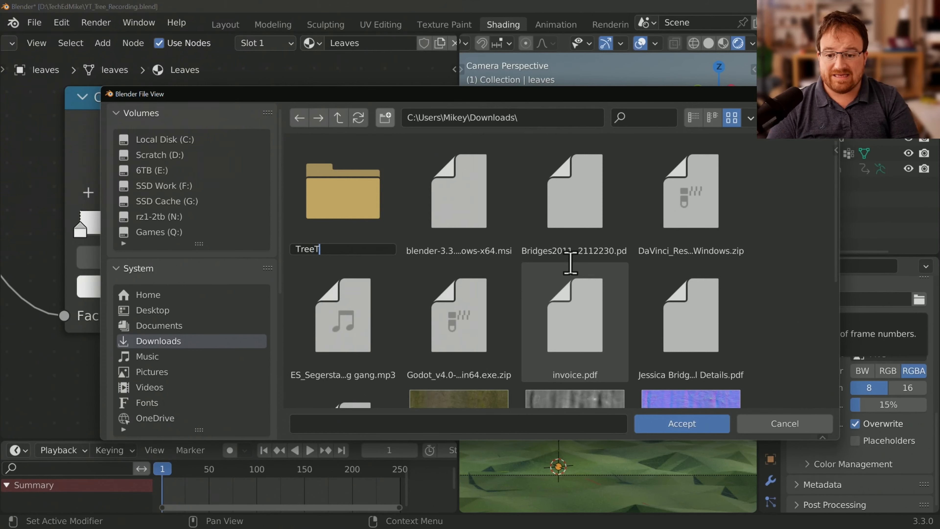
key("Return")
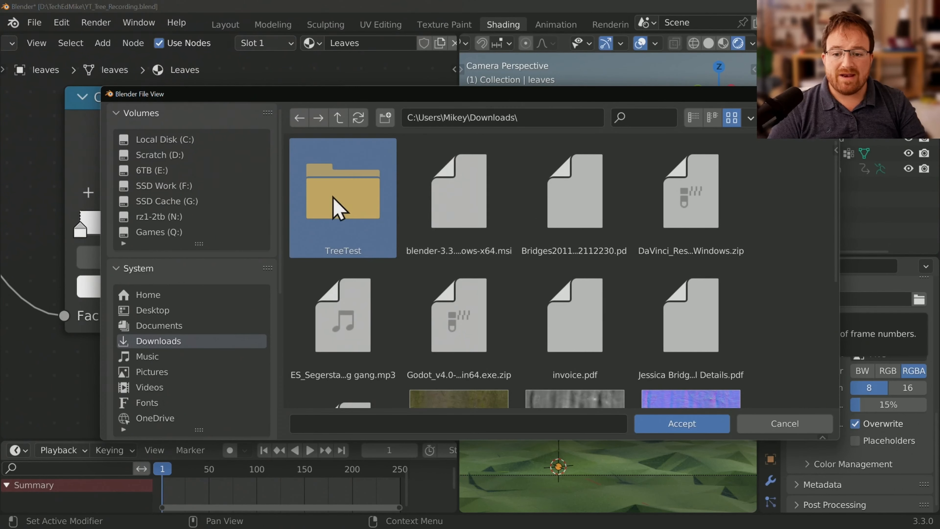
Step: Set the output path to the file name TreeTest inside the TreeTest folder and accept it
left_click(394, 423)
type("TreeTest")
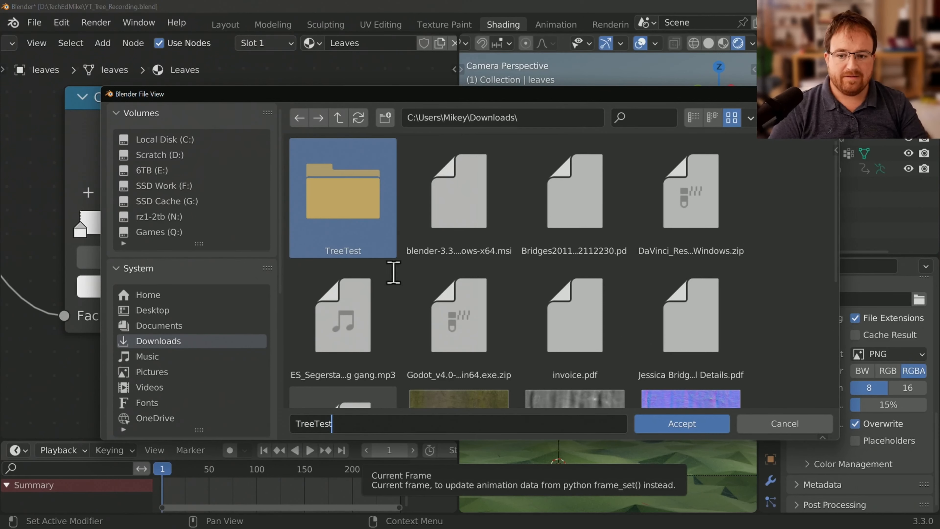
left_click(361, 224)
left_click(679, 424)
left_click(448, 420)
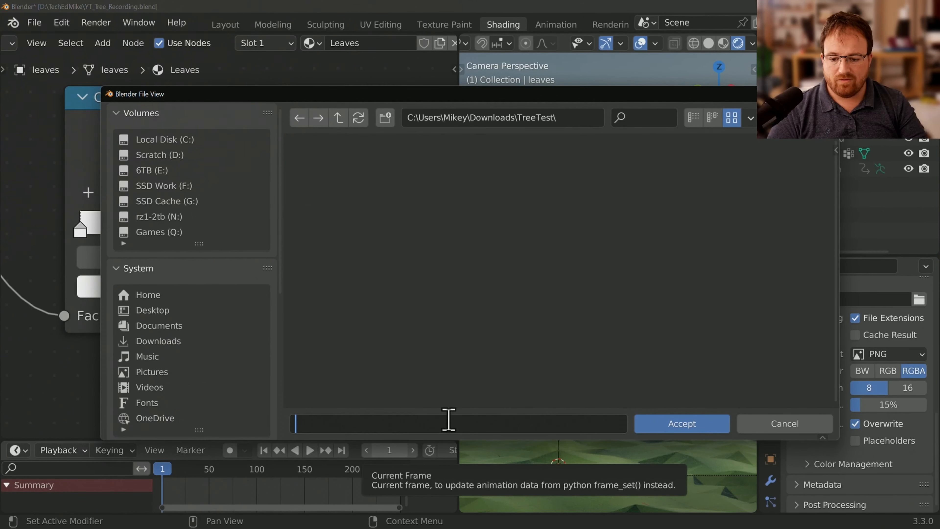
type("Tree")
key("BackSpace")
key("BackSpace")
key("BackSpace")
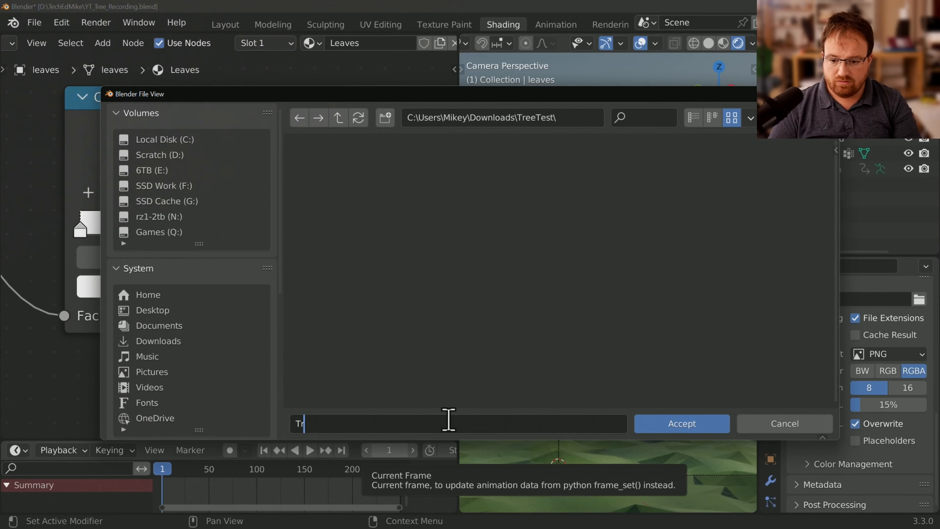
type("reeTest")
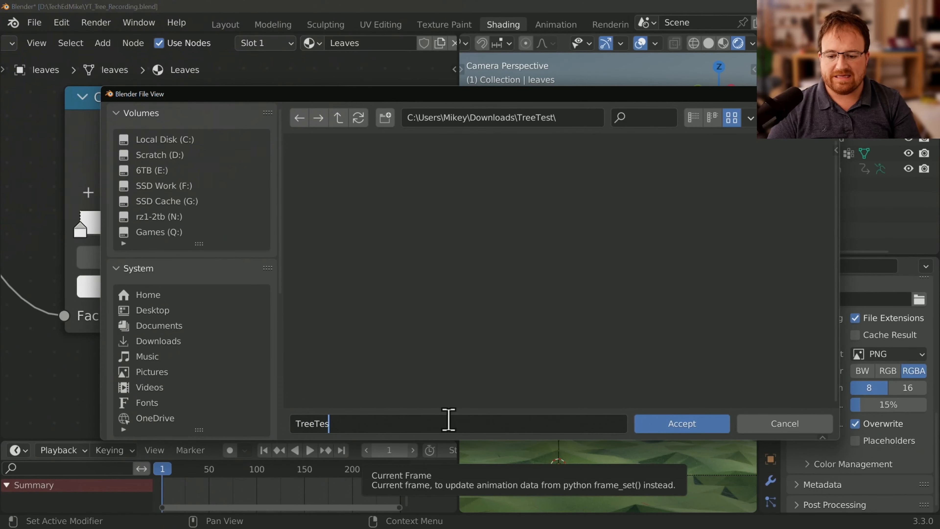
key("Return")
left_click(684, 425)
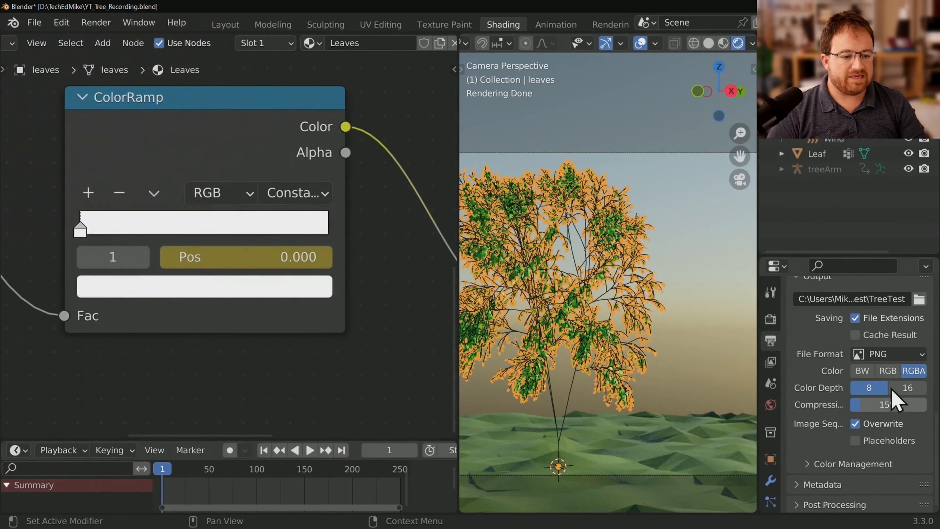
Step: Change the output file format to FFmpeg Video and set its encoding container to MPEG-4
left_click(884, 356)
left_click(872, 428)
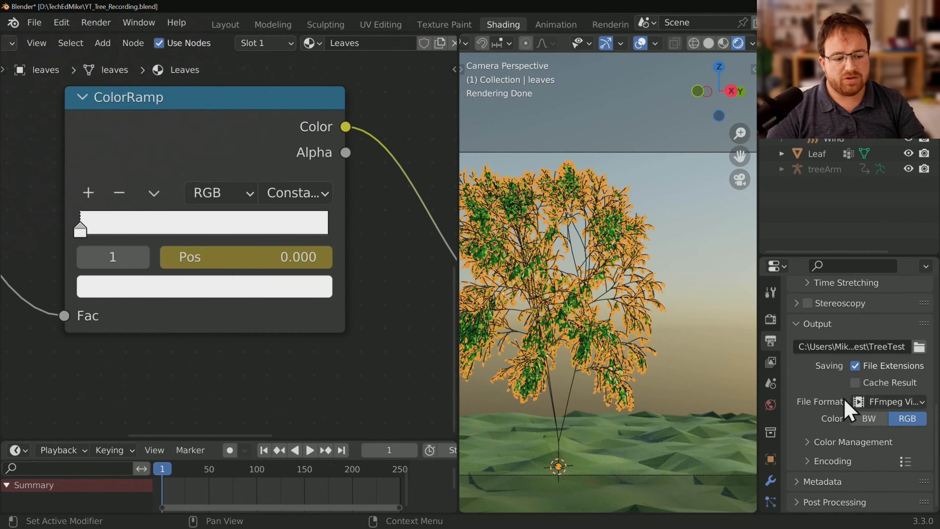
left_click(812, 463)
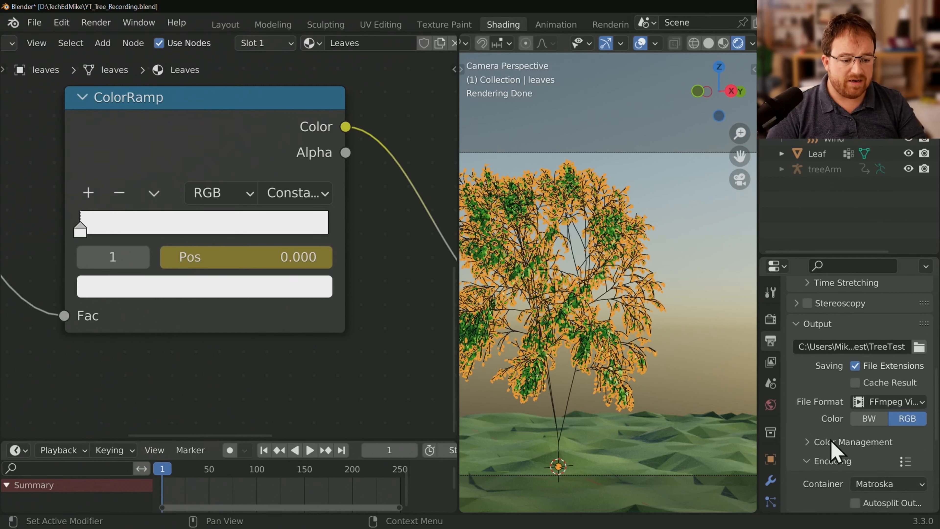
scroll(834, 444, "down", 3)
left_click(907, 412)
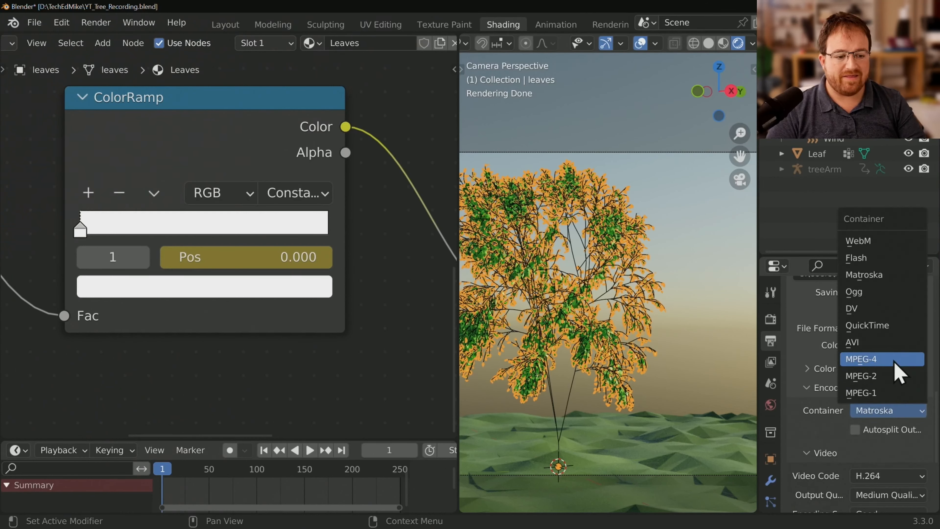
left_click(866, 359)
Step: Set the video encoding's output quality to High Quality
scroll(852, 386, "down", 3)
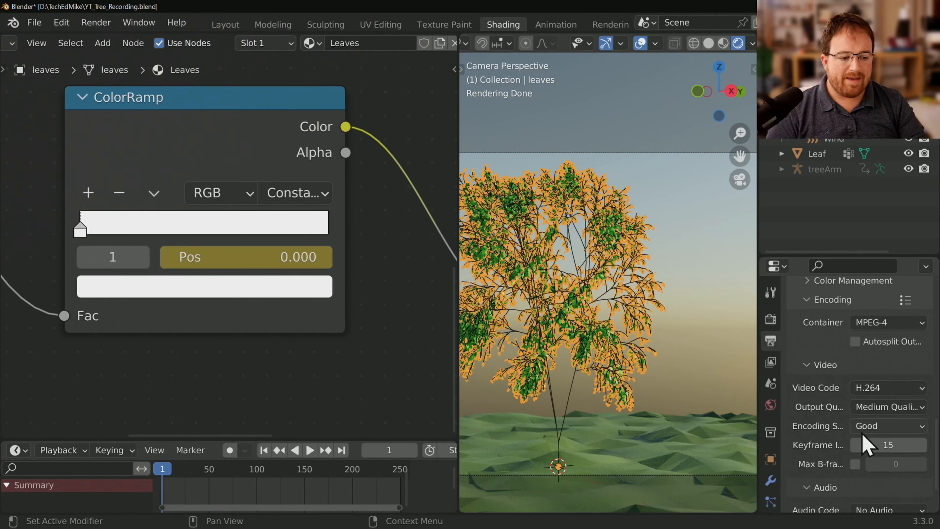
left_click(887, 424)
left_click(873, 463)
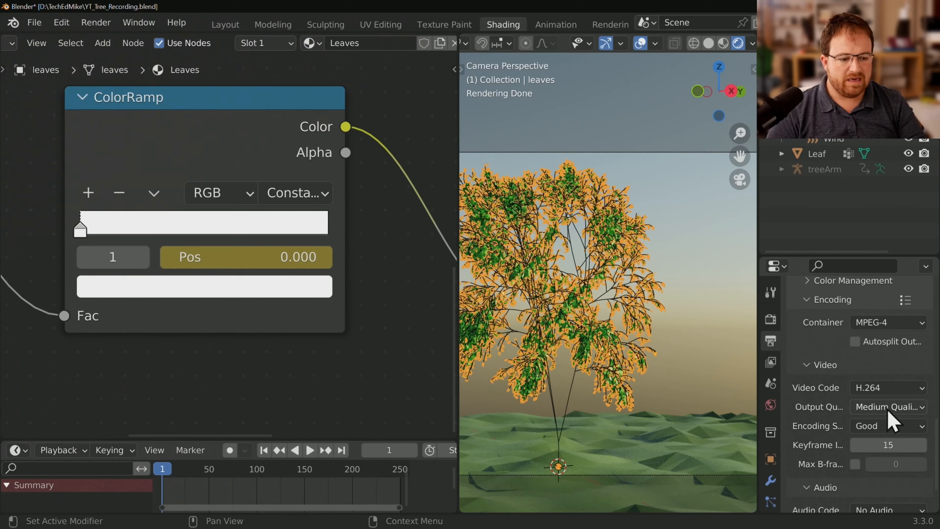
left_click(886, 407)
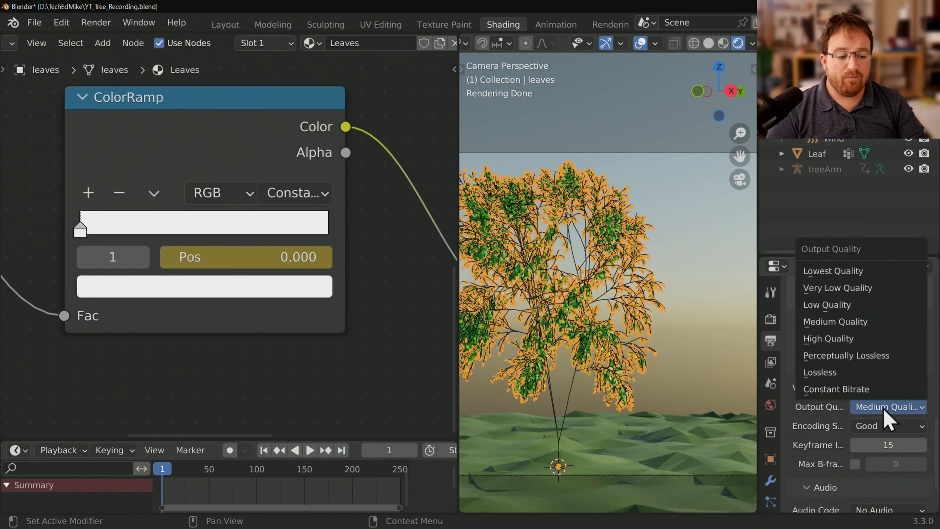
left_click(872, 344)
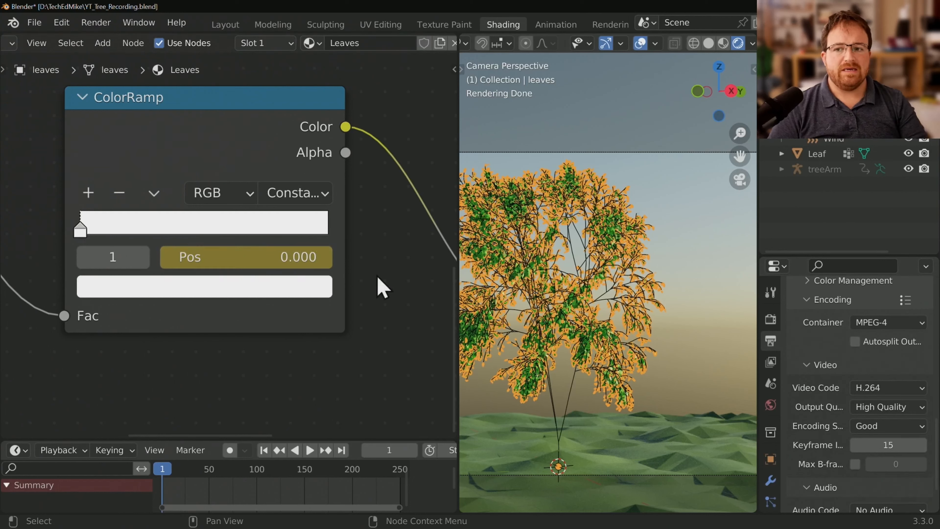
Step: Save the project, render the test animation and play back the rendered video
key("ctrl+s")
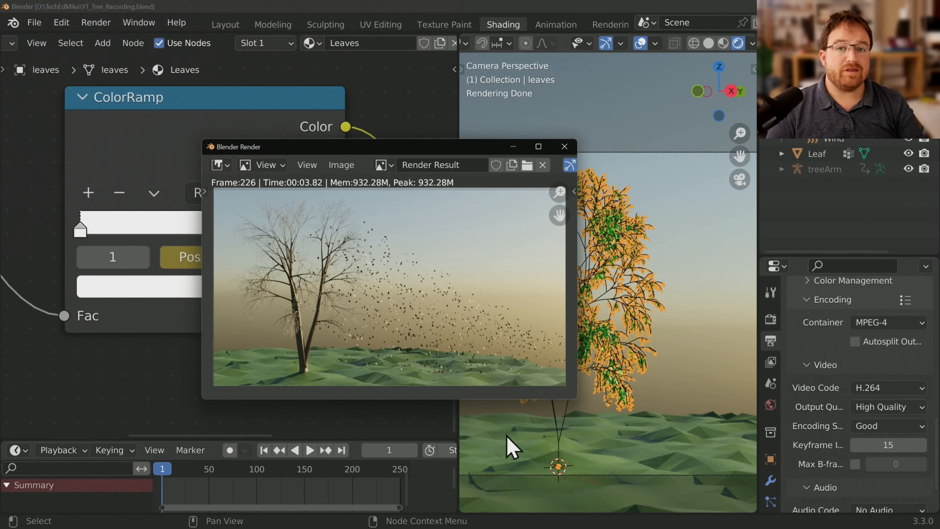
left_click(97, 23)
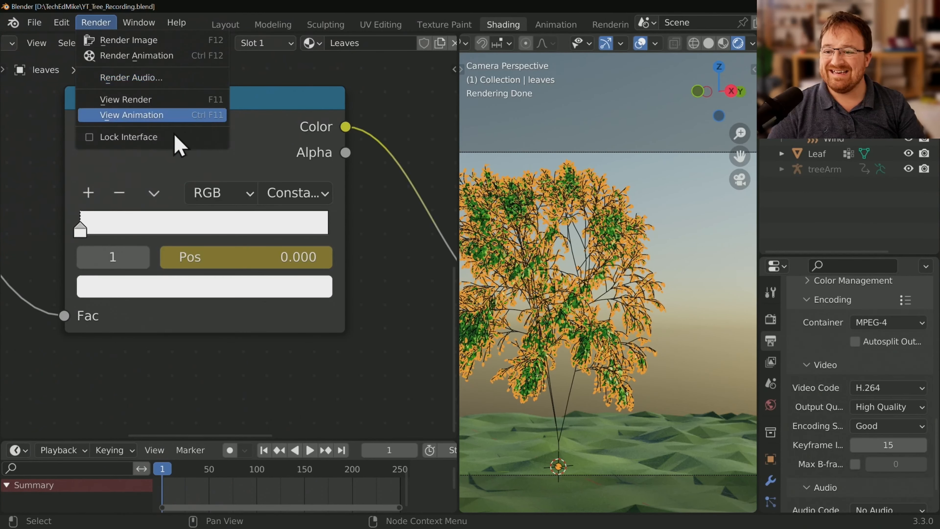
left_click(181, 114)
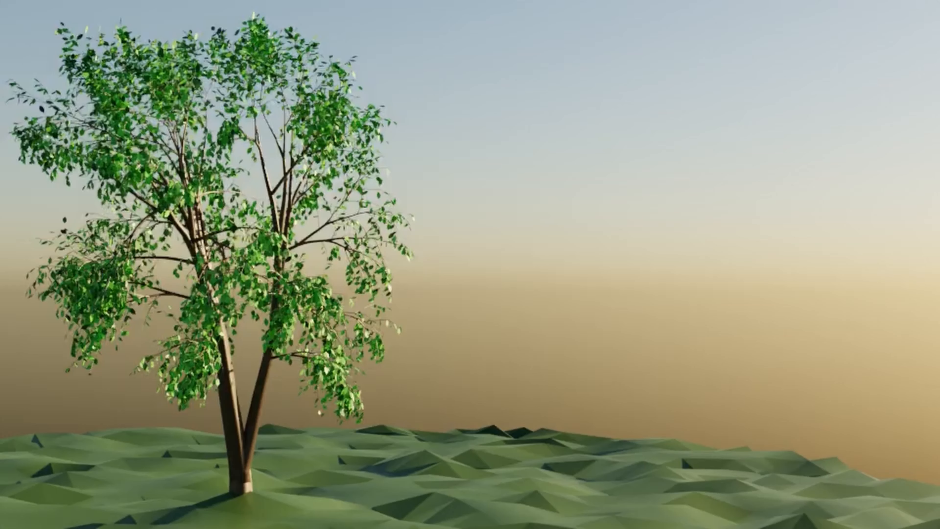